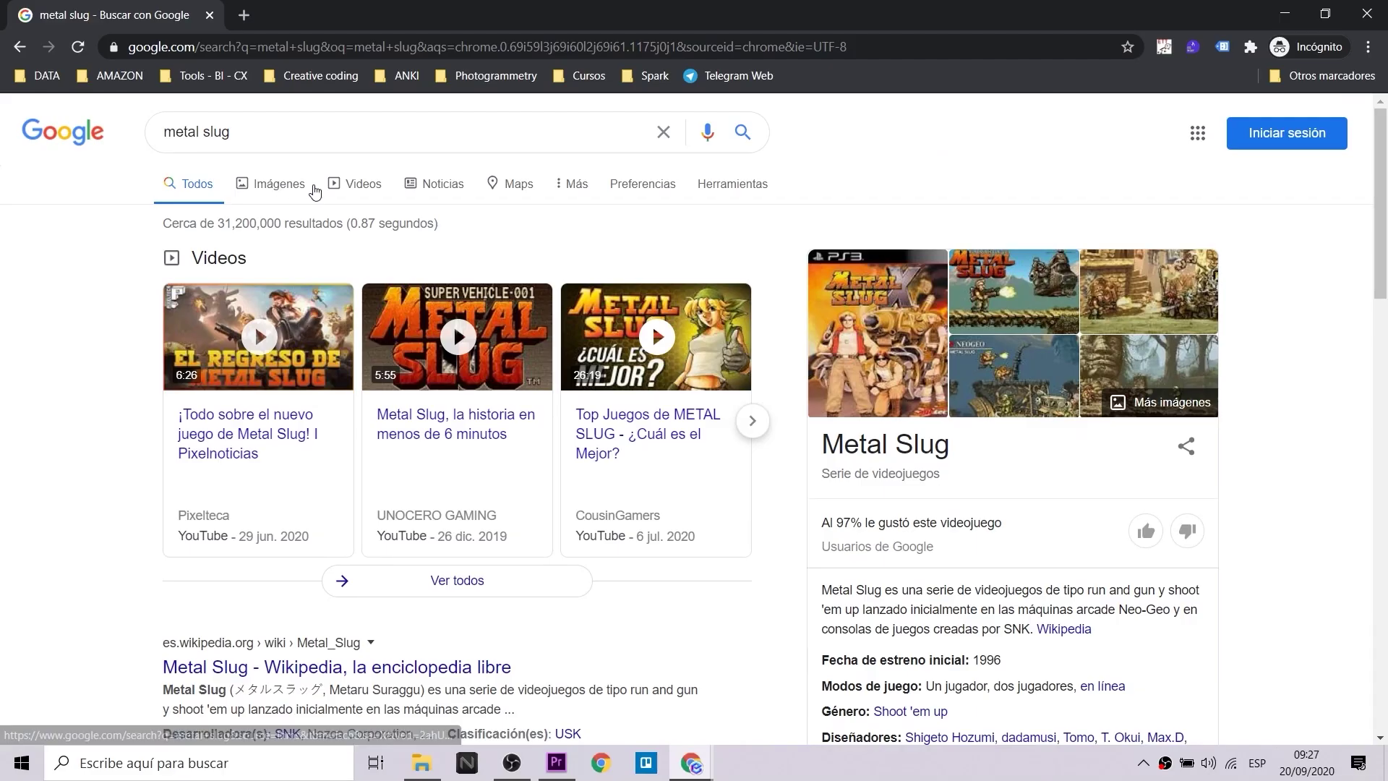
# - Browse the image results for metal slug and open the Metal Slug 3 desert scene with the soldiers and crab
pyautogui.click(315, 190)
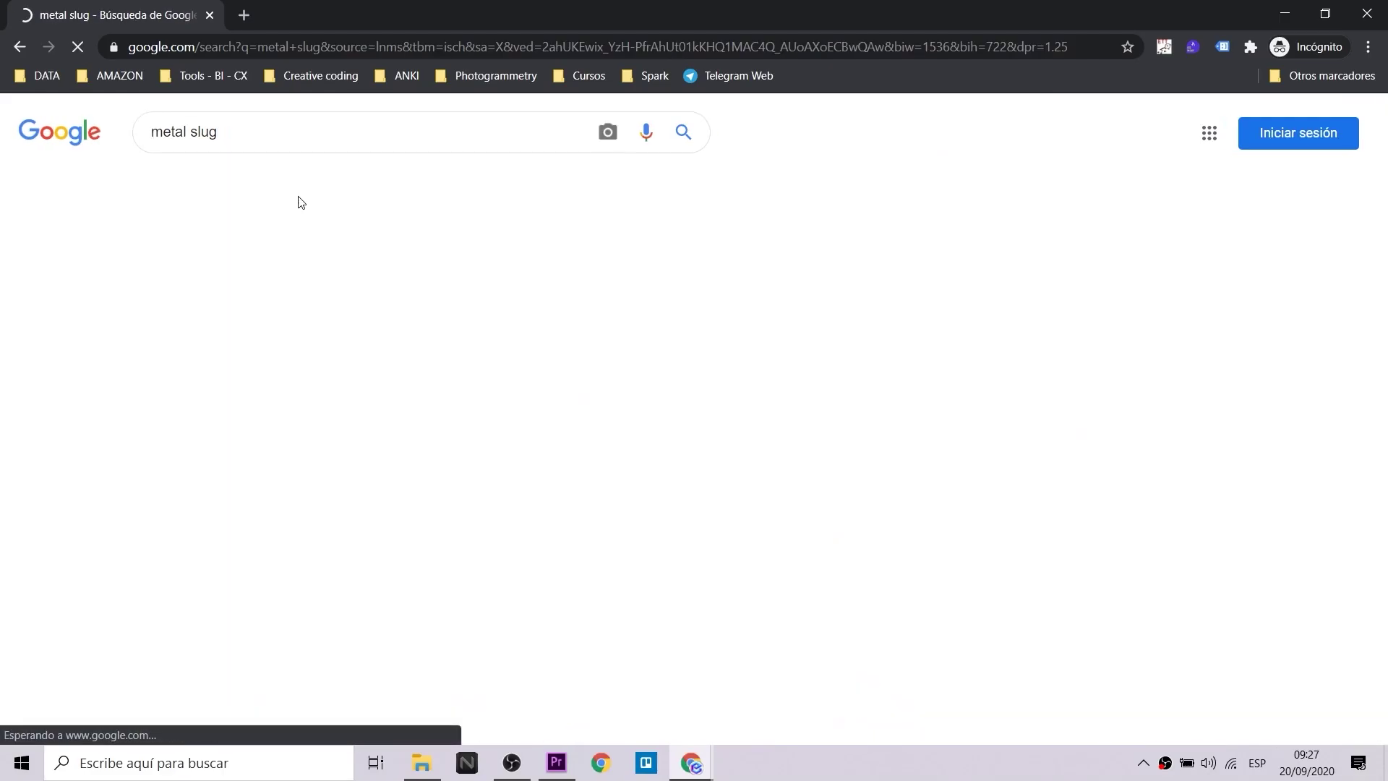
pyautogui.scroll(-8, 273, 301)
pyautogui.scroll(7, 381, 298)
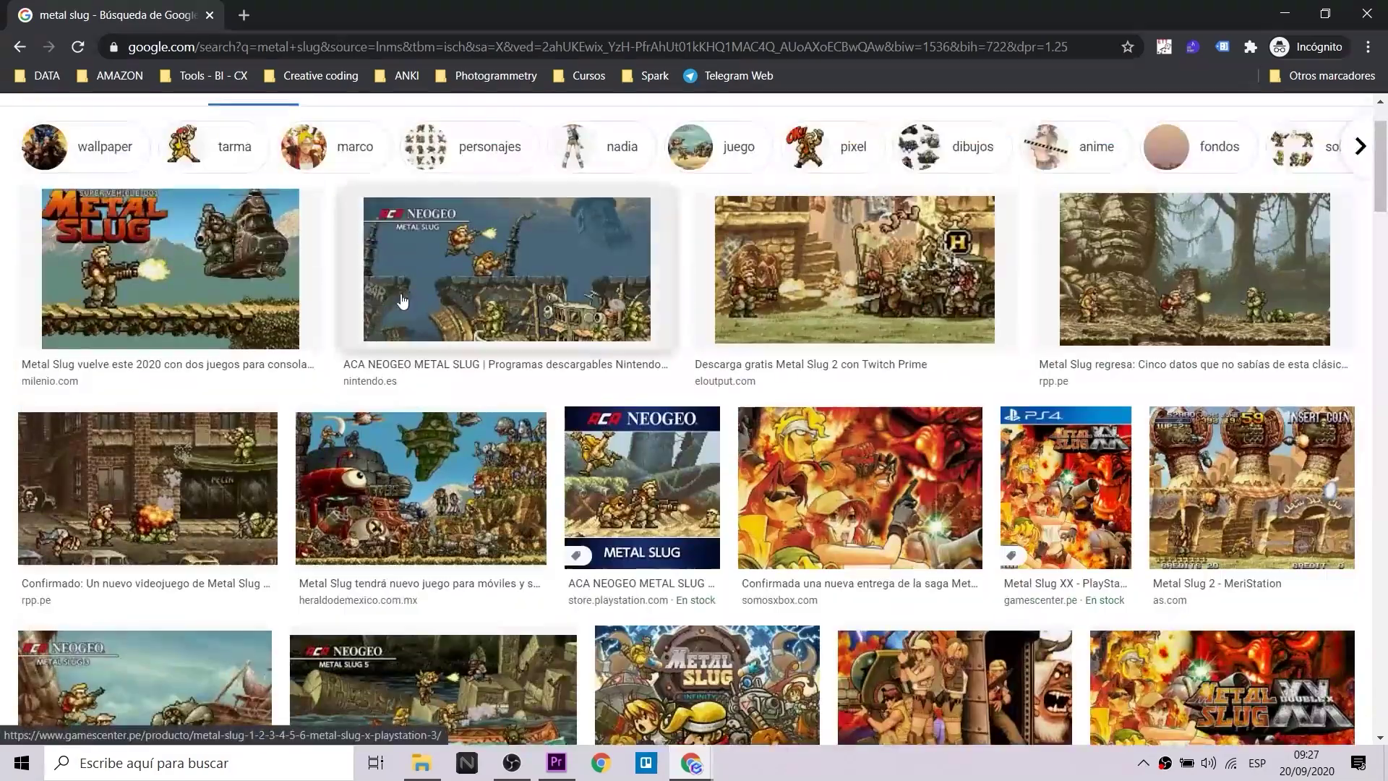
pyautogui.scroll(-1, 602, 443)
pyautogui.scroll(-4, 602, 443)
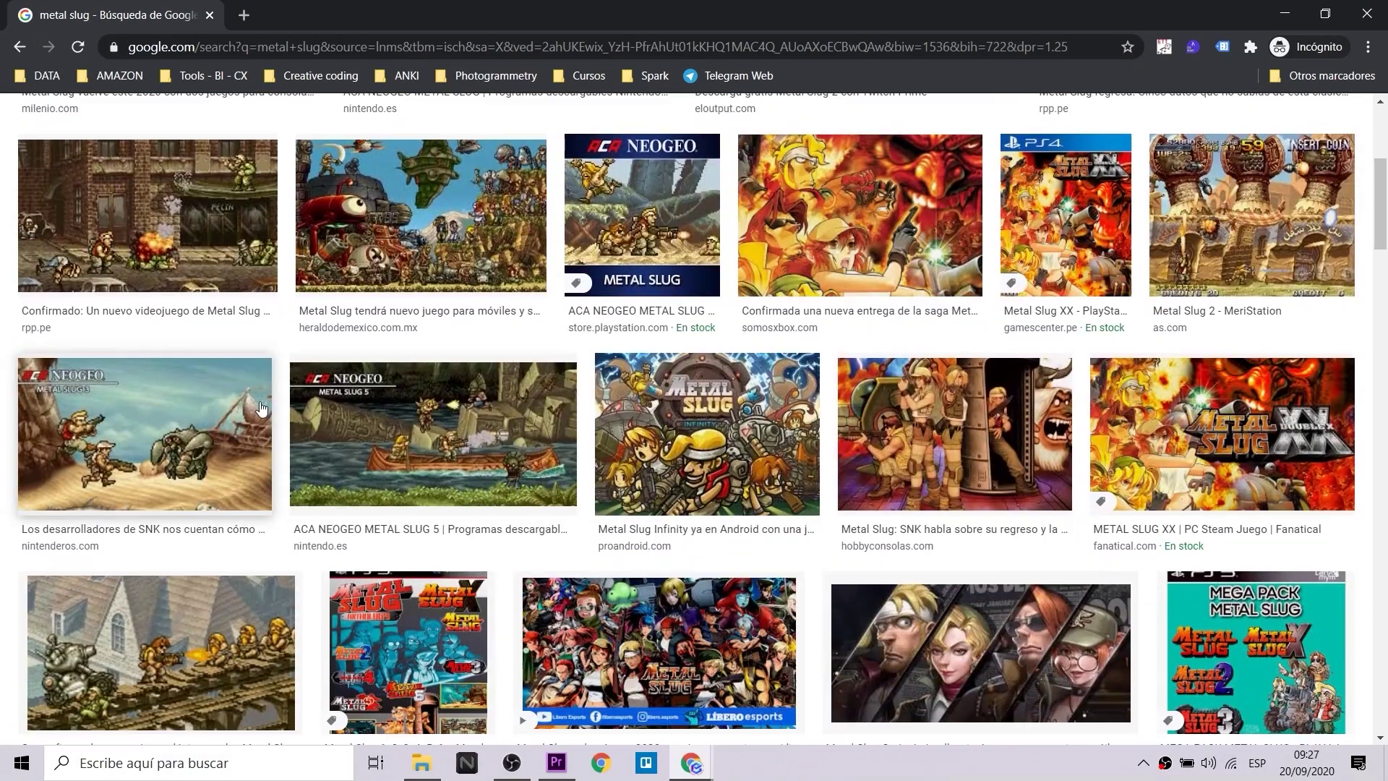
pyautogui.click(144, 434)
pyautogui.scroll(8, 605, 320)
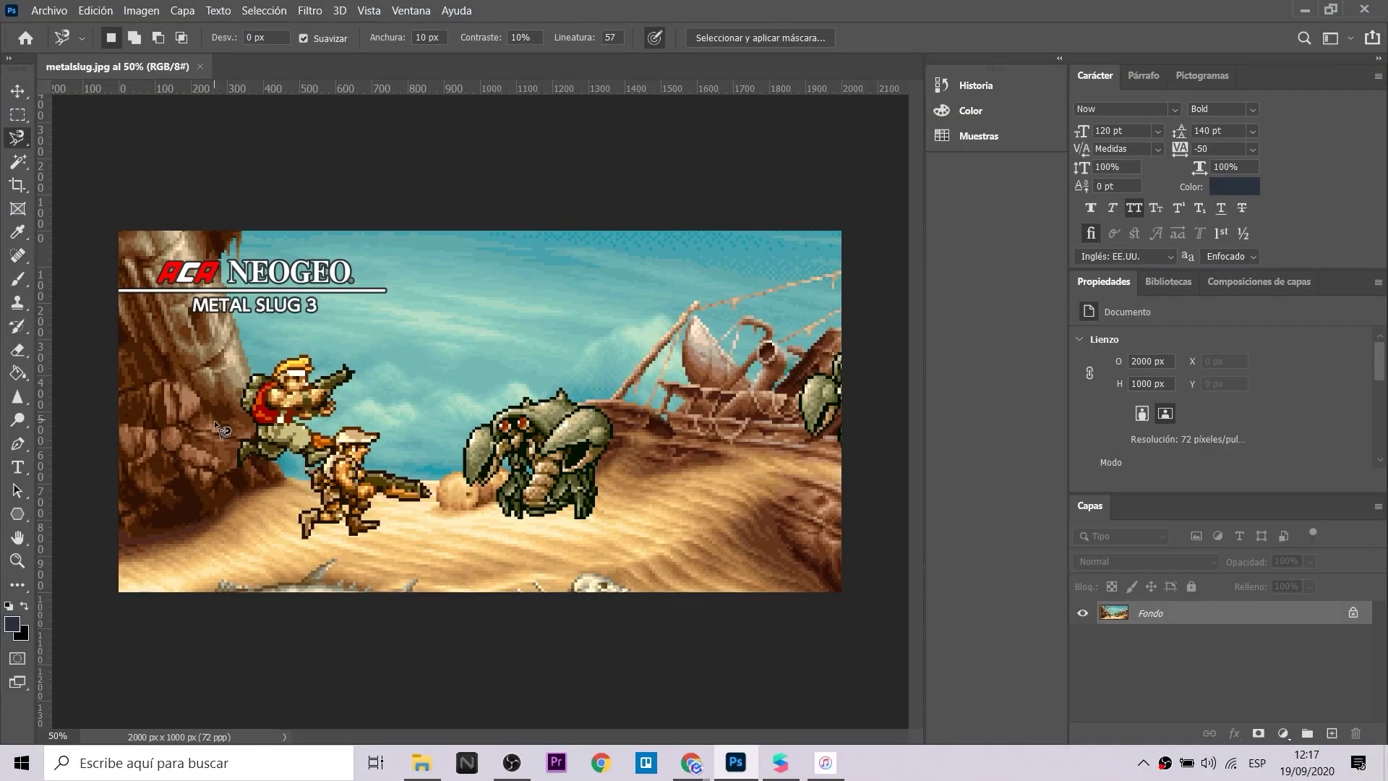
# - Switch to Photoshop, reset the default colours and outline the white-capped front soldier with the Magnetic Lasso tool
pyautogui.press('d')
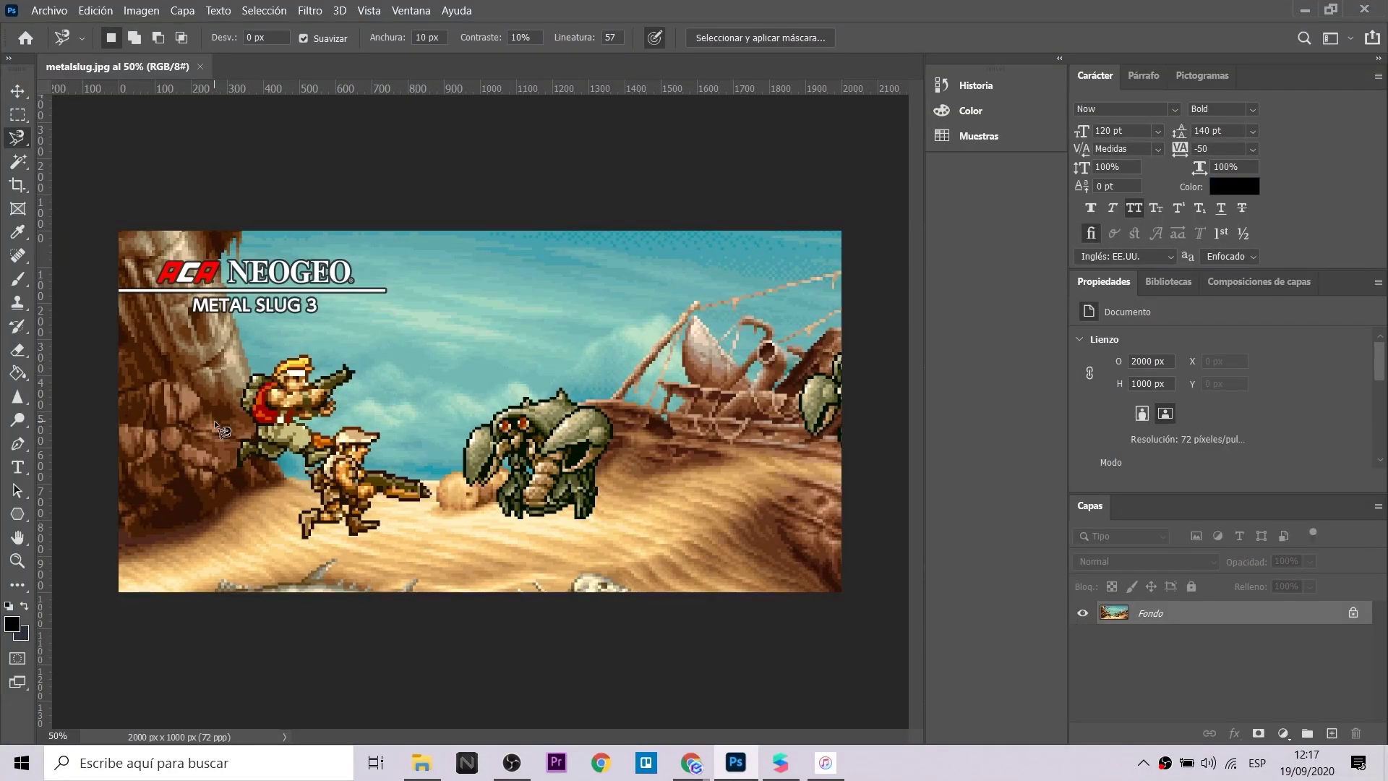
pyautogui.keyDown('alt'); pyautogui.scroll(5, 214, 419); pyautogui.keyUp('alt')
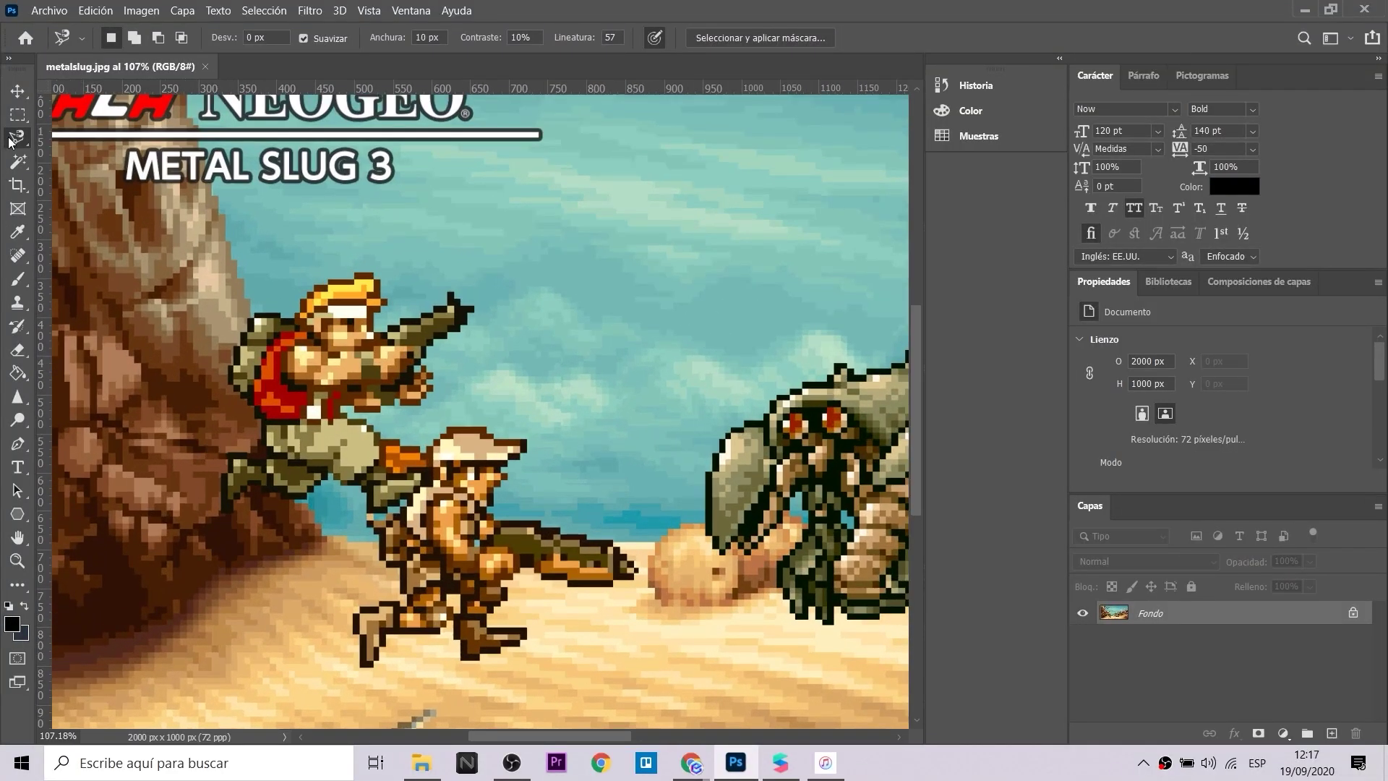
pyautogui.rightClick(8, 138)
pyautogui.click(76, 177)
pyautogui.keyDown('alt'); pyautogui.scroll(-3, 519, 622); pyautogui.keyUp('alt')
pyautogui.keyDown('alt'); pyautogui.scroll(5, 484, 620); pyautogui.keyUp('alt')
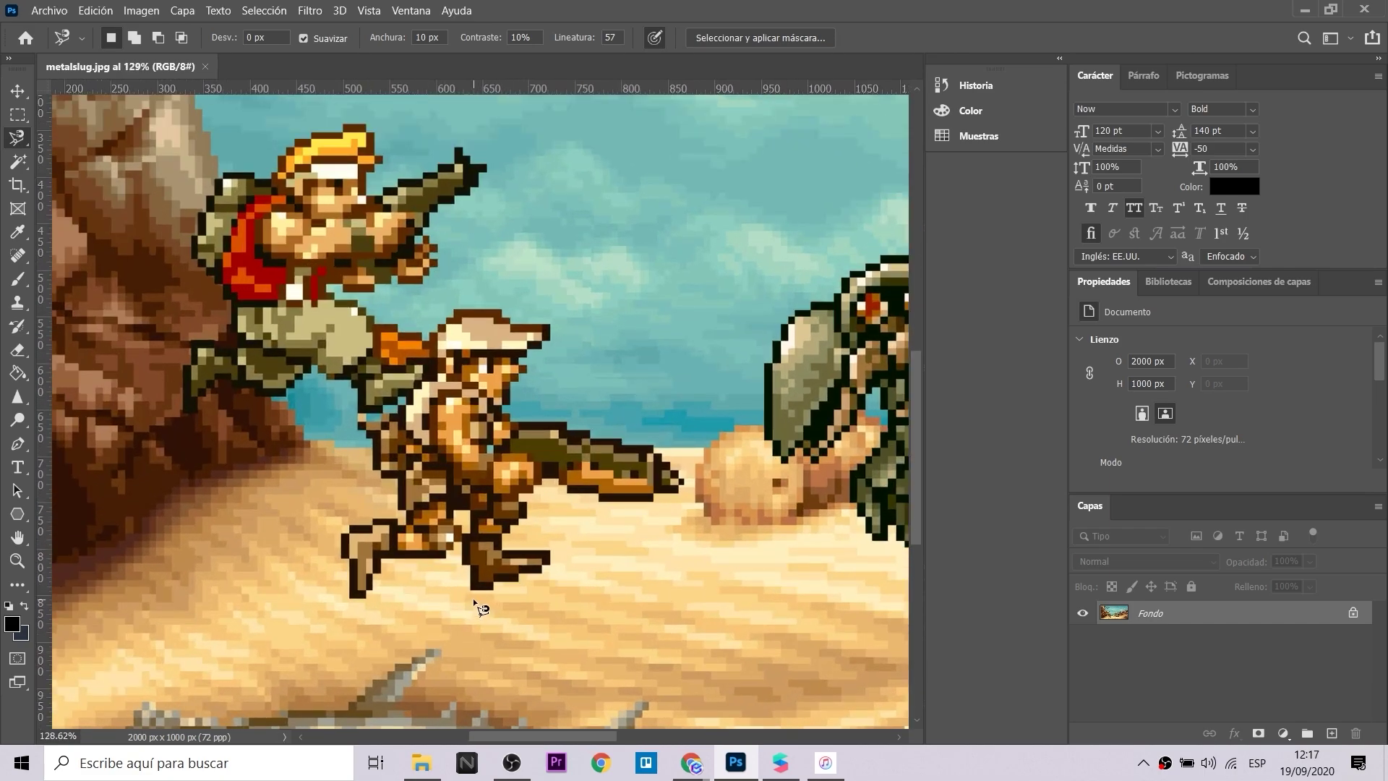
pyautogui.keyDown('alt'); pyautogui.scroll(1, 476, 595); pyautogui.keyUp('alt')
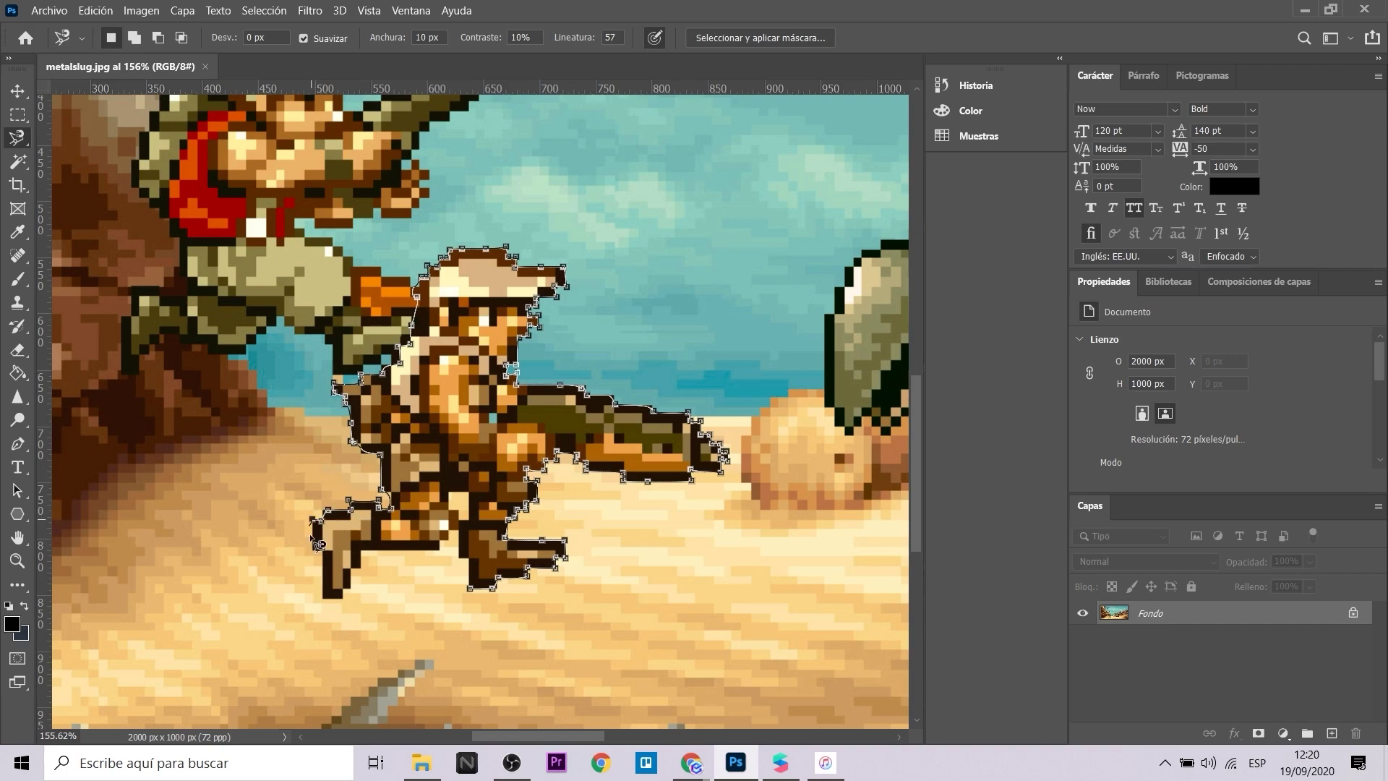
pyautogui.click(469, 585)
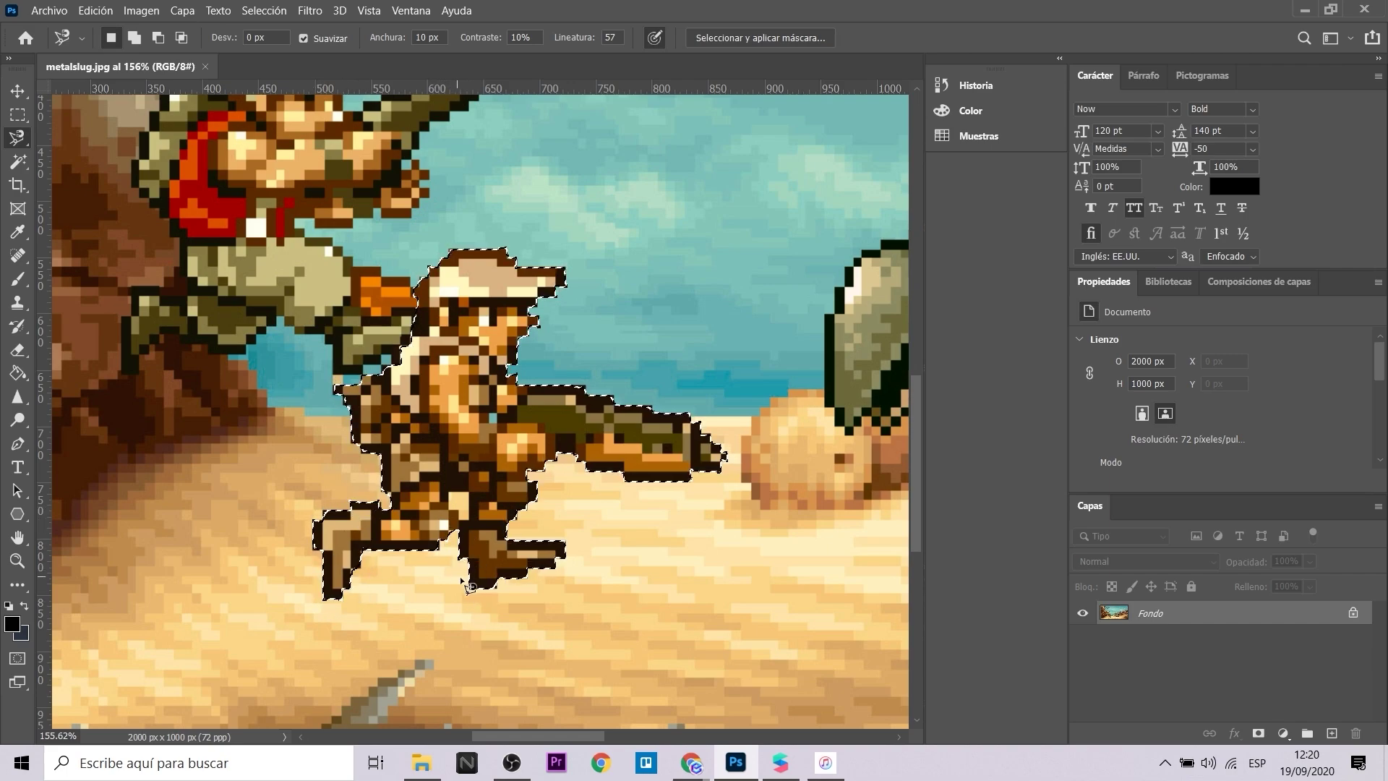
# - Cut the selected front soldier onto its own layer and check the cutout by toggling the Fondo layer's visibility
pyautogui.rightClick(433, 397)
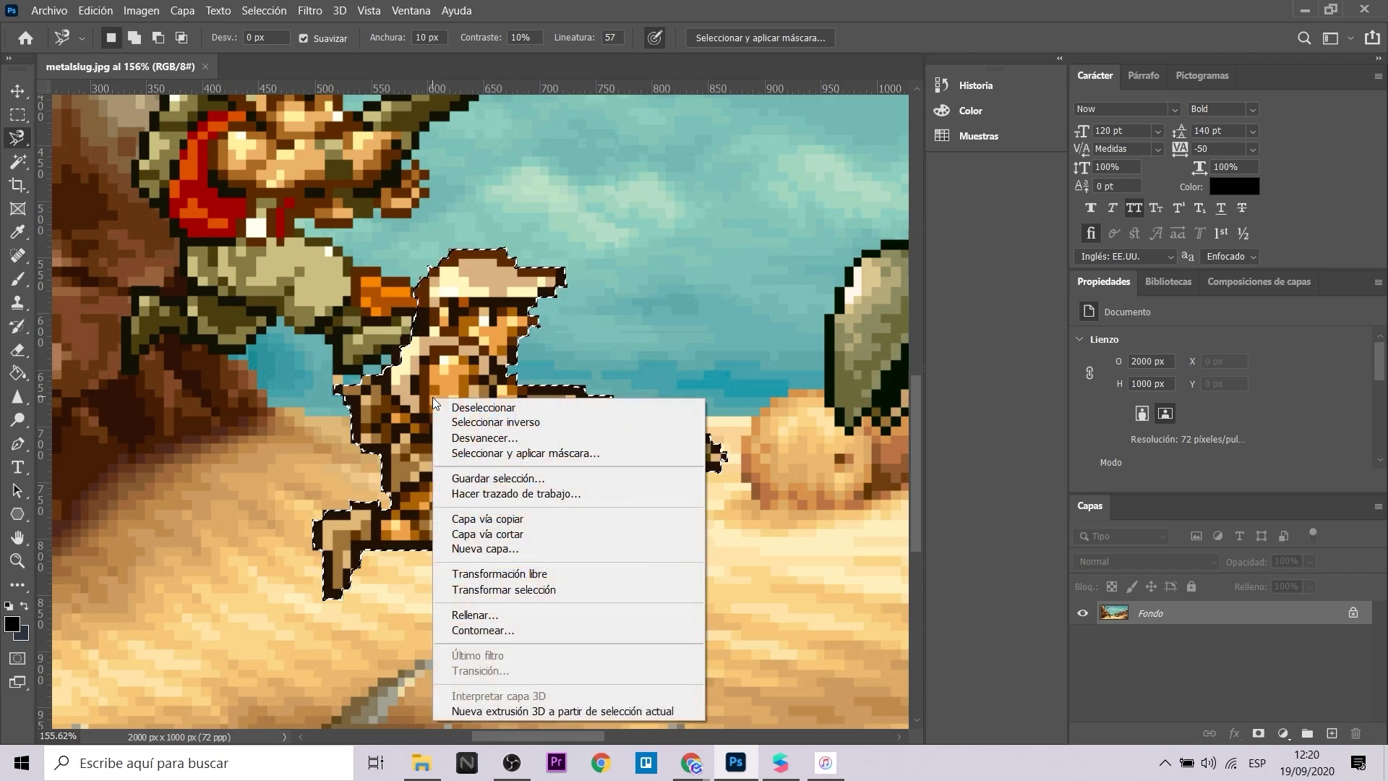
pyautogui.click(533, 535)
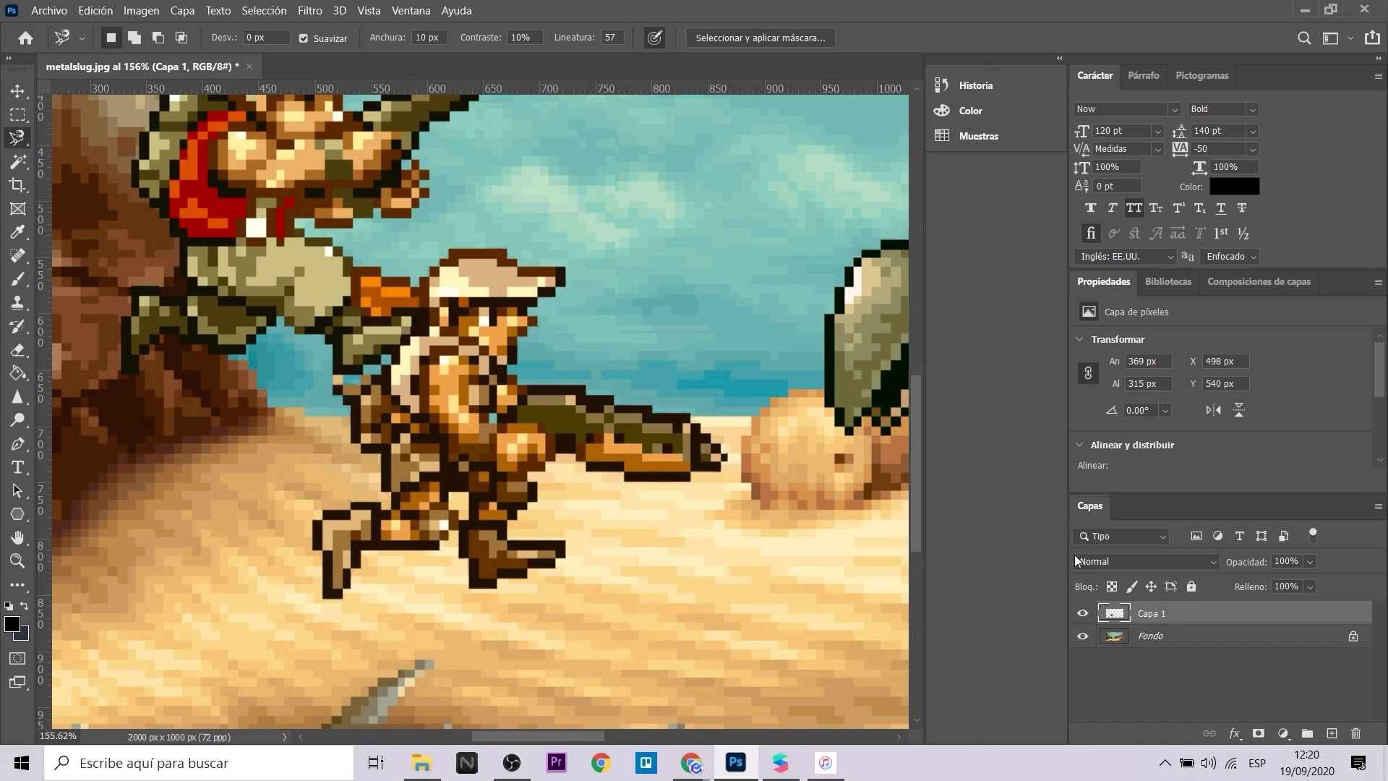
pyautogui.click(1084, 636)
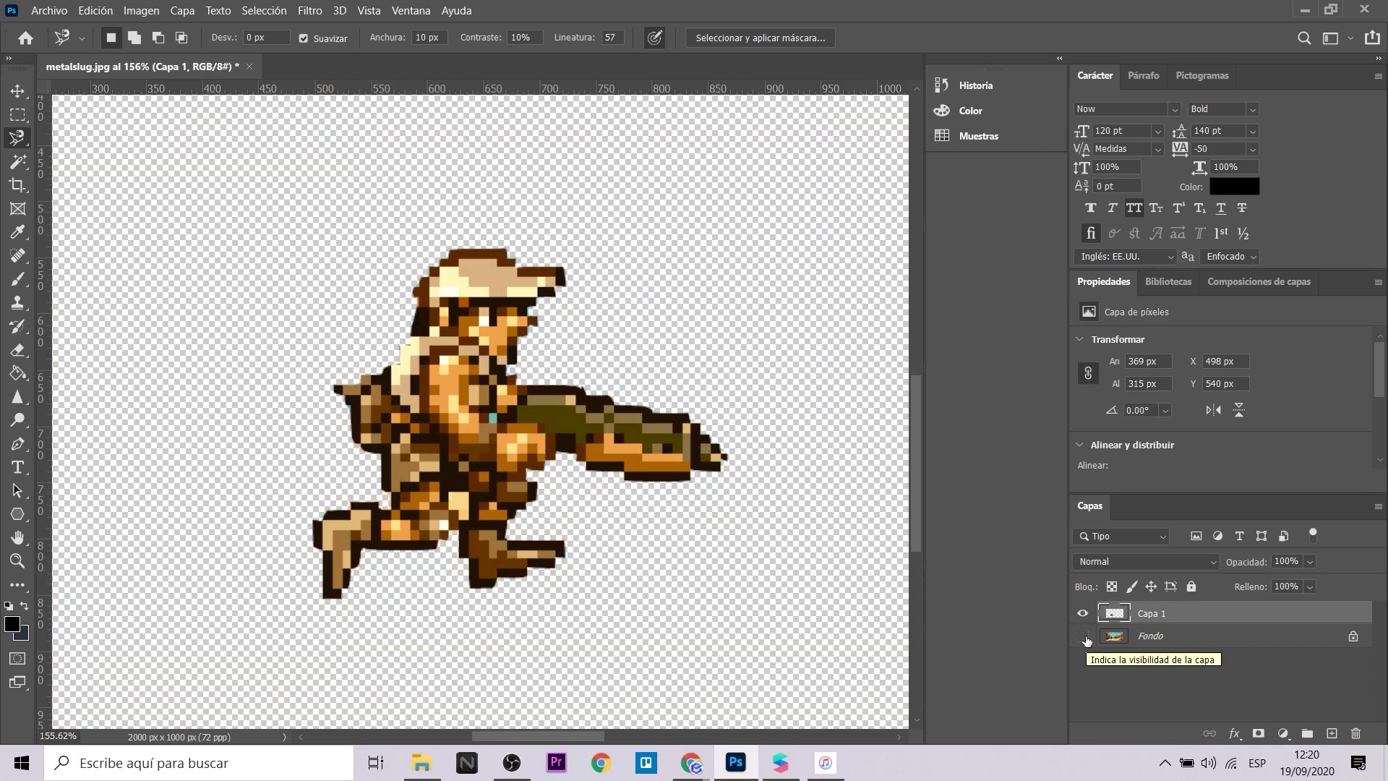
pyautogui.click(1084, 636)
pyautogui.click(1083, 636)
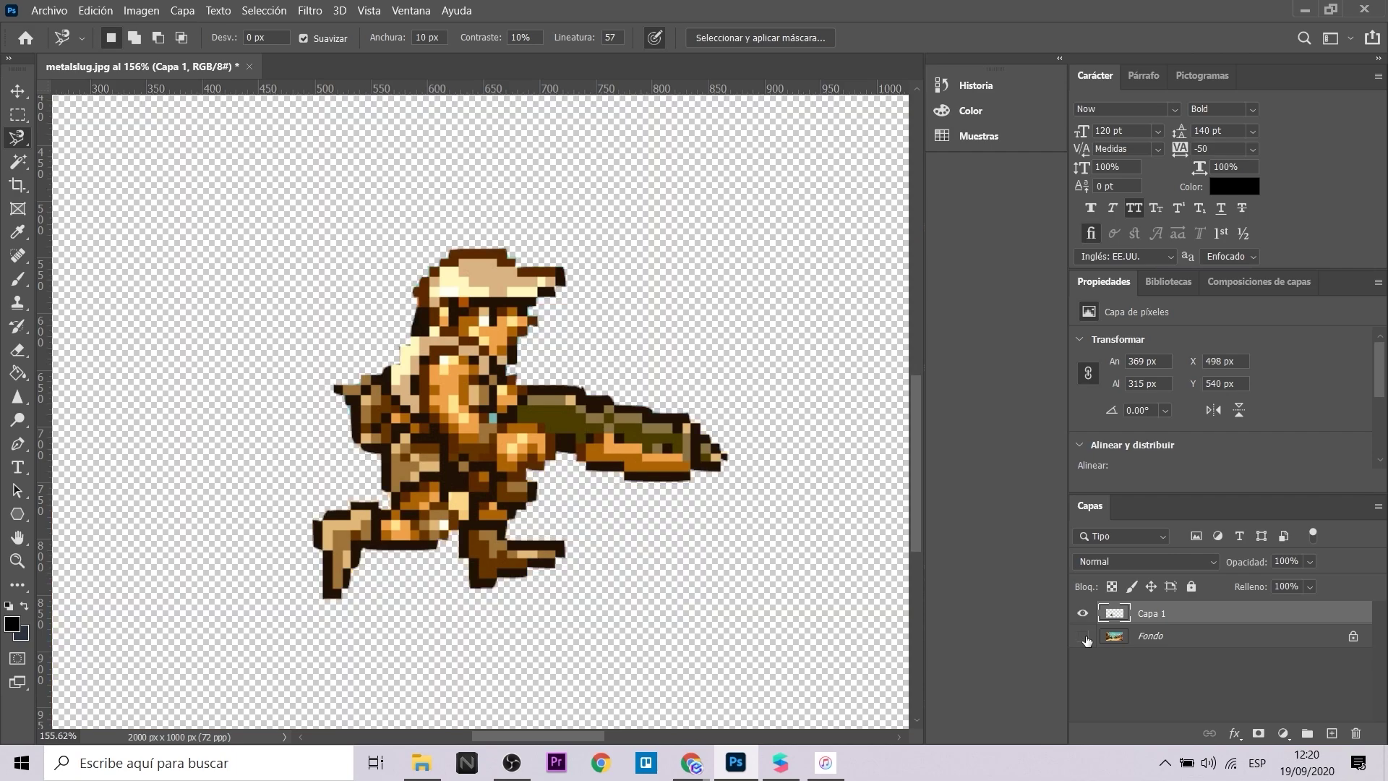
pyautogui.click(1083, 636)
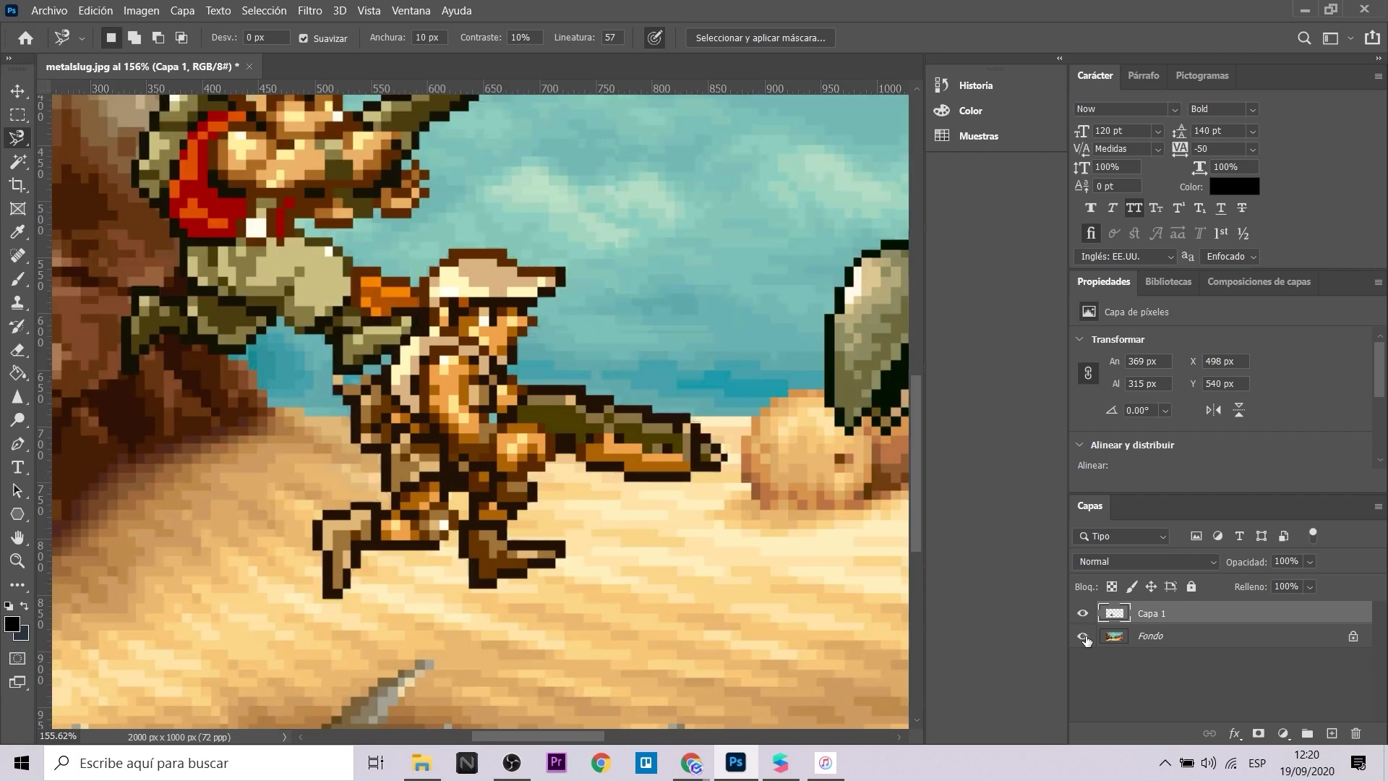
# - On the Fondo layer, outline the rear soldier in the red vest with the Magnetic Lasso tool
pyautogui.click(1266, 636)
pyautogui.keyDown('alt'); pyautogui.scroll(-3, 473, 390); pyautogui.keyUp('alt')
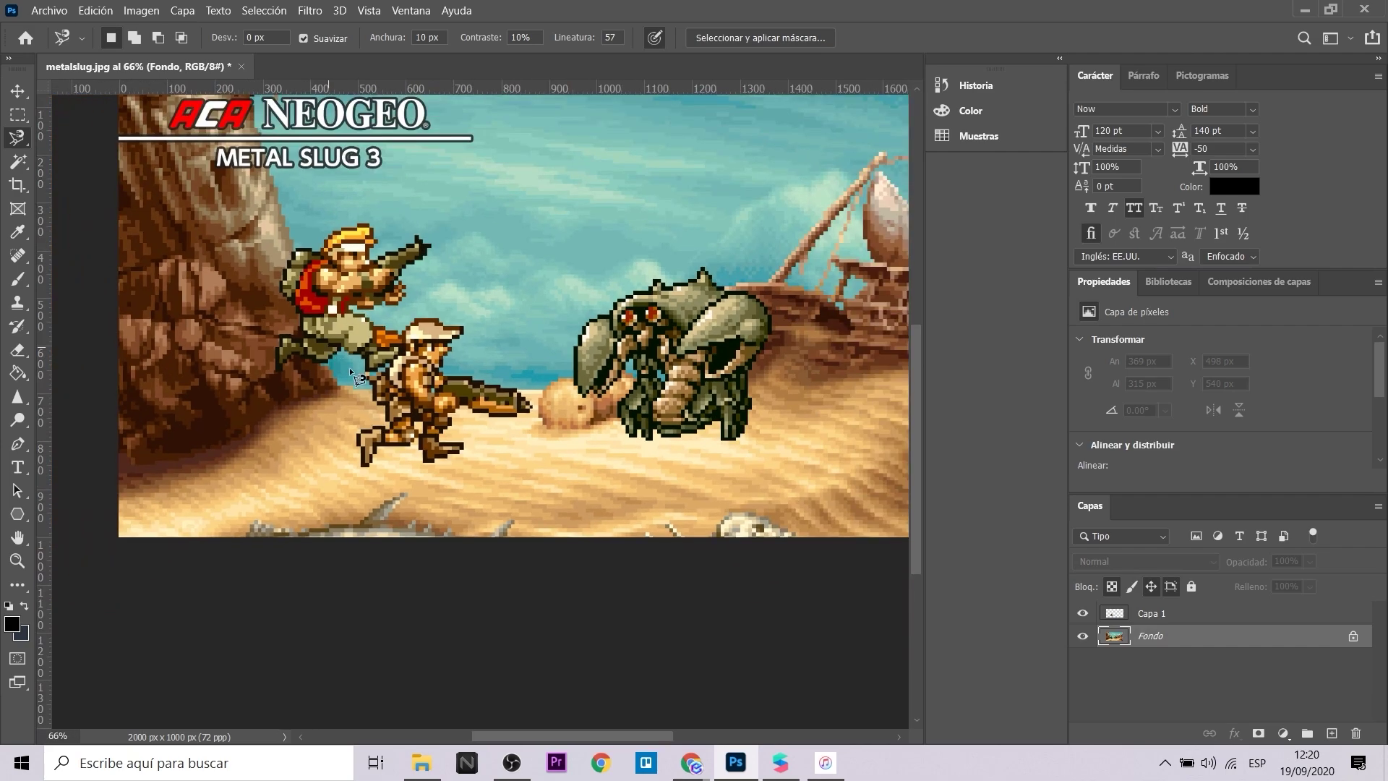
pyautogui.keyDown('alt'); pyautogui.scroll(5, 212, 248); pyautogui.keyUp('alt')
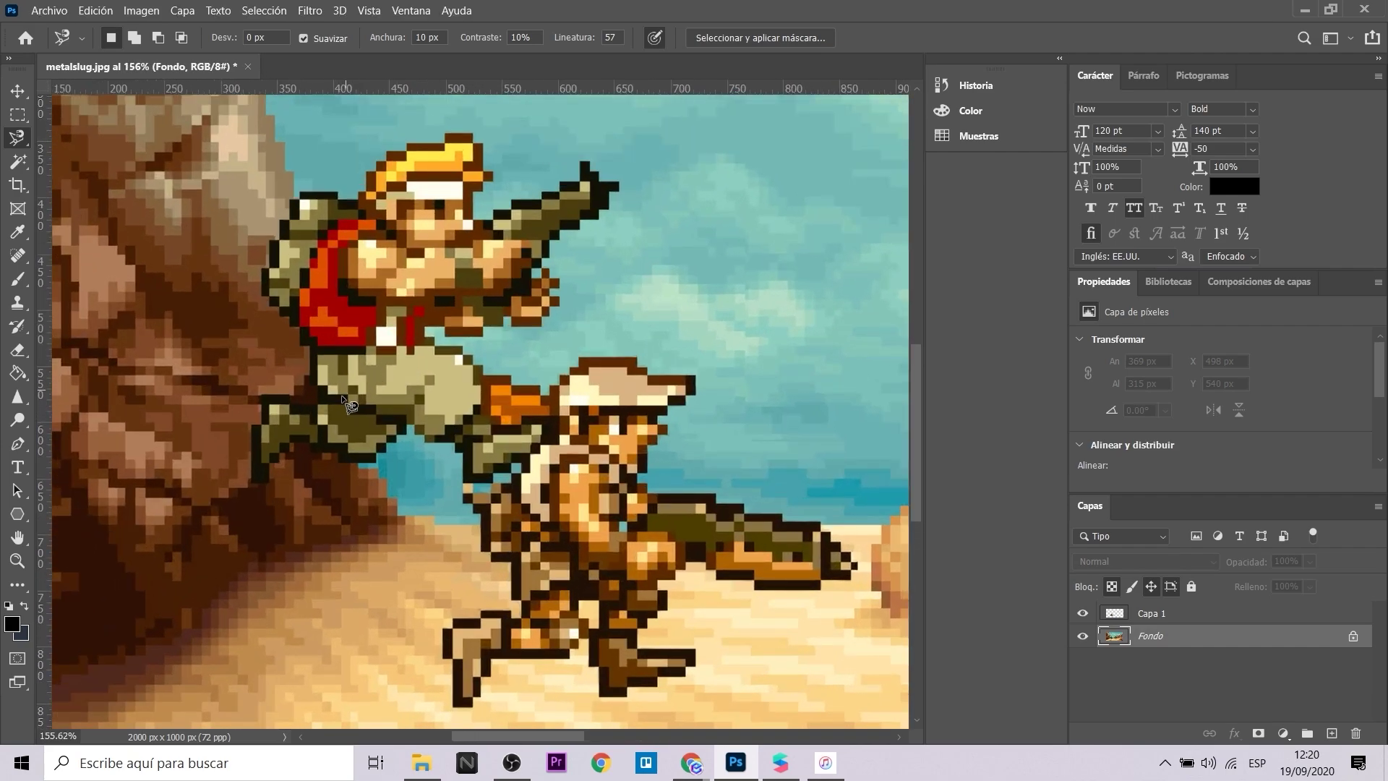
pyautogui.scroll(3, 249, 485)
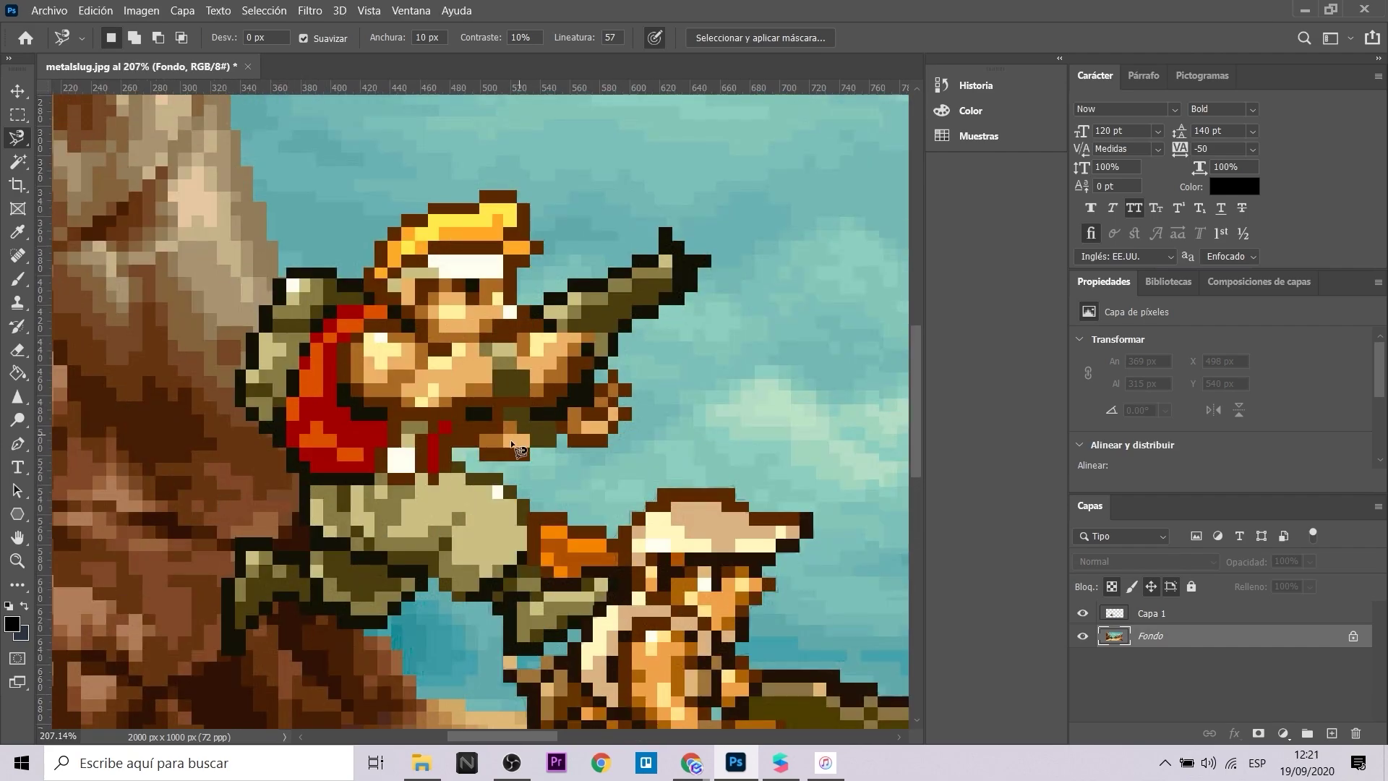
pyautogui.click(245, 653)
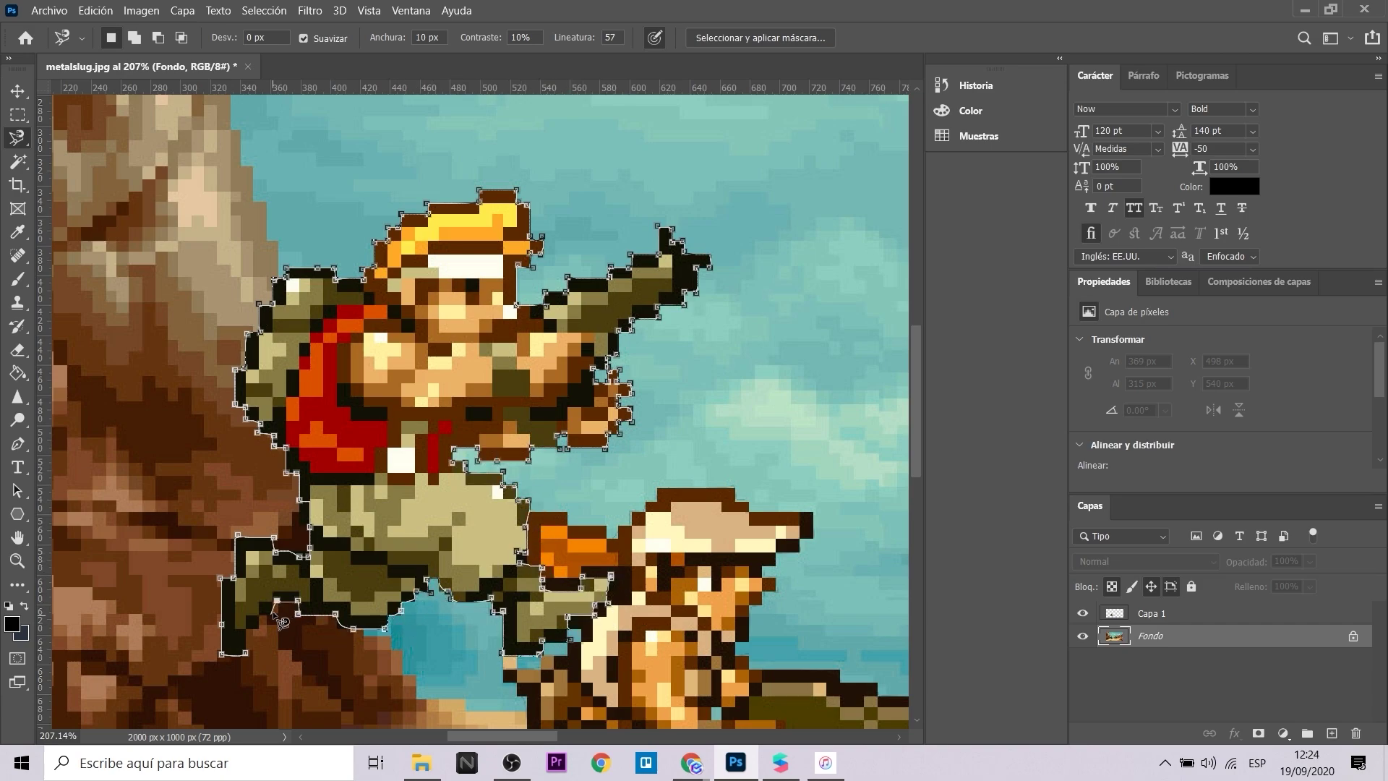
pyautogui.click(253, 655)
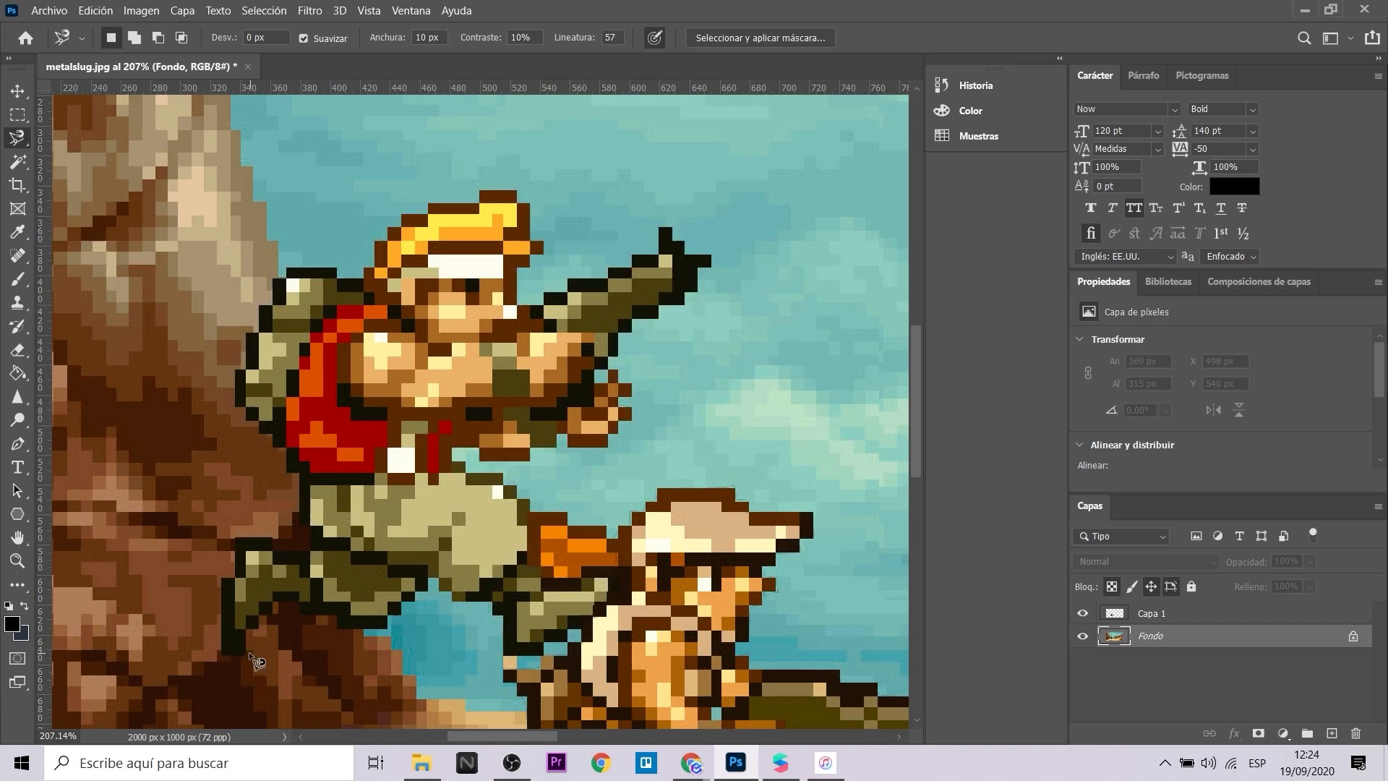
# - Cut the selected rear soldier onto its own layer and hide the Fondo layer to inspect both cutouts
pyautogui.rightClick(436, 427)
pyautogui.click(516, 244)
pyautogui.keyDown('alt'); pyautogui.scroll(-6, 610, 391); pyautogui.keyUp('alt')
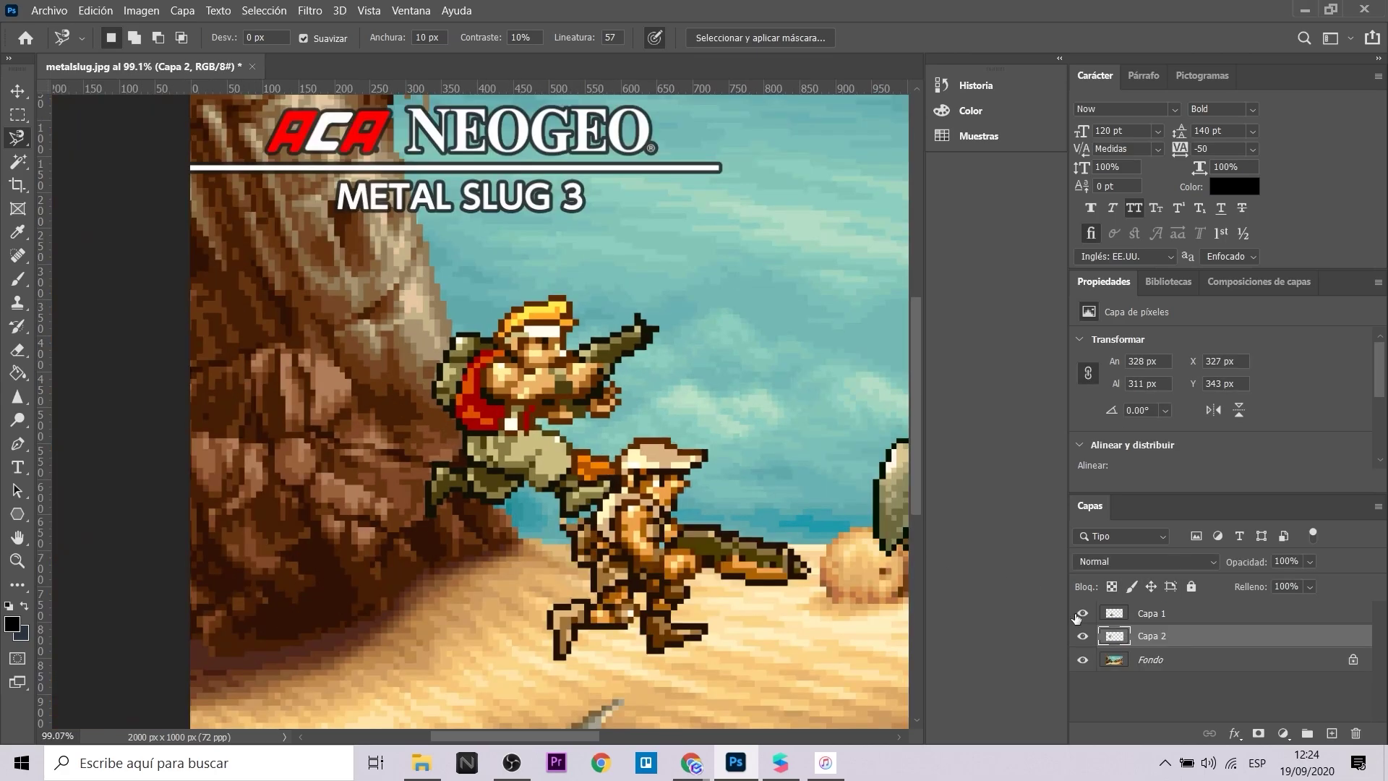
pyautogui.click(1083, 660)
pyautogui.keyDown('alt'); pyautogui.scroll(4, 609, 404); pyautogui.keyUp('alt')
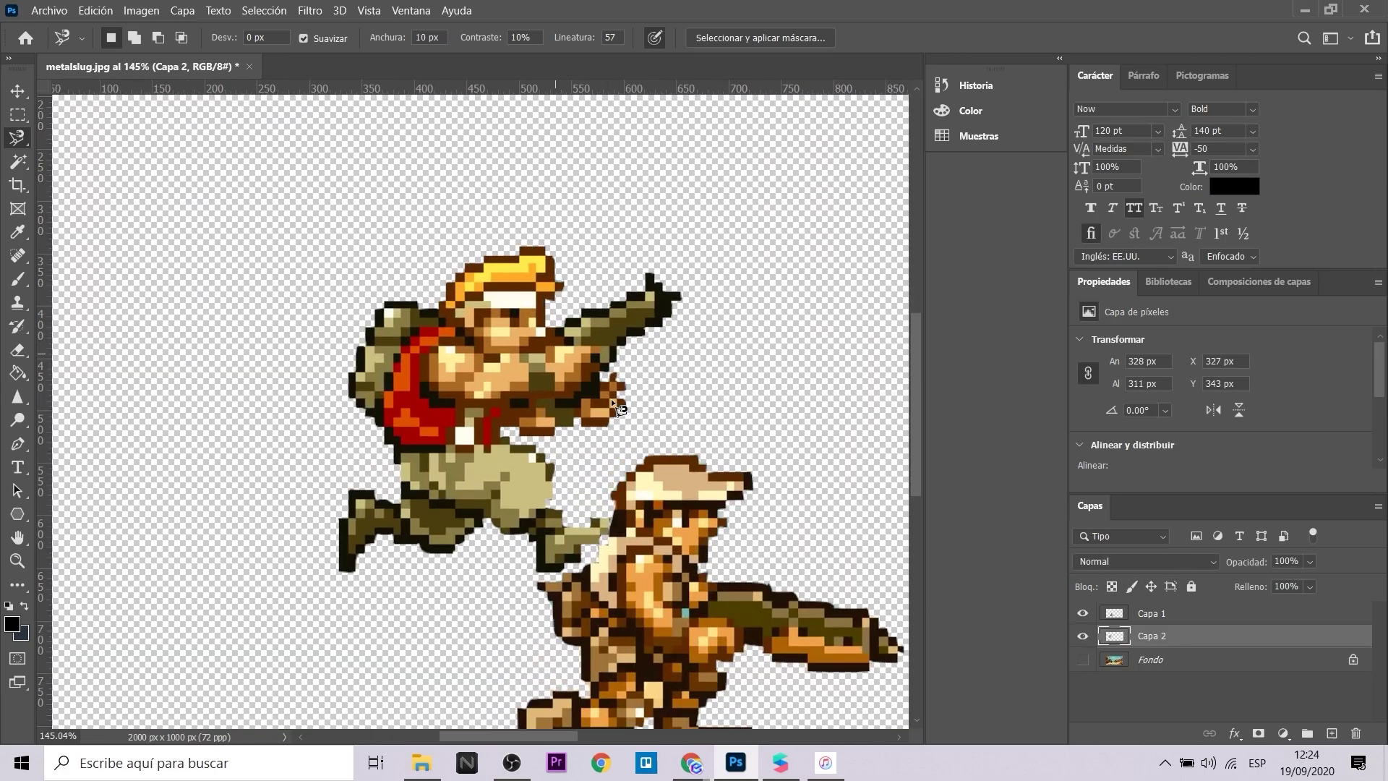
pyautogui.keyDown('alt'); pyautogui.scroll(4, 598, 483); pyautogui.keyUp('alt')
pyautogui.keyDown('alt'); pyautogui.scroll(-8, 448, 423); pyautogui.keyUp('alt')
# - Move the cut-out soldiers apart over the scene, placing the white-capped one at about X 478 px, Y 542 px
pyautogui.press('v')
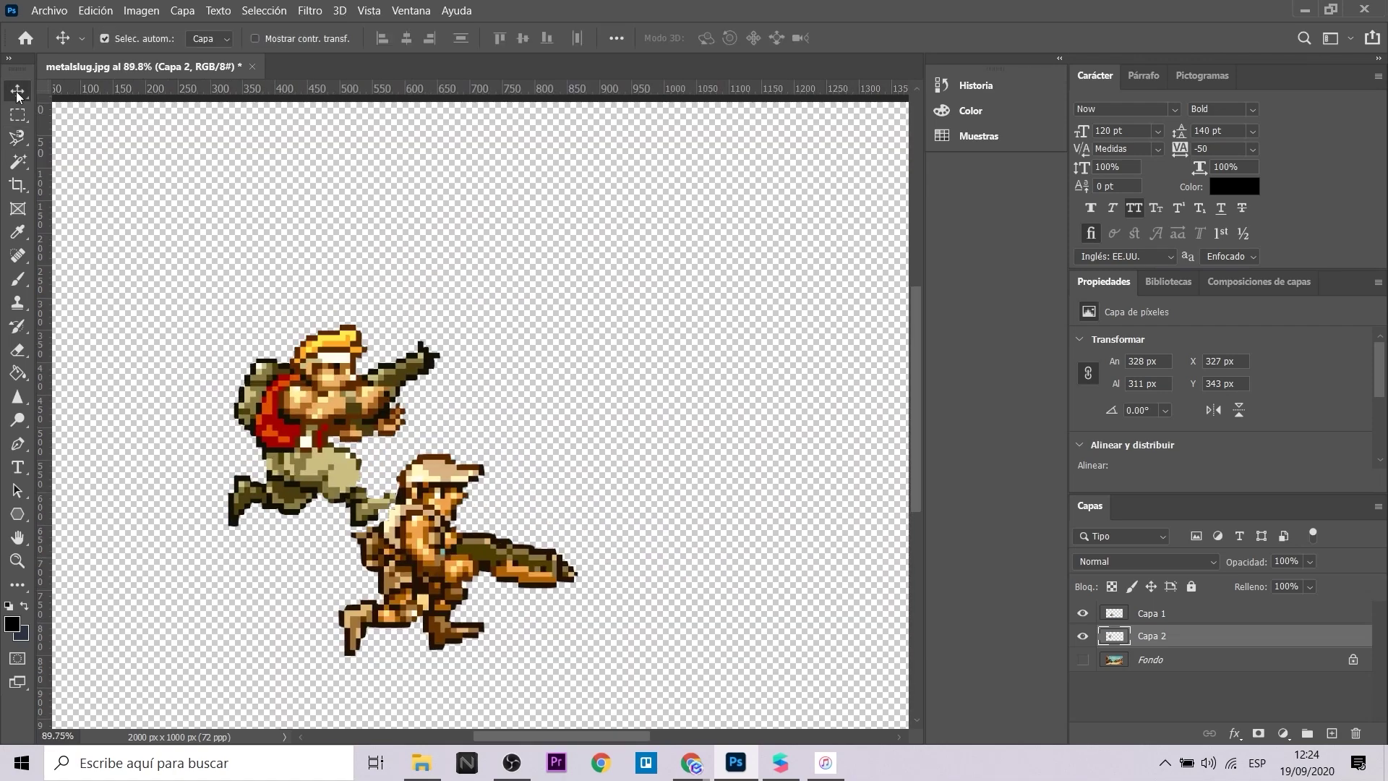
pyautogui.moveTo(455, 516); pyautogui.dragTo(687, 417)
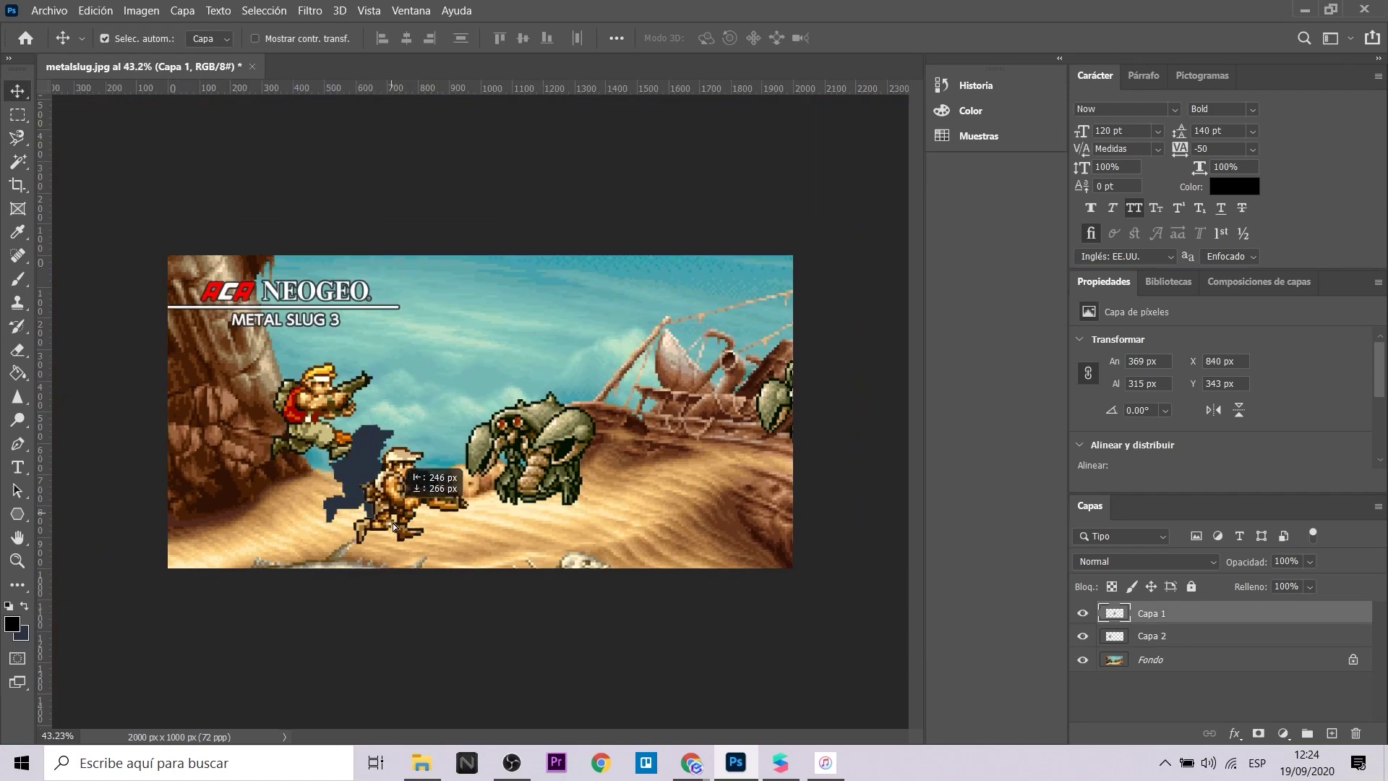
pyautogui.moveTo(393, 522); pyautogui.dragTo(334, 488)
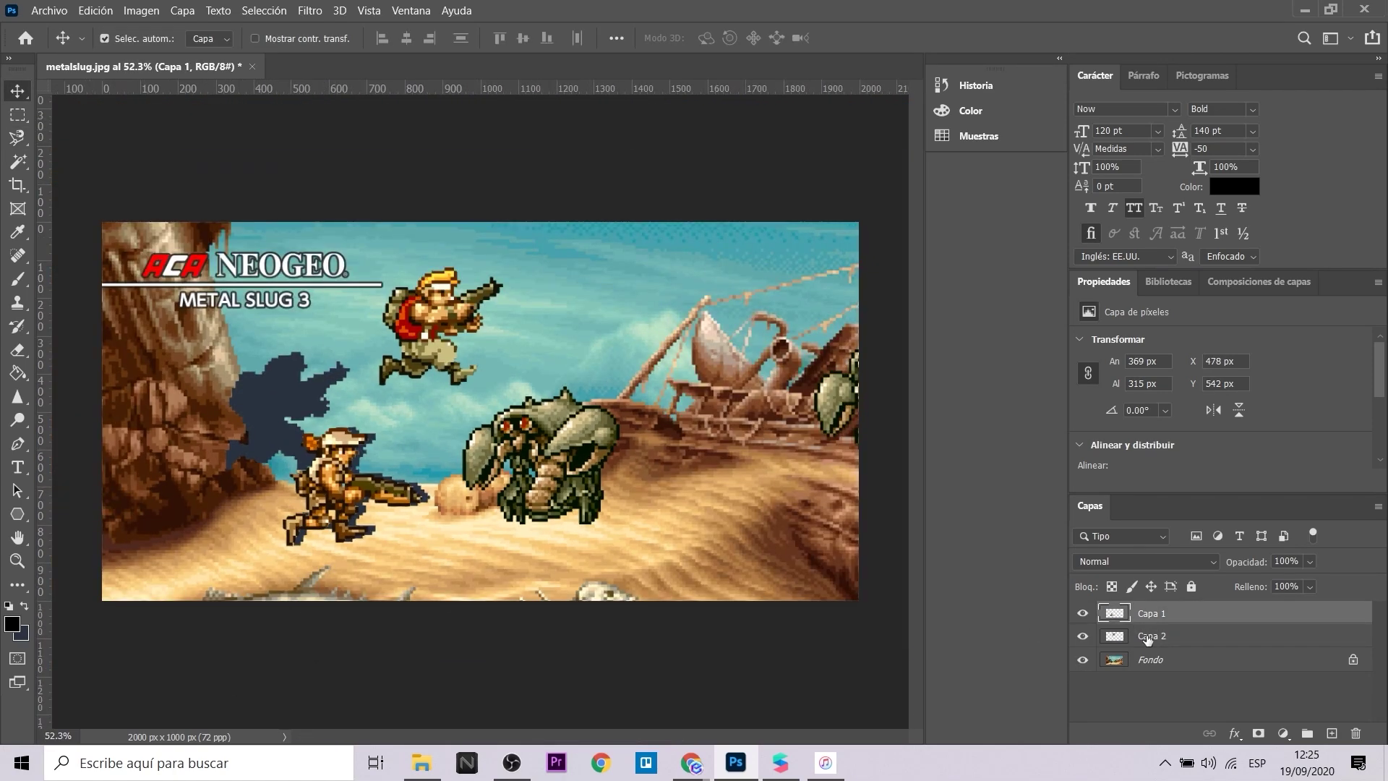
# - Set up the Capa 1 layer for export as a PNG and enable the smaller 8-bit file option
pyautogui.rightClick(1177, 613)
pyautogui.click(1011, 155)
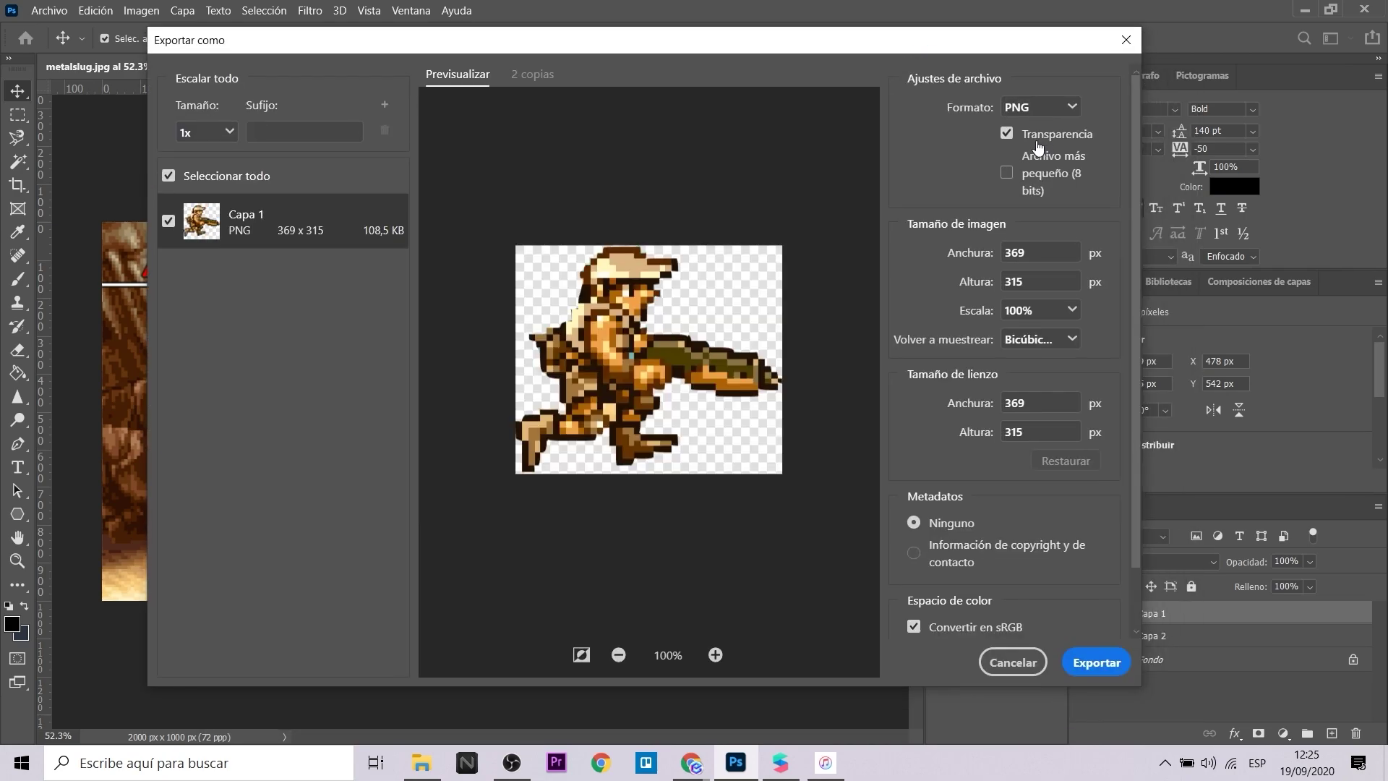
pyautogui.scroll(-2, 1007, 463)
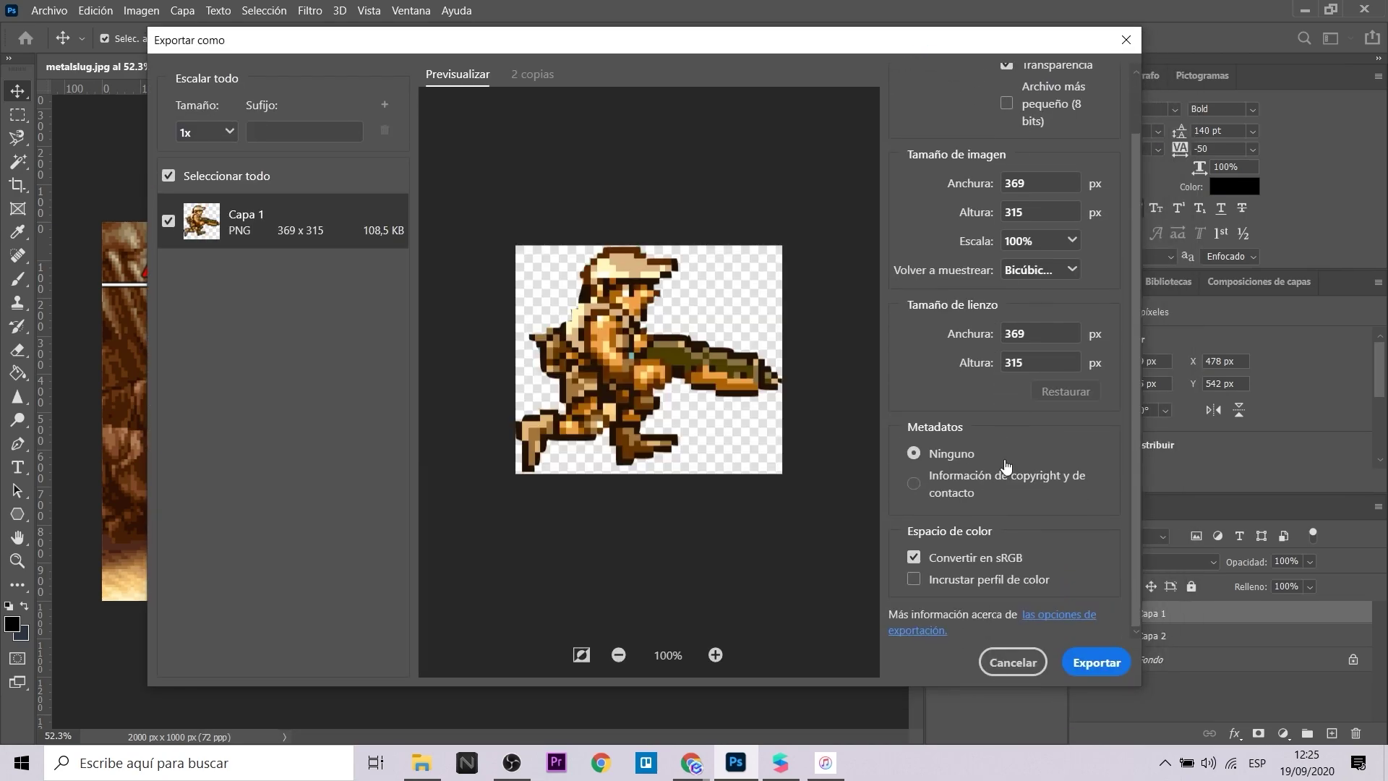
pyautogui.scroll(2, 1008, 325)
pyautogui.click(1007, 173)
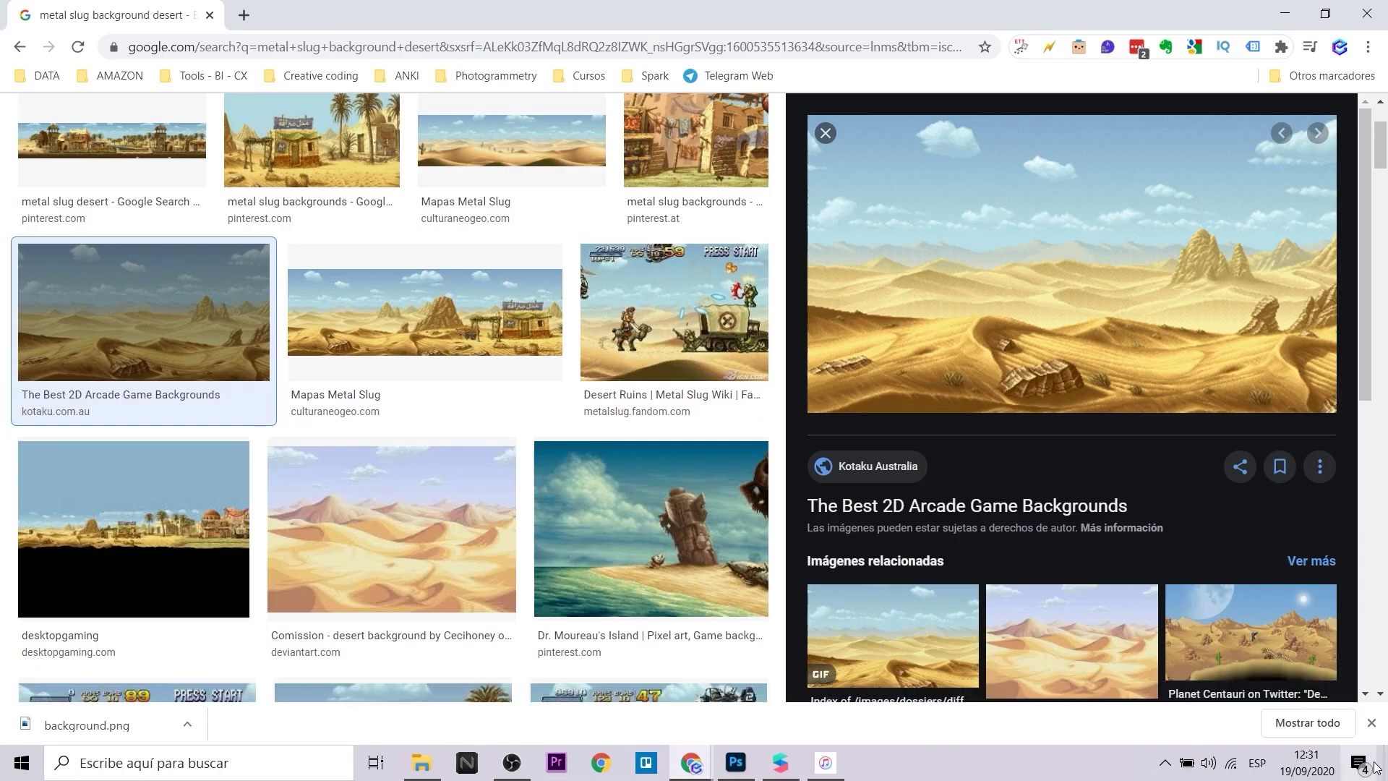
# - Switch to Chrome and preview candidates among the metal slug background desert images, including the Mapas Metal Slug dunes and Planet Centauri desert
pyautogui.scroll(3, 377, 486)
pyautogui.click(492, 313)
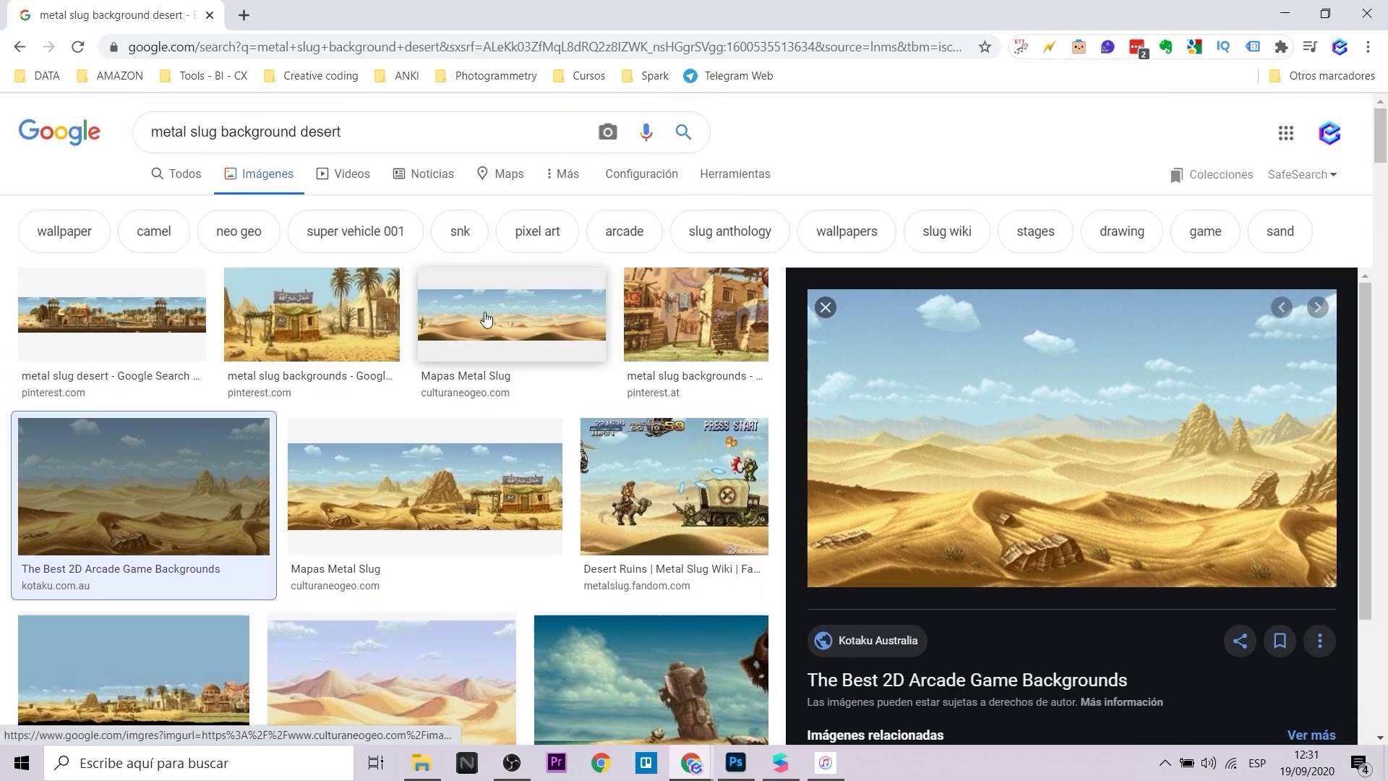
pyautogui.scroll(2, 492, 313)
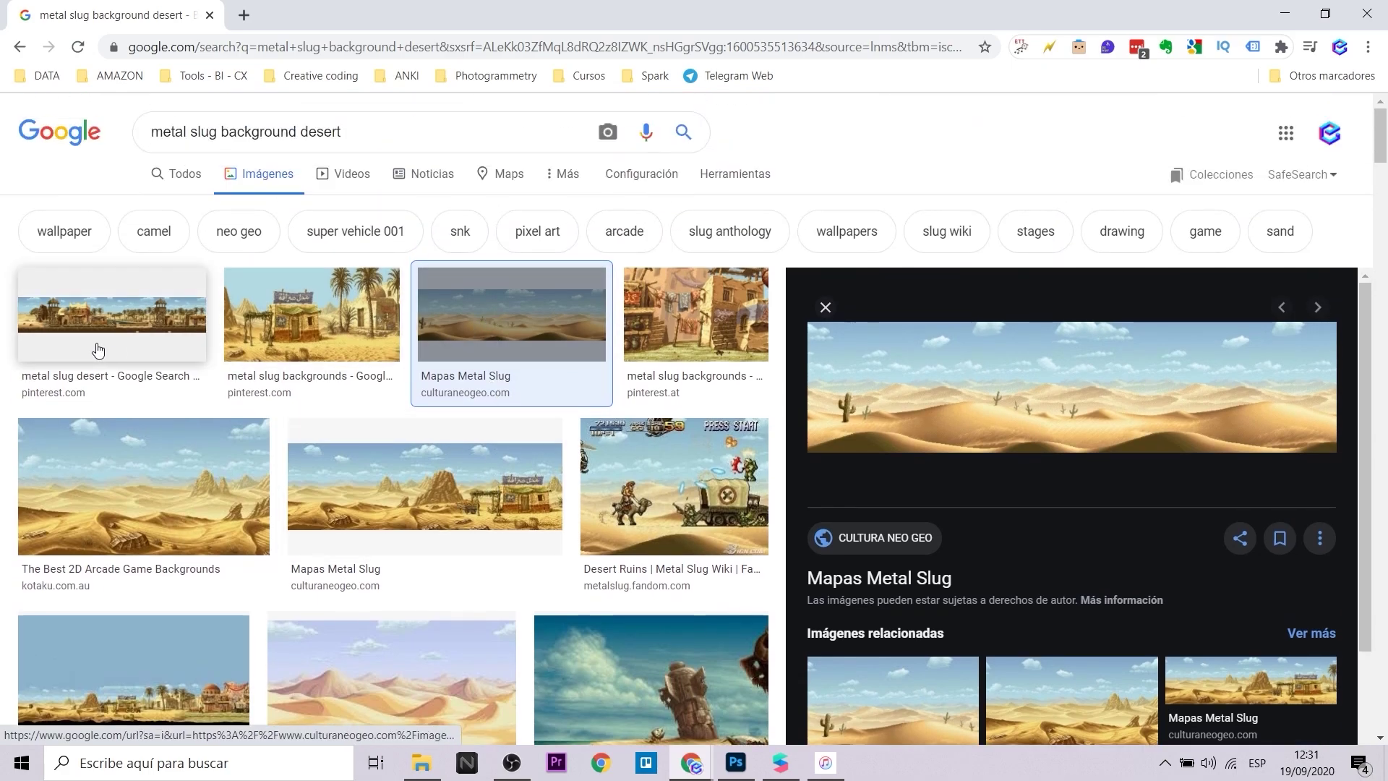
pyautogui.click(102, 350)
pyautogui.click(160, 347)
pyautogui.scroll(-1, 161, 348)
pyautogui.scroll(-2, 1077, 647)
pyautogui.click(1192, 470)
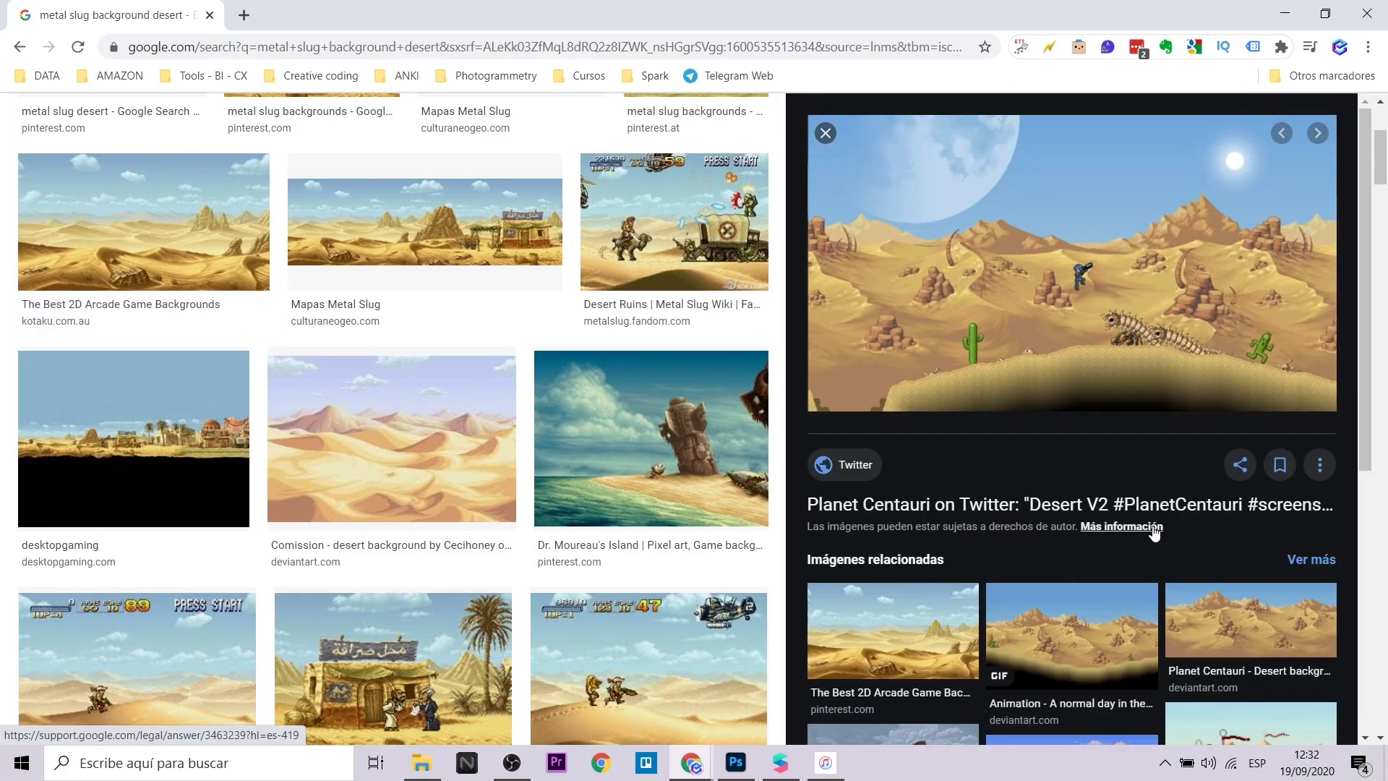
# - Preview further desert backgrounds in the results and open the Pinterest image The Best 2D Arcade Game Backgrounds
pyautogui.click(585, 480)
pyautogui.scroll(-3, 585, 480)
pyautogui.click(593, 477)
pyautogui.scroll(-4, 371, 553)
pyautogui.click(372, 556)
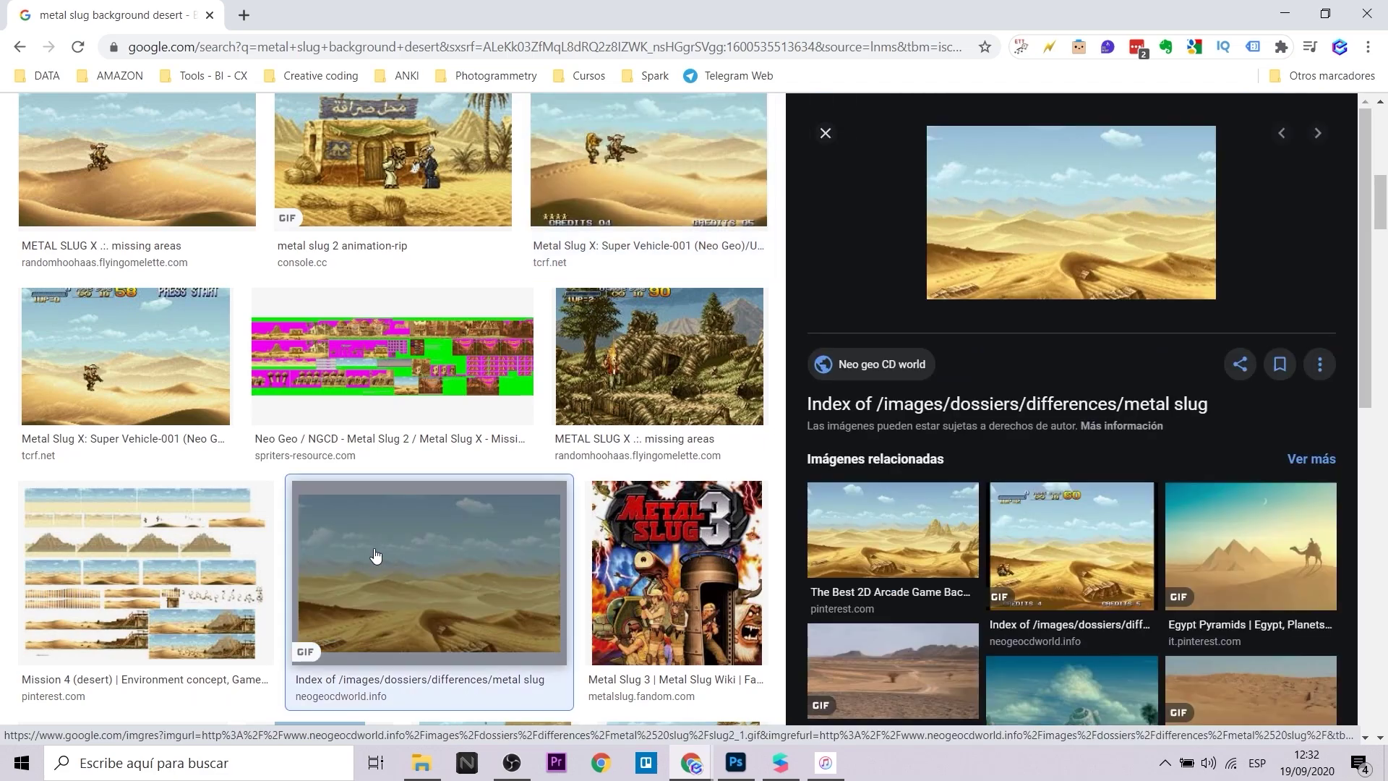
pyautogui.click(824, 506)
pyautogui.scroll(-7, 394, 470)
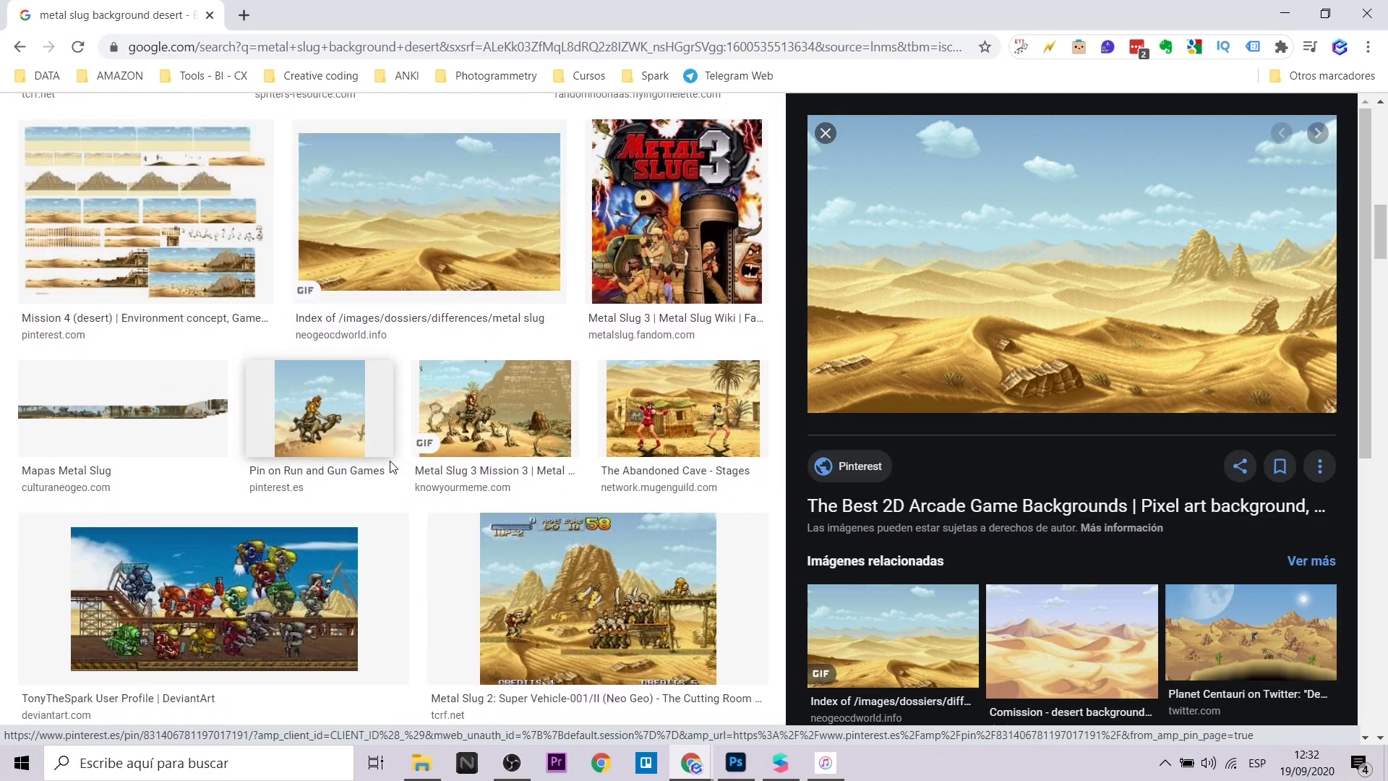
pyautogui.scroll(-16, 390, 461)
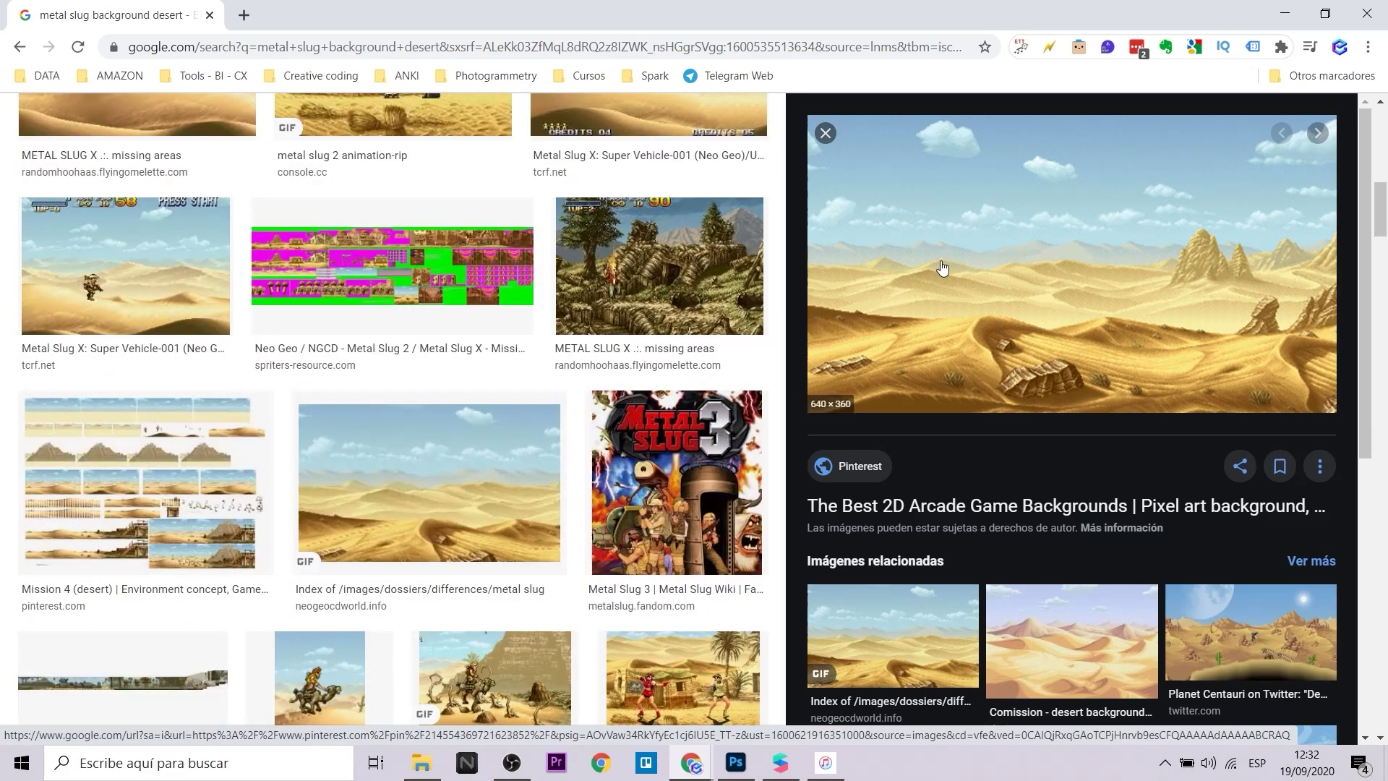
pyautogui.click(942, 267)
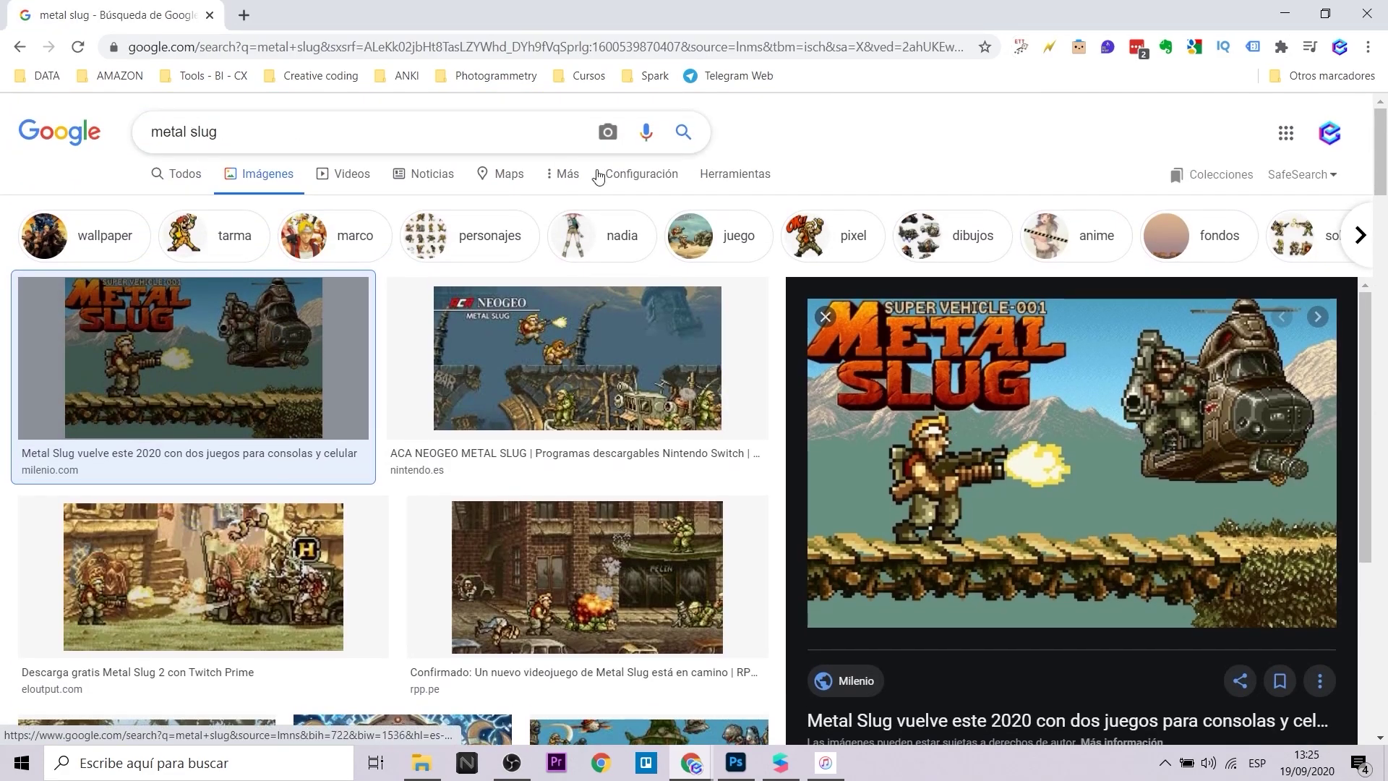
# - Open the Milenio Metal Slug helicopter image in its own tab and save it as metaslug_1 in the Spark AR - Layers scenes folder
pyautogui.rightClick(992, 356)
pyautogui.click(1075, 529)
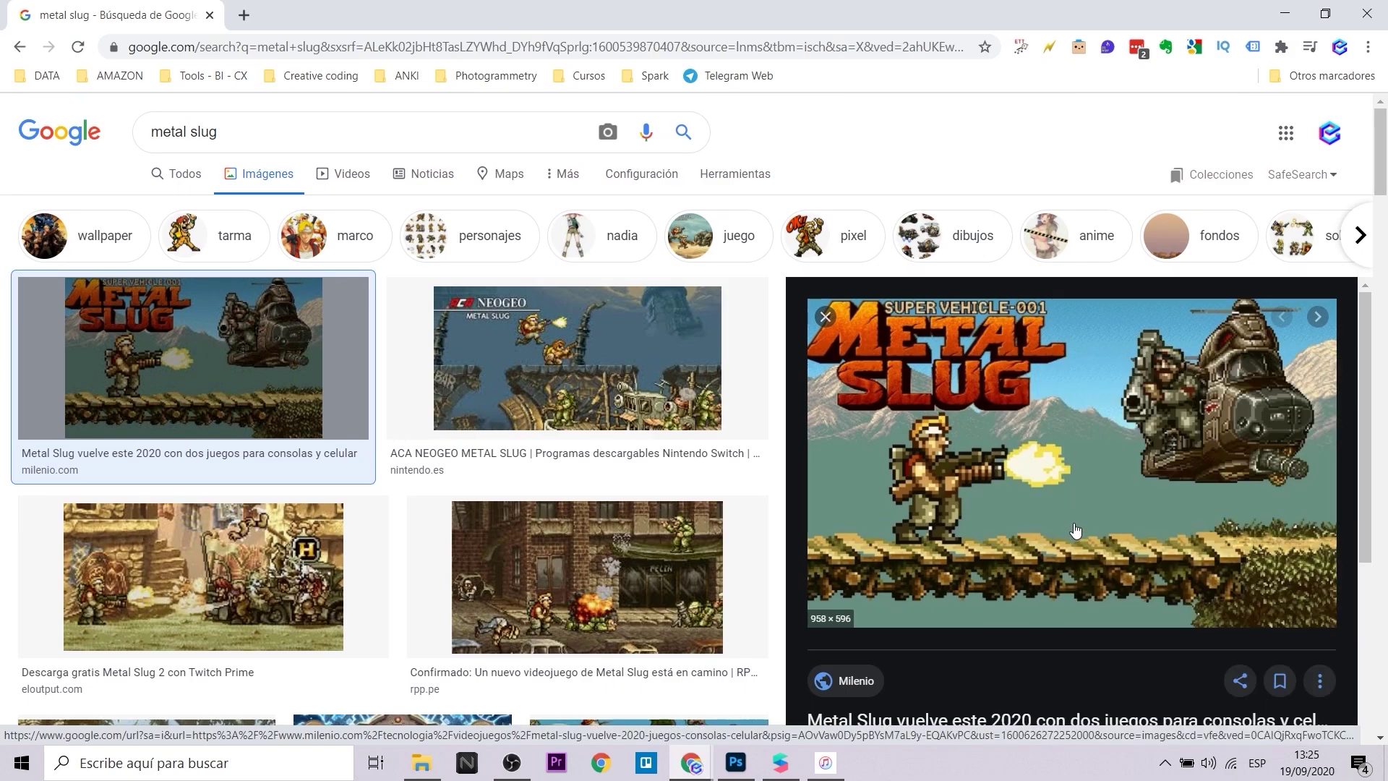
pyautogui.click(377, 17)
pyautogui.rightClick(642, 302)
pyautogui.click(706, 333)
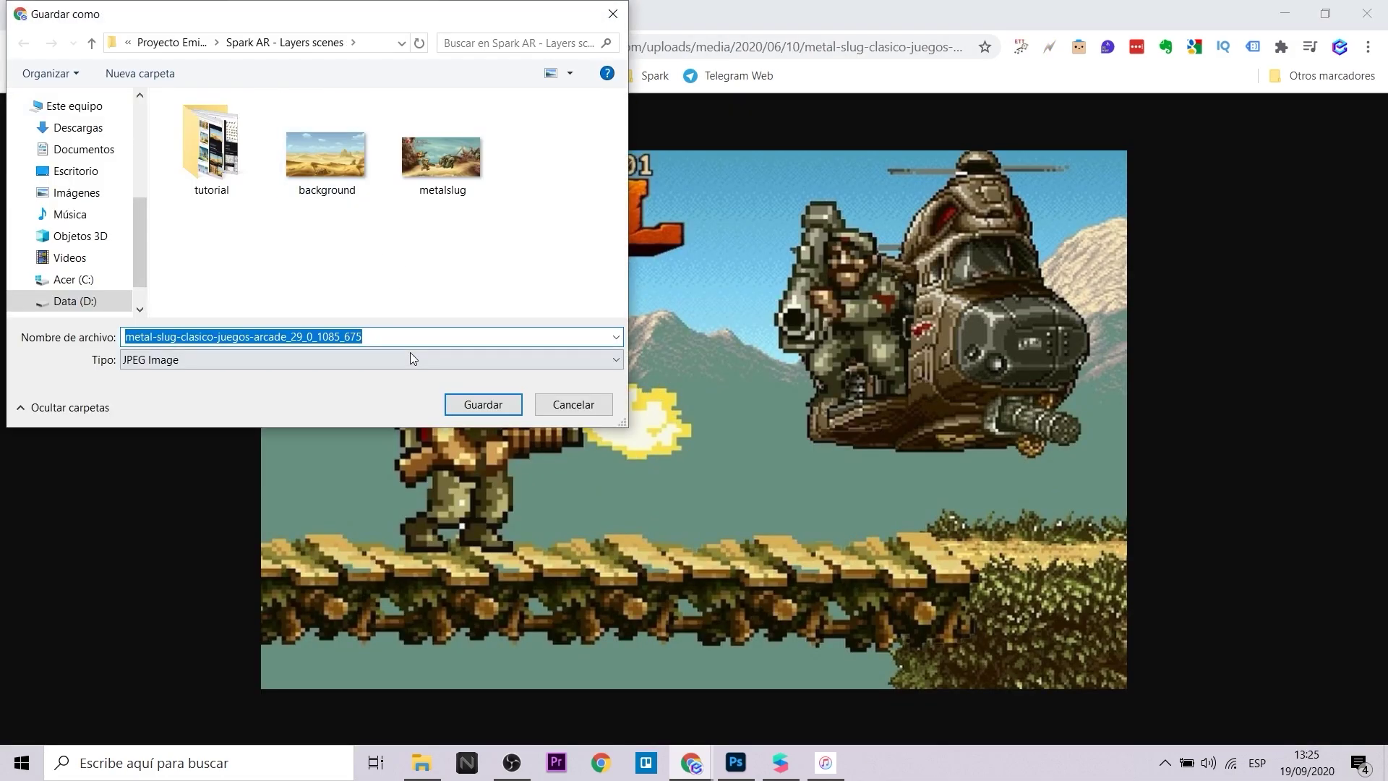
pyautogui.write('metaslug')
pyautogui.write('_1')
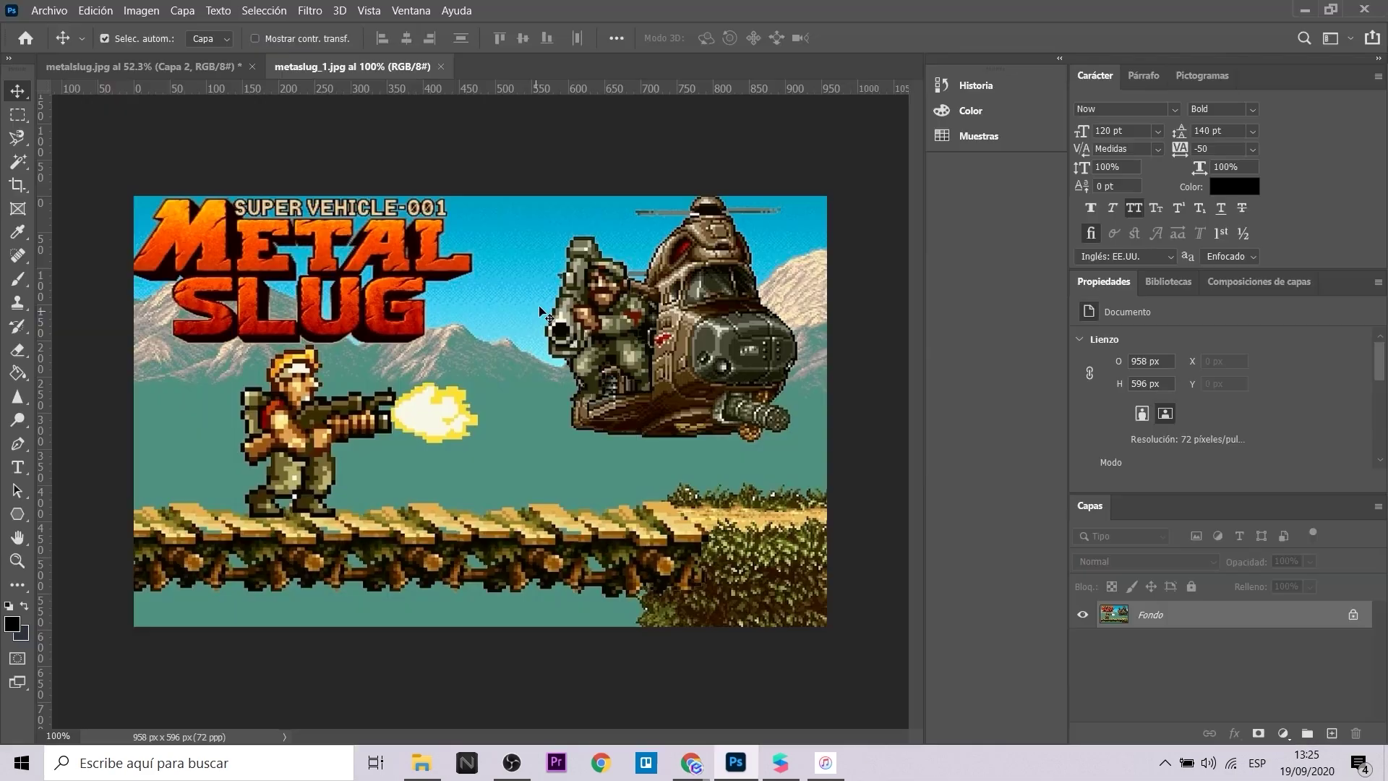
# - Switch to Photoshop and trace around the helicopter and its gunner in metaslug_1.jpg with the Magnetic Lasso, closing the selection
pyautogui.keyDown('alt'); pyautogui.scroll(-2, 835, 313); pyautogui.keyUp('alt')
pyautogui.keyDown('alt'); pyautogui.scroll(3, 835, 312); pyautogui.keyUp('alt')
pyautogui.keyDown('alt'); pyautogui.scroll(-2, 867, 382); pyautogui.keyUp('alt')
pyautogui.keyDown('alt'); pyautogui.scroll(2, 868, 381); pyautogui.keyUp('alt')
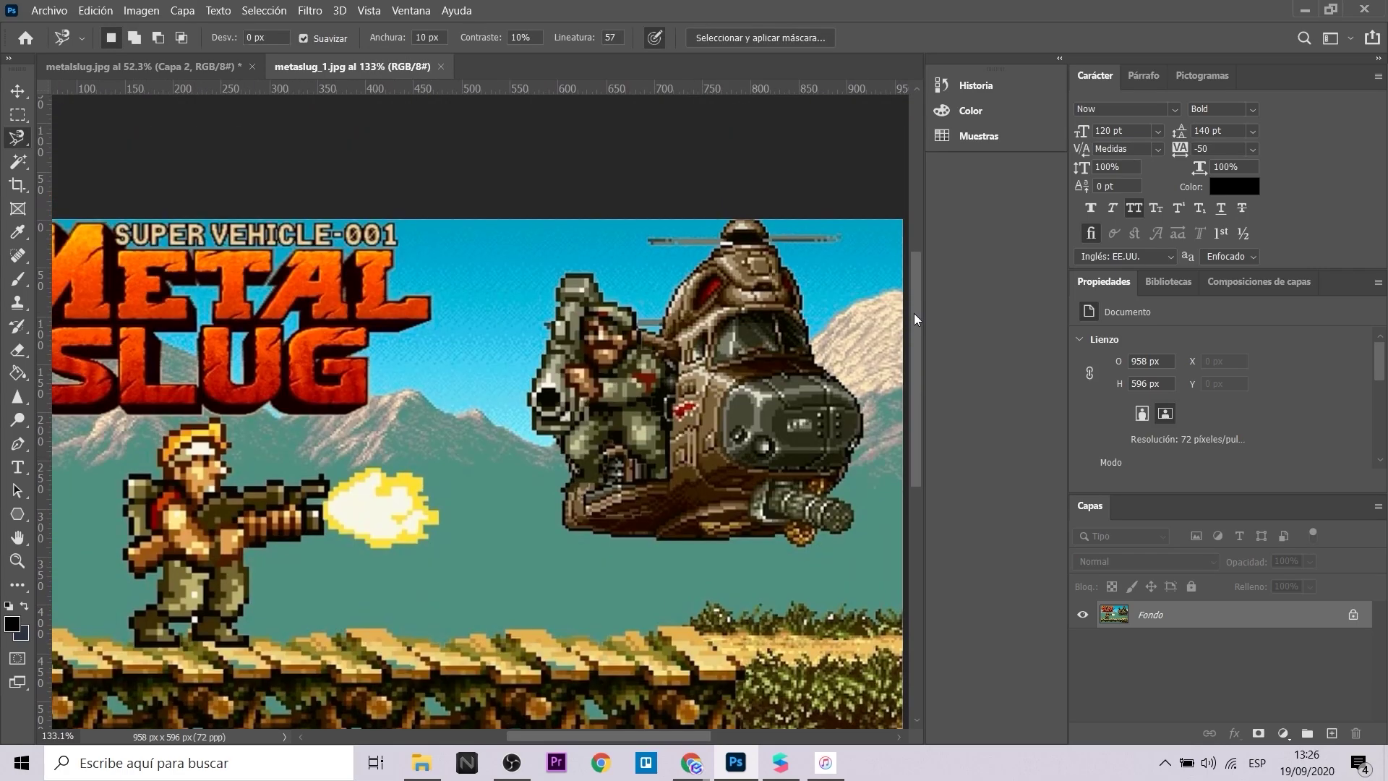
pyautogui.scroll(1, 578, 556)
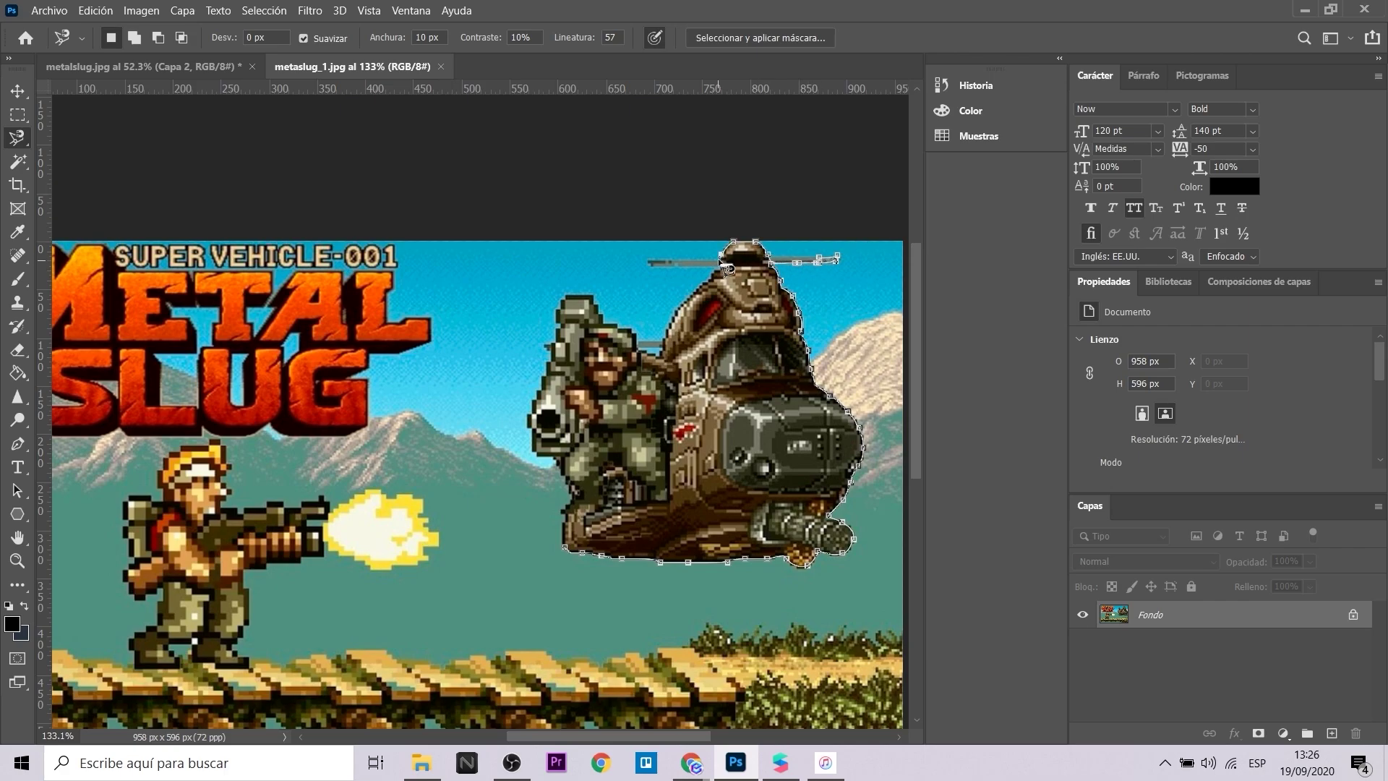
pyautogui.click(566, 550)
# - Copy the selected helicopter to its own layer and export that layer as a PNG
pyautogui.rightClick(780, 372)
pyautogui.click(831, 494)
pyautogui.rightClick(1215, 614)
pyautogui.click(1012, 150)
pyautogui.click(1006, 172)
pyautogui.click(1096, 661)
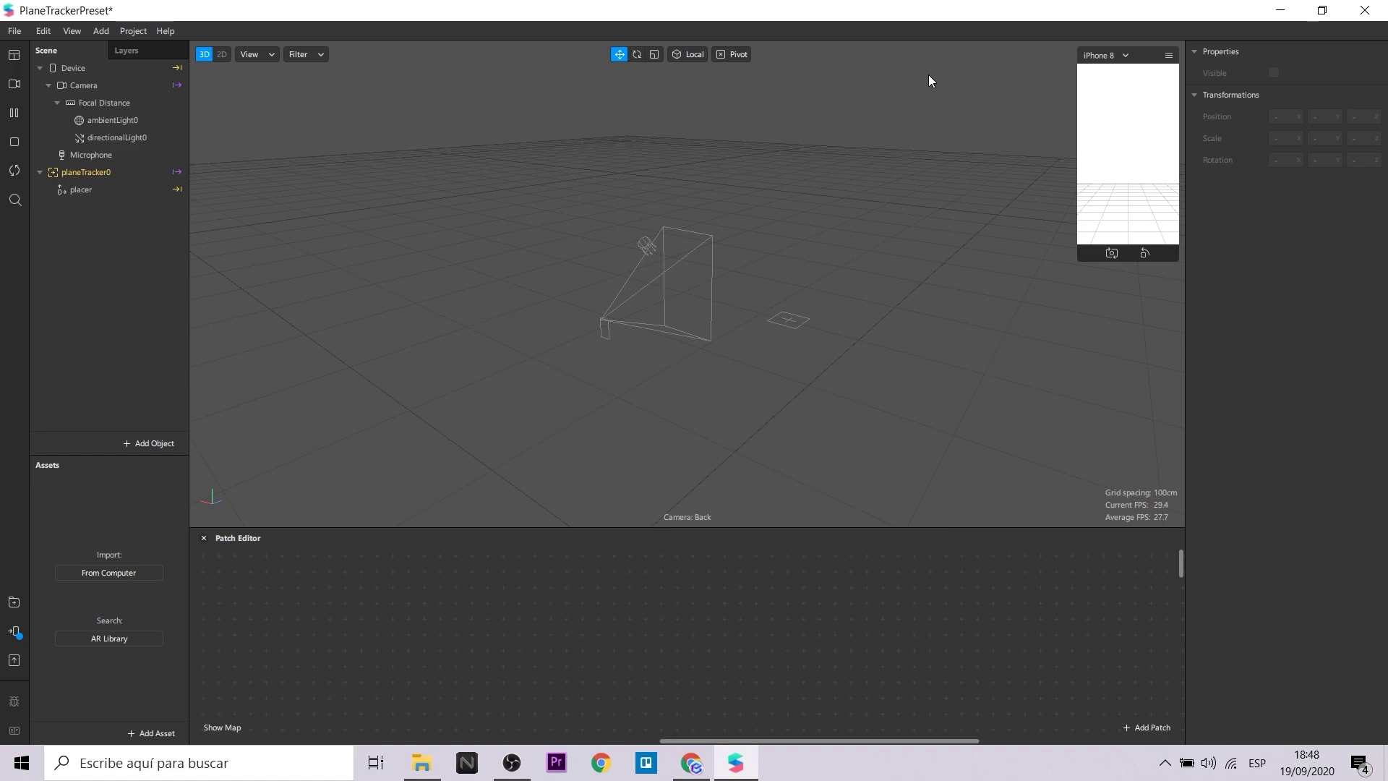
# - Switch to Spark AR Studio and import background, slug1, slug2 and vehicle_1 from the computer as textures
pyautogui.click(72, 190)
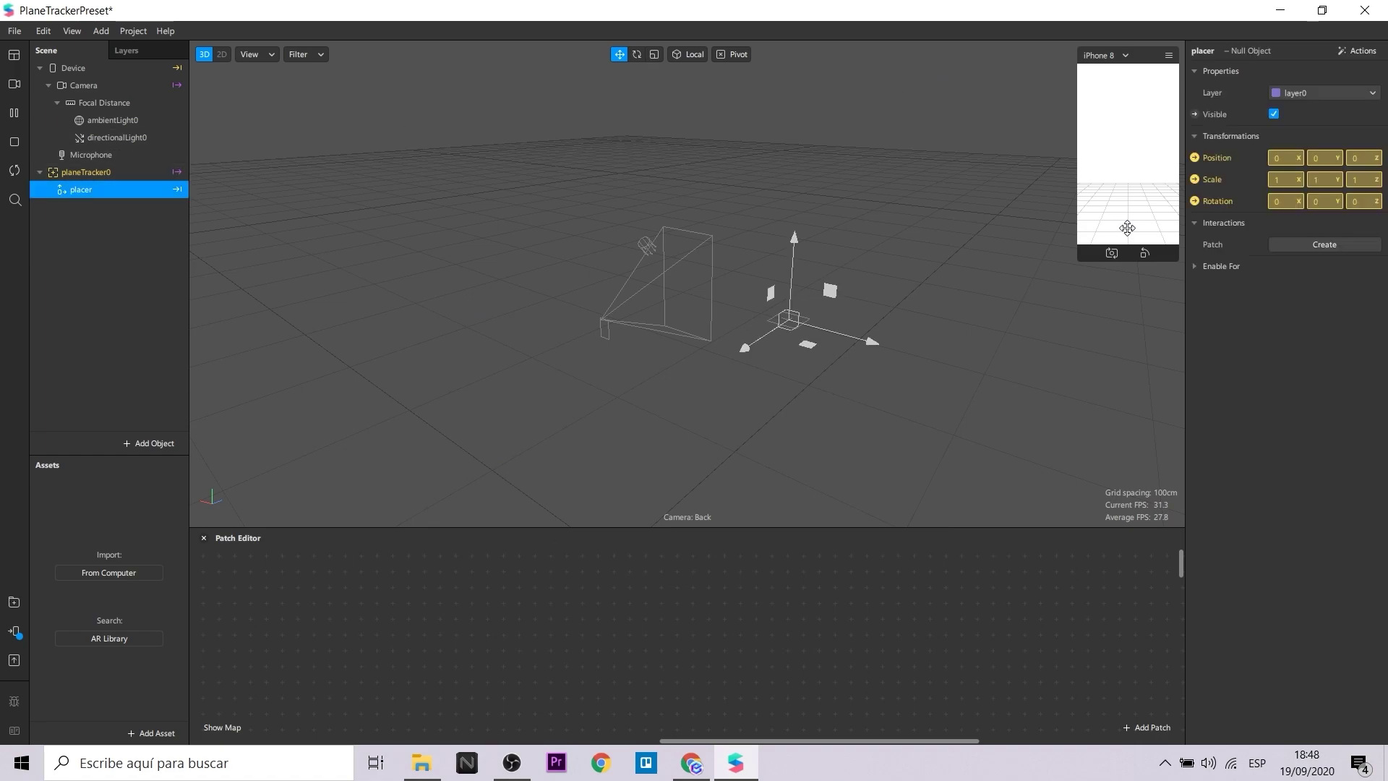
pyautogui.click(114, 570)
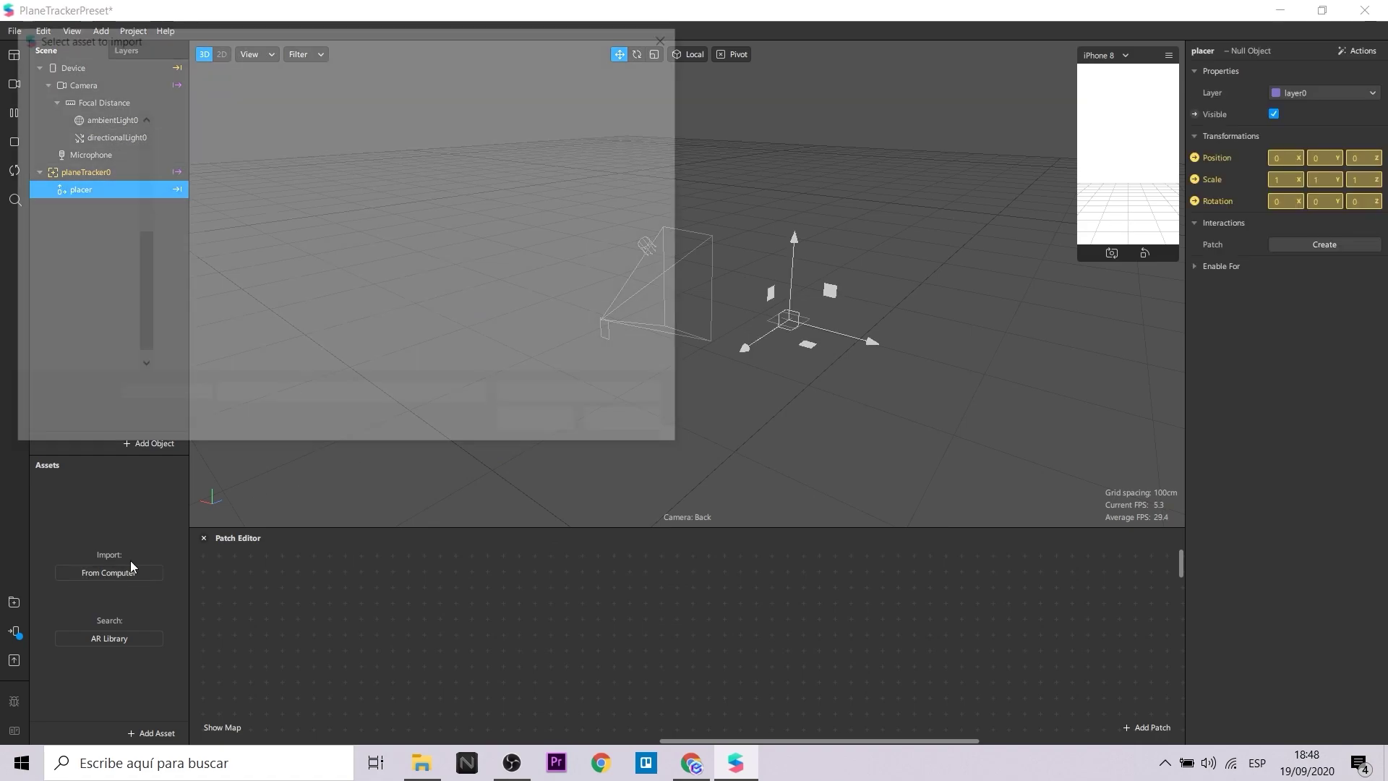
pyautogui.click(318, 175)
pyautogui.keyDown('ctrl'); pyautogui.click(626, 164); pyautogui.keyUp('ctrl')
pyautogui.keyDown('ctrl'); pyautogui.click(219, 274); pyautogui.keyUp('ctrl')
pyautogui.keyDown('ctrl'); pyautogui.click(291, 275); pyautogui.keyUp('ctrl')
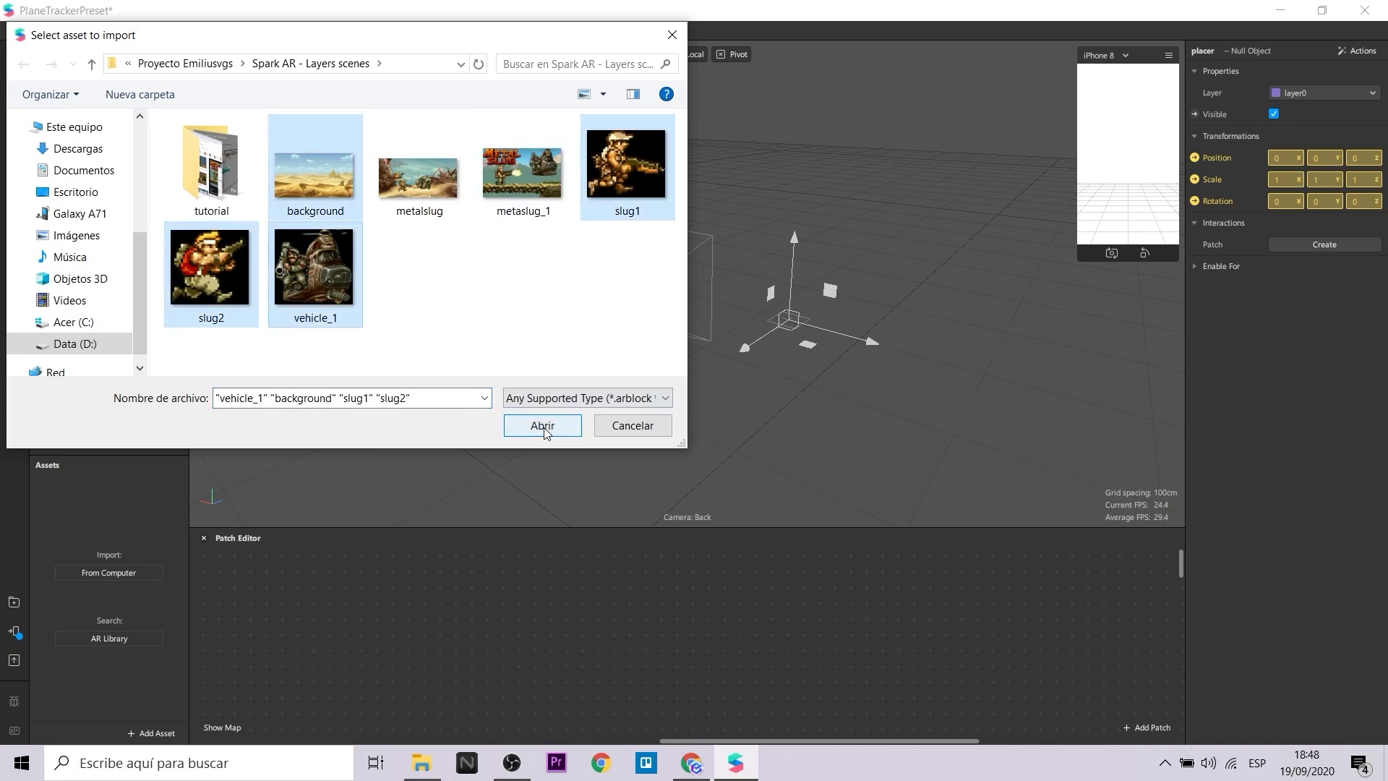
pyautogui.click(544, 427)
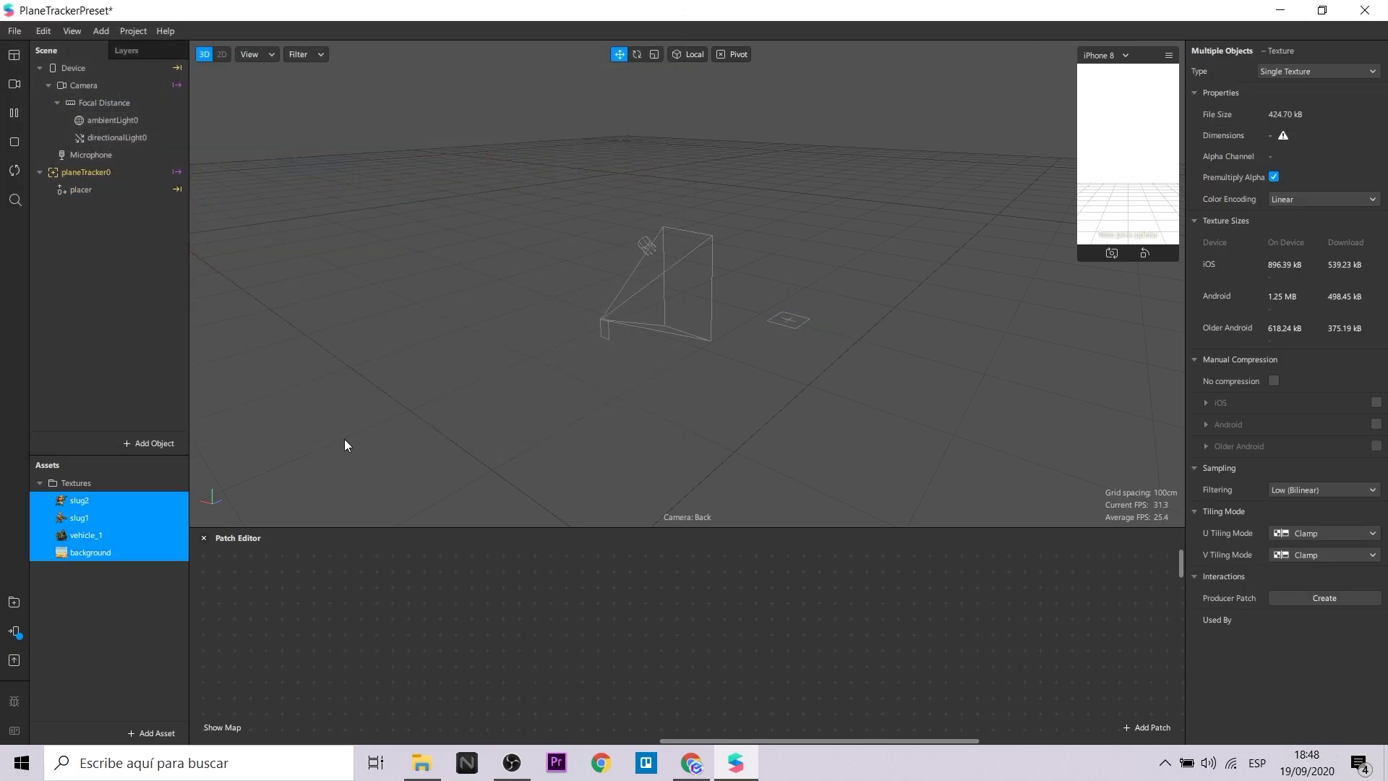
# - Add a plane as a child of the placer object and show the scene in 2D view
pyautogui.click(90, 191)
pyautogui.rightClick(90, 192)
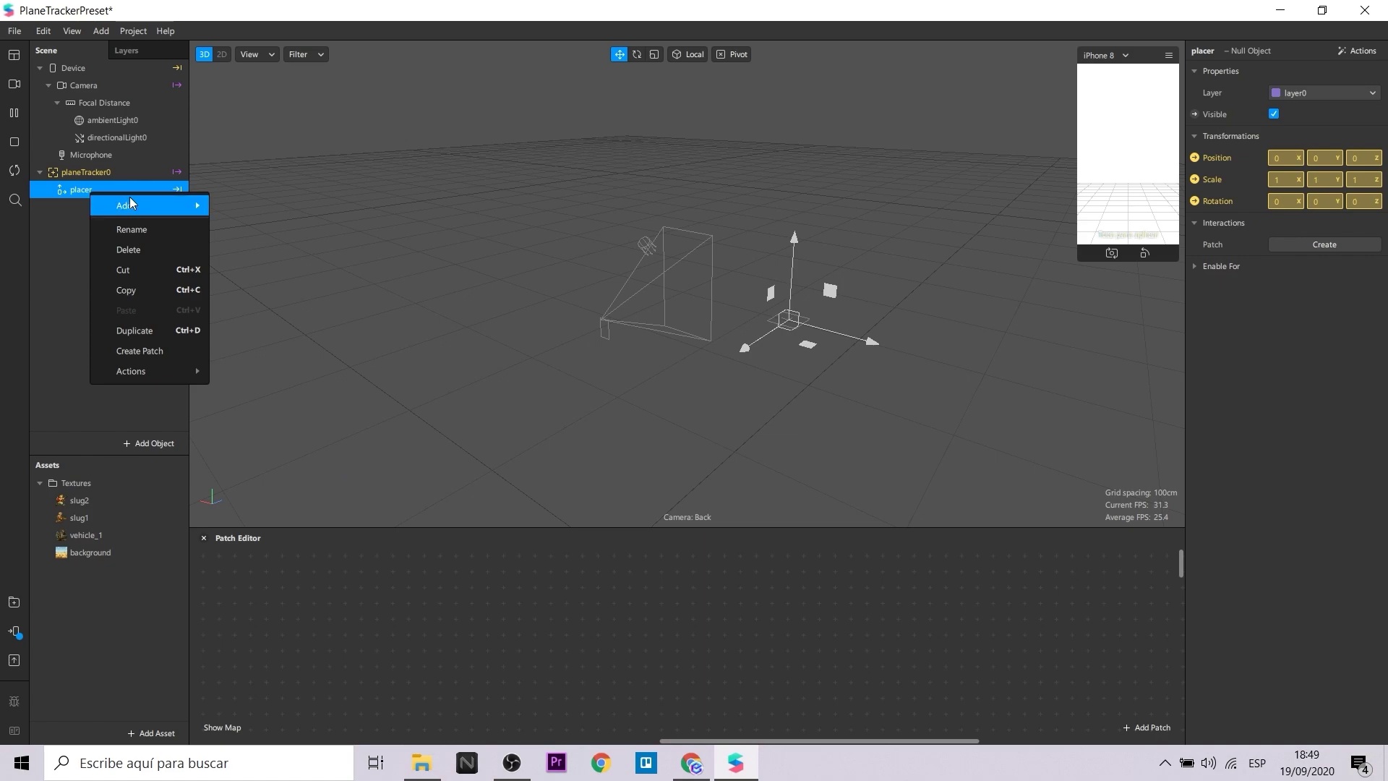
pyautogui.moveTo(129, 197)
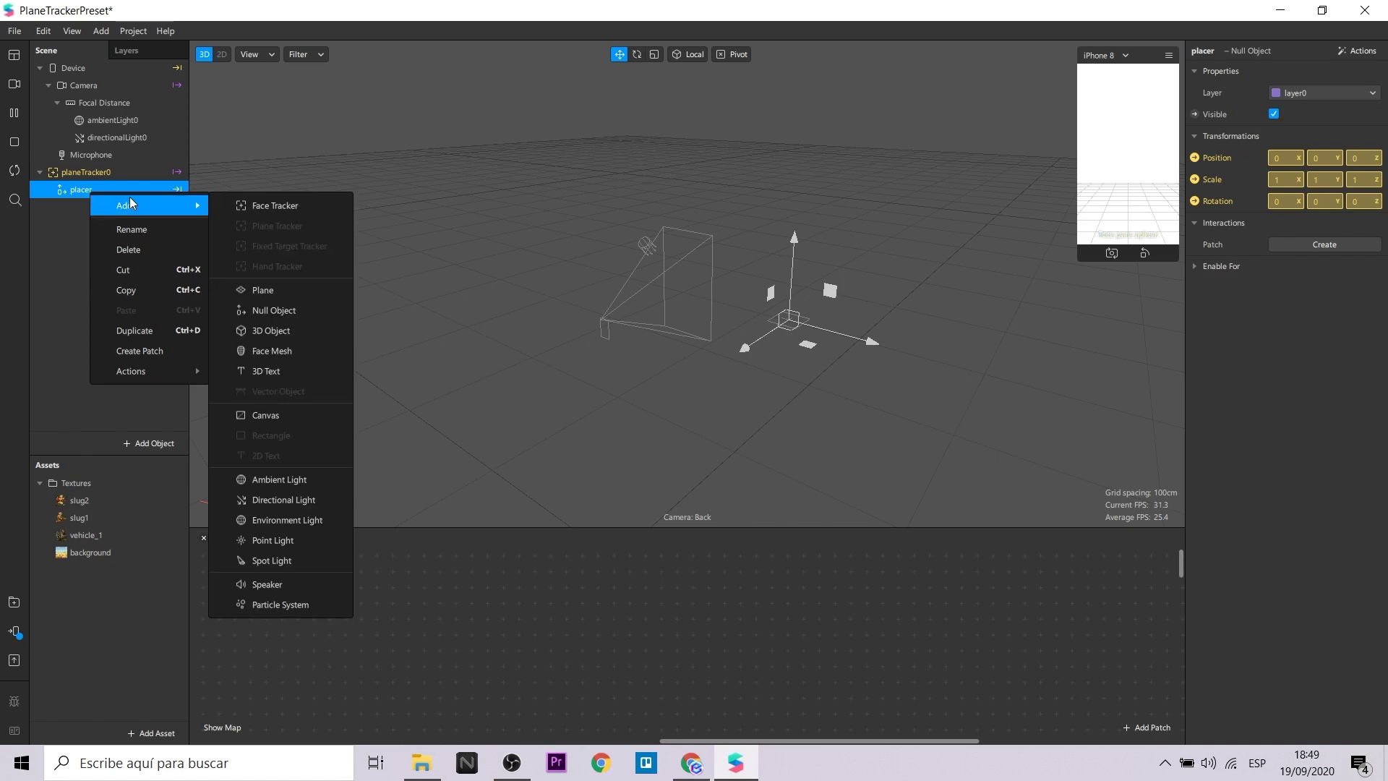
pyautogui.click(270, 291)
pyautogui.moveTo(719, 293); pyautogui.dragTo(800, 363)
pyautogui.press('2')
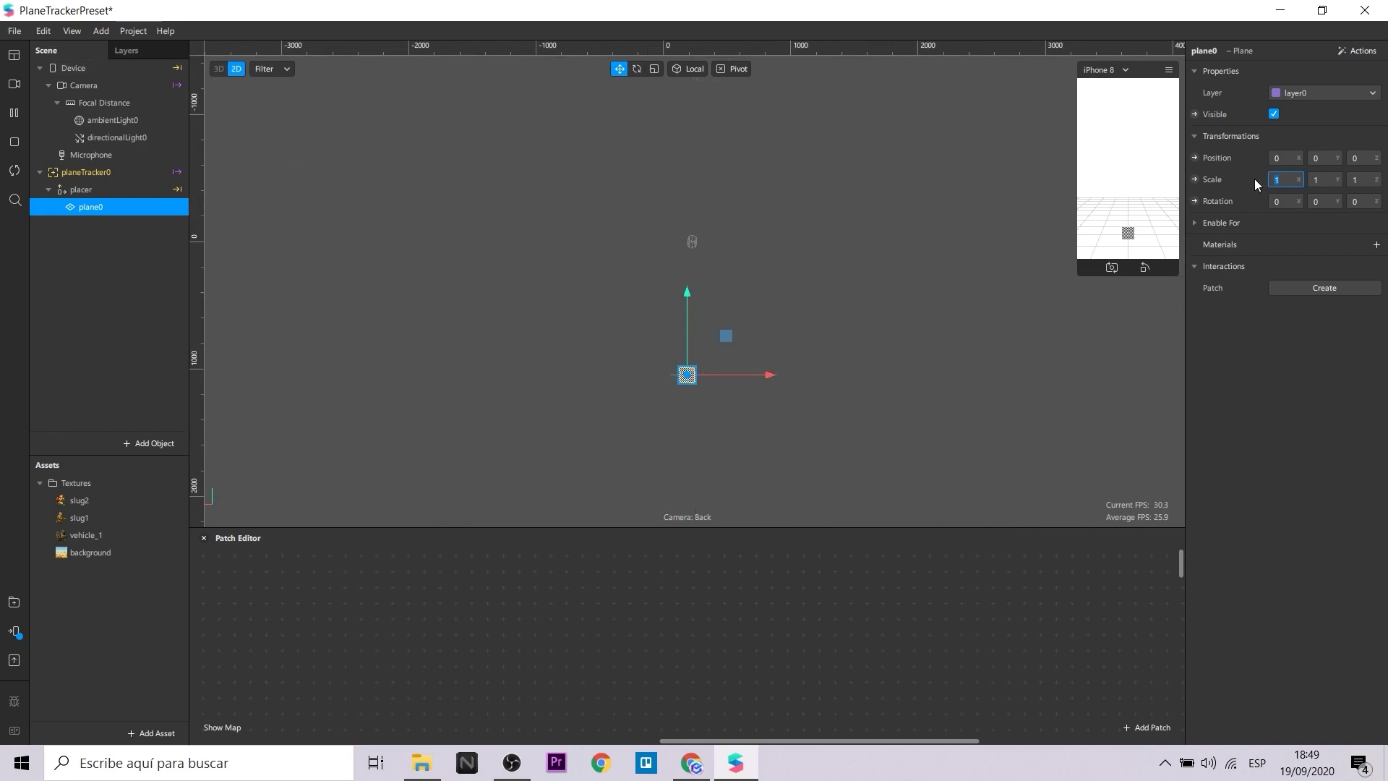
# - Set the new plane's scale to 8 in X, 8 in Y and 0 in Z
pyautogui.write('8')
pyautogui.click(1335, 180)
pyautogui.write('8')
pyautogui.click(1362, 180)
pyautogui.write('0')
pyautogui.press('Return')
pyautogui.click(124, 208)
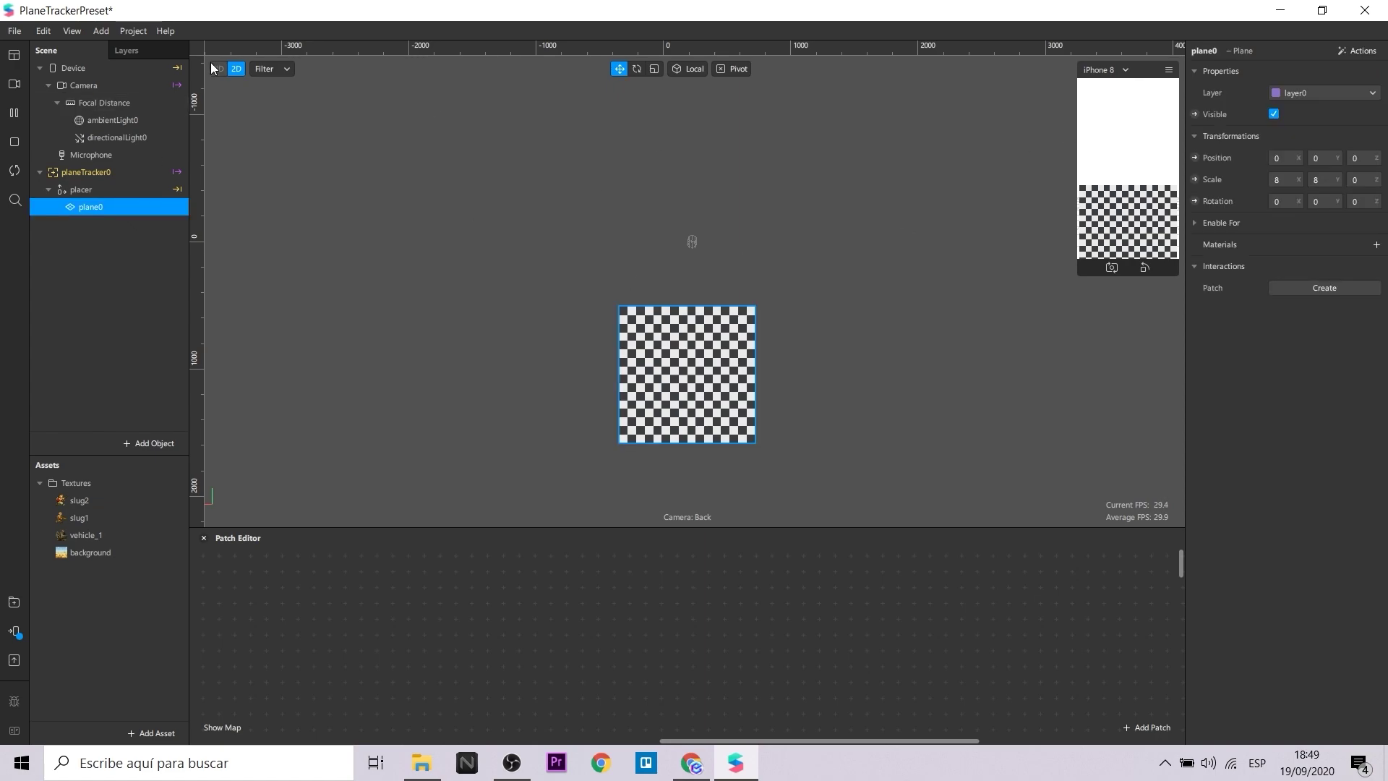
# - Return to the 3D view and raise the large plane by setting its Y position to 0.5
pyautogui.click(218, 69)
pyautogui.click(679, 462)
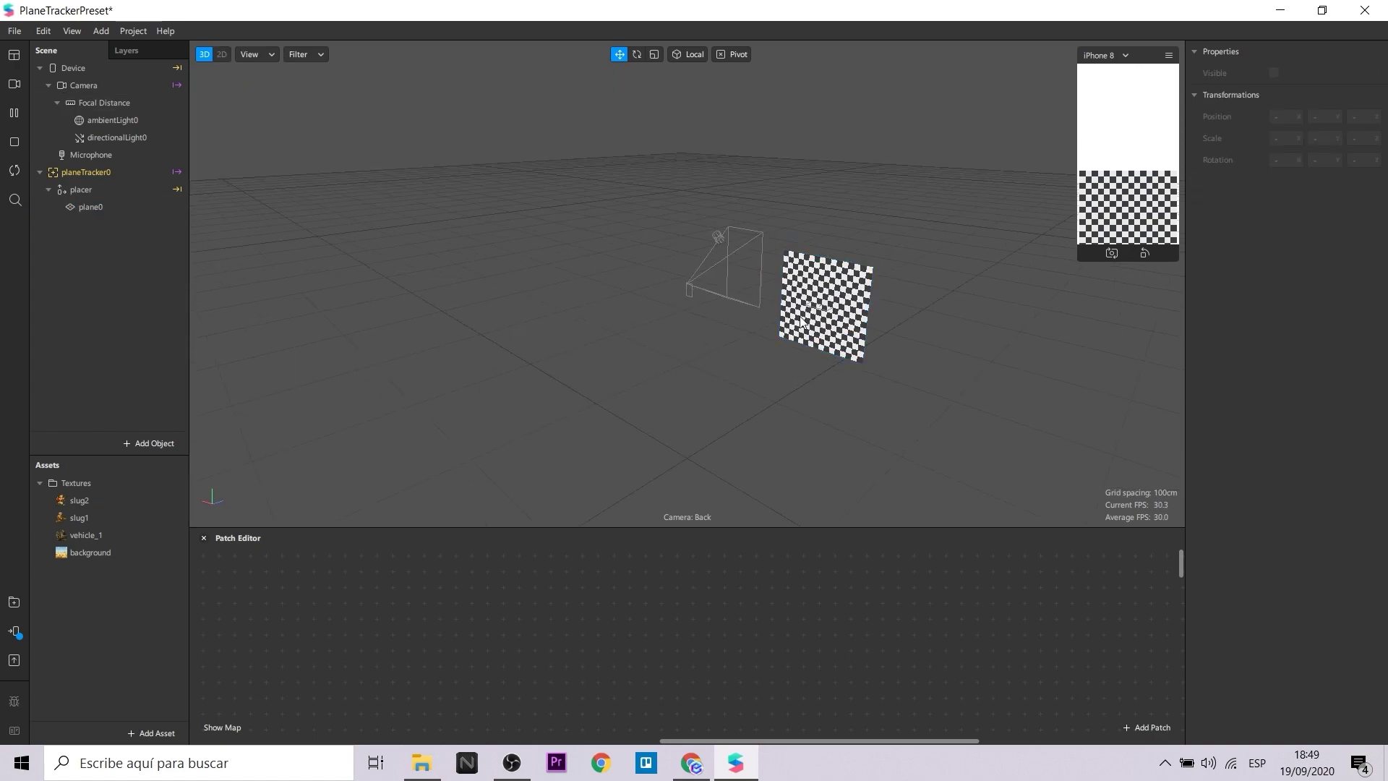
pyautogui.click(831, 304)
pyautogui.keyDown('alt'); pyautogui.moveTo(887, 272); pyautogui.dragTo(962, 239); pyautogui.keyUp('alt')
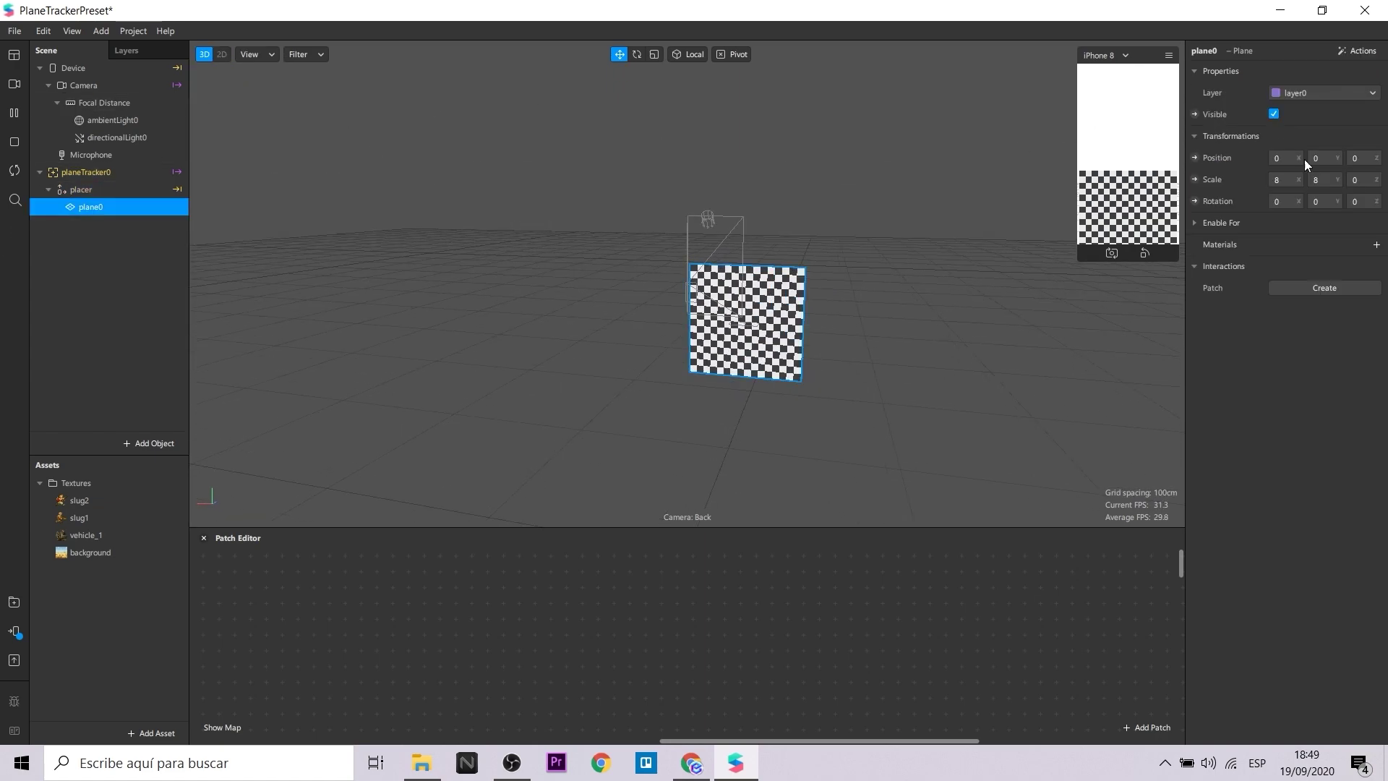
pyautogui.click(1322, 158)
pyautogui.write('0.4')
pyautogui.press('Return')
pyautogui.press('Return')
pyautogui.press('BackSpace')
pyautogui.write('5')
pyautogui.press('Return')
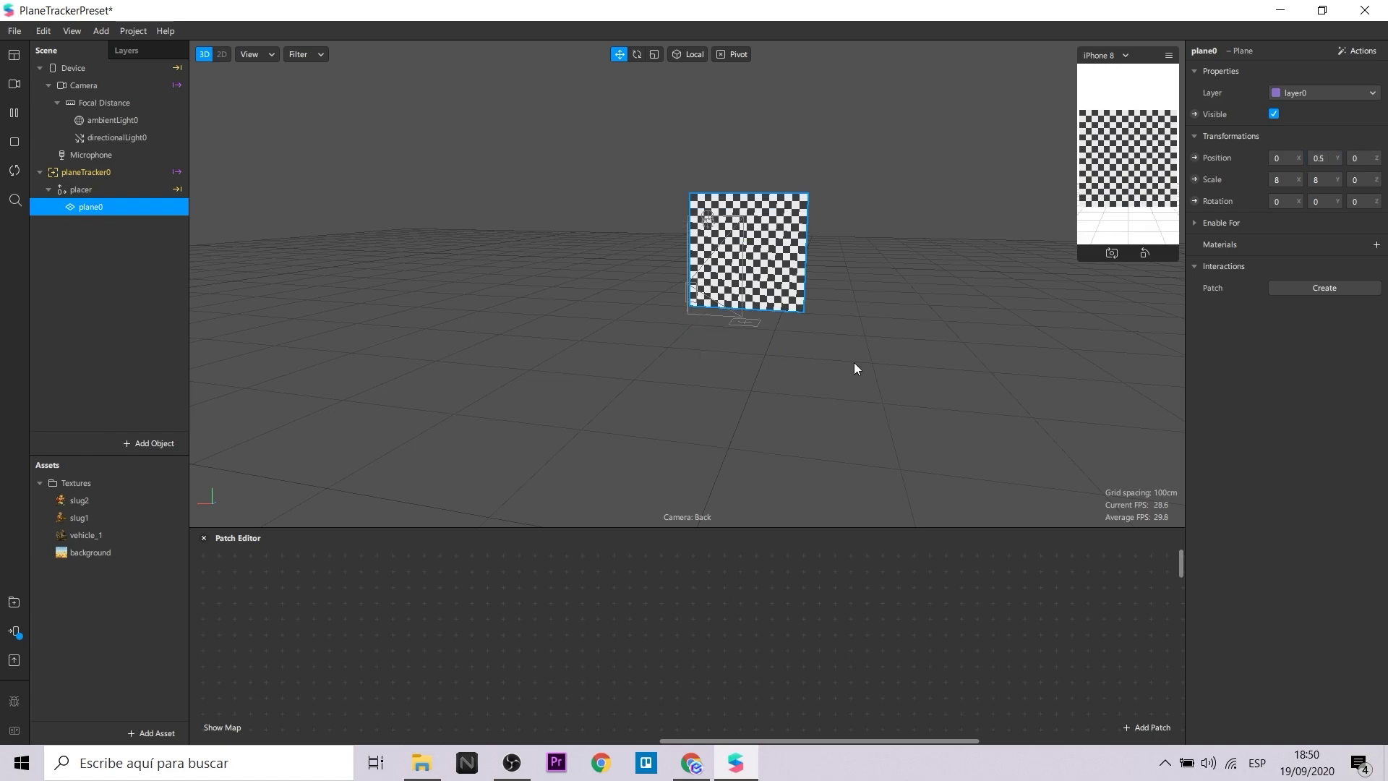
pyautogui.click(853, 362)
# - Give the large plane a new material with the Flat shader type and the background texture
pyautogui.click(132, 211)
pyautogui.click(1375, 245)
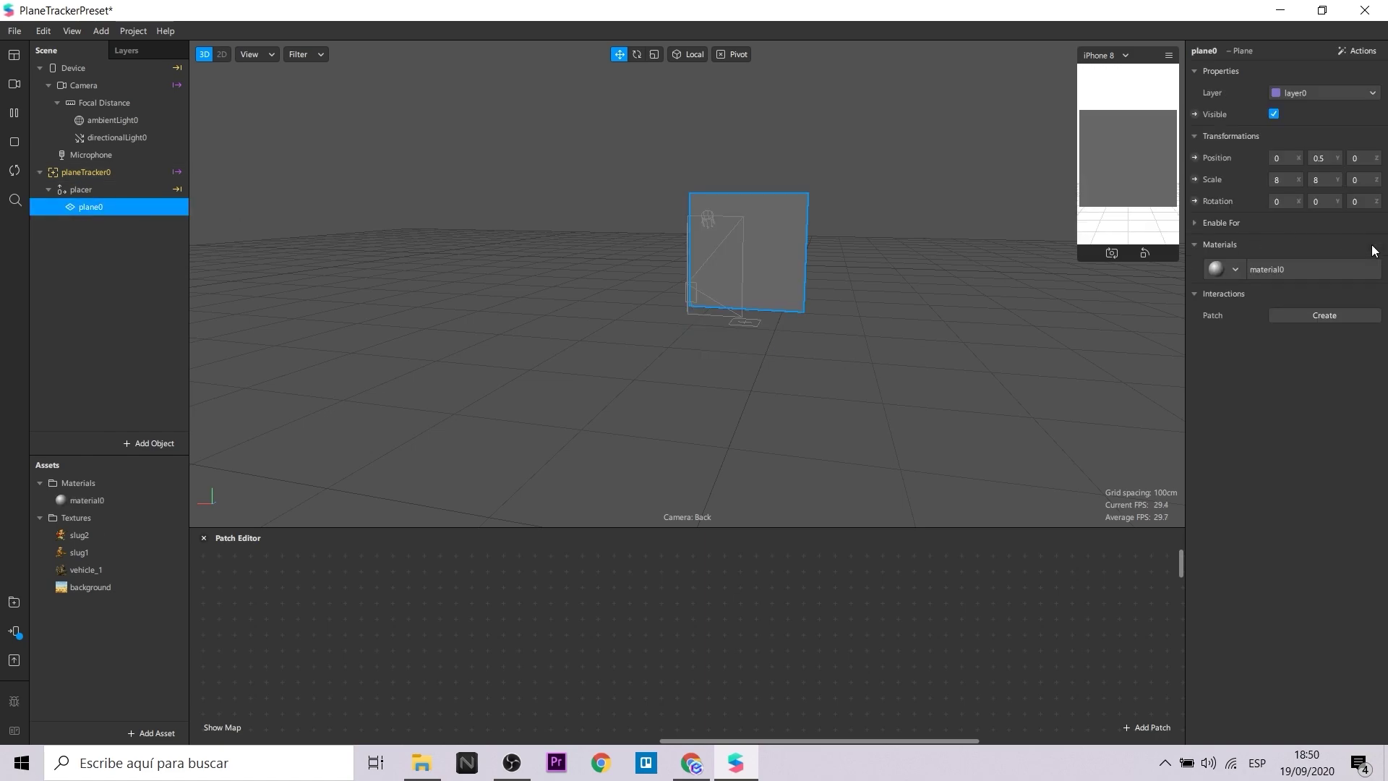
pyautogui.click(93, 501)
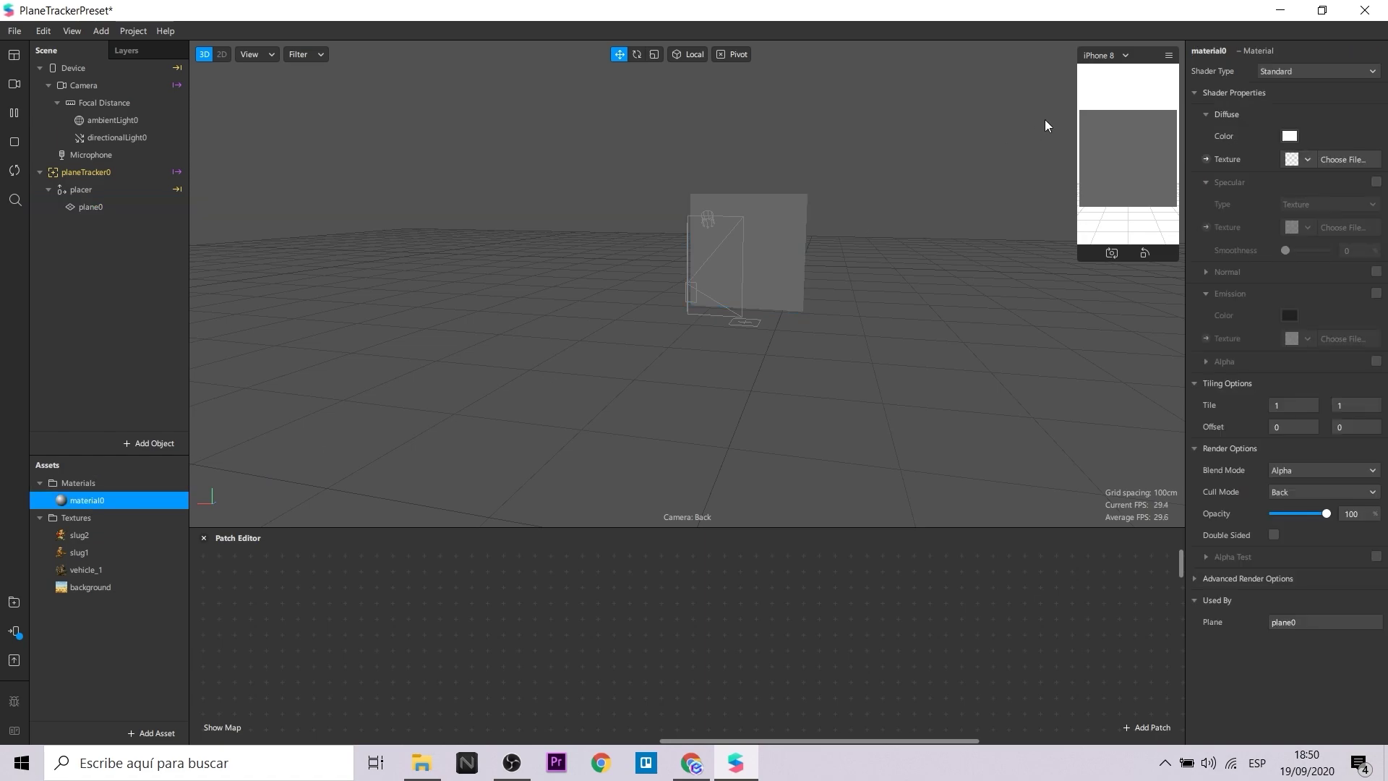
pyautogui.click(1294, 72)
pyautogui.click(1309, 76)
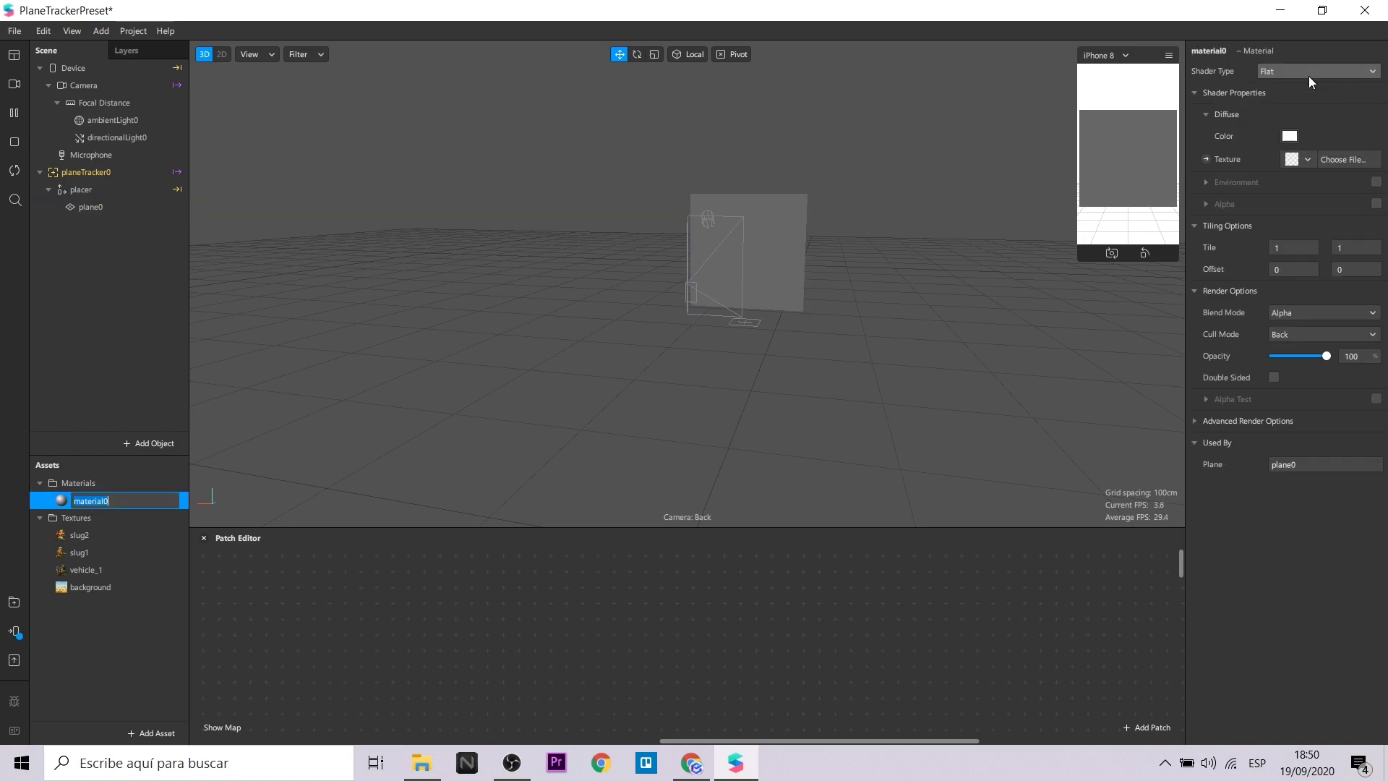
pyautogui.click(1306, 159)
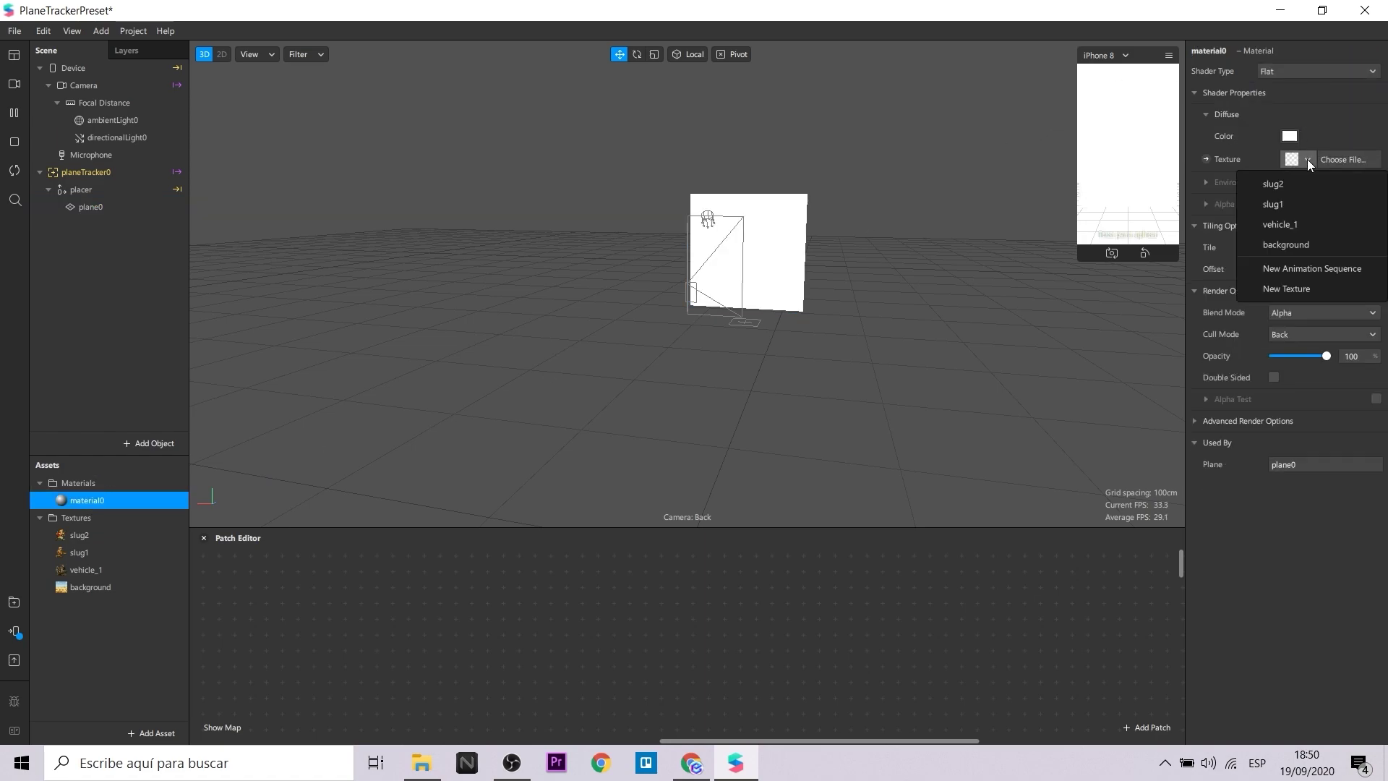
pyautogui.click(1303, 245)
# - Add a second plane under placer and move it over the dunes to about X -0.26, Y 0.327
pyautogui.scroll(5, 904, 366)
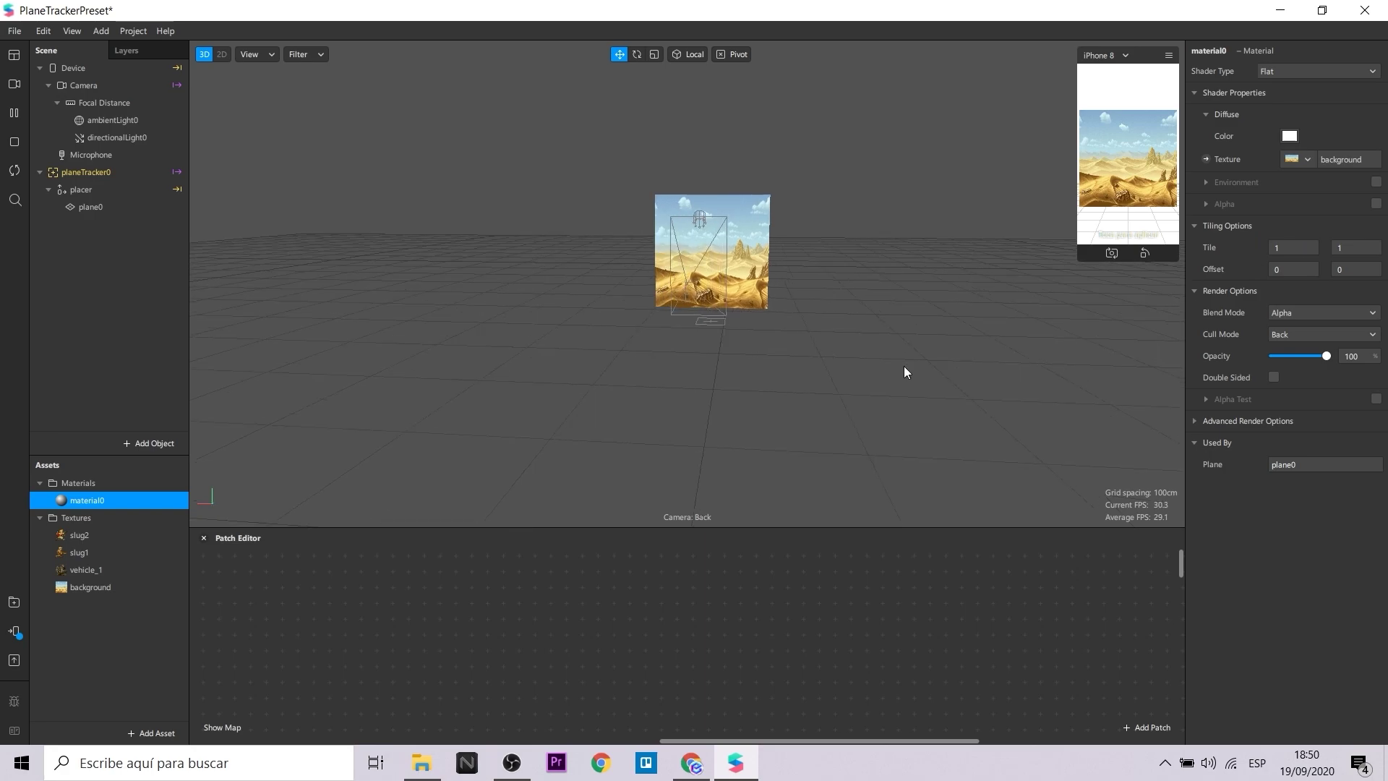
pyautogui.moveTo(950, 372); pyautogui.dragTo(963, 338)
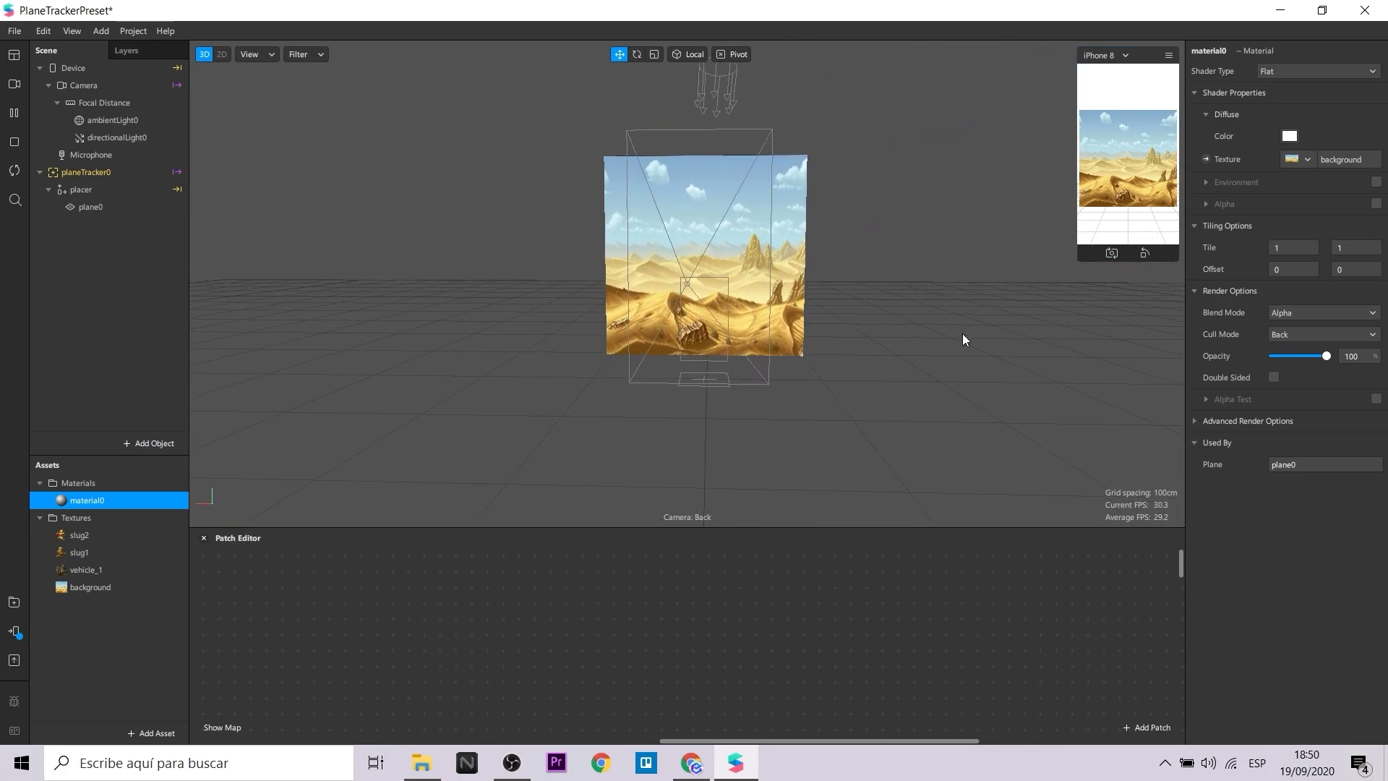
pyautogui.click(96, 191)
pyautogui.rightClick(96, 191)
pyautogui.moveTo(154, 206)
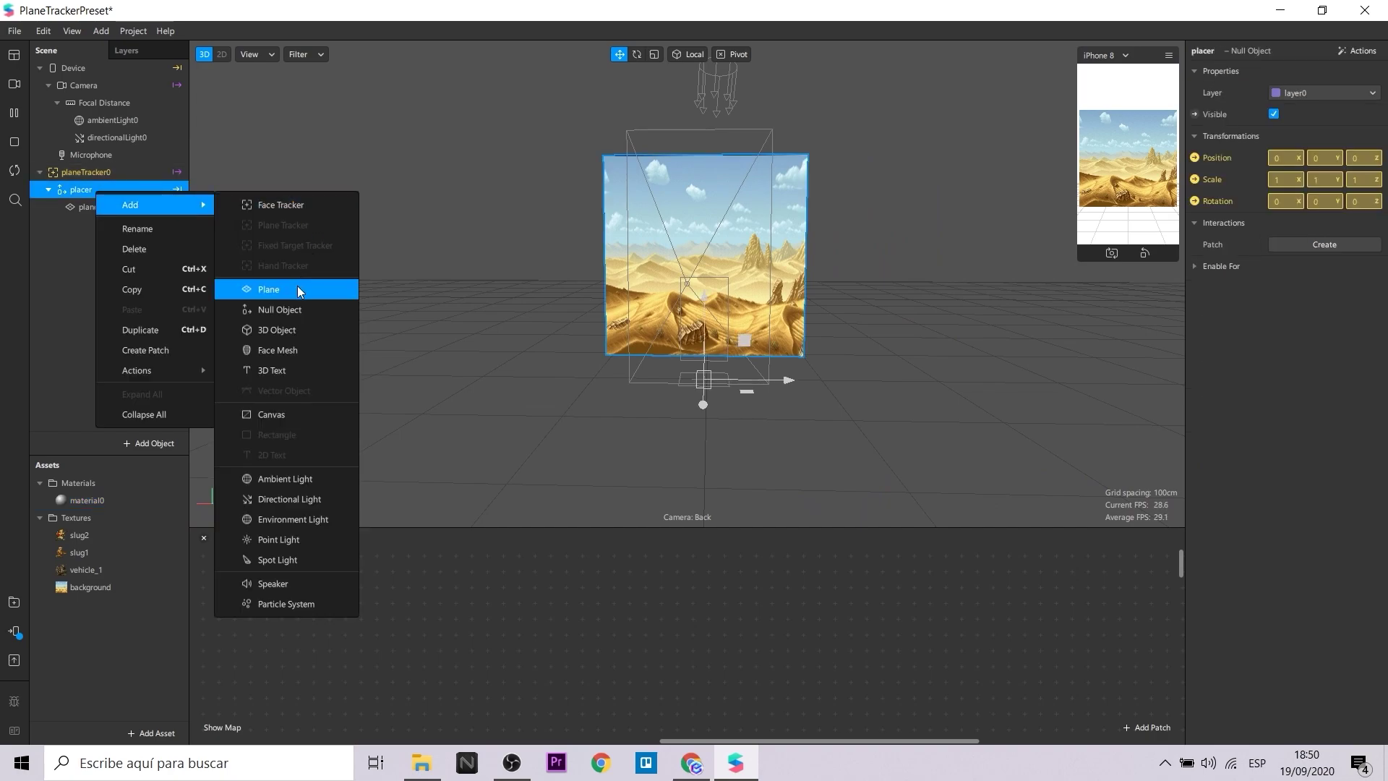
pyautogui.click(297, 287)
pyautogui.moveTo(704, 299); pyautogui.dragTo(720, 219)
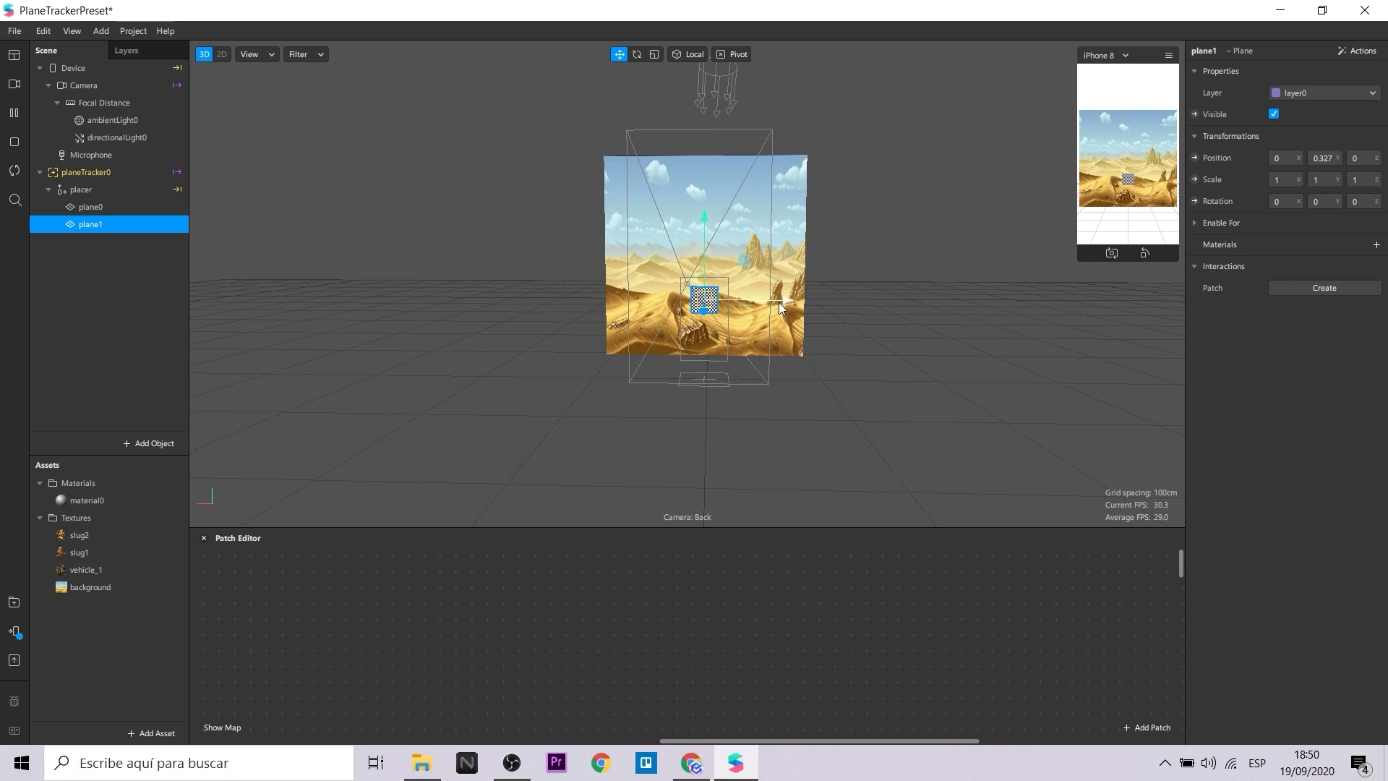
pyautogui.moveTo(778, 302); pyautogui.dragTo(710, 302)
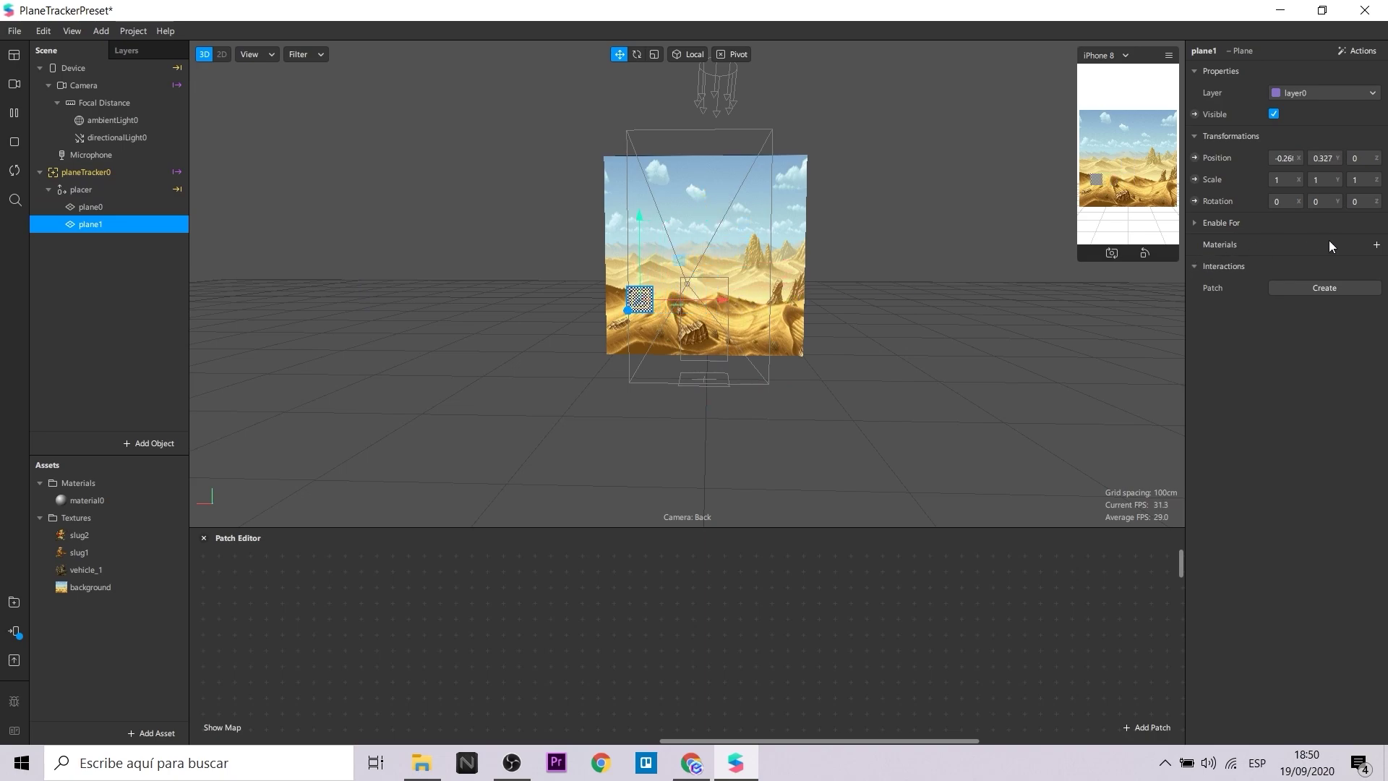
# - Give the second plane a new material with the Flat shader type and the slug1 texture
pyautogui.click(1377, 245)
pyautogui.click(1350, 290)
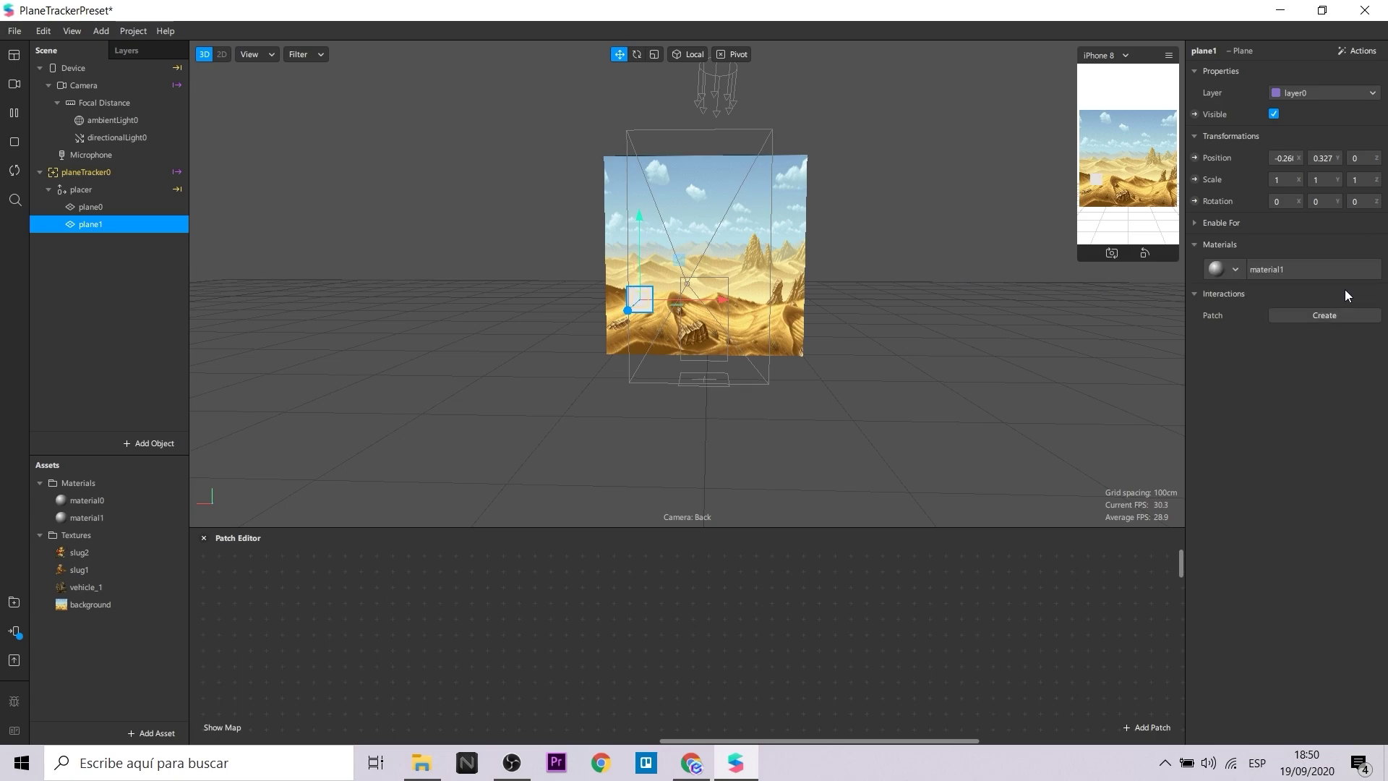
pyautogui.click(101, 510)
pyautogui.click(1287, 71)
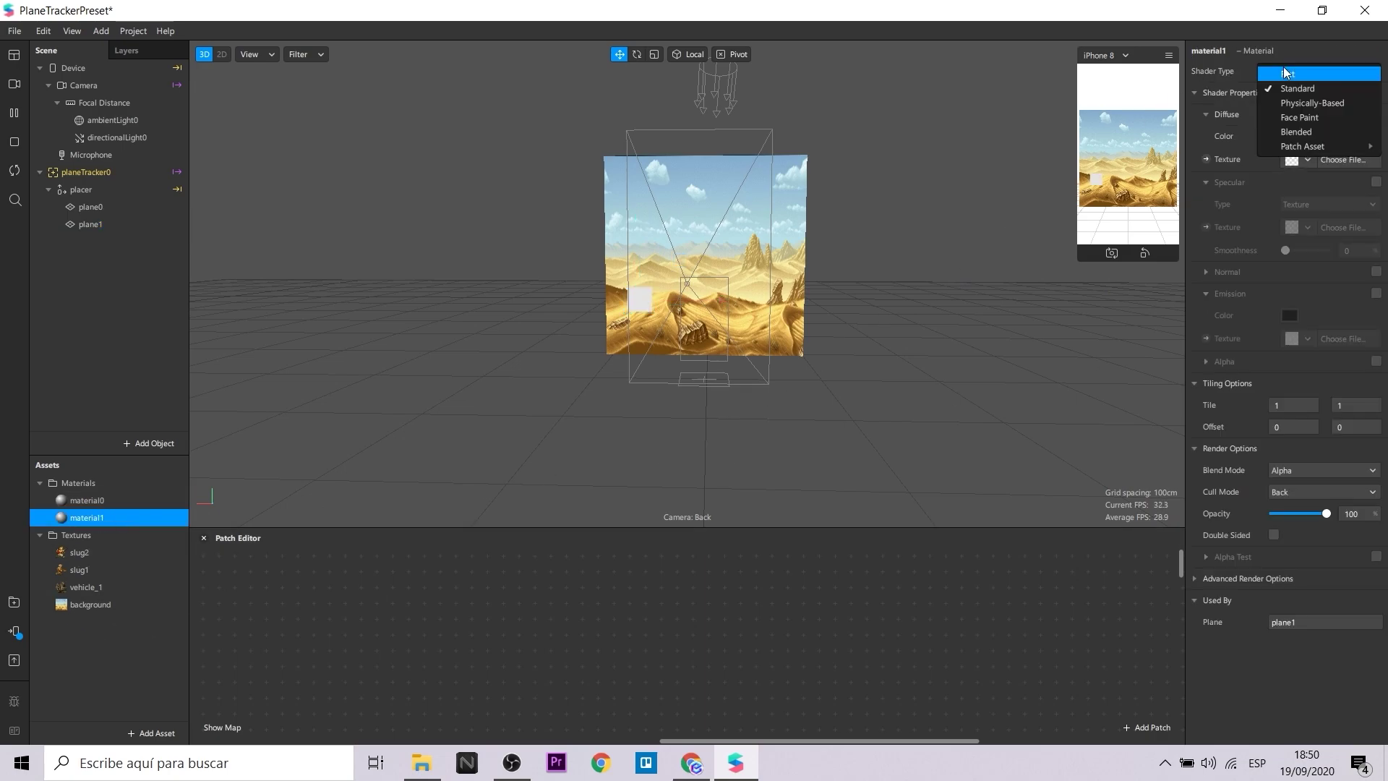
pyautogui.click(1288, 76)
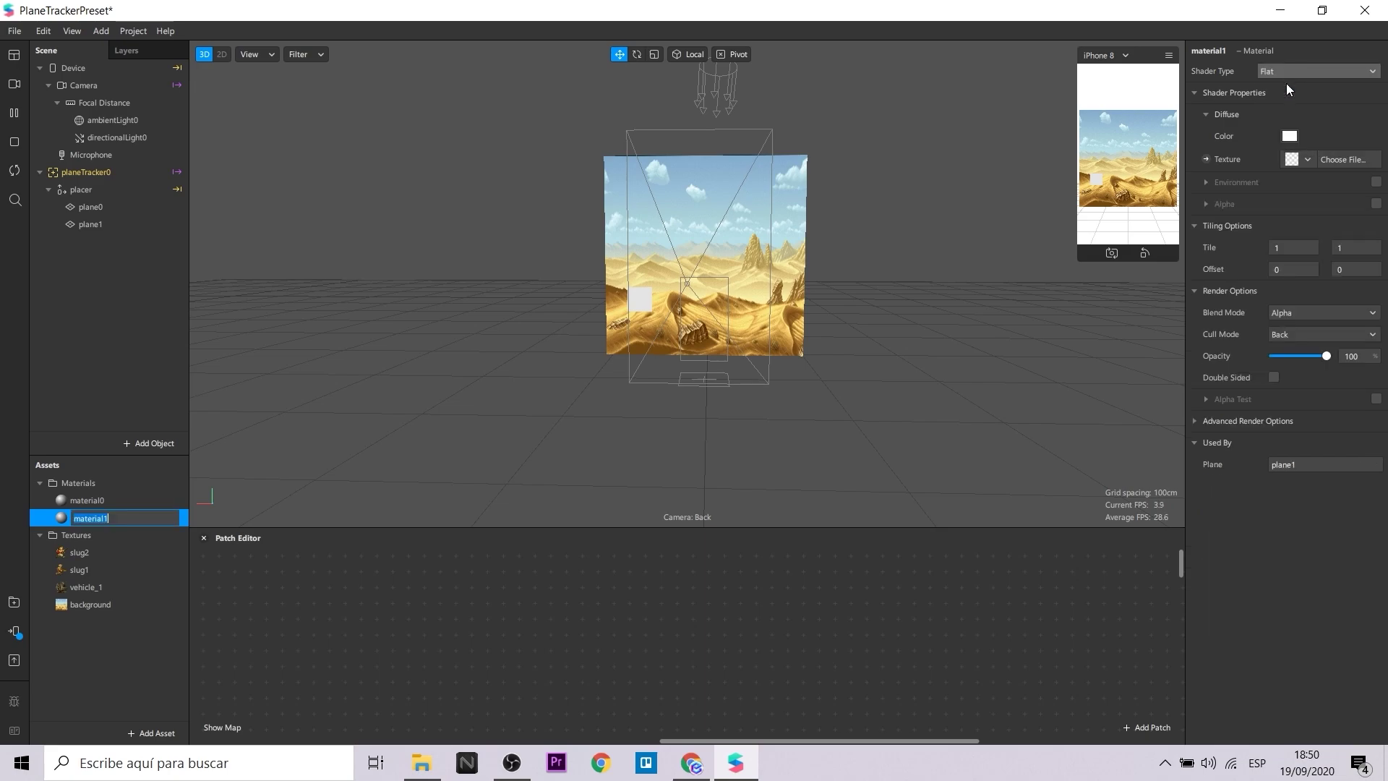
pyautogui.click(1312, 164)
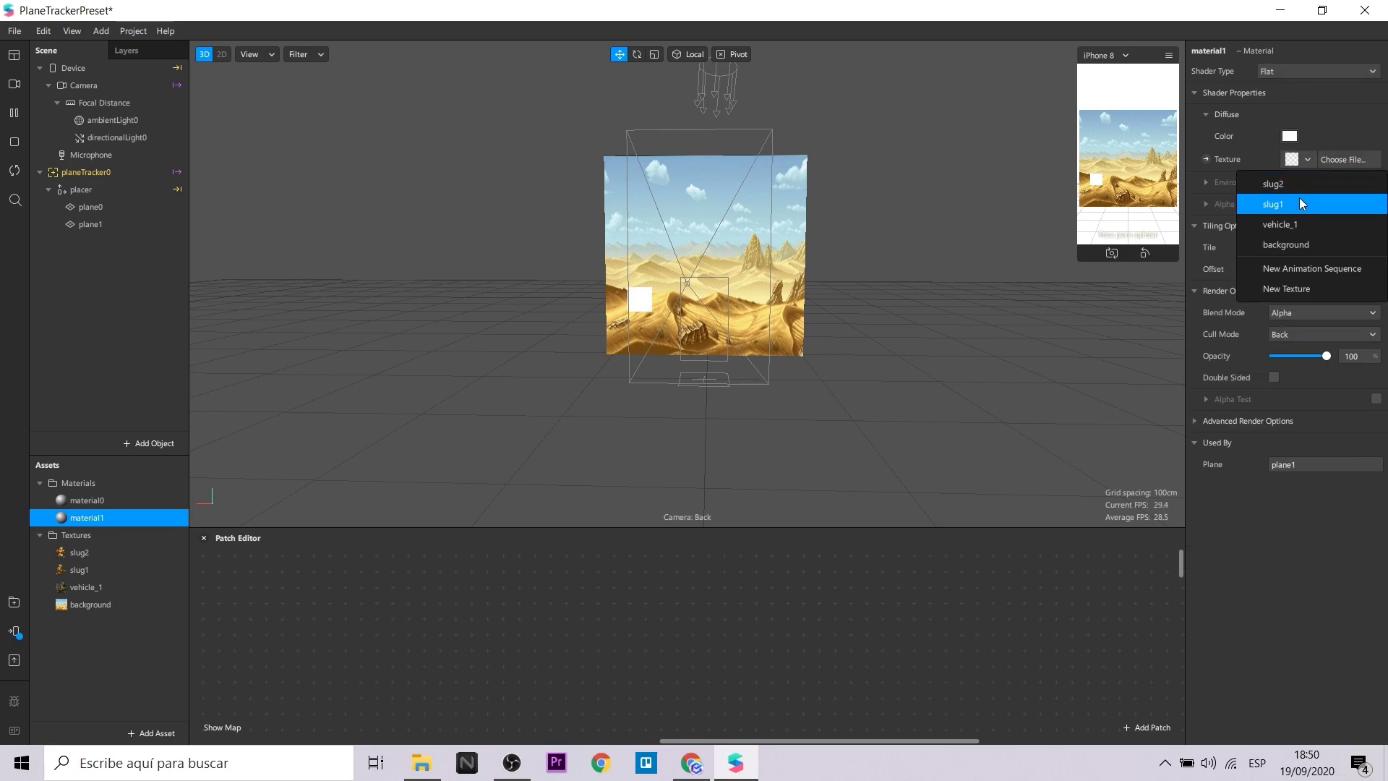
pyautogui.click(1299, 199)
# - Scale the slug1 plane to 1.5 on all three axes and move it forward to about Z 0.096
pyautogui.scroll(3, 727, 294)
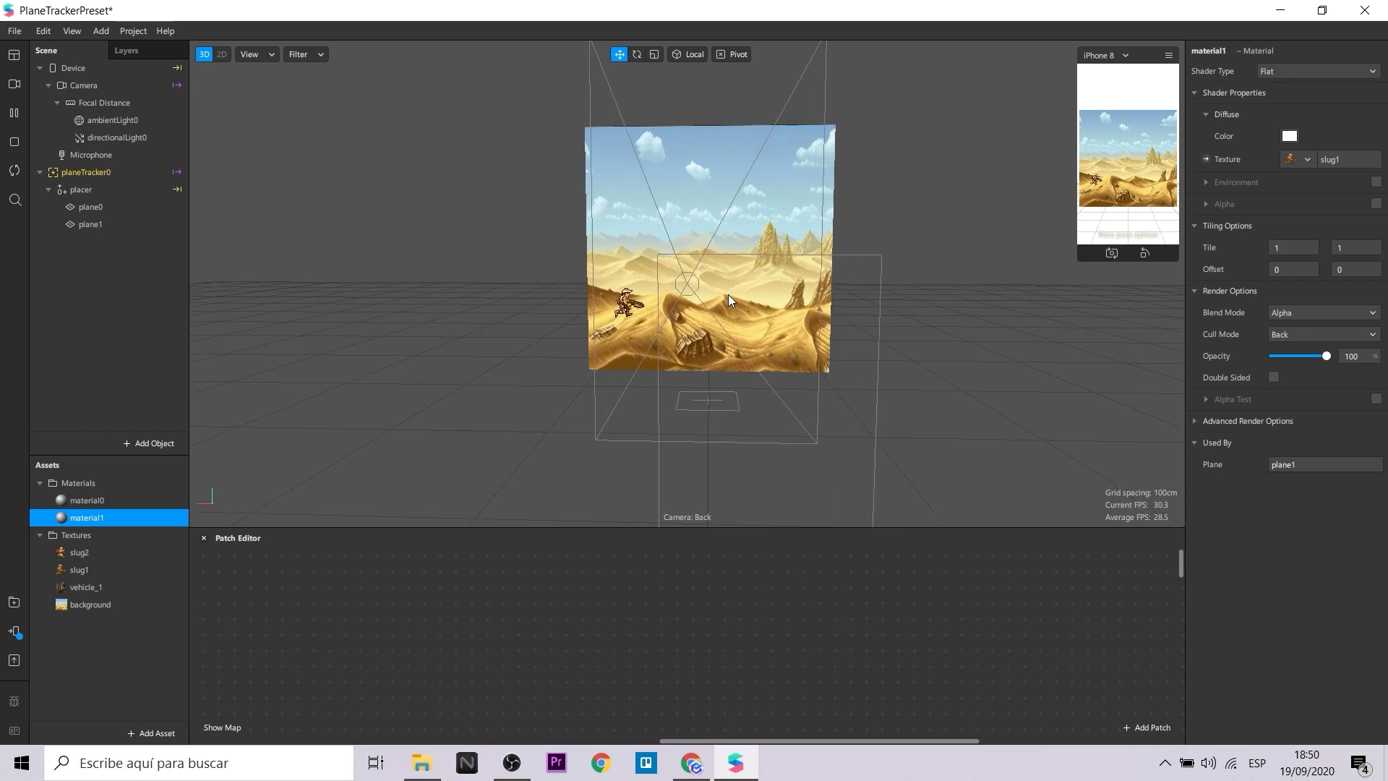
pyautogui.scroll(-1, 727, 294)
pyautogui.click(92, 223)
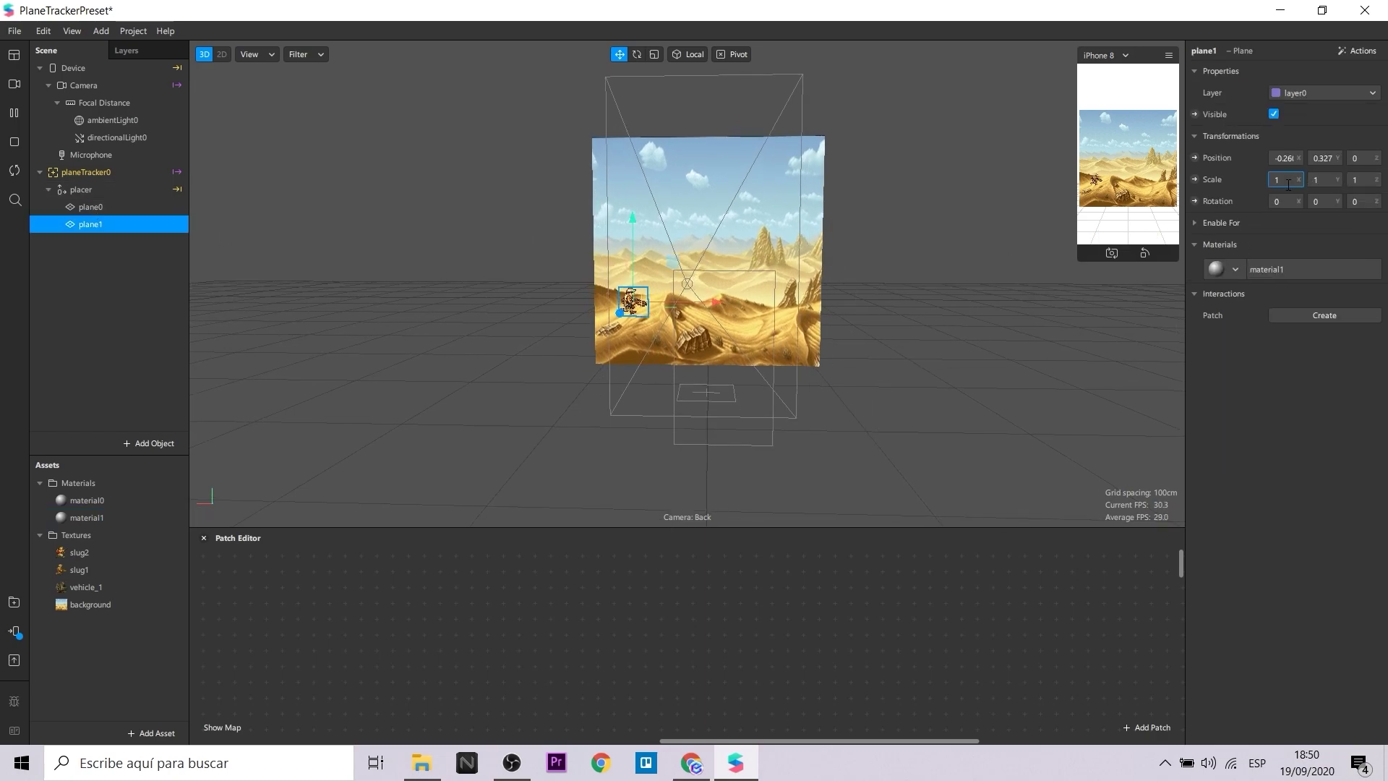
pyautogui.write('.5.5')
pyautogui.press('Return')
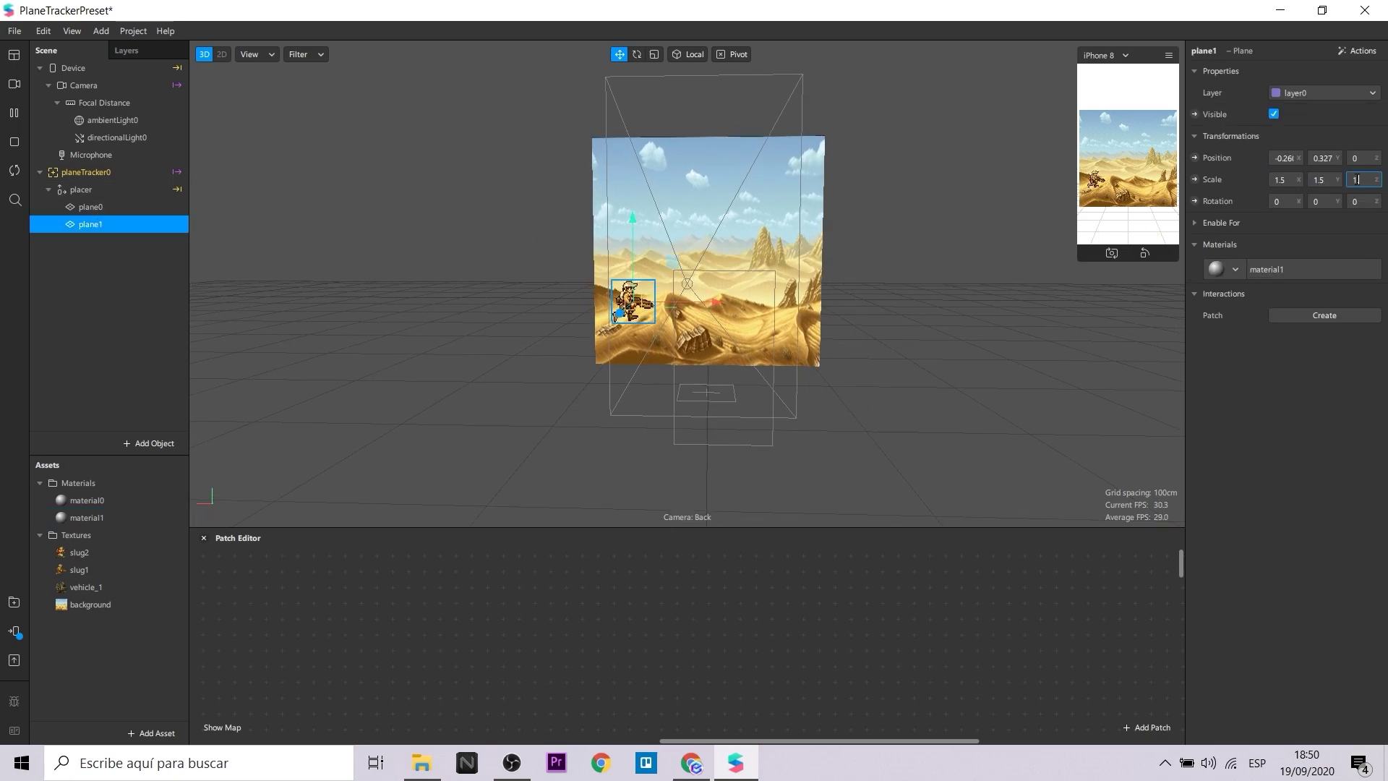
pyautogui.moveTo(623, 323); pyautogui.dragTo(616, 323)
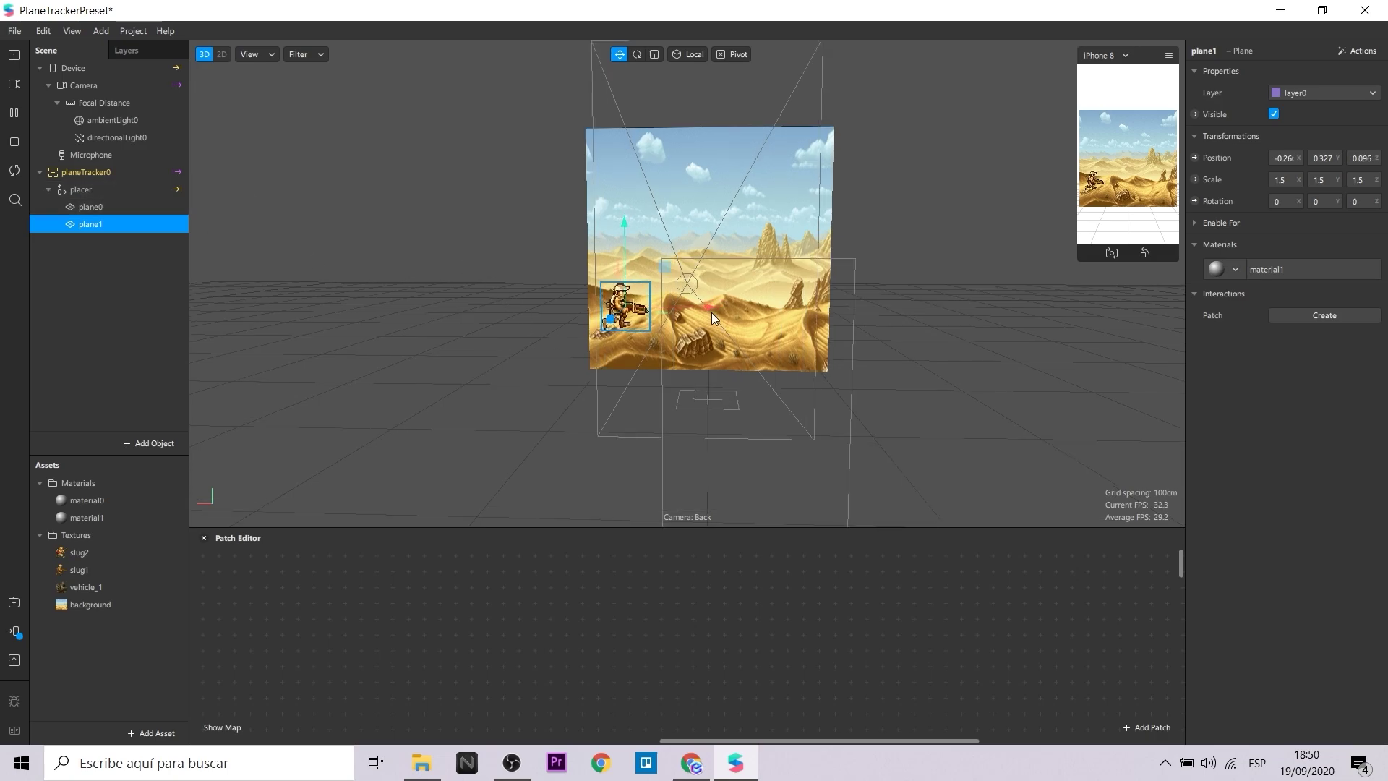
# - Add a third plane under placer and move it over the background to about X 0.185, Y 0.376, Z 0.034
pyautogui.moveTo(924, 381); pyautogui.dragTo(871, 386, button='middle')
pyautogui.click(103, 191)
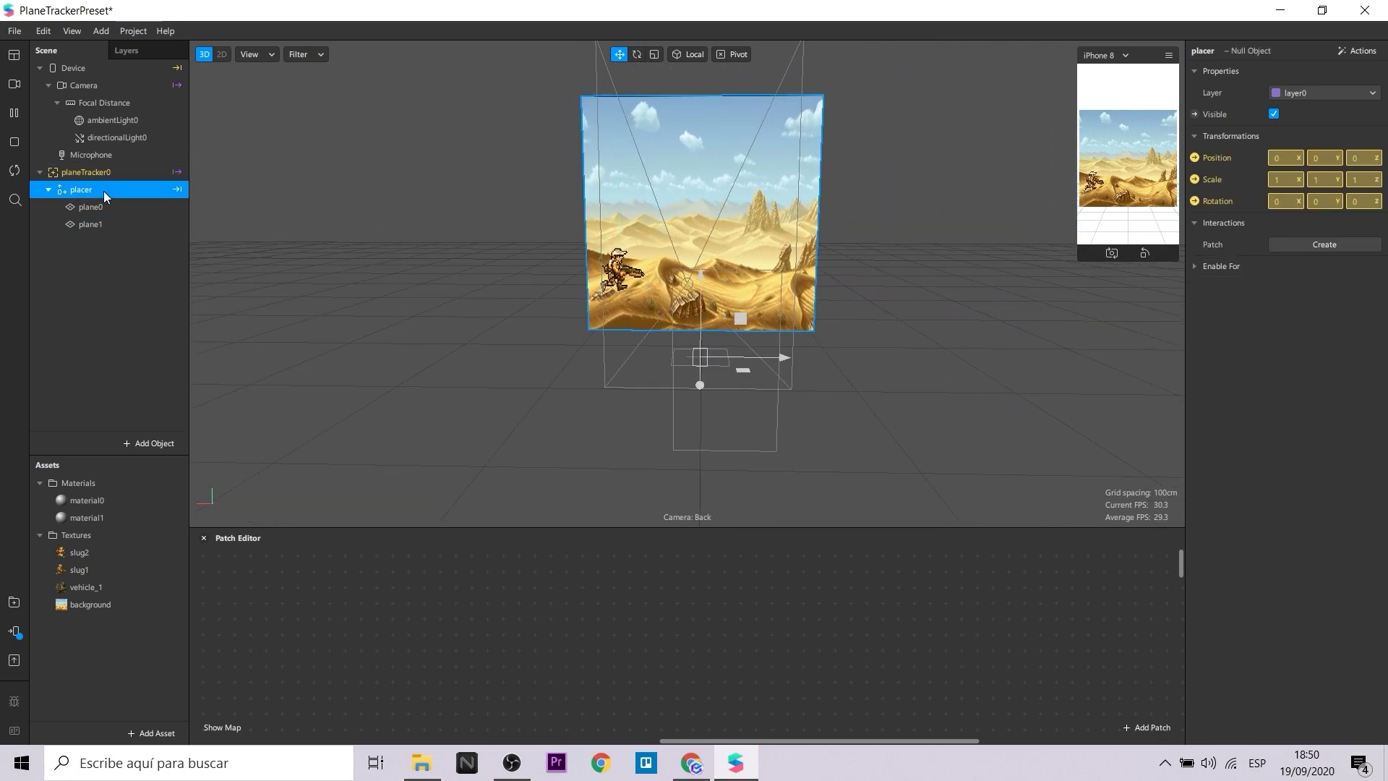
pyautogui.rightClick(103, 191)
pyautogui.moveTo(151, 197)
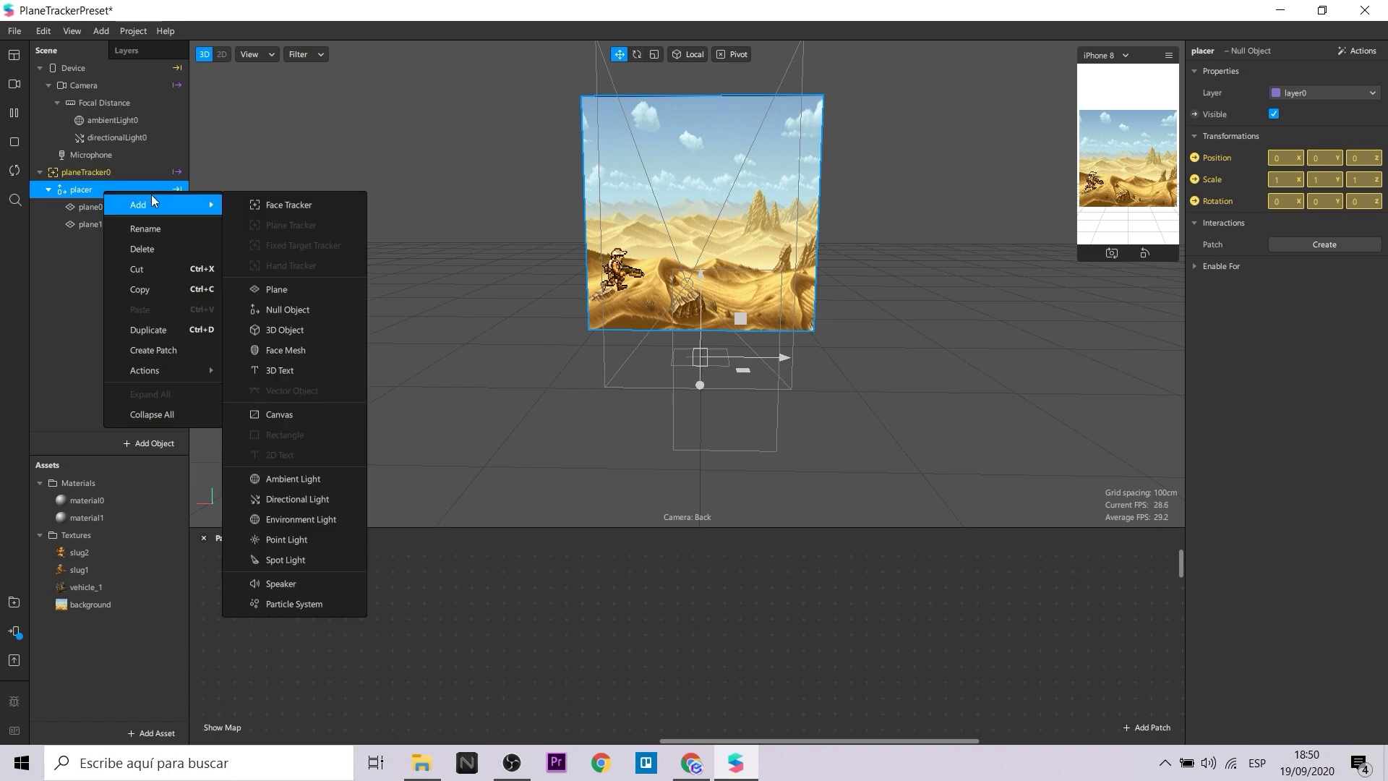
pyautogui.click(289, 288)
pyautogui.moveTo(699, 274); pyautogui.dragTo(756, 169)
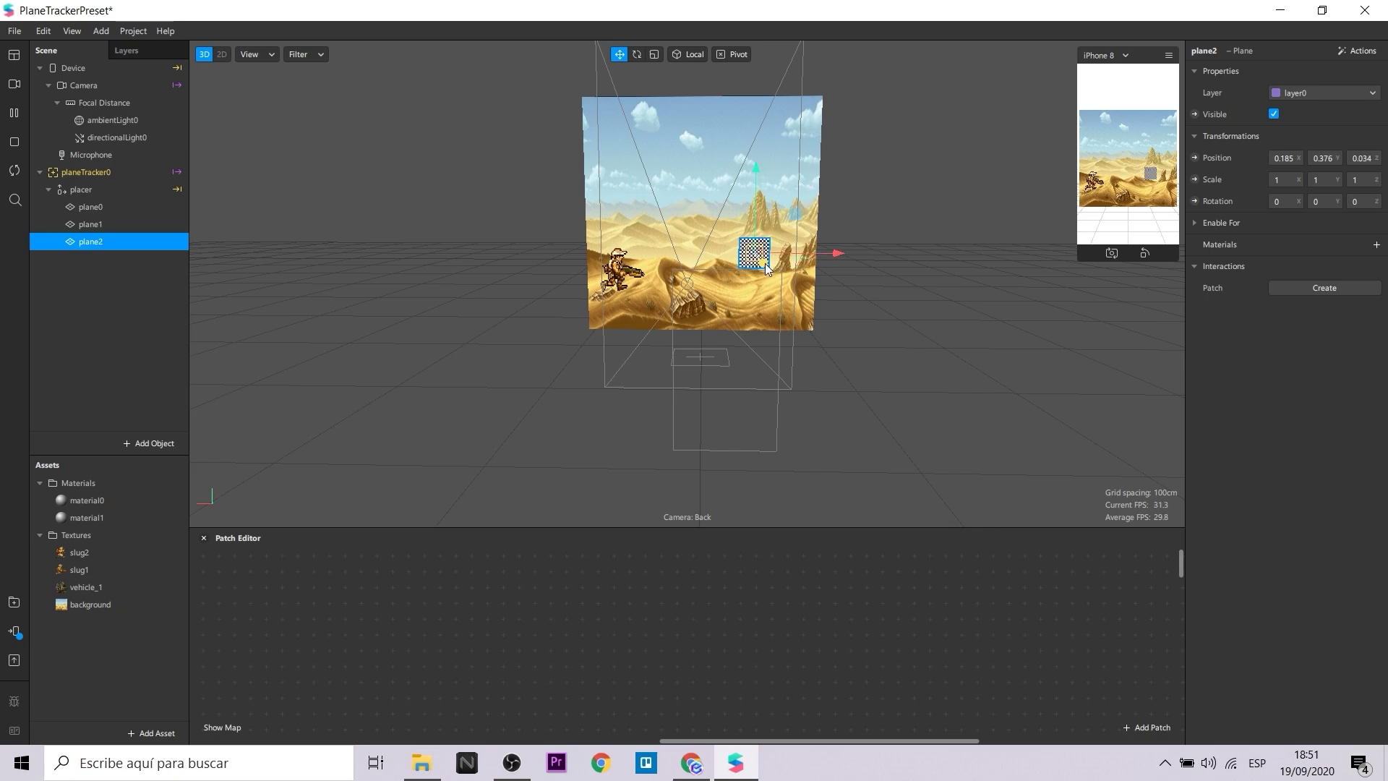
# - Give the third plane a new material with the slug2 texture and the Flat shader type
pyautogui.click(1372, 248)
pyautogui.click(1339, 308)
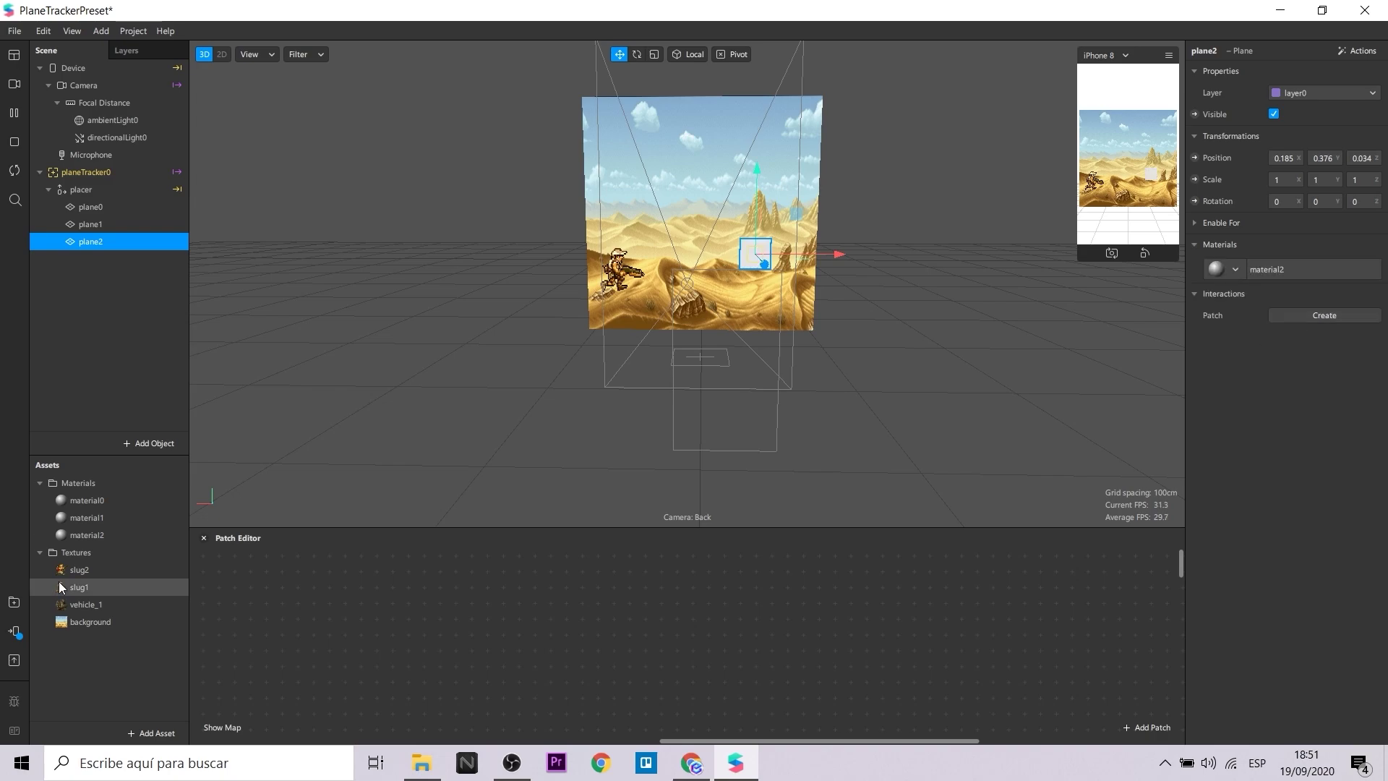
pyautogui.click(87, 535)
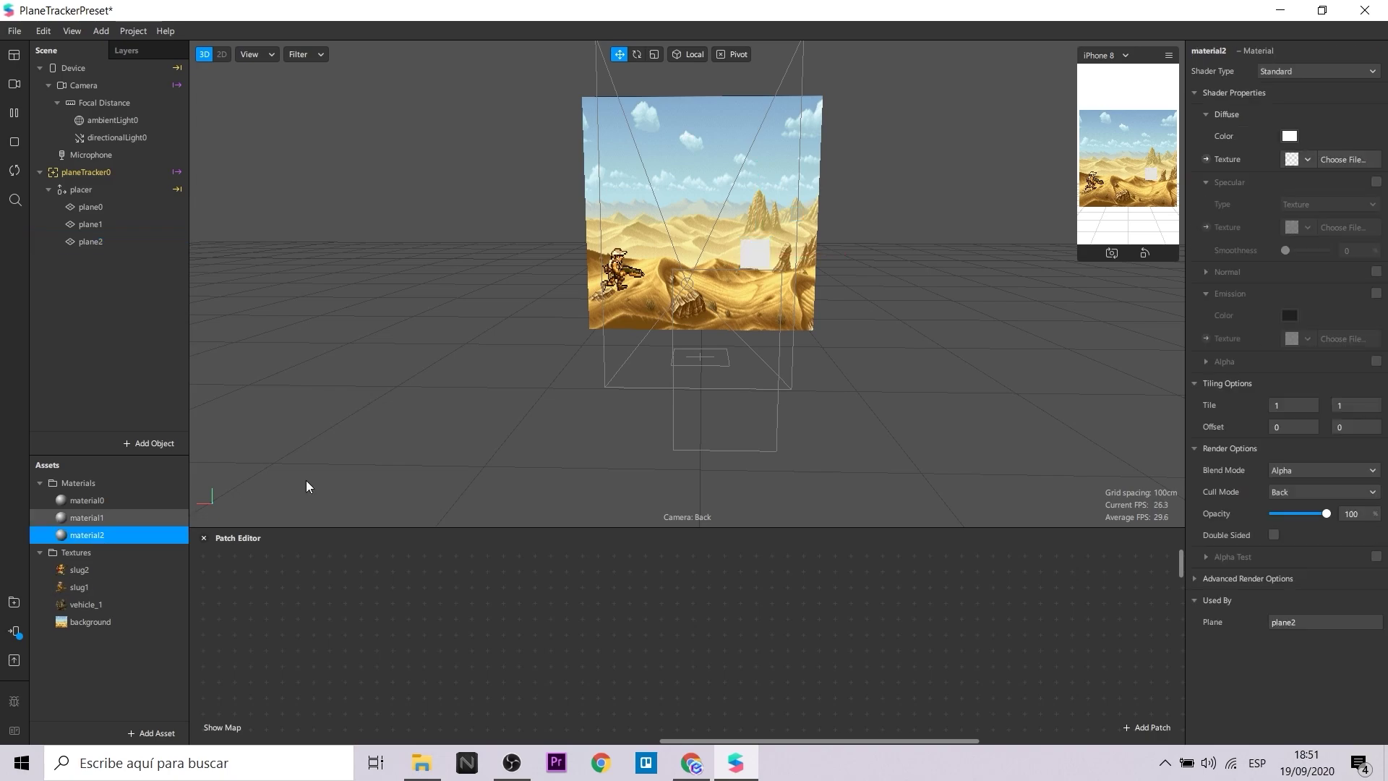
pyautogui.click(1295, 159)
pyautogui.click(1299, 189)
pyautogui.click(1311, 71)
pyautogui.click(1312, 74)
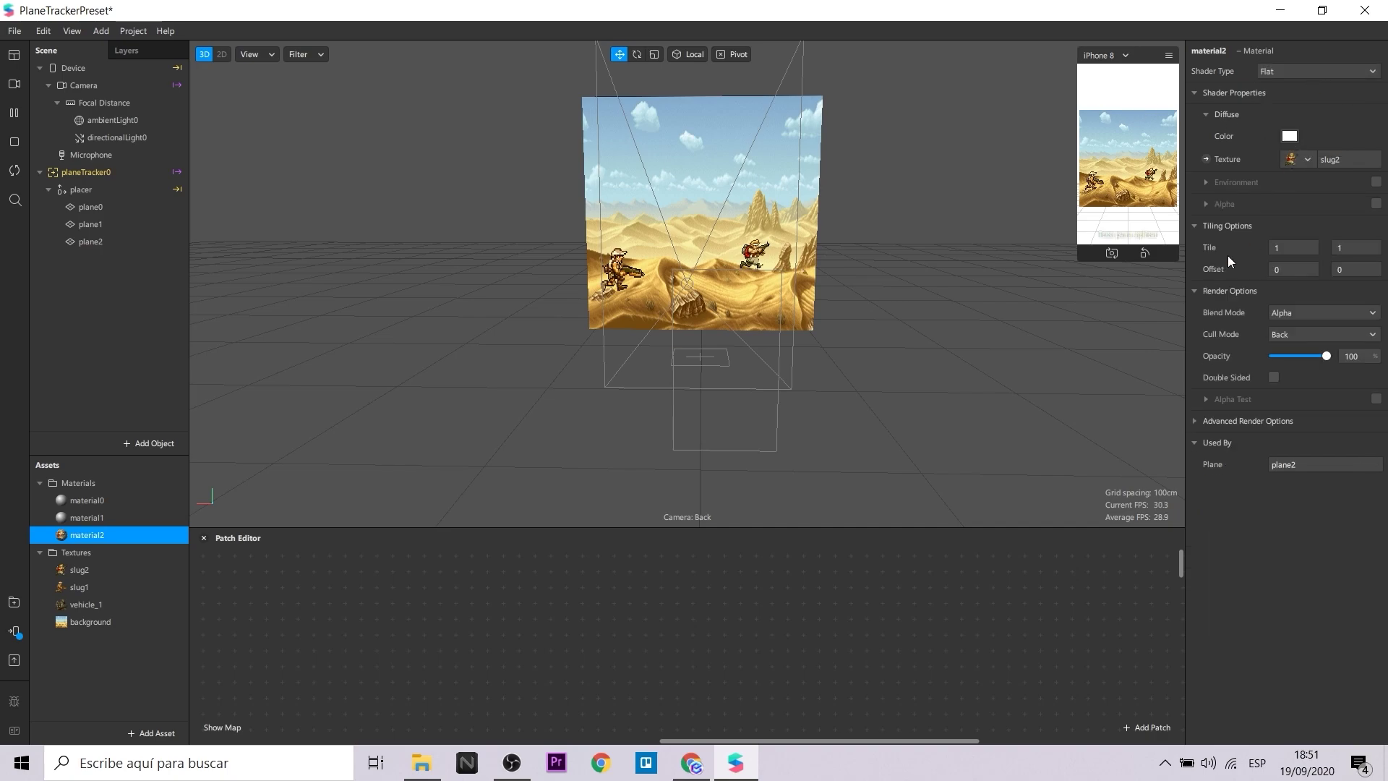
# - Scale the slug2 plane to 1.5 on all three axes and move it to about X 0.198, Y 0.403
pyautogui.click(101, 242)
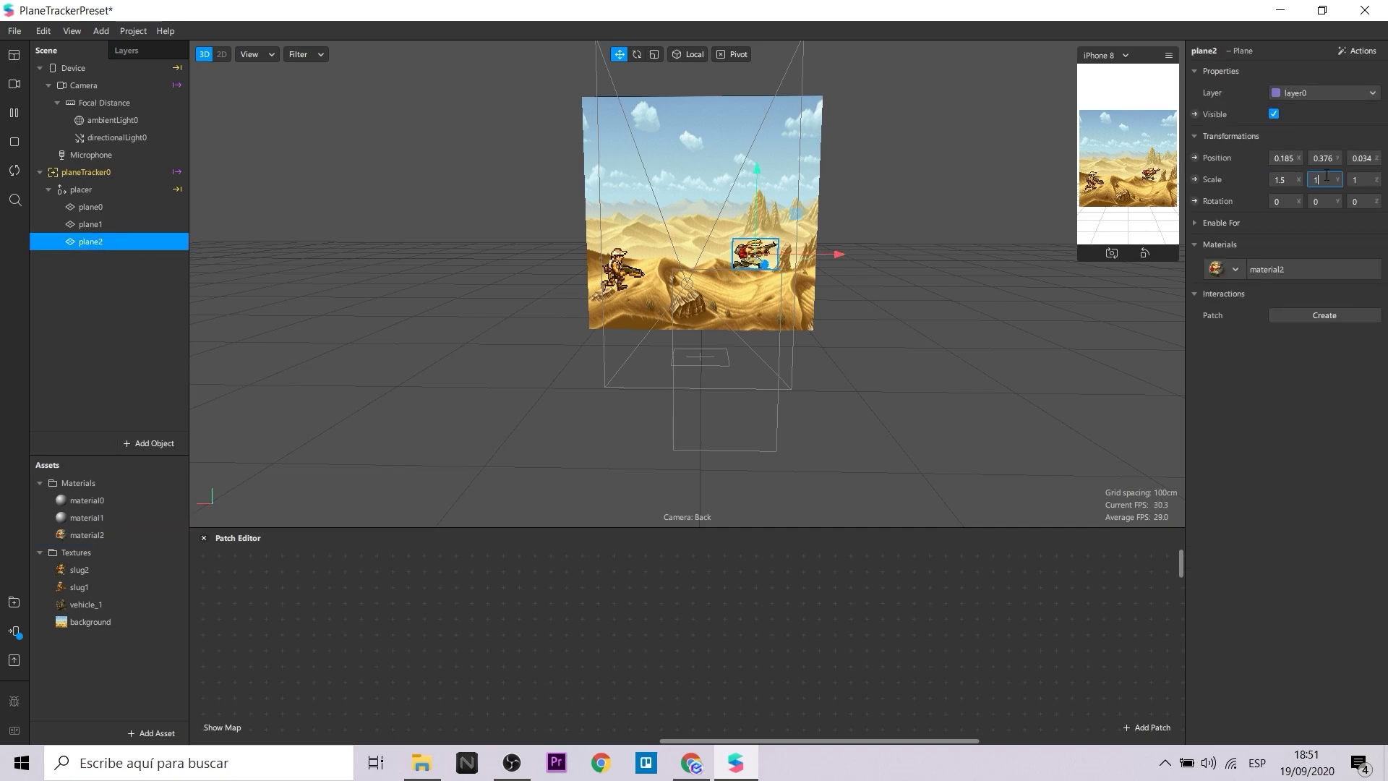
pyautogui.write('.5')
pyautogui.press('Return')
pyautogui.press('Return')
pyautogui.moveTo(888, 397); pyautogui.dragTo(922, 373, button='middle')
pyautogui.moveTo(732, 274); pyautogui.dragTo(738, 263)
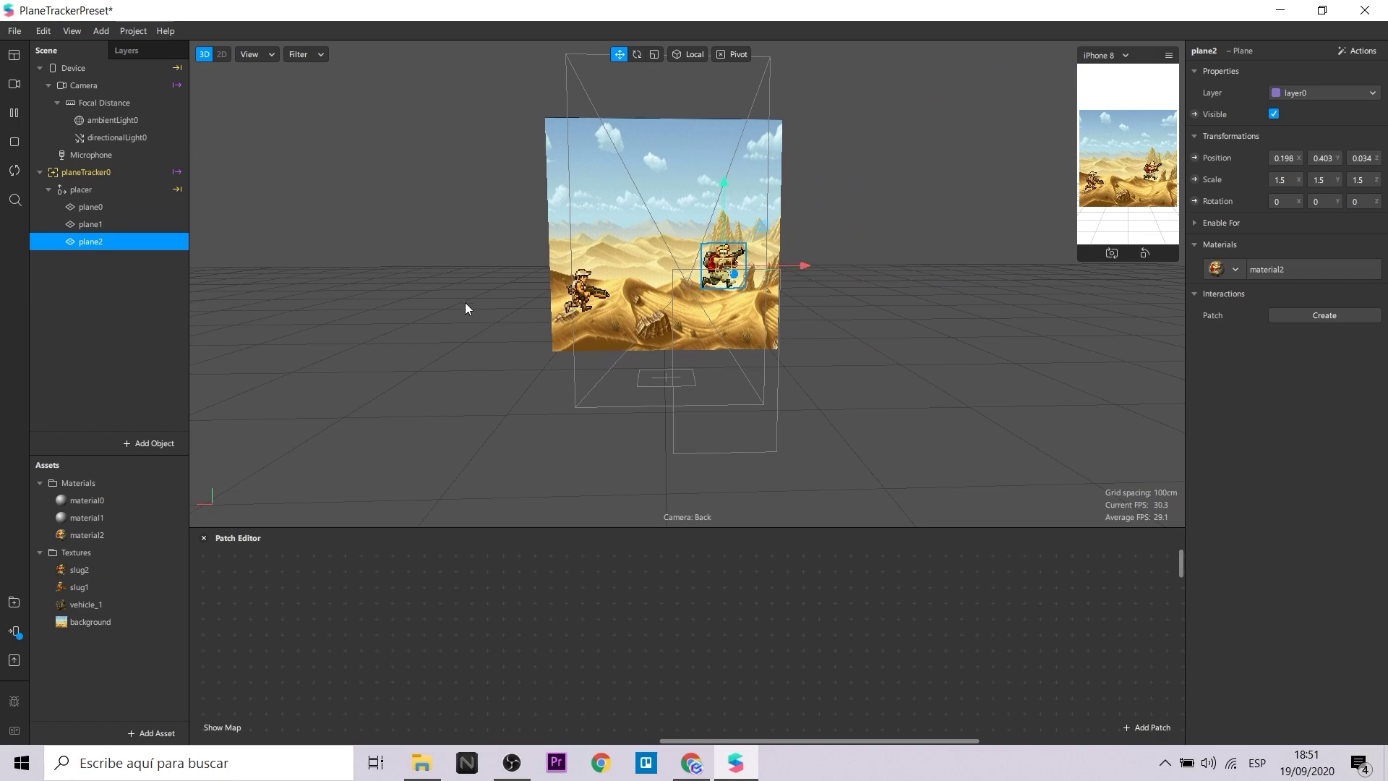
# - Add a fourth plane under placer and move it up into the sky to about X -0.05, Y 0.827
pyautogui.click(124, 189)
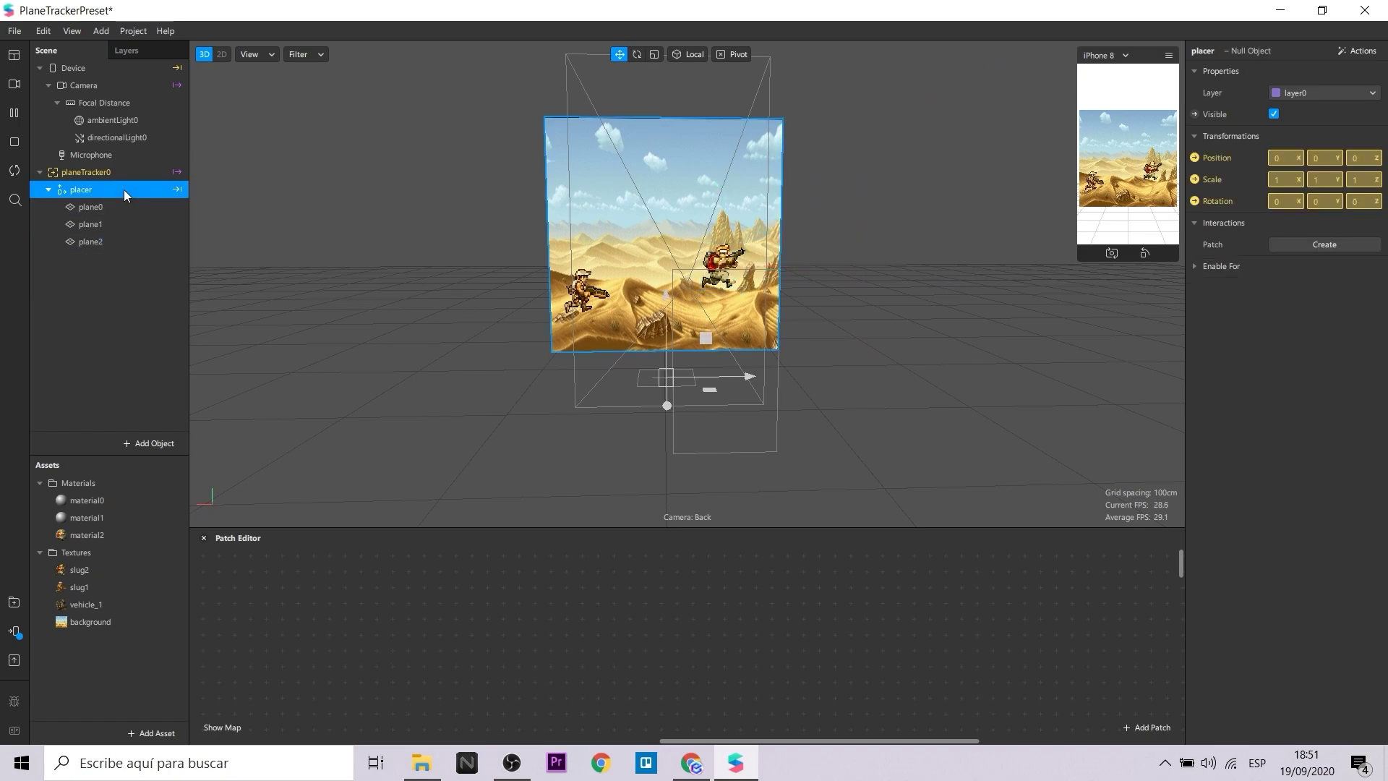
pyautogui.rightClick(123, 190)
pyautogui.moveTo(156, 203)
pyautogui.click(297, 287)
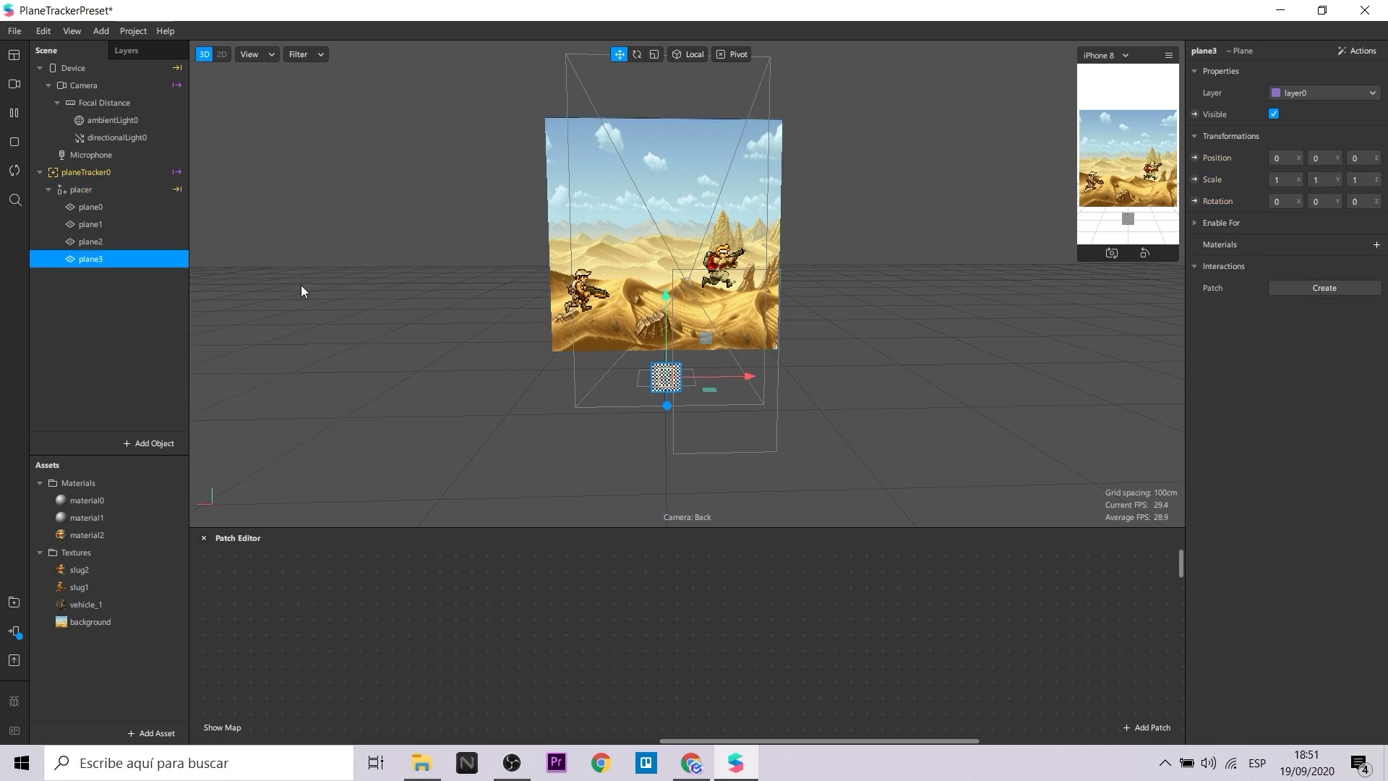
pyautogui.moveTo(666, 298); pyautogui.dragTo(647, 87)
# - Give the sky plane a new material with the Flat shader type and the vehicle_1 texture
pyautogui.click(1377, 245)
pyautogui.click(1316, 331)
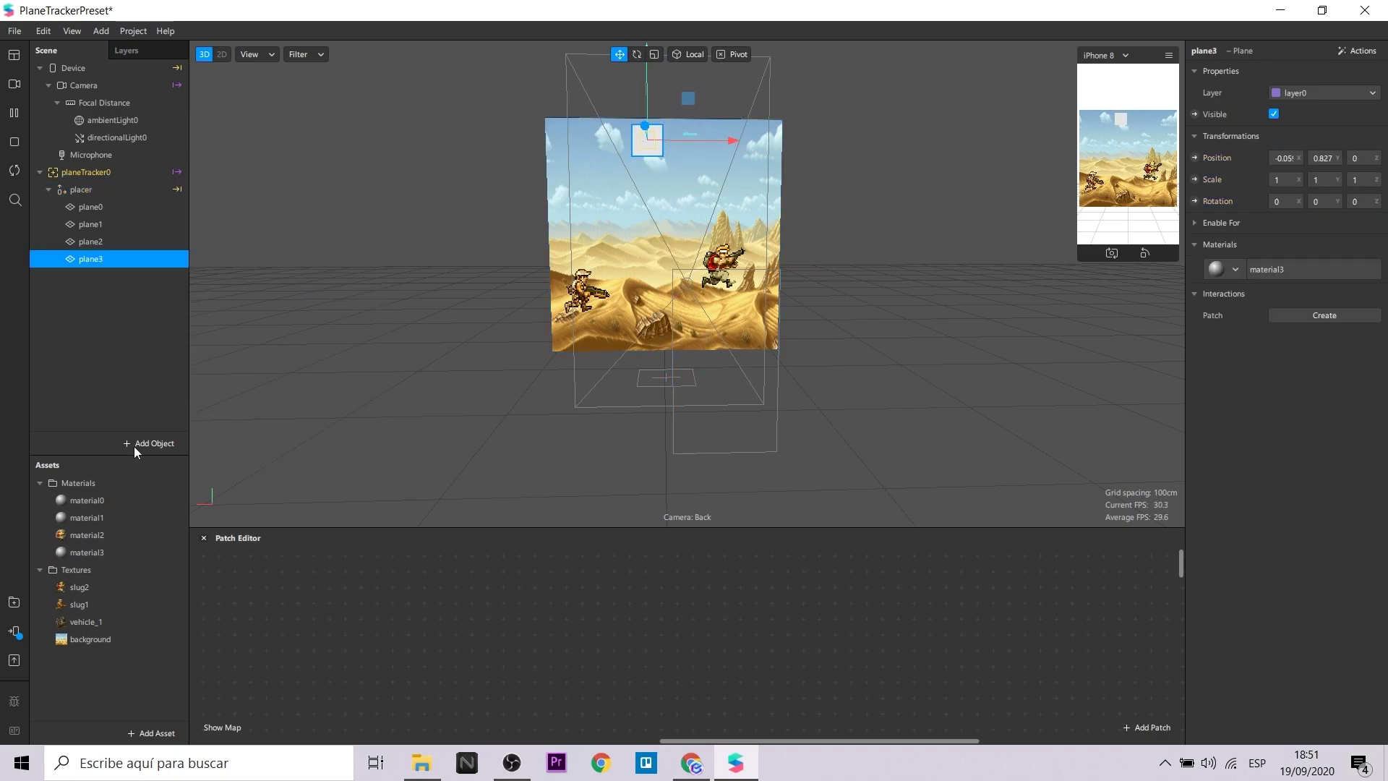
pyautogui.click(87, 553)
pyautogui.click(1278, 72)
pyautogui.click(1286, 74)
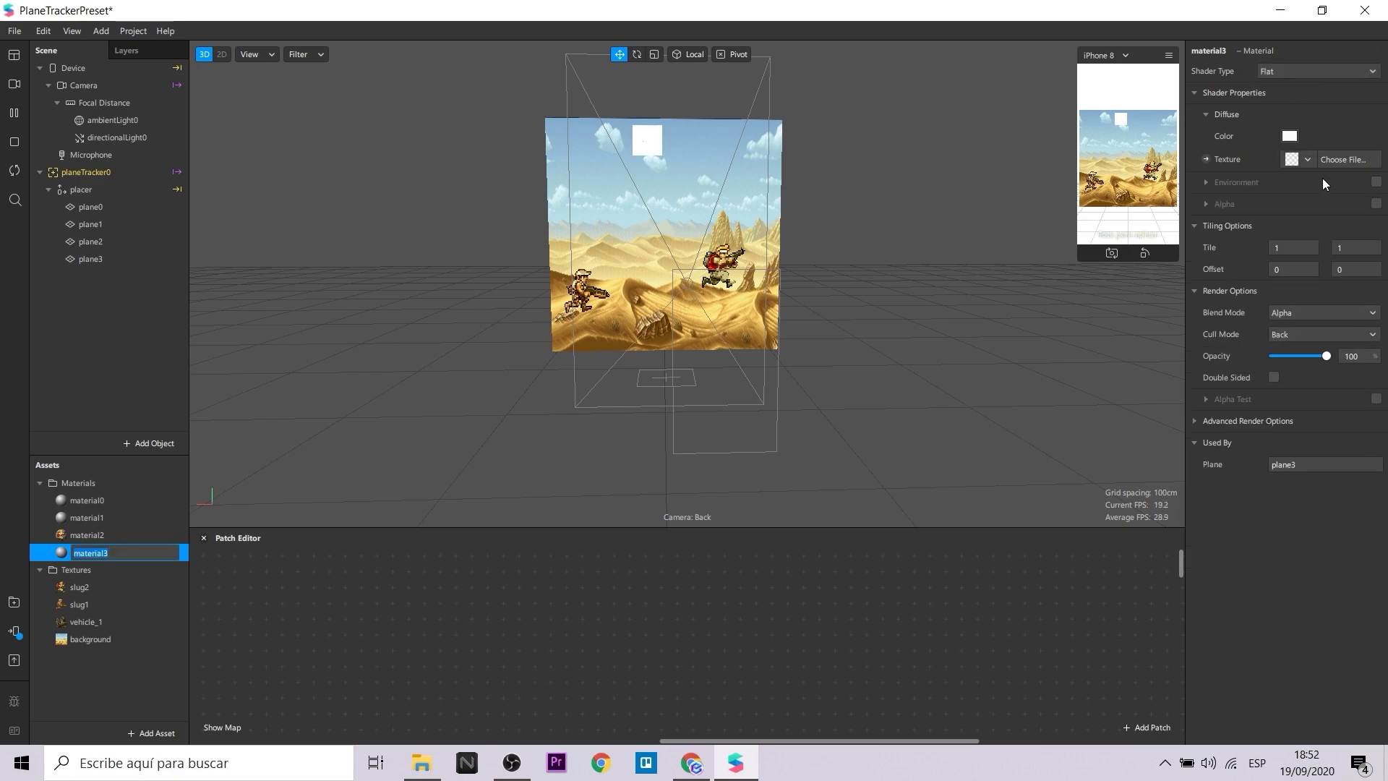
pyautogui.click(1330, 160)
pyautogui.click(1286, 214)
pyautogui.click(85, 622)
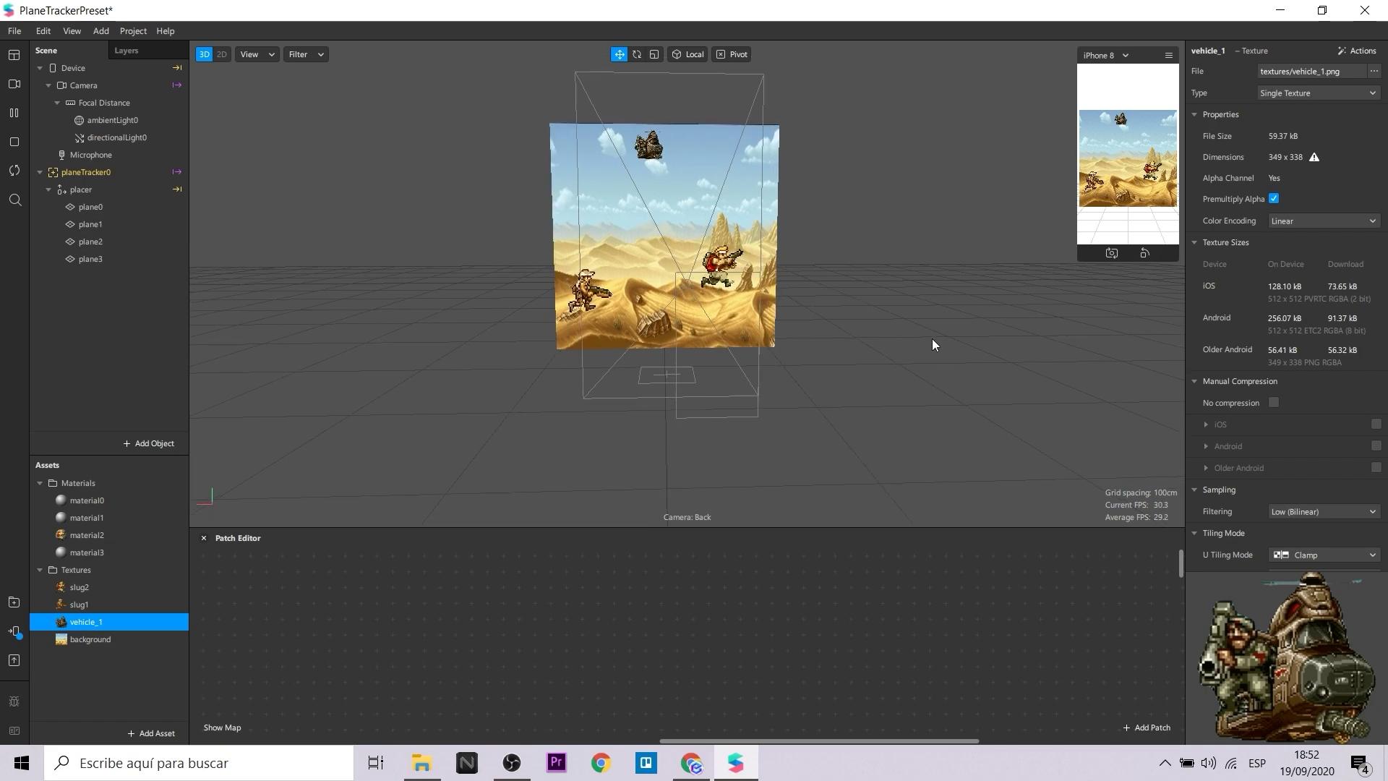
# - Apply the Float animation to the slug1 plane
pyautogui.keyDown('alt'); pyautogui.moveTo(932, 339); pyautogui.dragTo(810, 298); pyautogui.keyUp('alt')
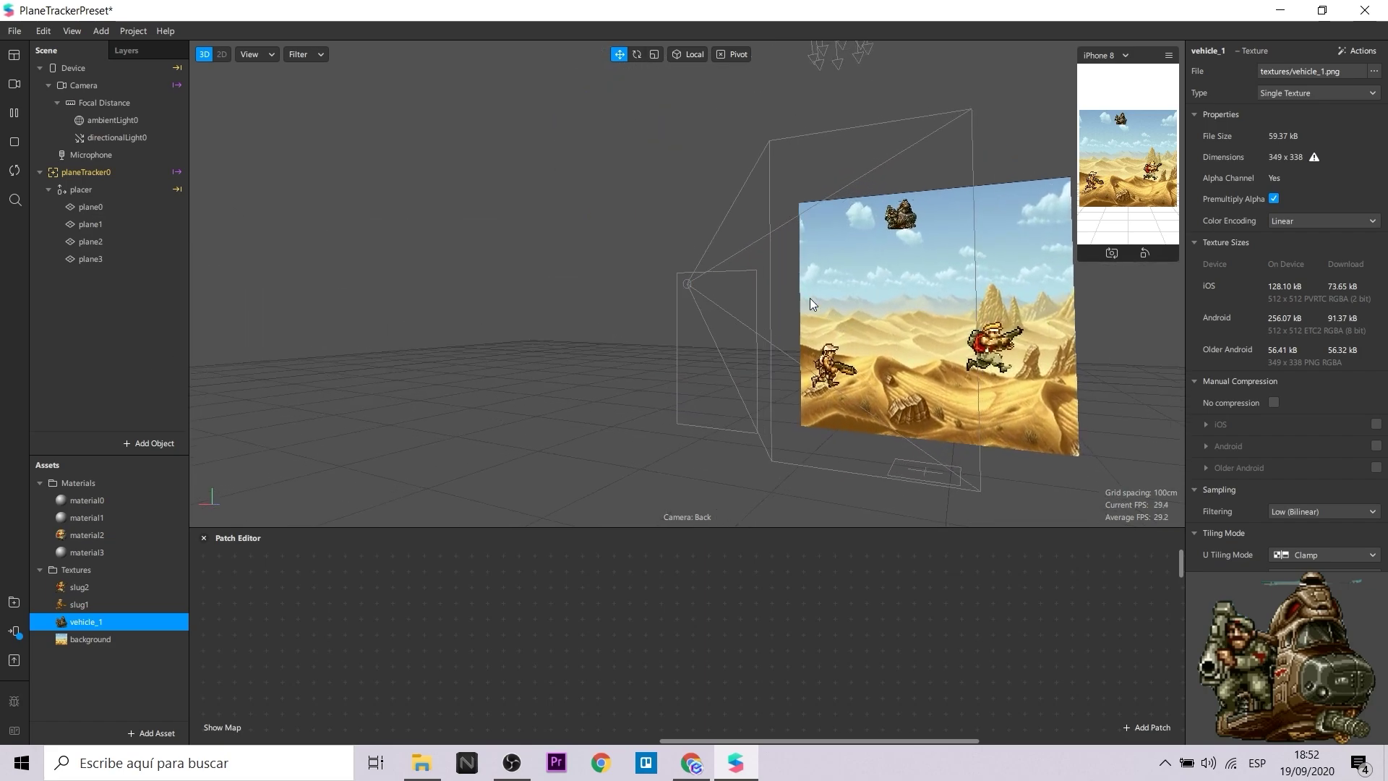
pyautogui.moveTo(810, 298); pyautogui.dragTo(911, 332, button='right')
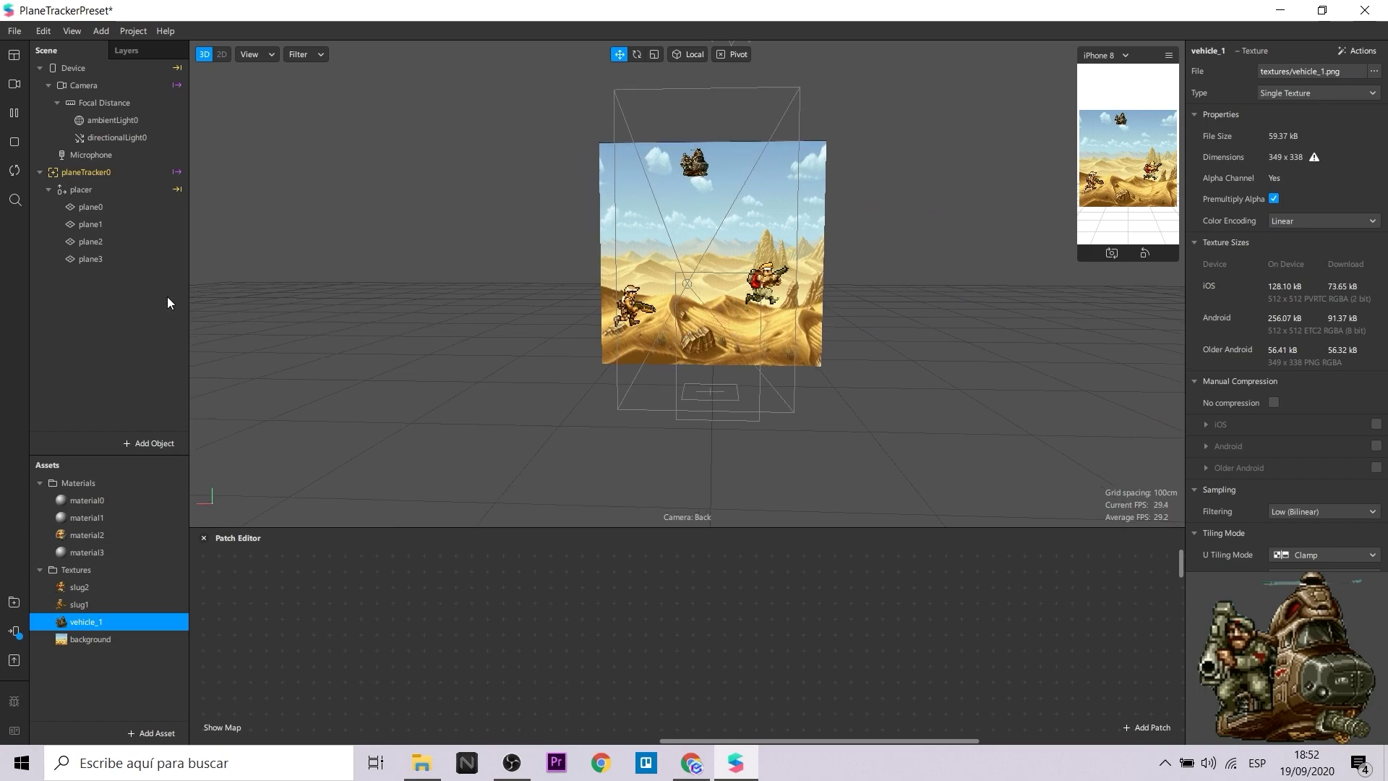
pyautogui.click(134, 208)
pyautogui.click(123, 223)
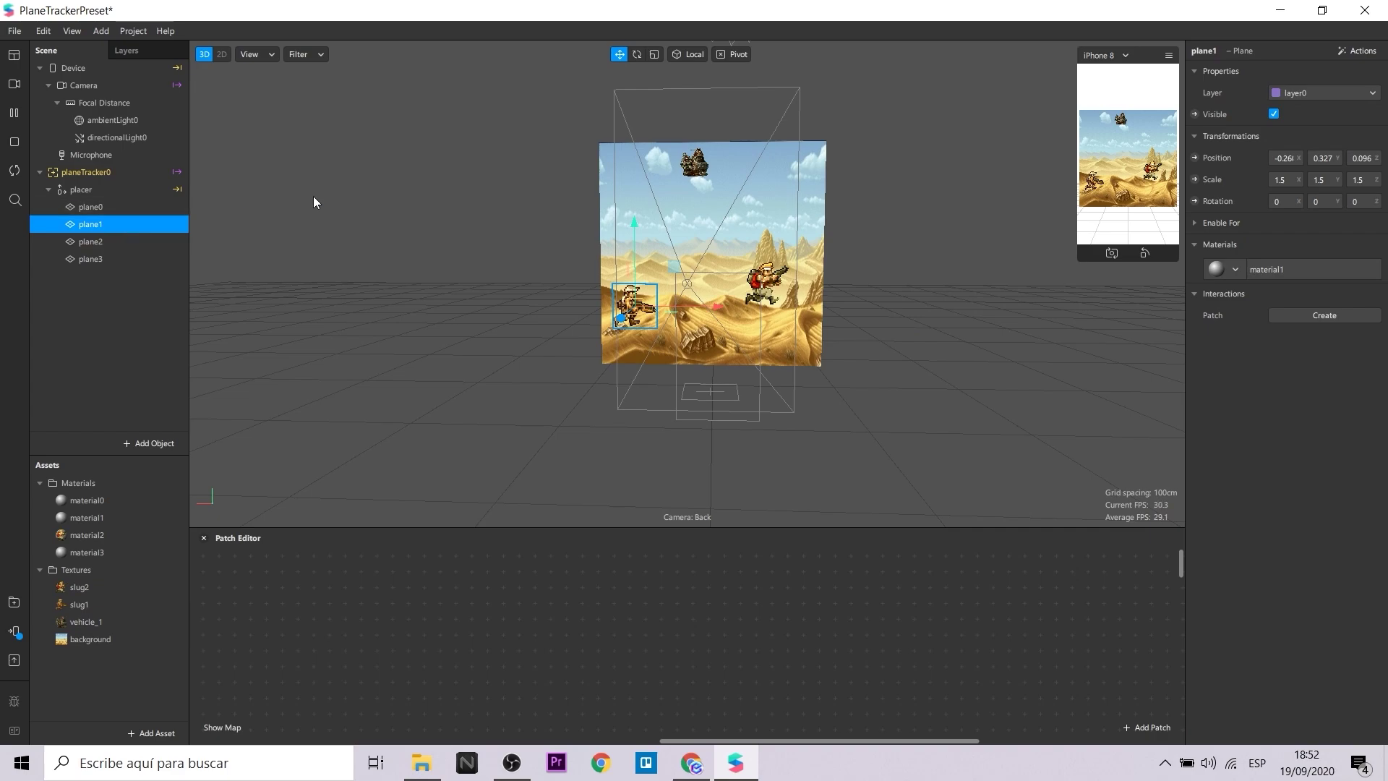
pyautogui.click(1351, 51)
pyautogui.moveTo(1301, 114)
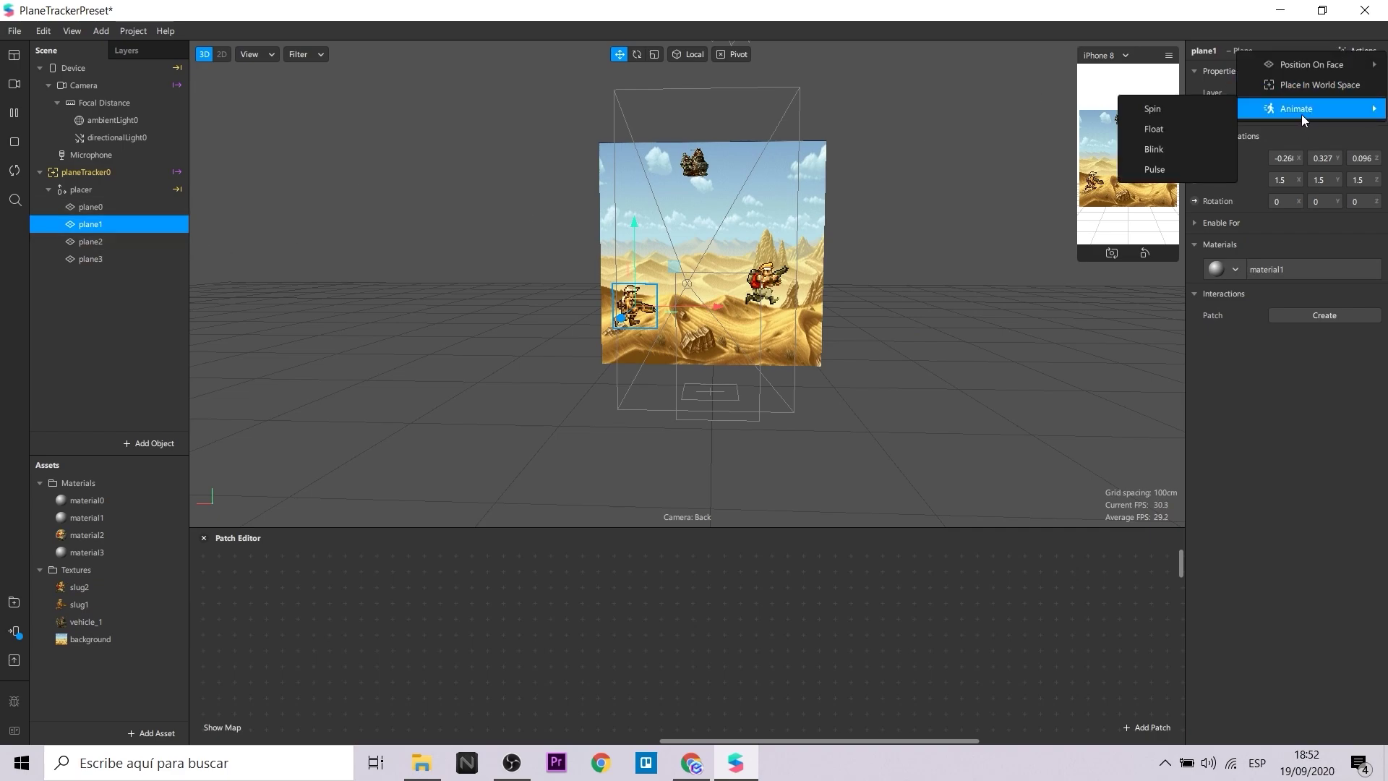
pyautogui.click(1159, 133)
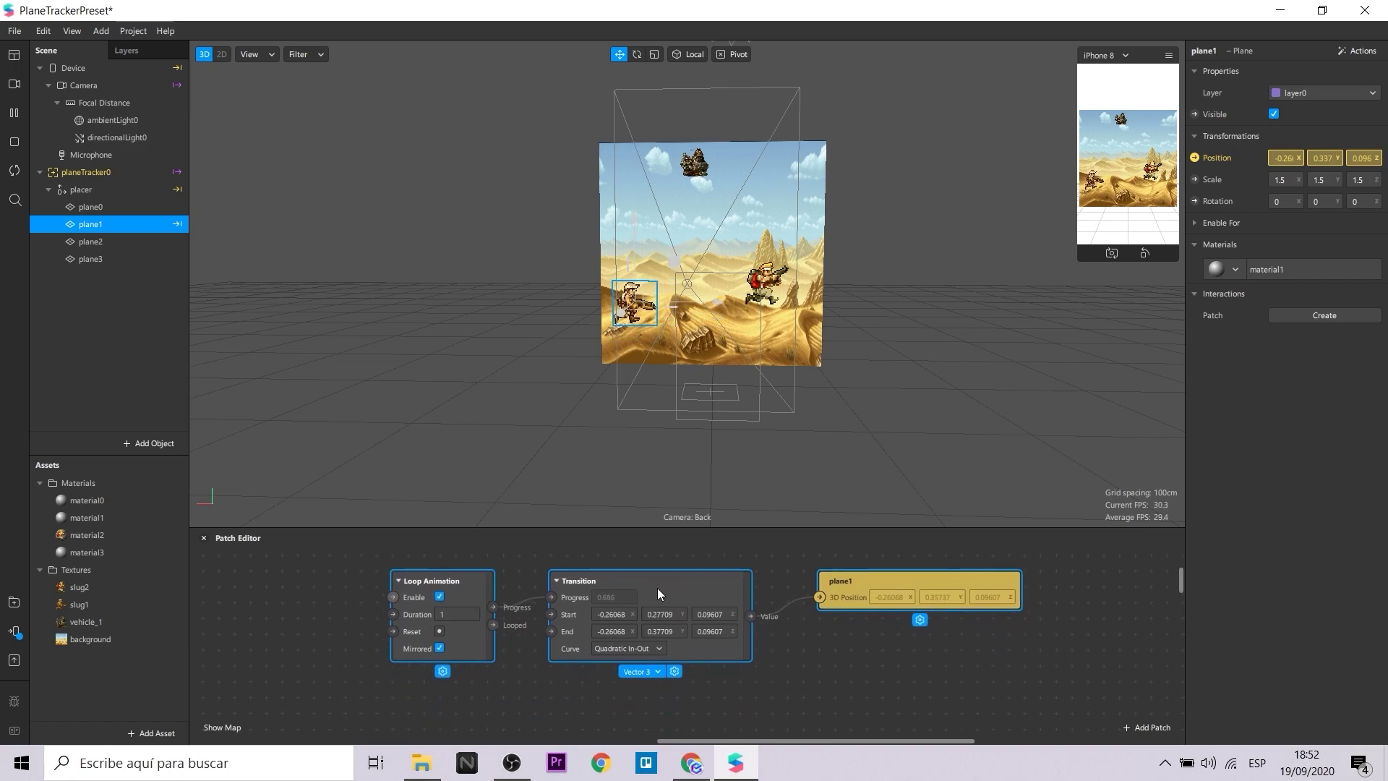
# - Set the slug1 plane's Loop Animation duration to 5 and its Transition curve to Elastic In
pyautogui.click(468, 614)
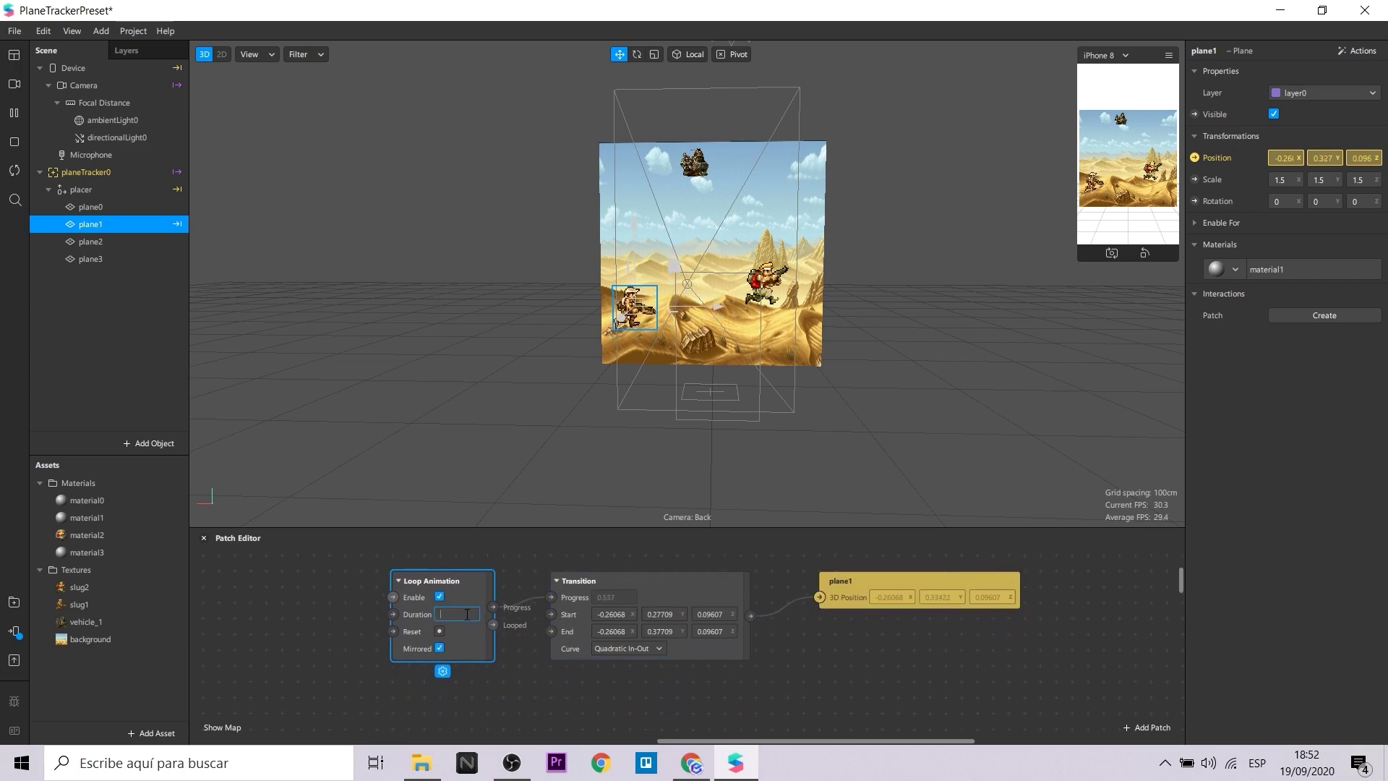
pyautogui.write('5')
pyautogui.press('Return')
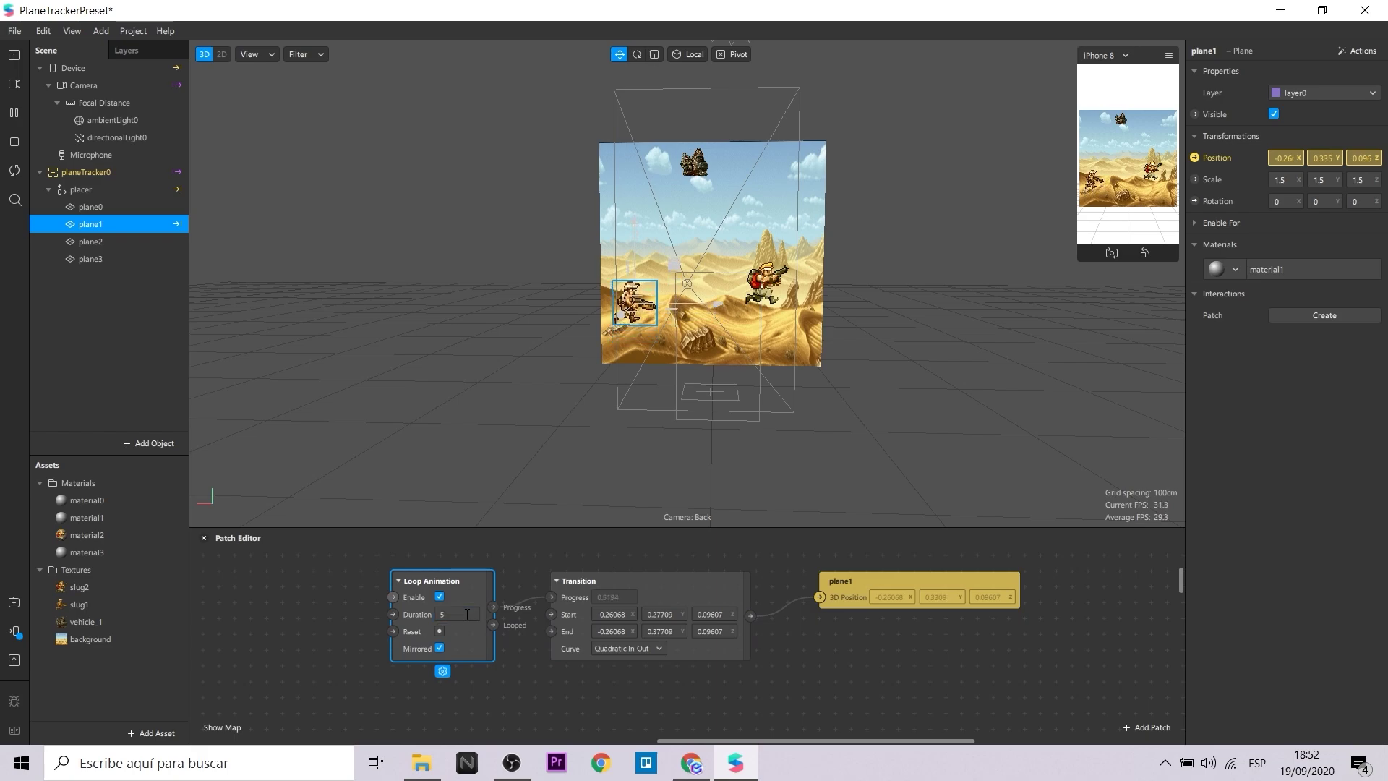
pyautogui.click(645, 648)
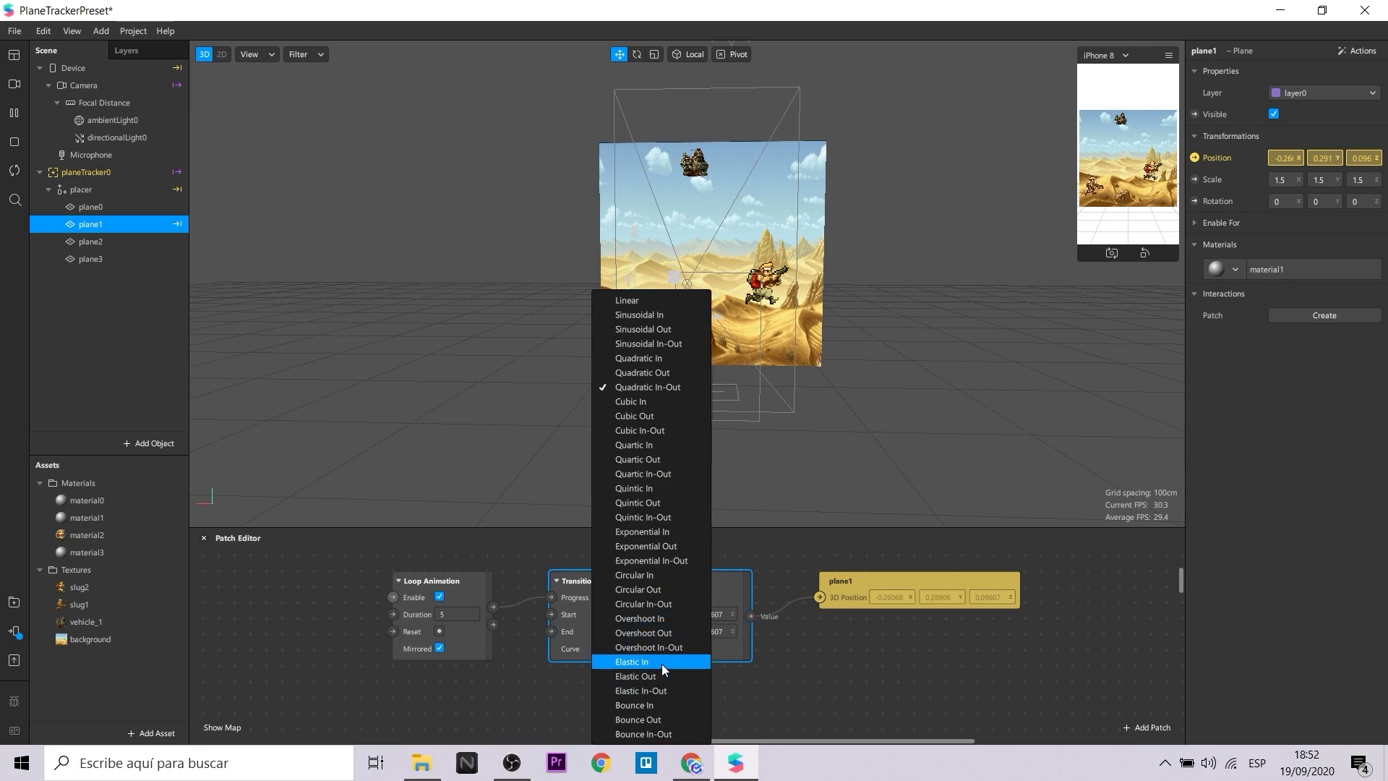
pyautogui.click(662, 662)
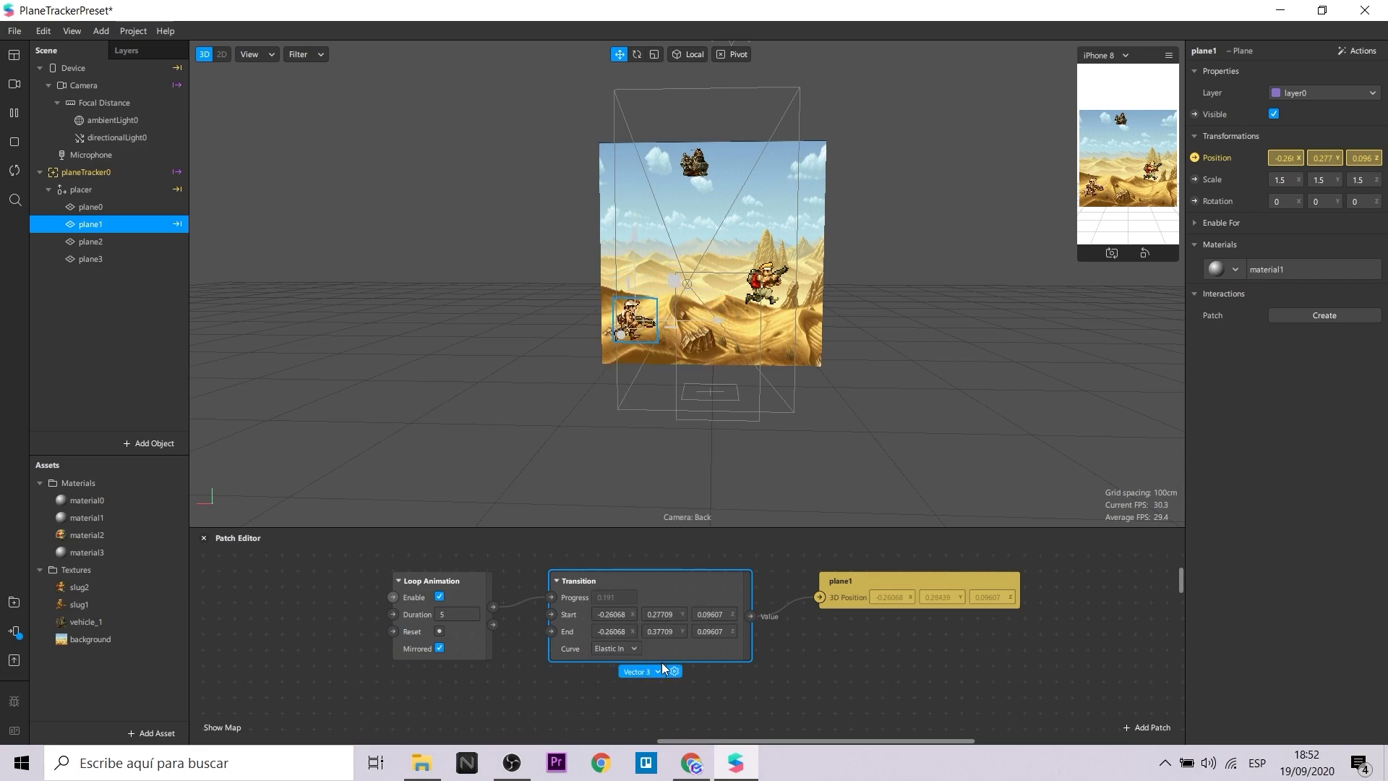
pyautogui.click(828, 667)
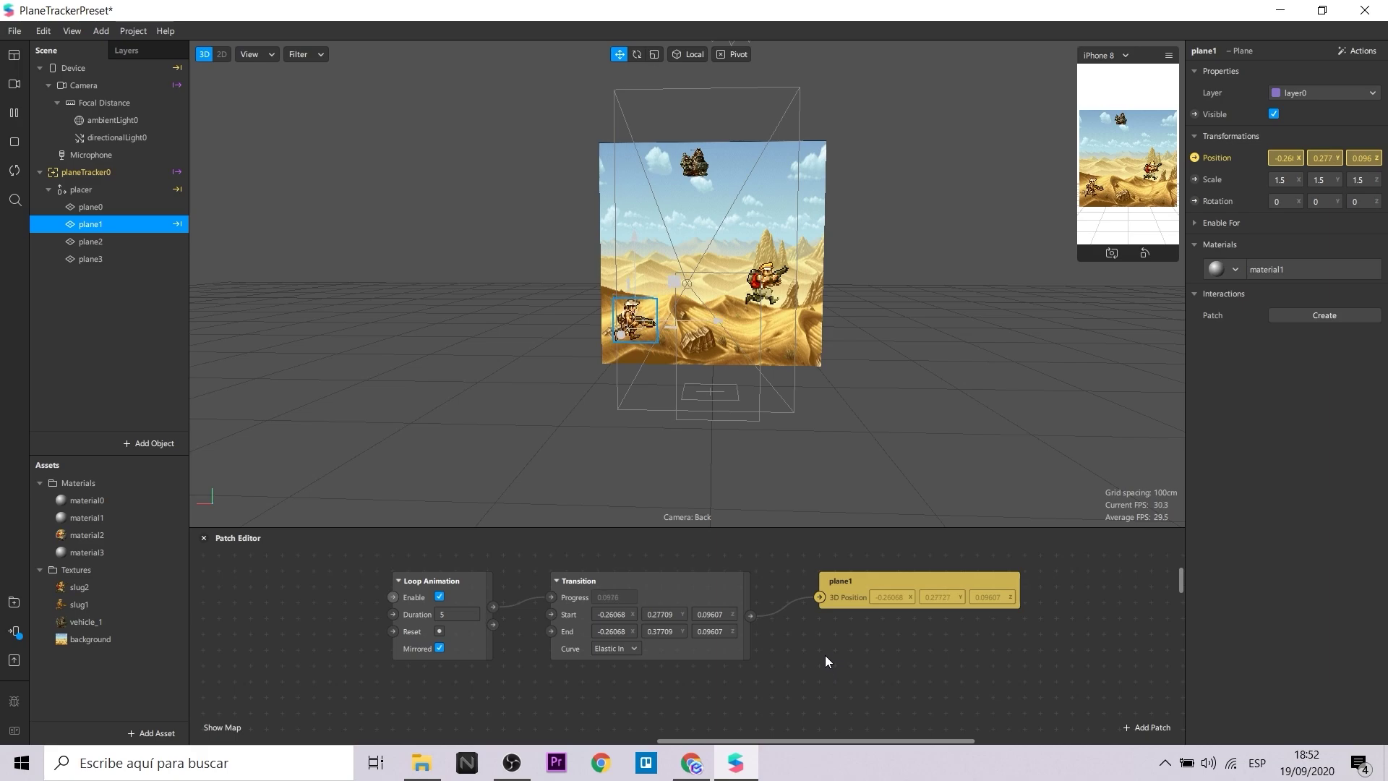
# - Move the slug1 plane's animation patches up together in the Patch Editor to free space below them
pyautogui.scroll(-3, 354, 652)
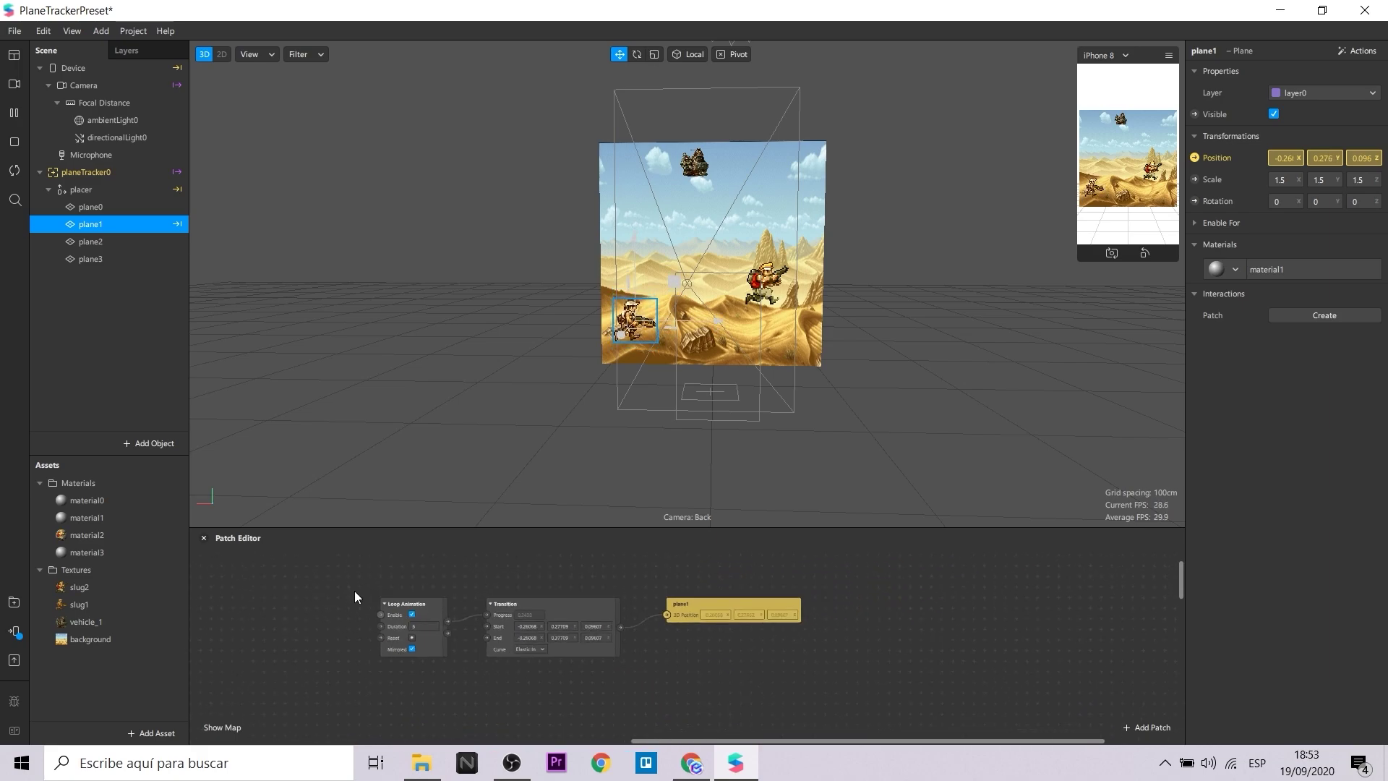
pyautogui.moveTo(356, 595); pyautogui.dragTo(715, 643)
pyautogui.moveTo(716, 600); pyautogui.dragTo(721, 546)
pyautogui.click(470, 657)
pyautogui.scroll(2, 470, 656)
pyautogui.scroll(2, 465, 659)
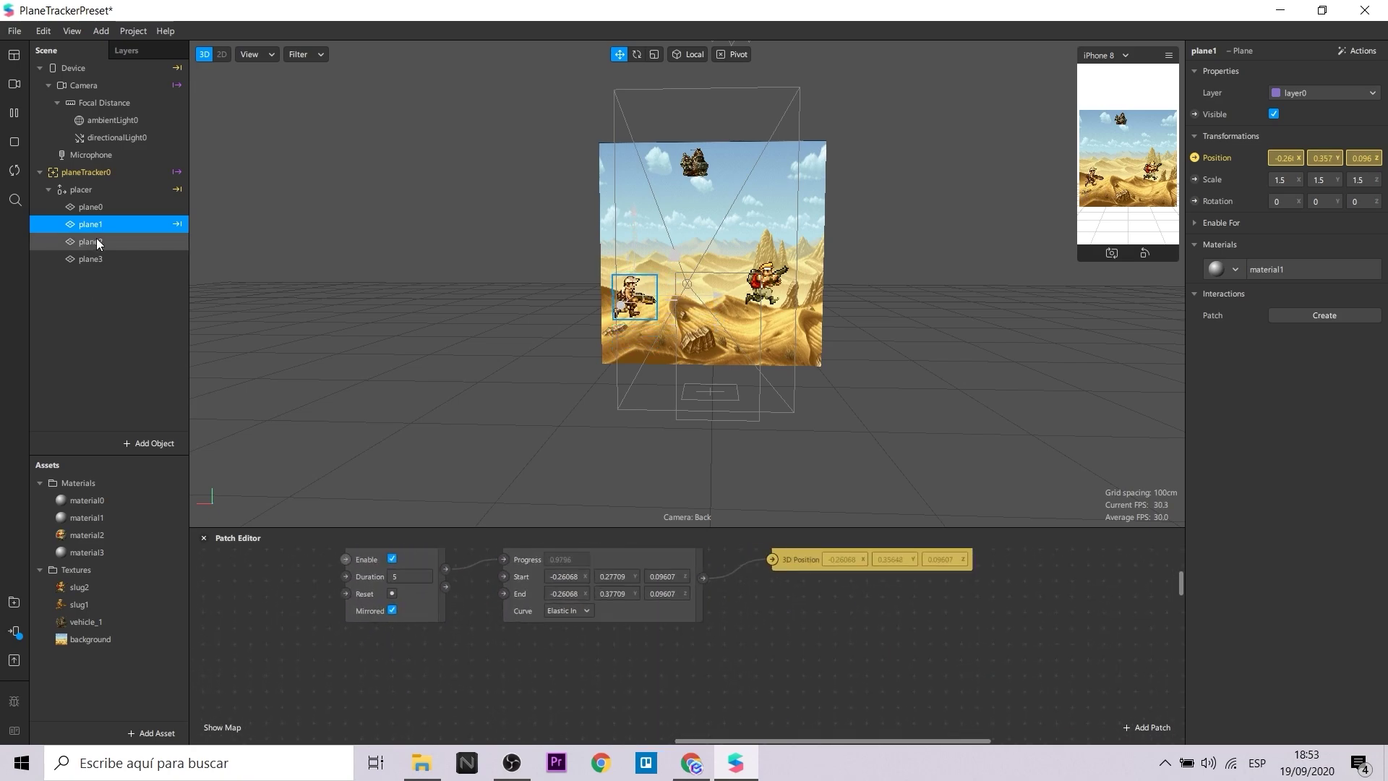
# - Apply the Float animation to the slug2 plane and place its patches below the slug1 plane's patches
pyautogui.click(97, 242)
pyautogui.click(1372, 51)
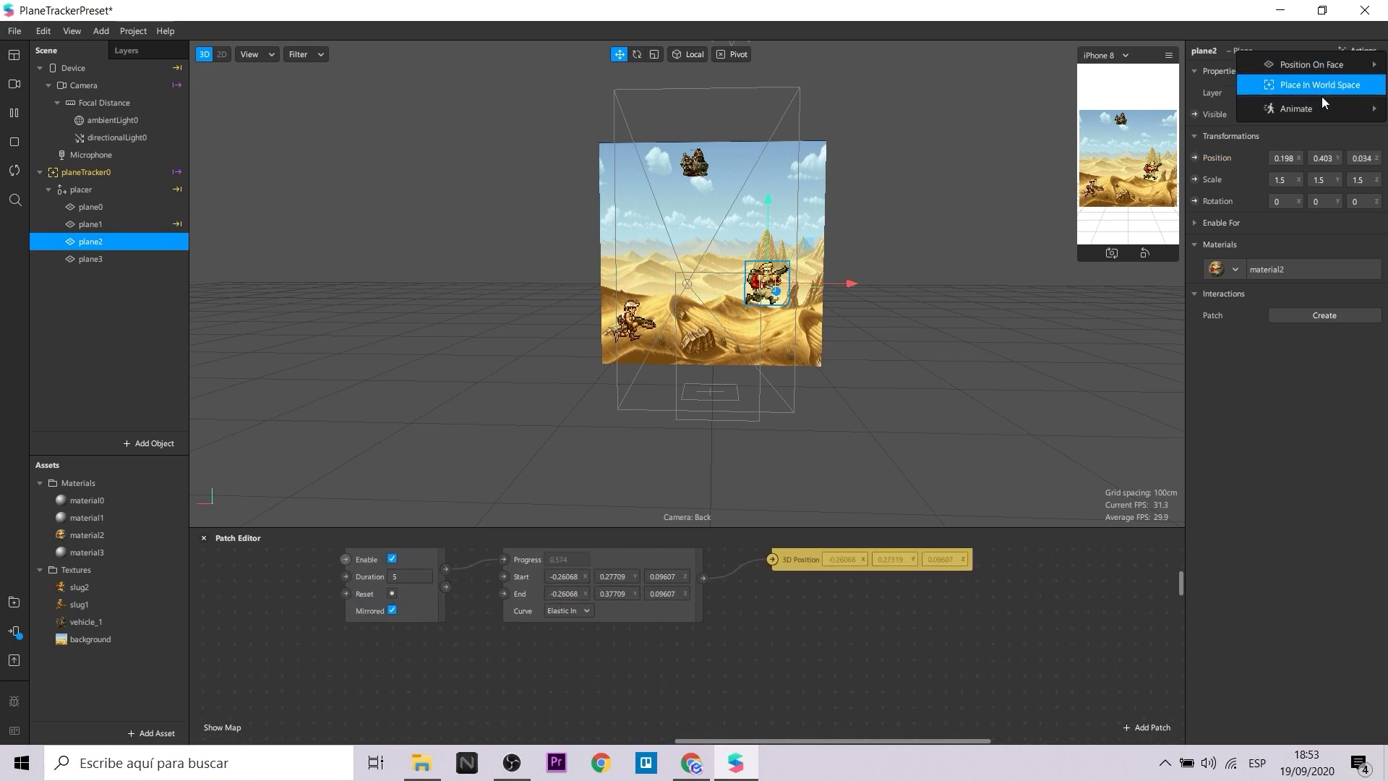
pyautogui.moveTo(1305, 110)
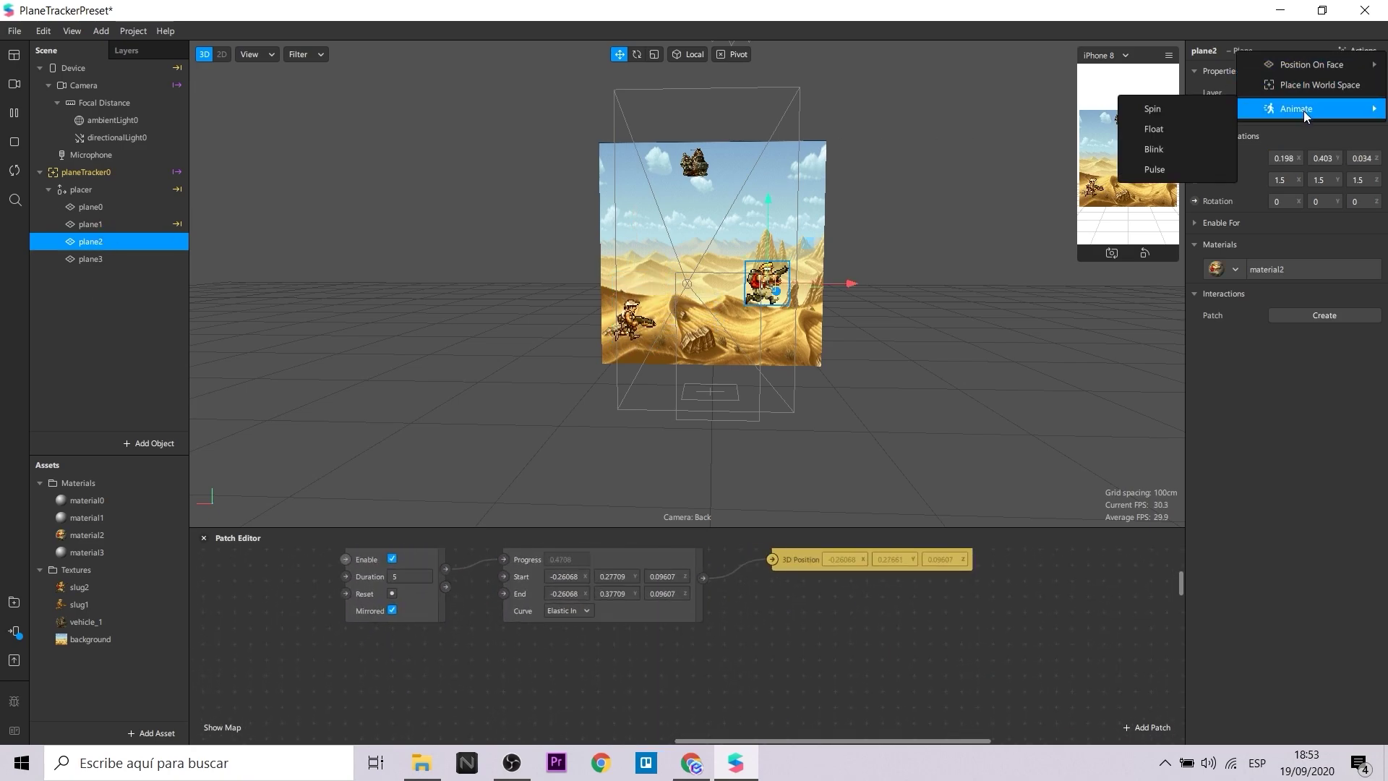
pyautogui.click(1155, 129)
pyautogui.moveTo(671, 657); pyautogui.dragTo(561, 673)
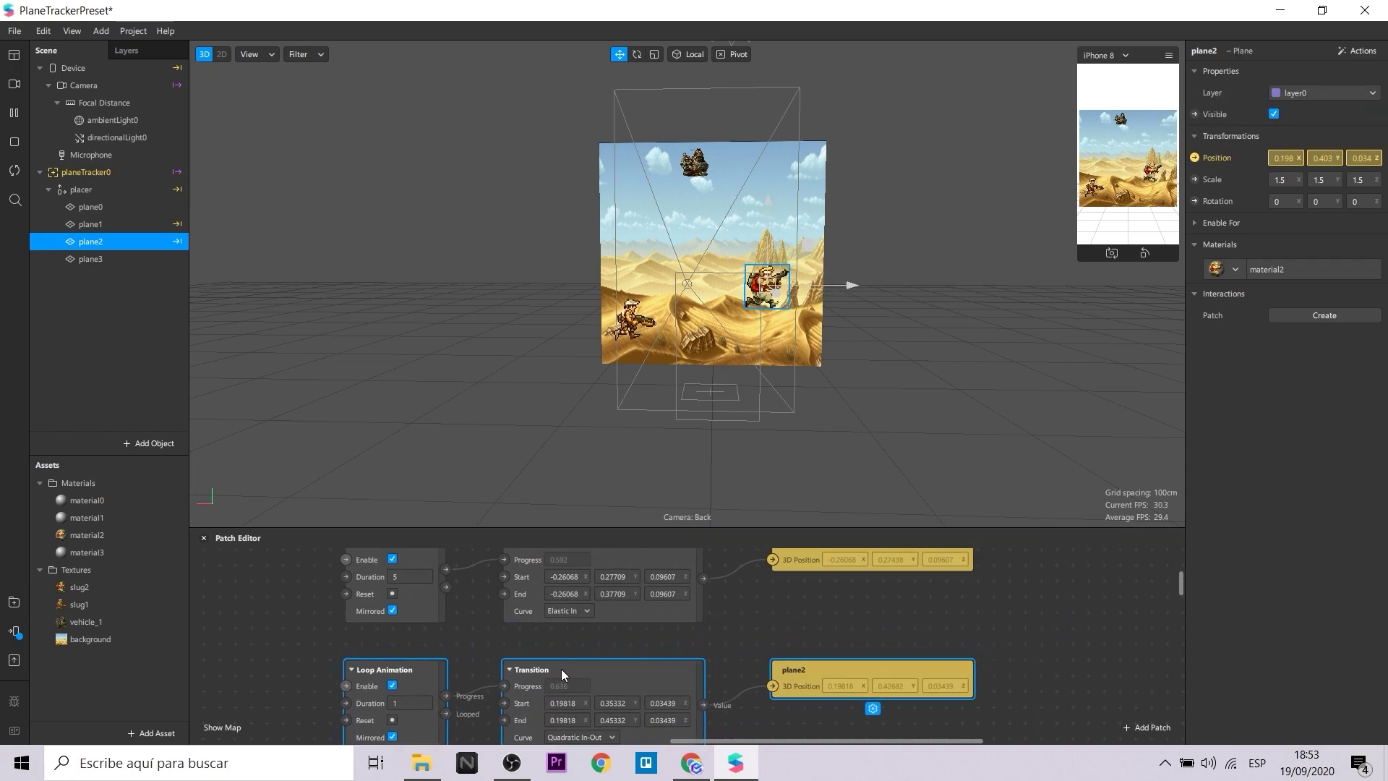
# - Set the slug2 plane's Loop Animation duration to 4
pyautogui.scroll(-2, 436, 706)
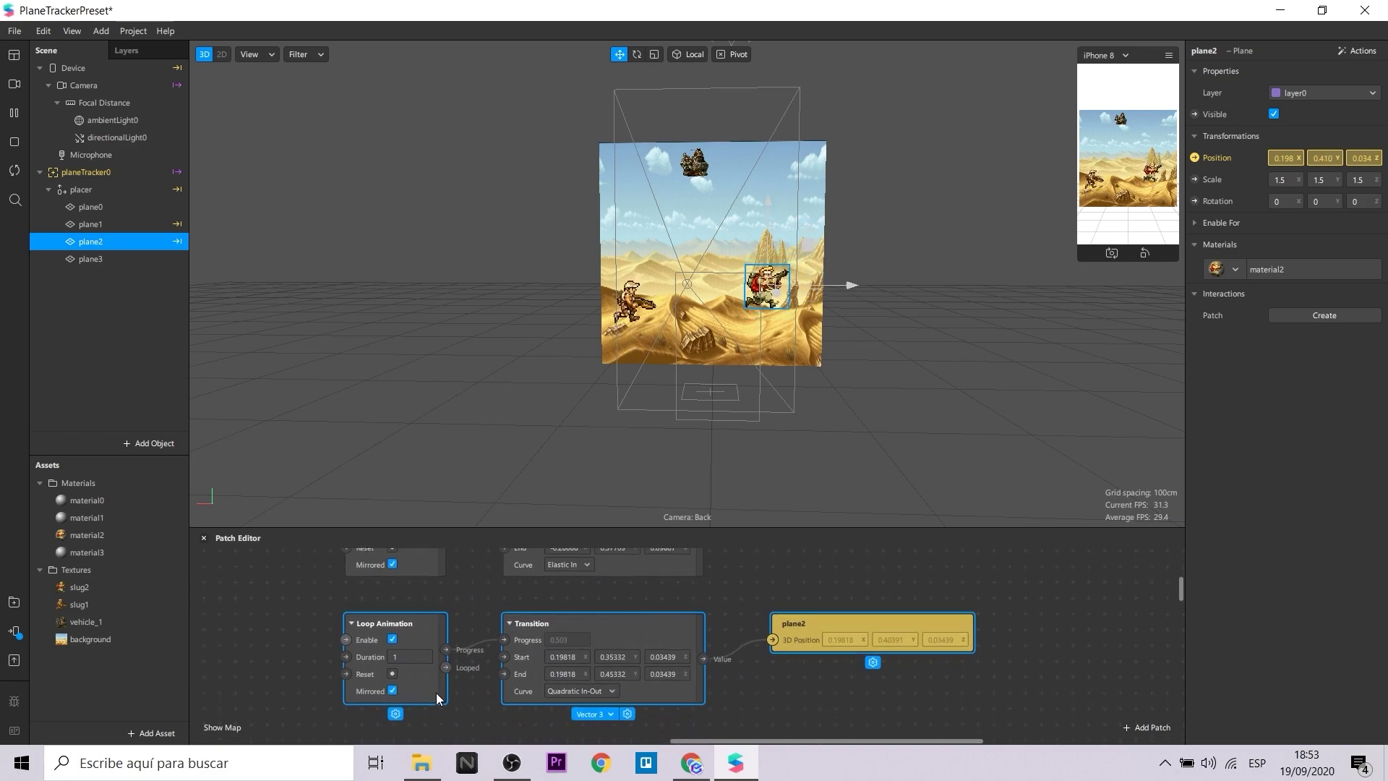
pyautogui.keyDown('ctrl'); pyautogui.scroll(1, 444, 647); pyautogui.keyUp('ctrl')
pyautogui.click(402, 657)
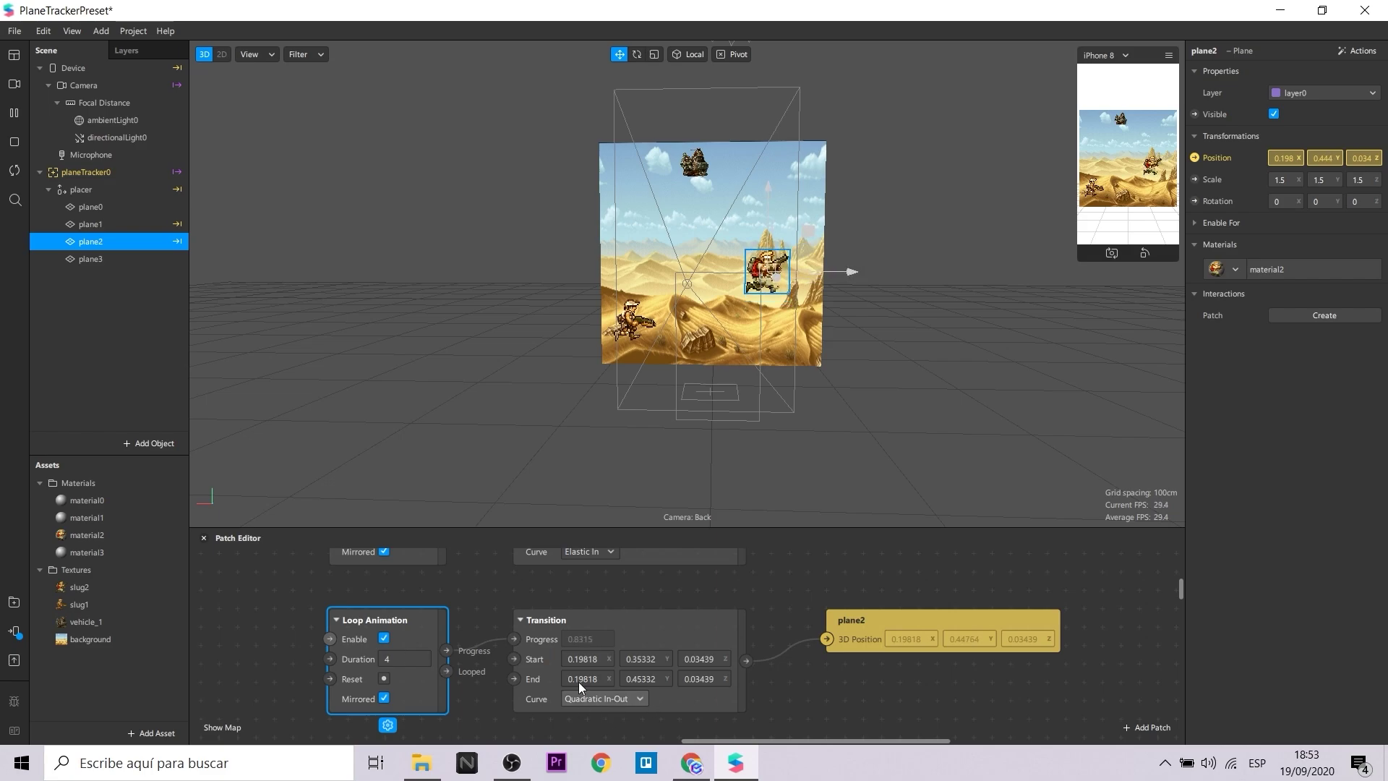
# - Set the slug2 plane's Transition start to X 0.2, Y 0.3, Z 0.1 and its end to X 0.3, Y 0.5, Z 0.161
pyautogui.click(593, 658)
pyautogui.write('0.2')
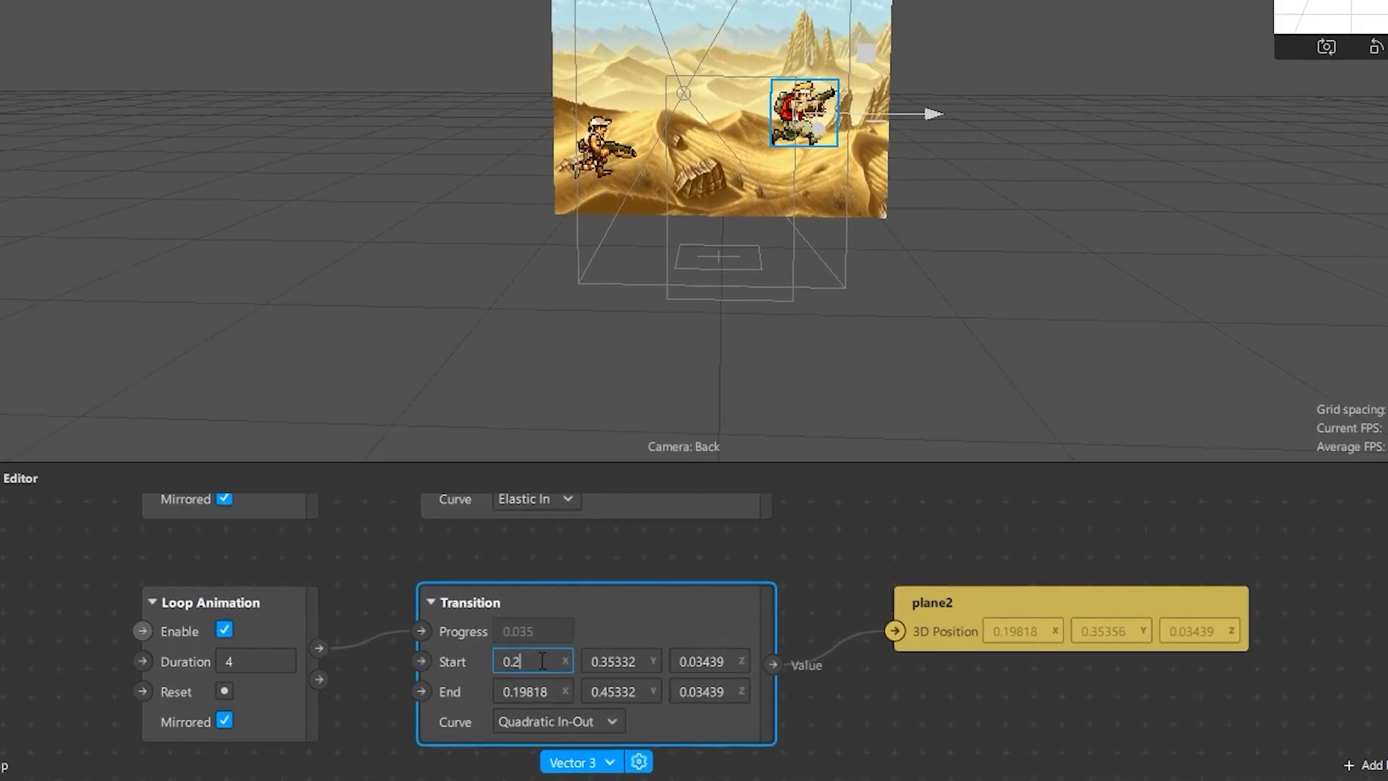
pyautogui.click(587, 677)
pyautogui.write('0.3')
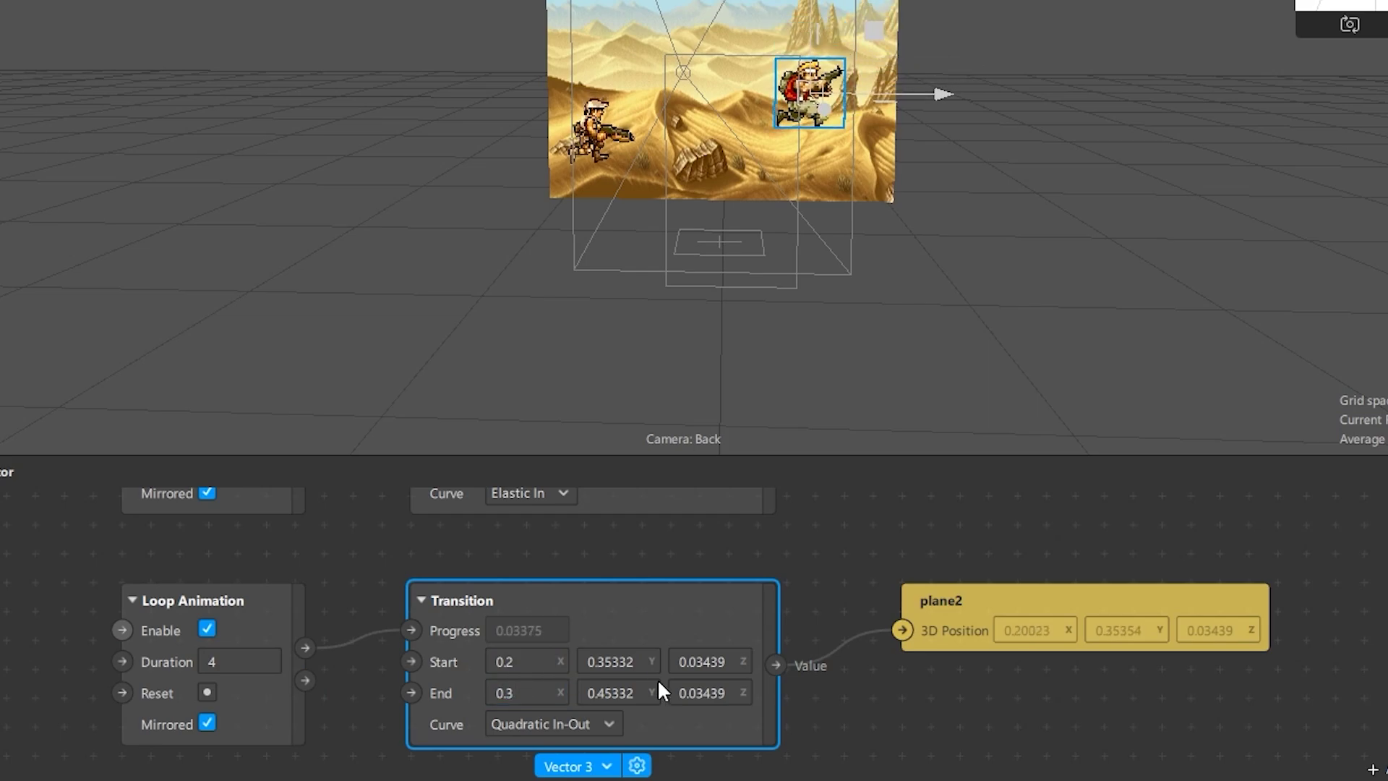
pyautogui.click(613, 661)
pyautogui.write('0.3')
pyautogui.doubleClick(616, 686)
pyautogui.write('5')
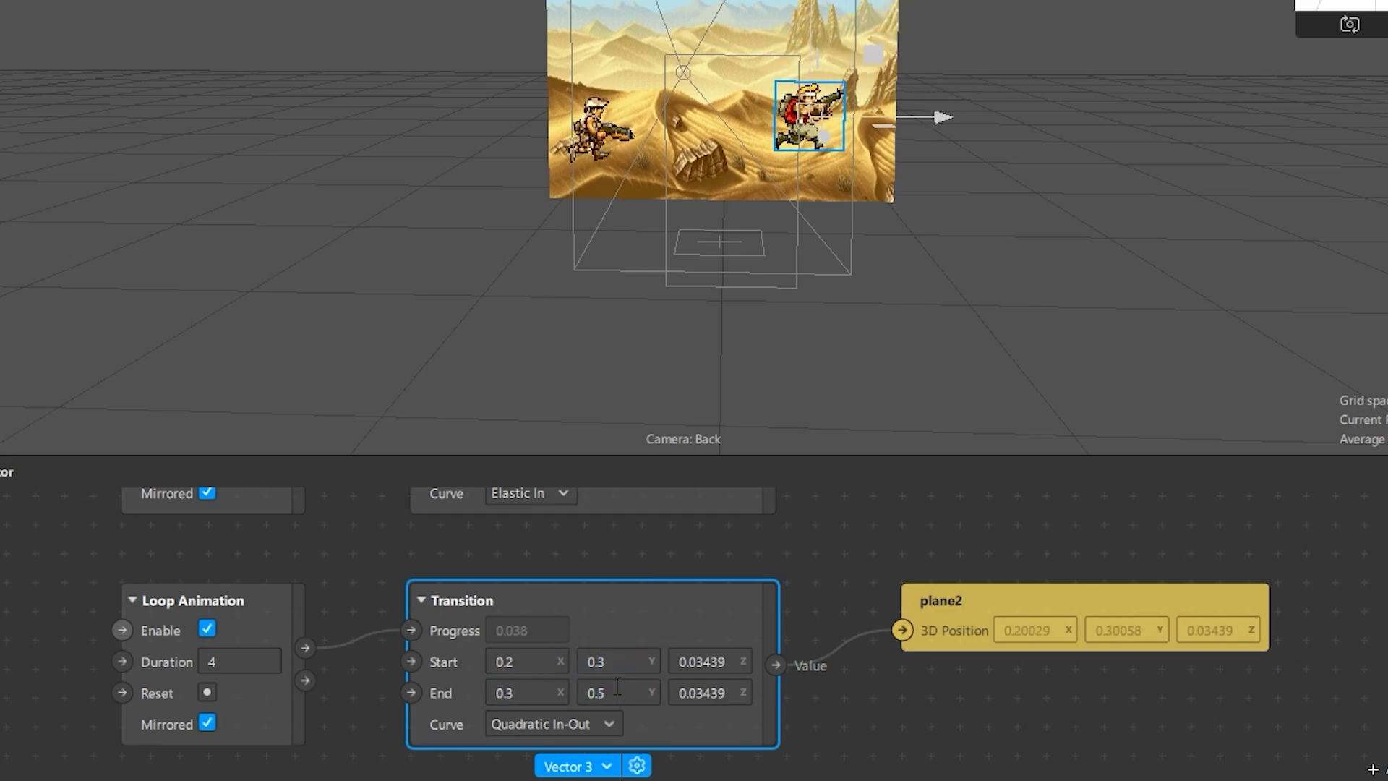
pyautogui.click(708, 662)
pyautogui.write('0.1')
pyautogui.click(713, 687)
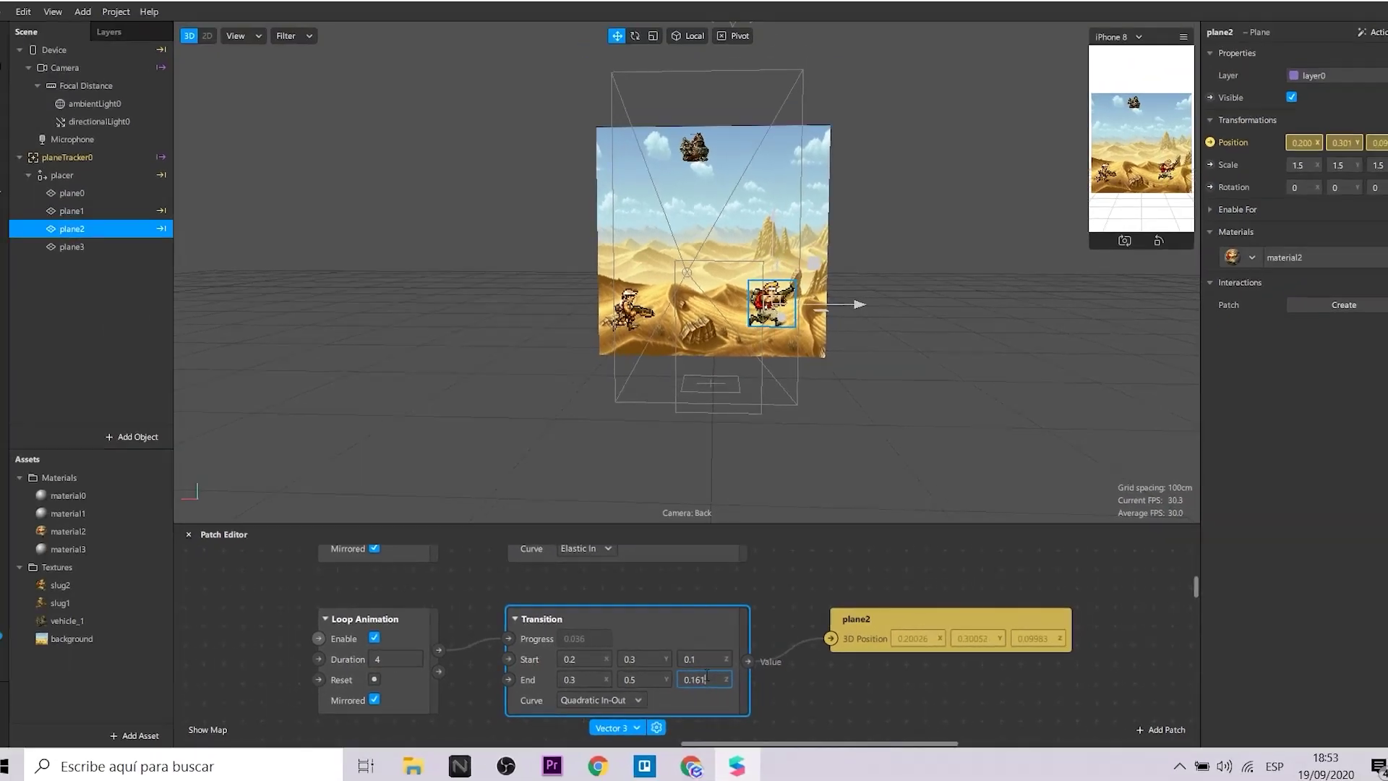
pyautogui.write('0.161')
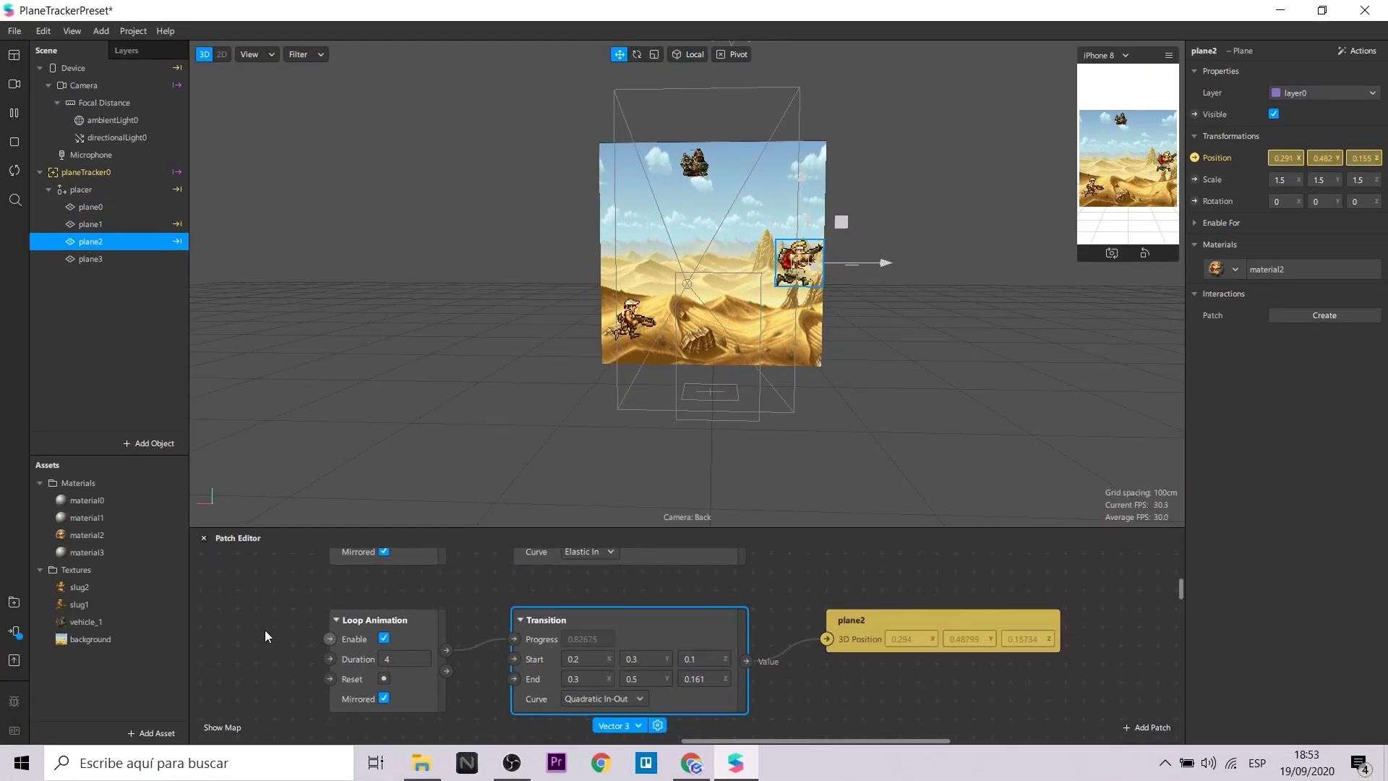
# - Move the slug2 plane's animation patches together above the slug1 plane's patches to free space in the Patch Editor
pyautogui.scroll(2, 264, 631)
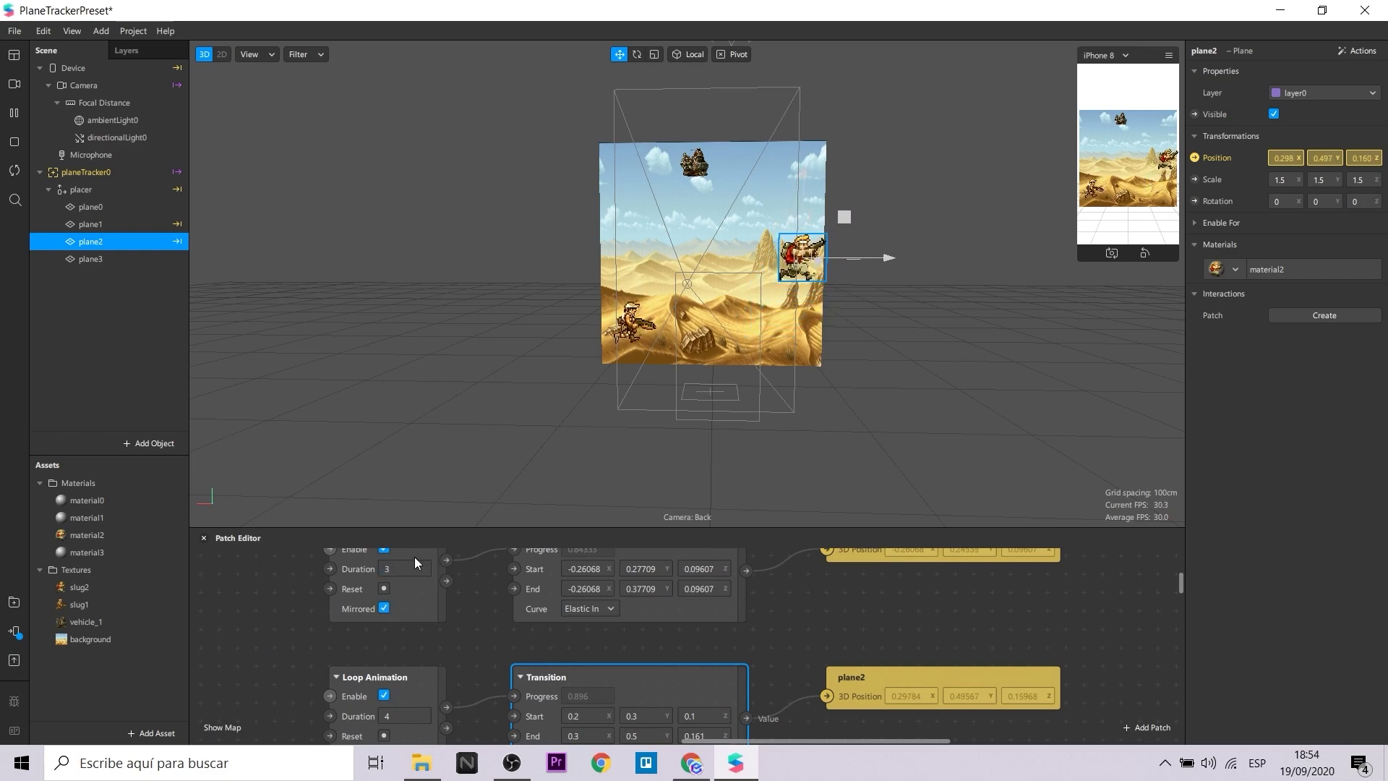
pyautogui.scroll(1, 434, 692)
pyautogui.keyDown('ctrl'); pyautogui.scroll(-2, 433, 693); pyautogui.keyUp('ctrl')
pyautogui.moveTo(433, 693); pyautogui.dragTo(810, 723)
pyautogui.moveTo(641, 691); pyautogui.dragTo(641, 527)
pyautogui.scroll(-1, 775, 614)
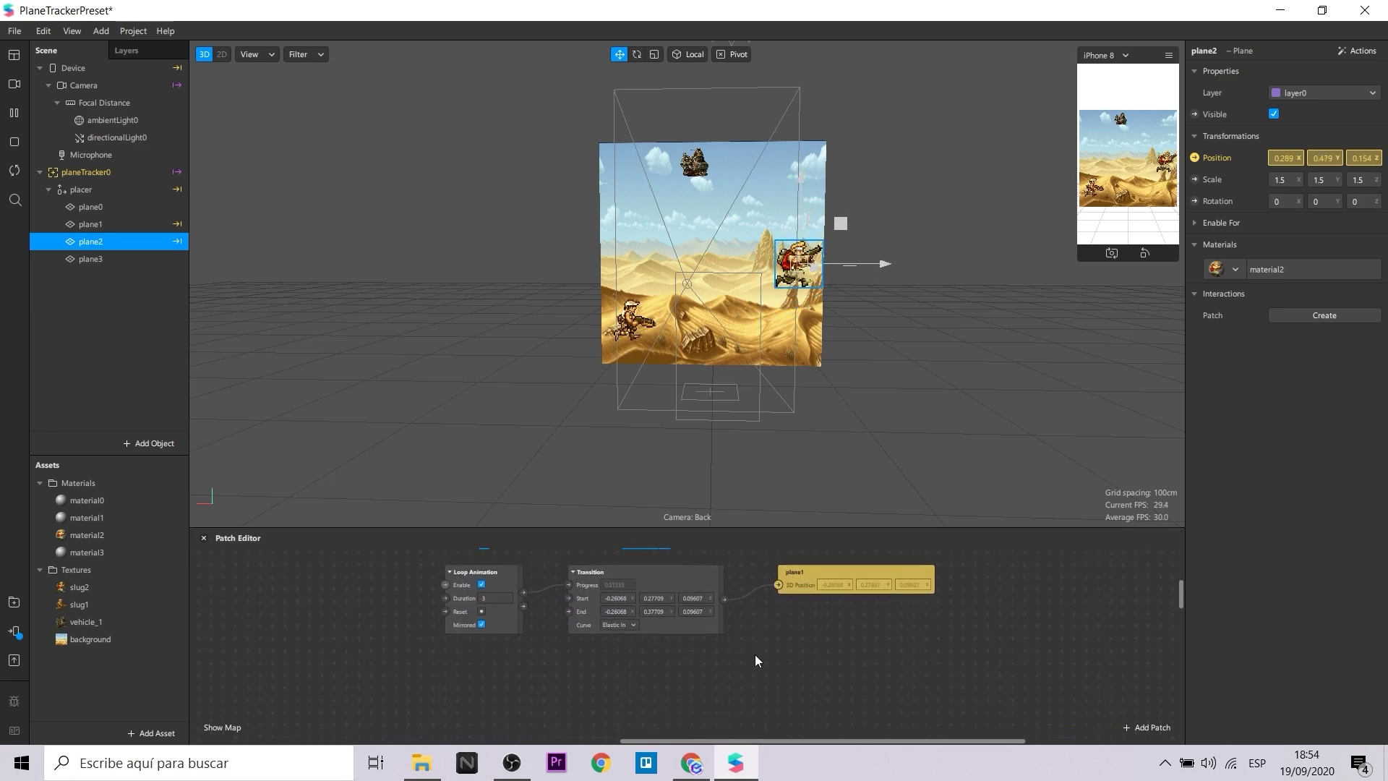
# - Apply the Float animation to the vehicle plane (plane3) and set its Loop Animation duration to 5
pyautogui.click(118, 259)
pyautogui.click(1306, 0)
pyautogui.scroll(-2, 631, 688)
pyautogui.keyDown('ctrl'); pyautogui.scroll(2, 509, 653); pyautogui.keyUp('ctrl')
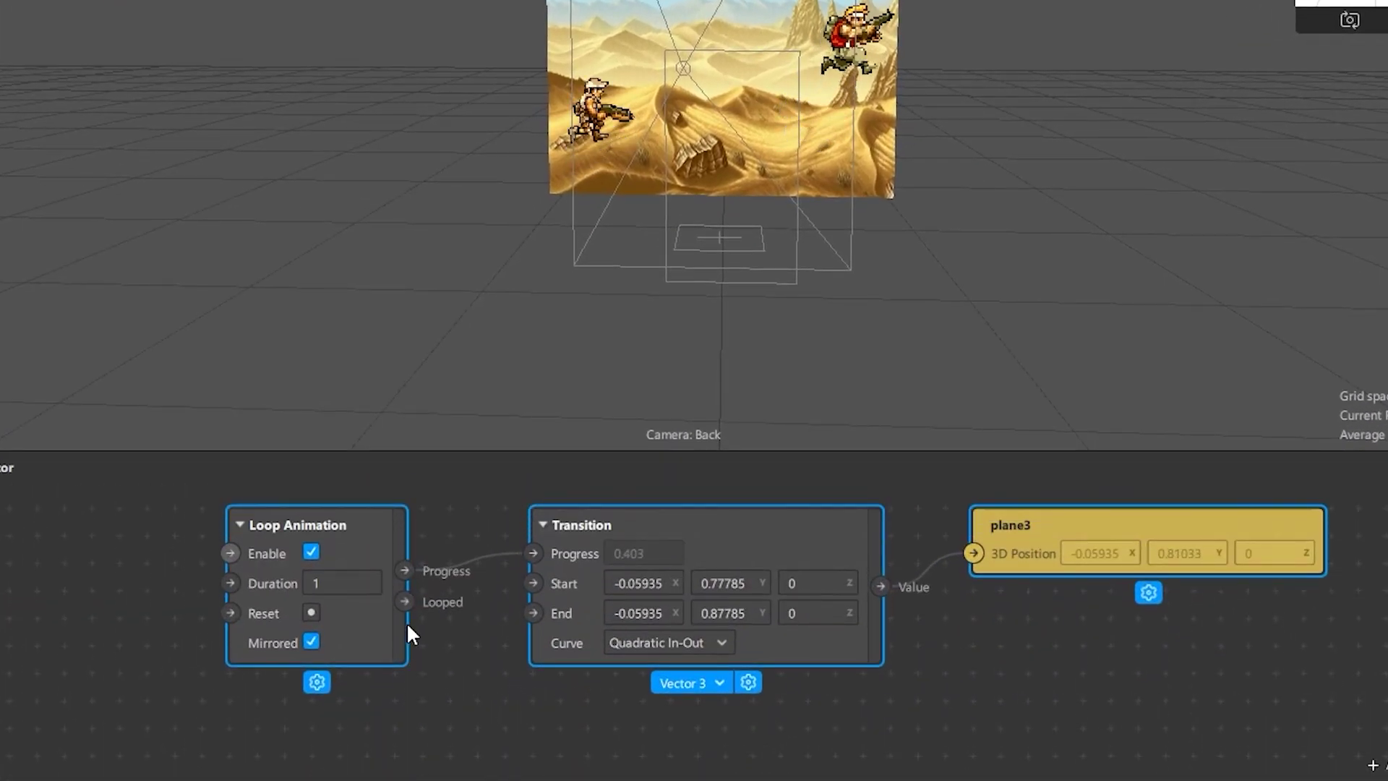
pyautogui.click(396, 595)
pyautogui.write('5')
# - Set the vehicle plane's Transition start to X 0.35, Y 0.8, Z 0.2 and its end to X -0.35, Y 0.7, Z 0.2
pyautogui.click(667, 601)
pyautogui.write('0.35')
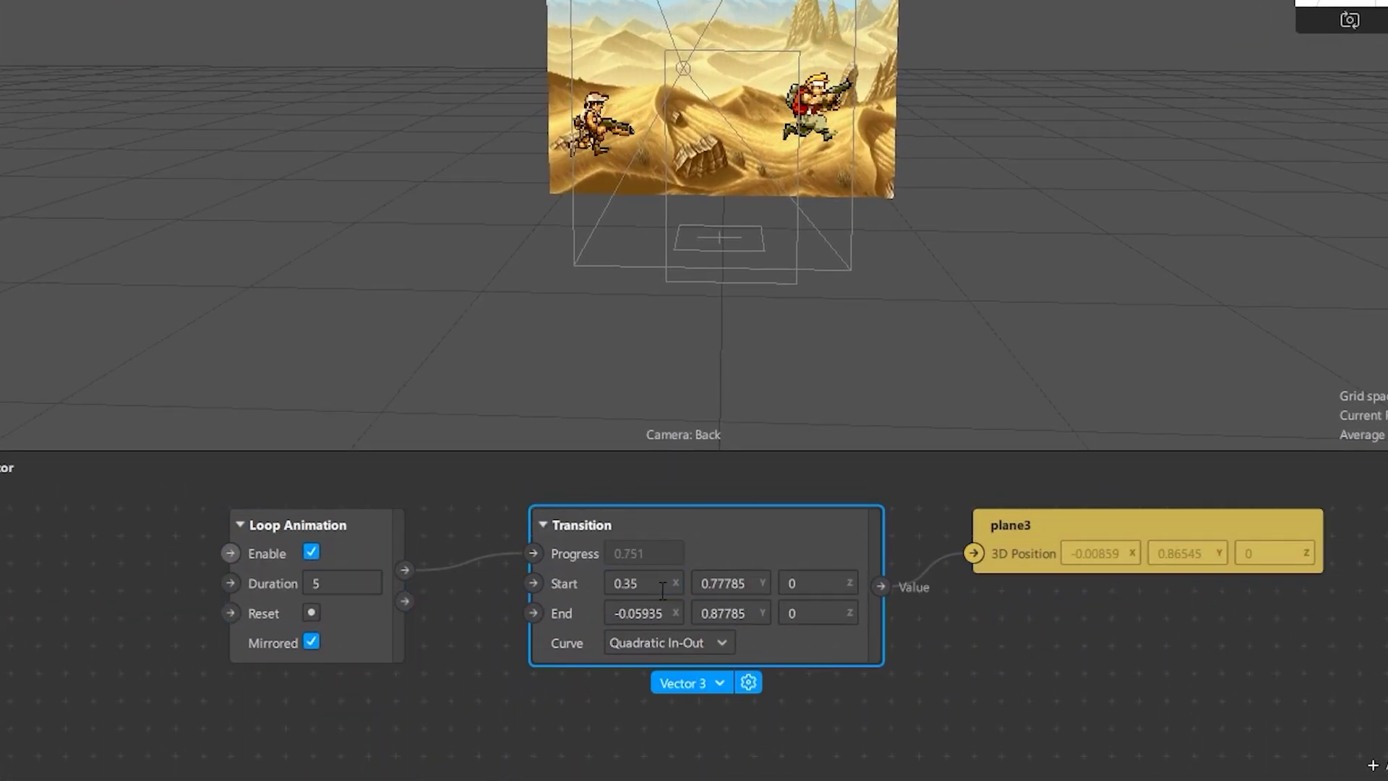
pyautogui.click(652, 613)
pyautogui.write('-0.35')
pyautogui.click(730, 583)
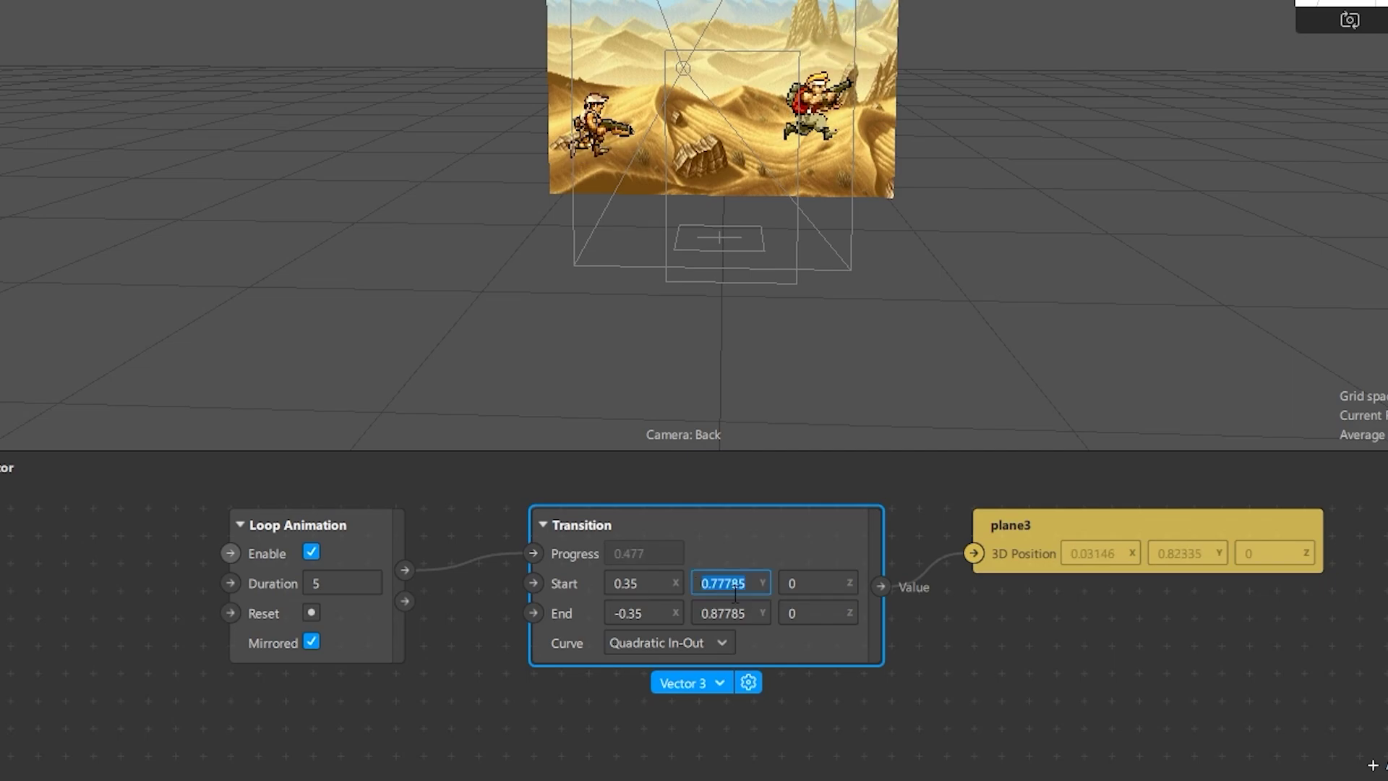
pyautogui.write('0.8')
pyautogui.click(726, 613)
pyautogui.write('0.7')
pyautogui.click(816, 583)
pyautogui.write('0.2')
pyautogui.click(816, 613)
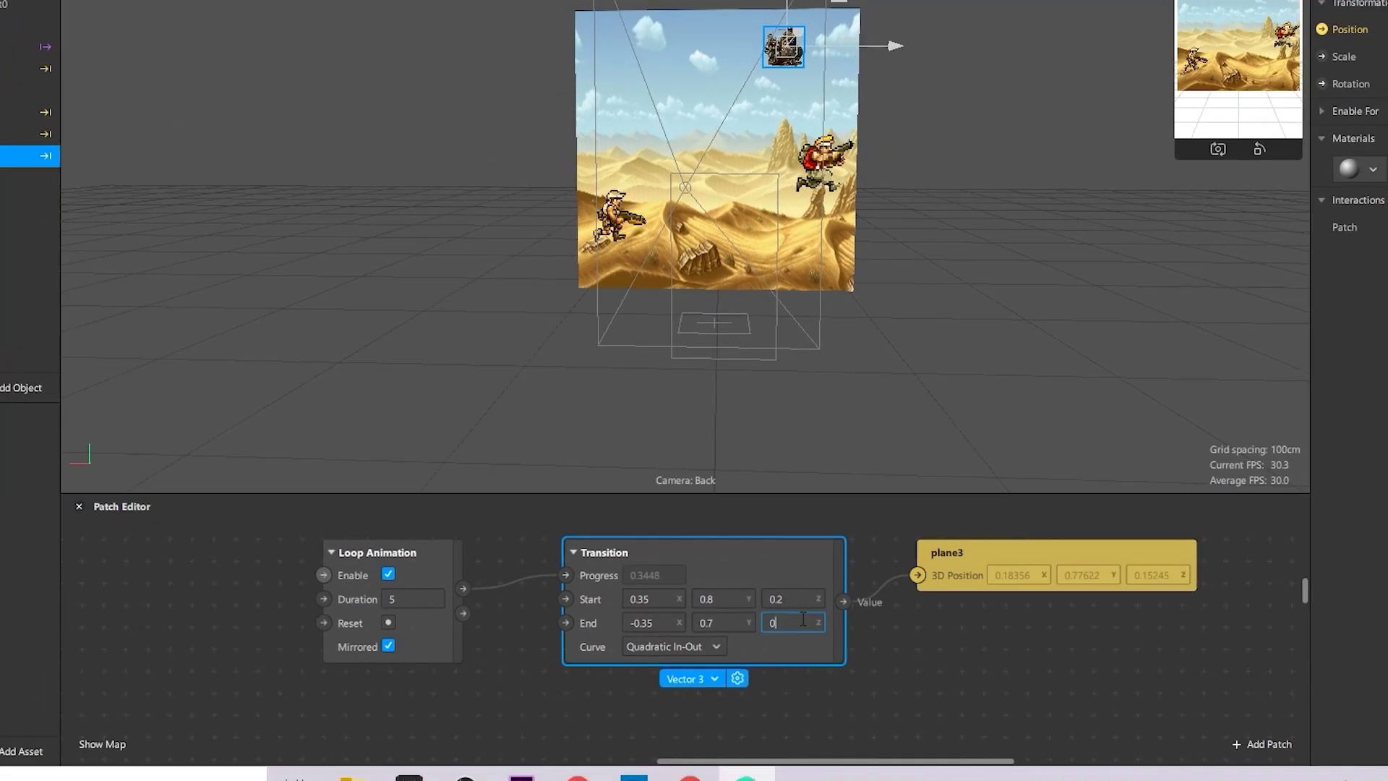
pyautogui.write('0.2')
pyautogui.press('Return')
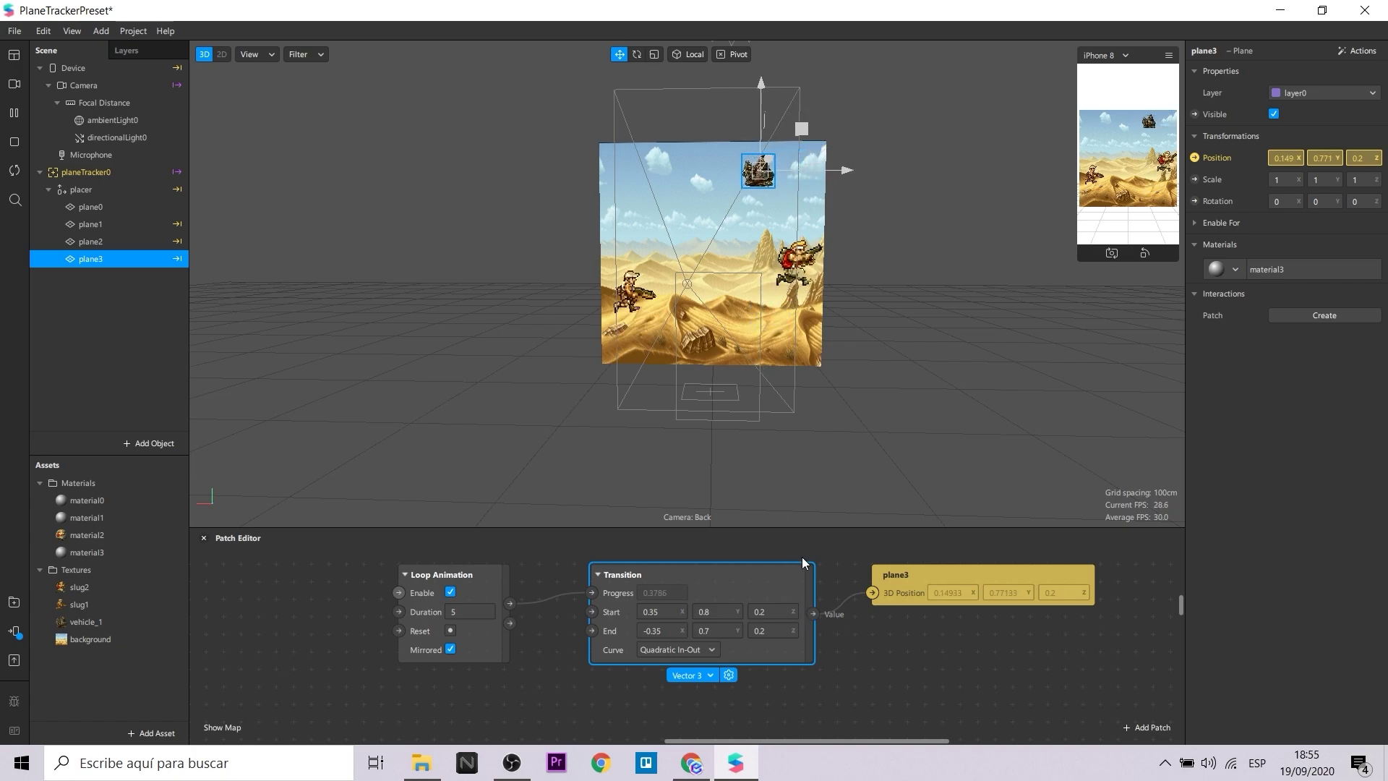
pyautogui.scroll(2, 570, 626)
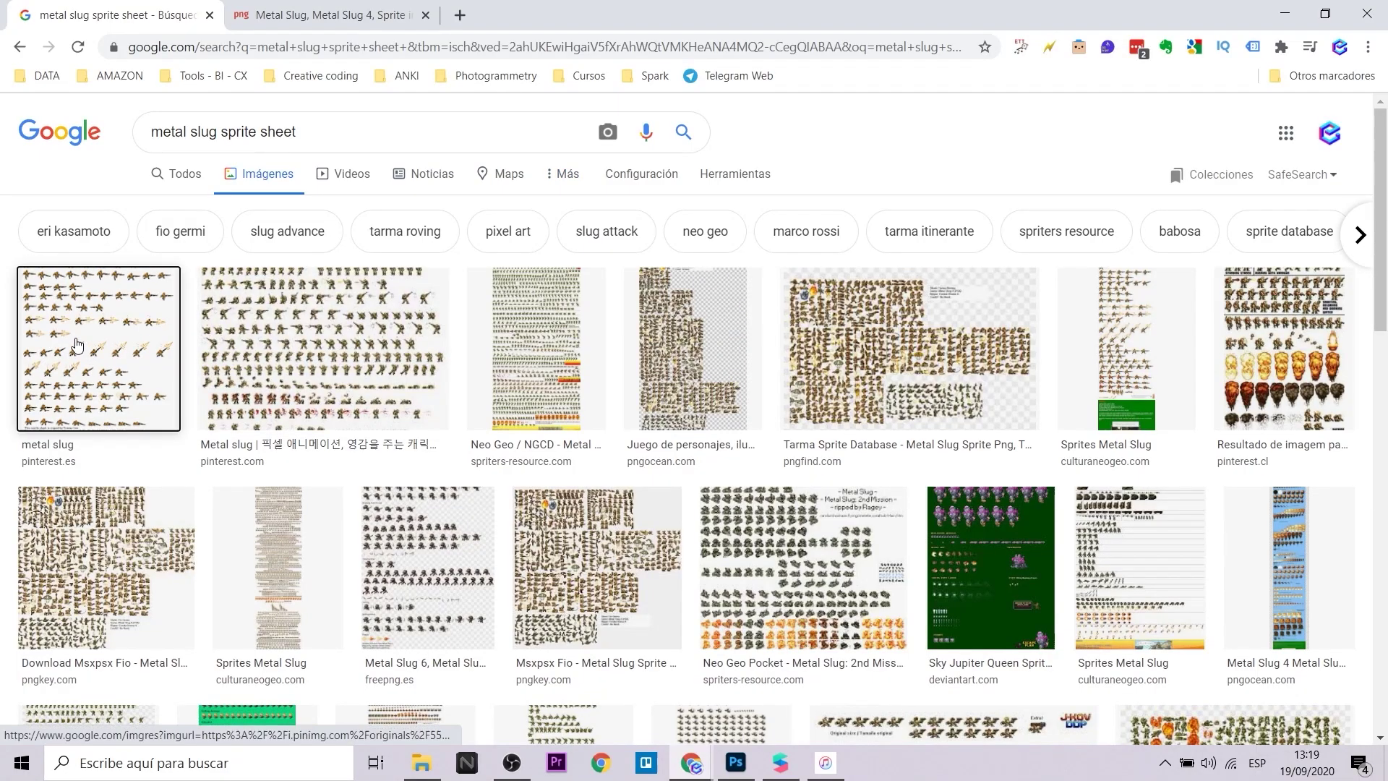
# - In the browser, examine the metal slug sprite sheet image results, previewing several character sheets and the explosion sheet
pyautogui.click(77, 346)
pyautogui.scroll(-7, 1159, 394)
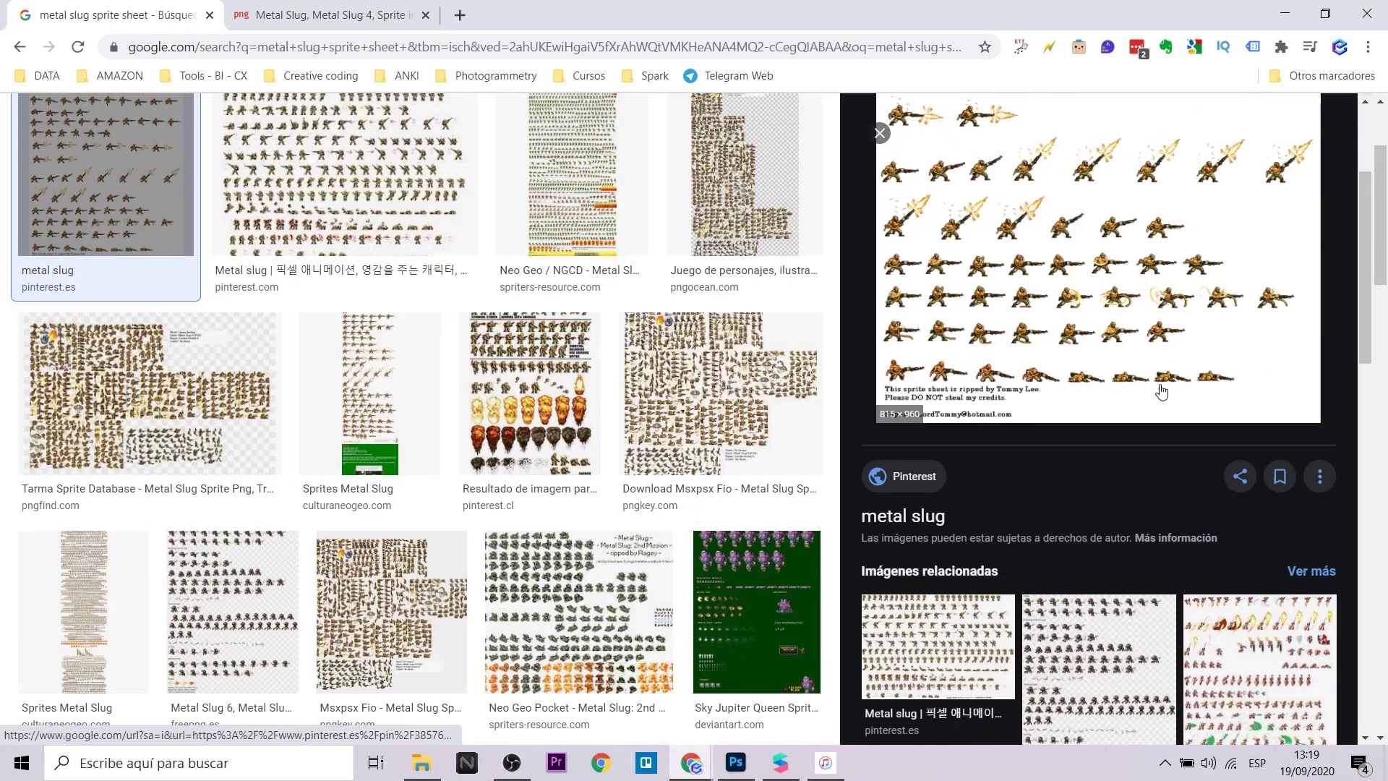
pyautogui.click(727, 206)
pyautogui.scroll(-2, 396, 375)
pyautogui.click(396, 374)
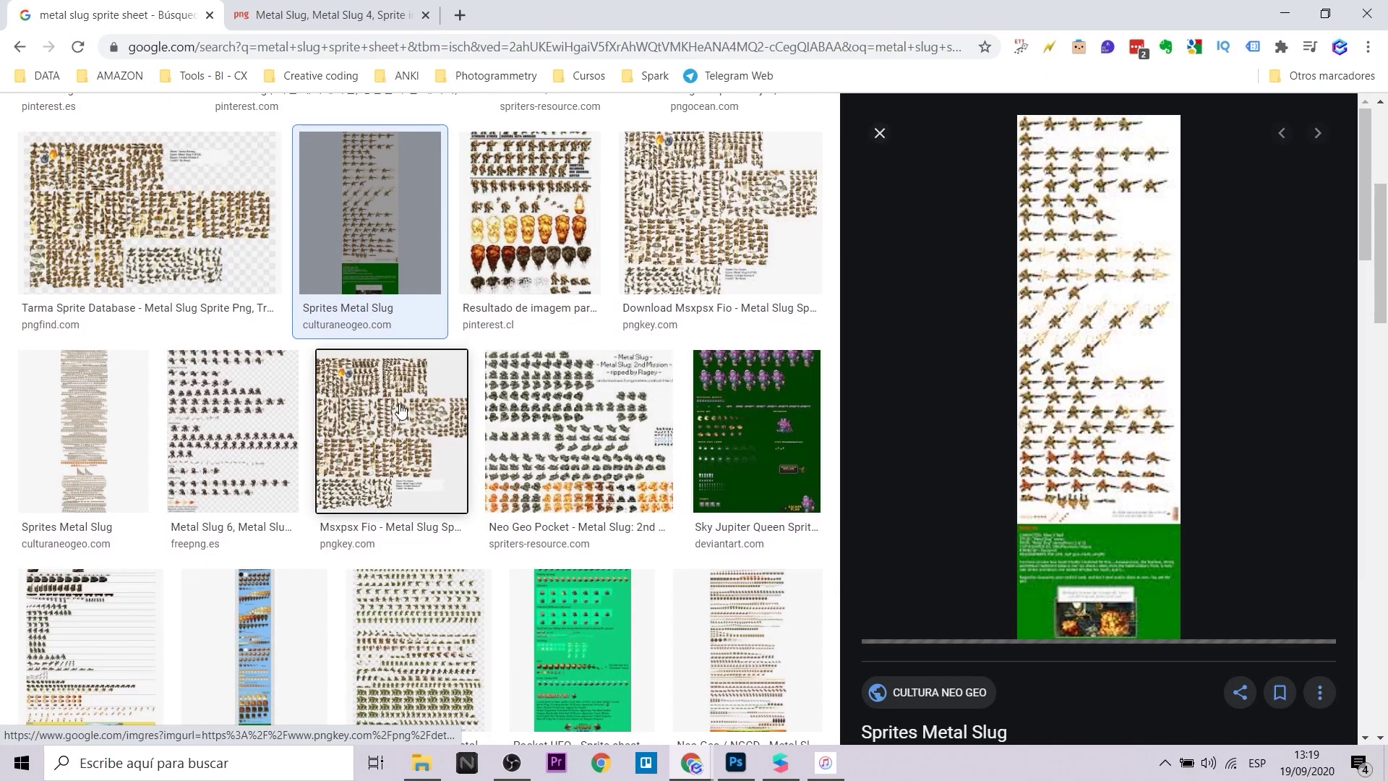
pyautogui.press('Left')
pyautogui.press('Left')
pyautogui.scroll(-5, 448, 403)
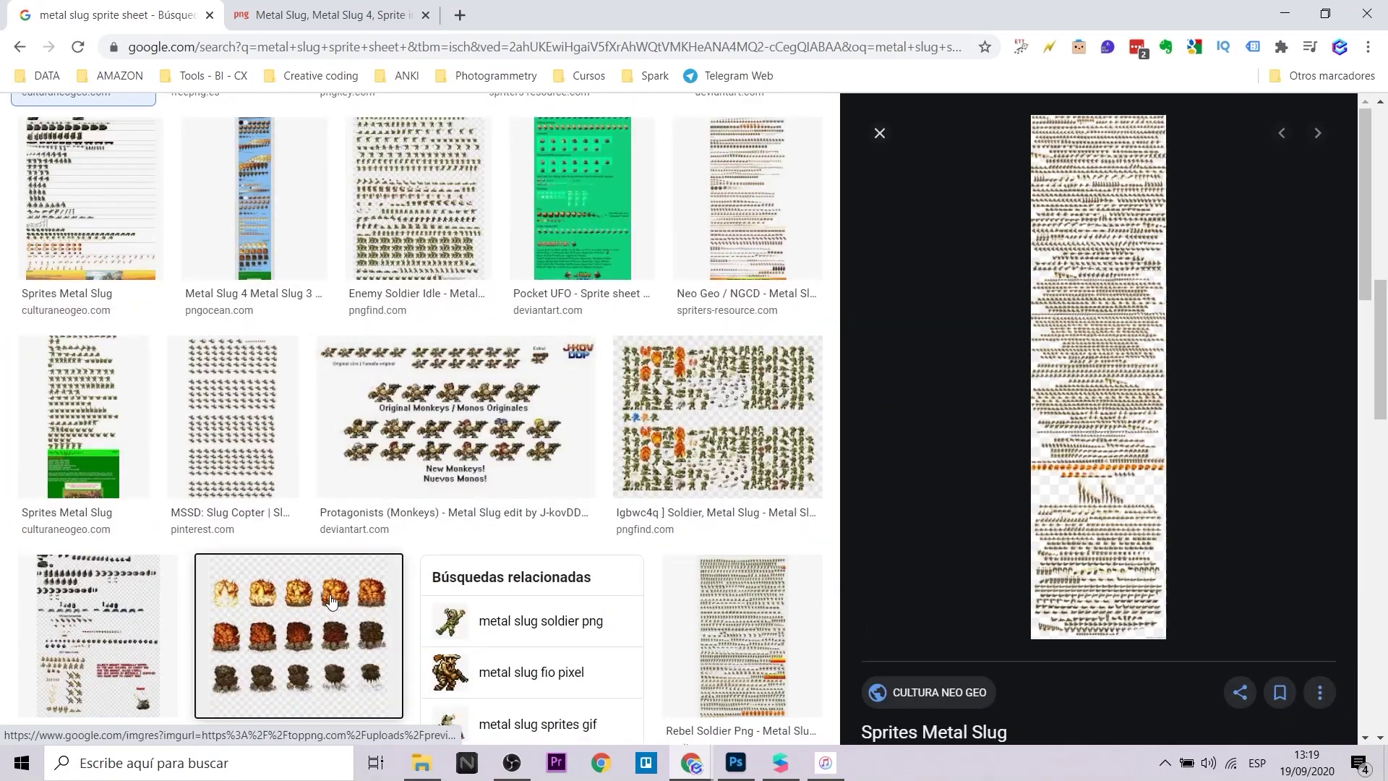
pyautogui.click(298, 589)
pyautogui.scroll(-1, 1214, 328)
pyautogui.scroll(3, 1215, 331)
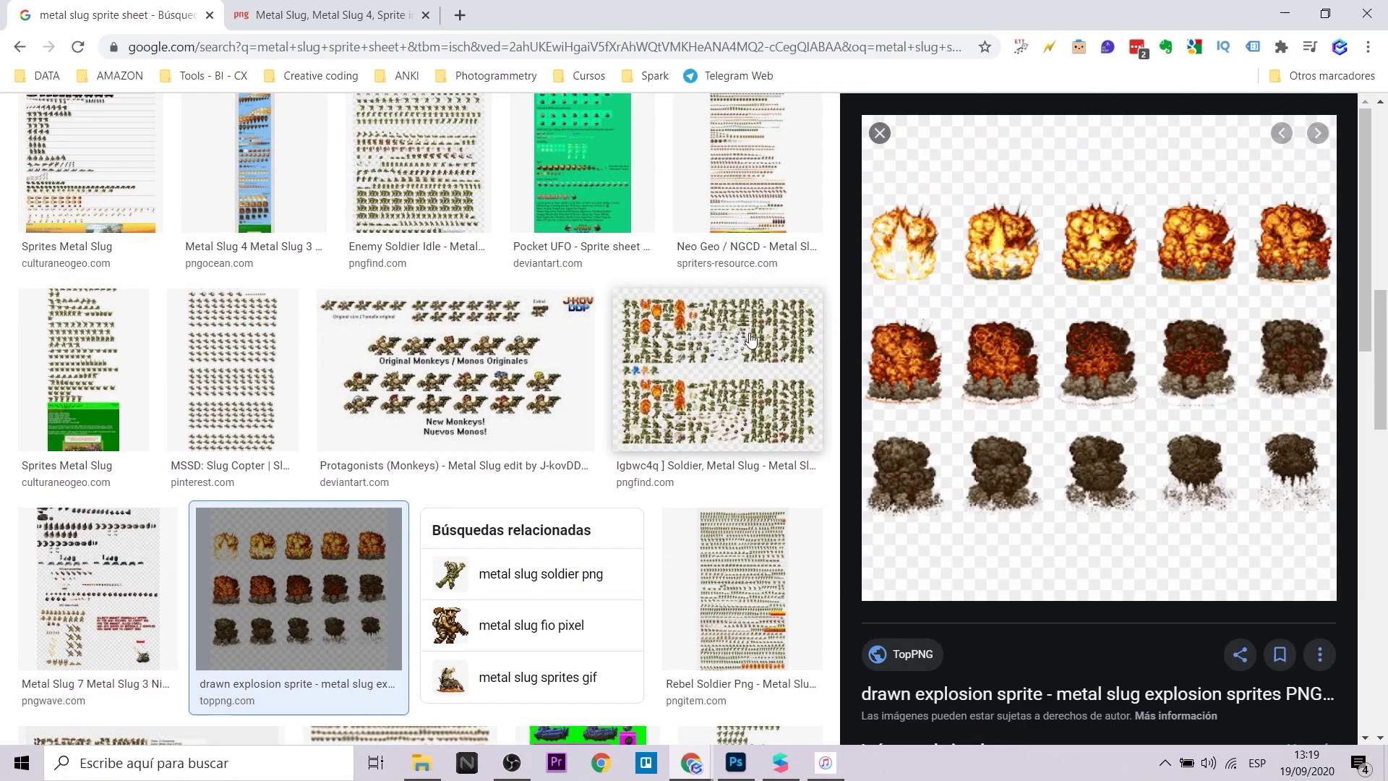
pyautogui.click(619, 324)
pyautogui.scroll(5, 615, 323)
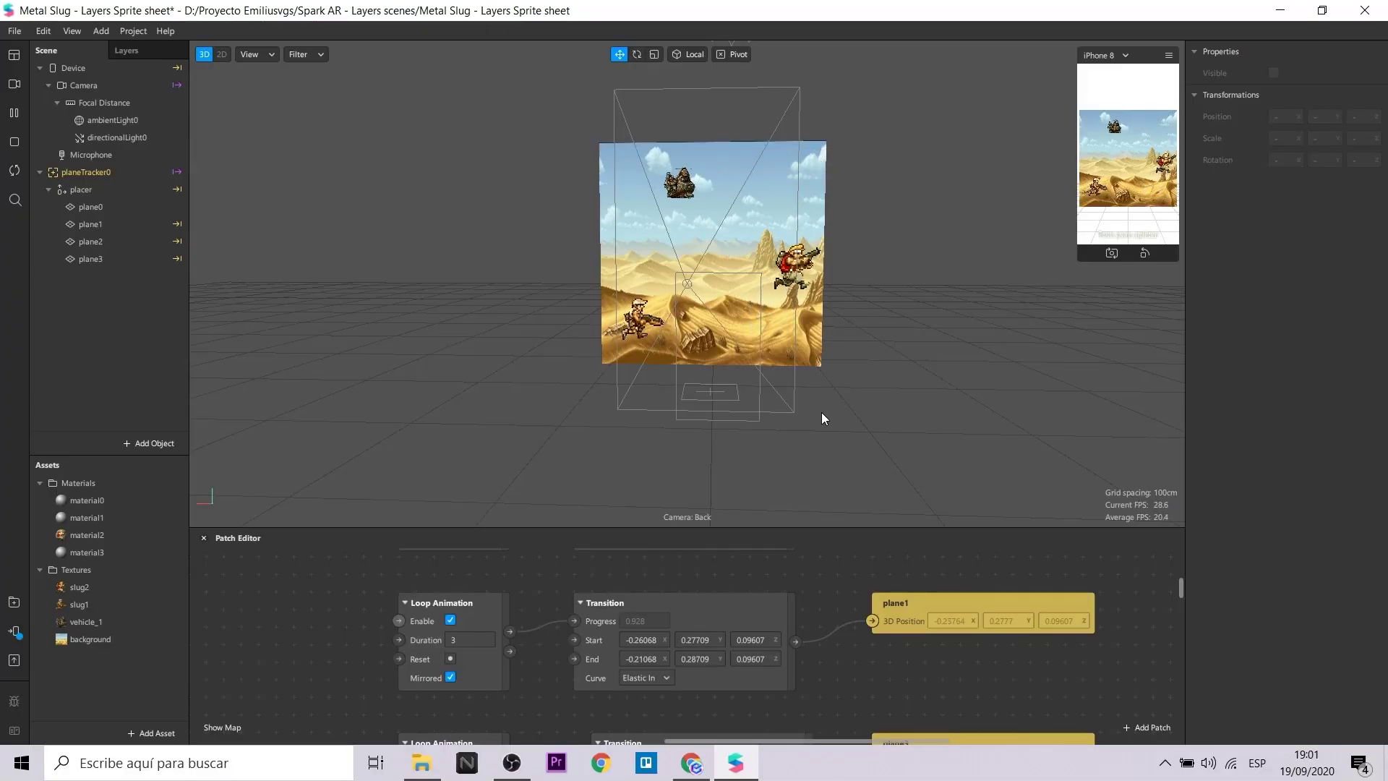
# - Back in Spark AR Studio, add a new plane under placer and raise it to about Y 0.48
pyautogui.click(65, 191)
pyautogui.rightClick(66, 193)
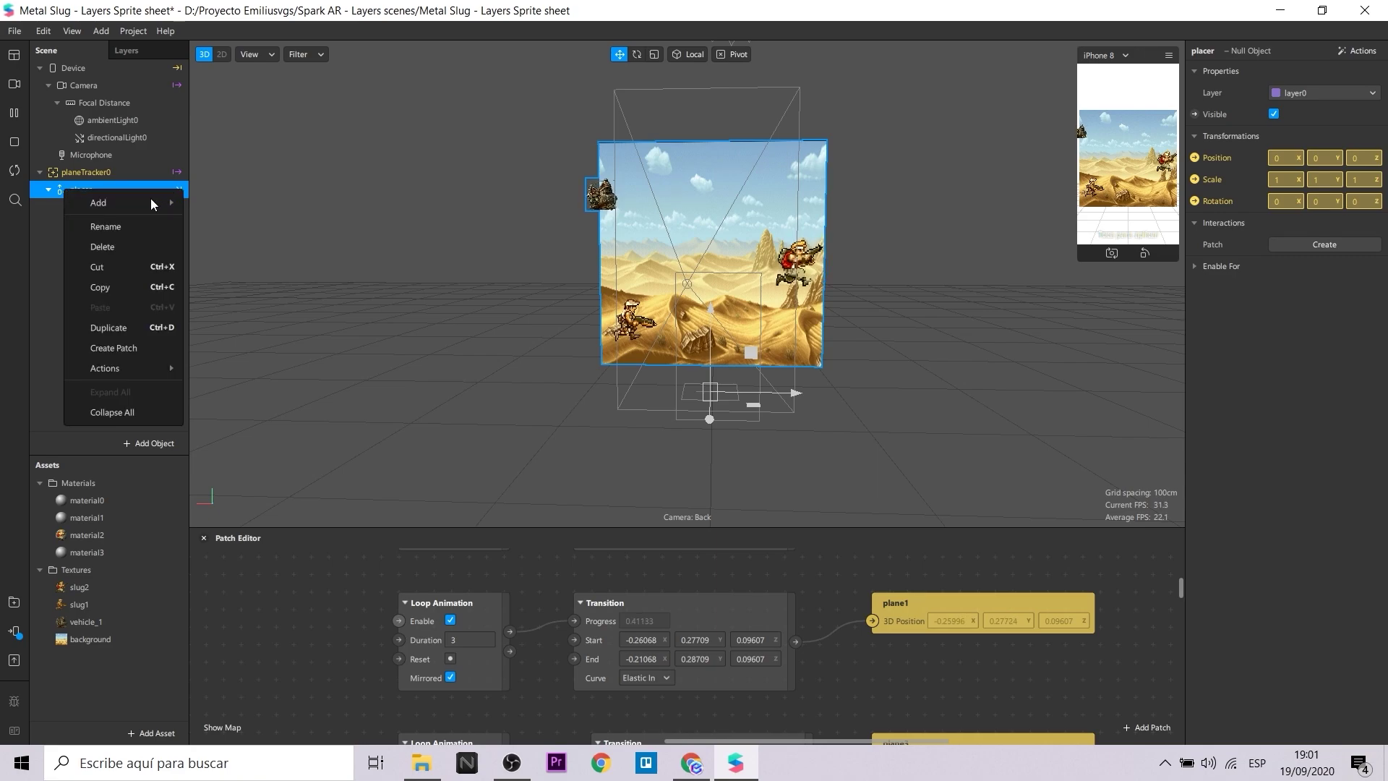
pyautogui.moveTo(137, 202)
pyautogui.click(273, 289)
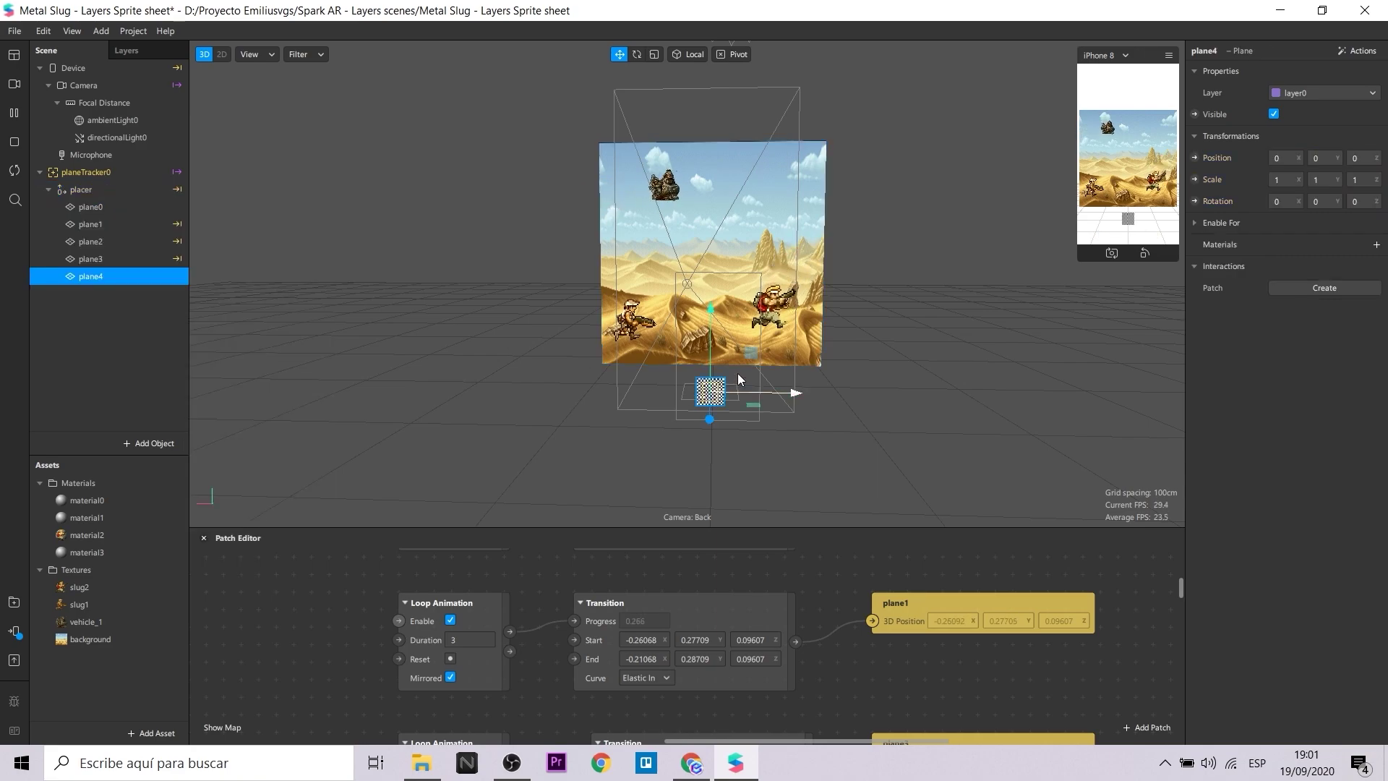
pyautogui.moveTo(709, 325); pyautogui.dragTo(701, 179)
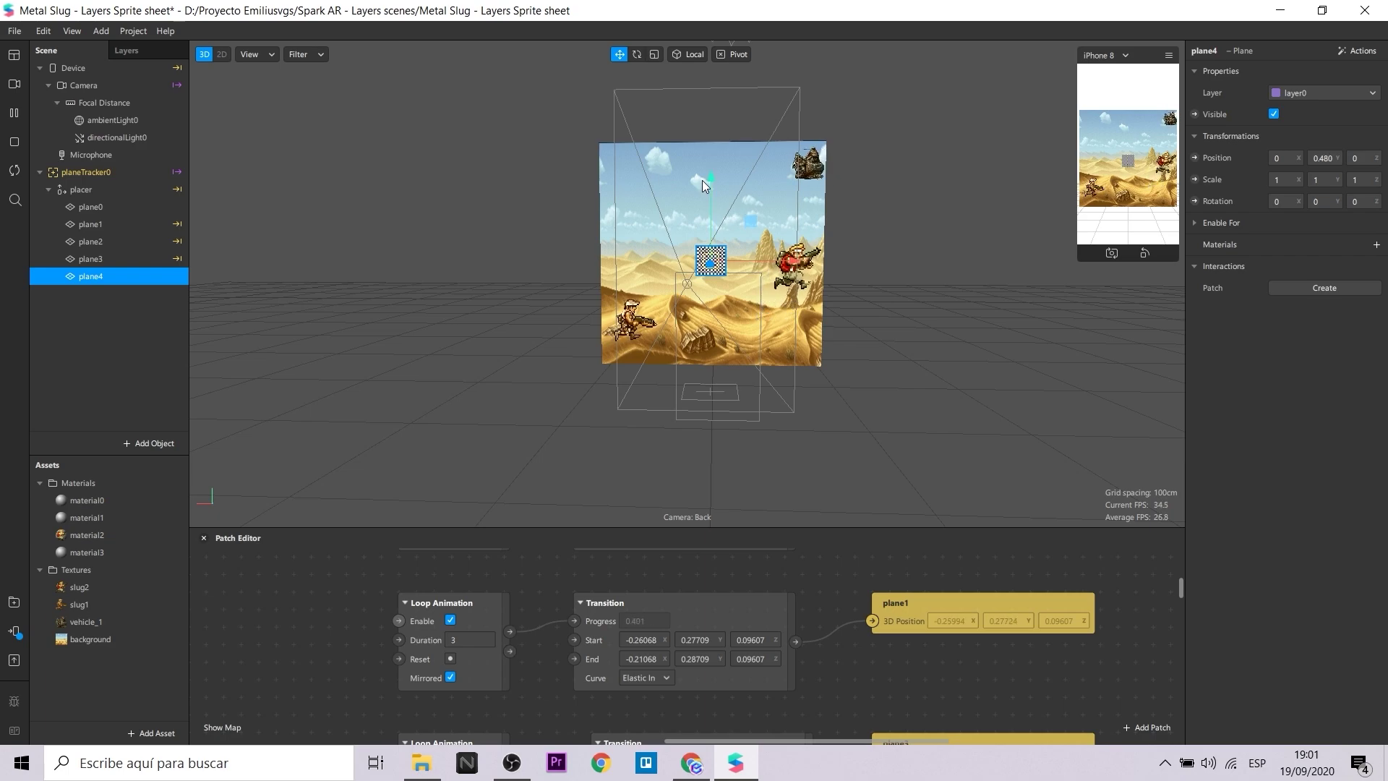
# - Create a new material for plane4 and set the material's shader type to Flat
pyautogui.click(1377, 246)
pyautogui.click(1330, 352)
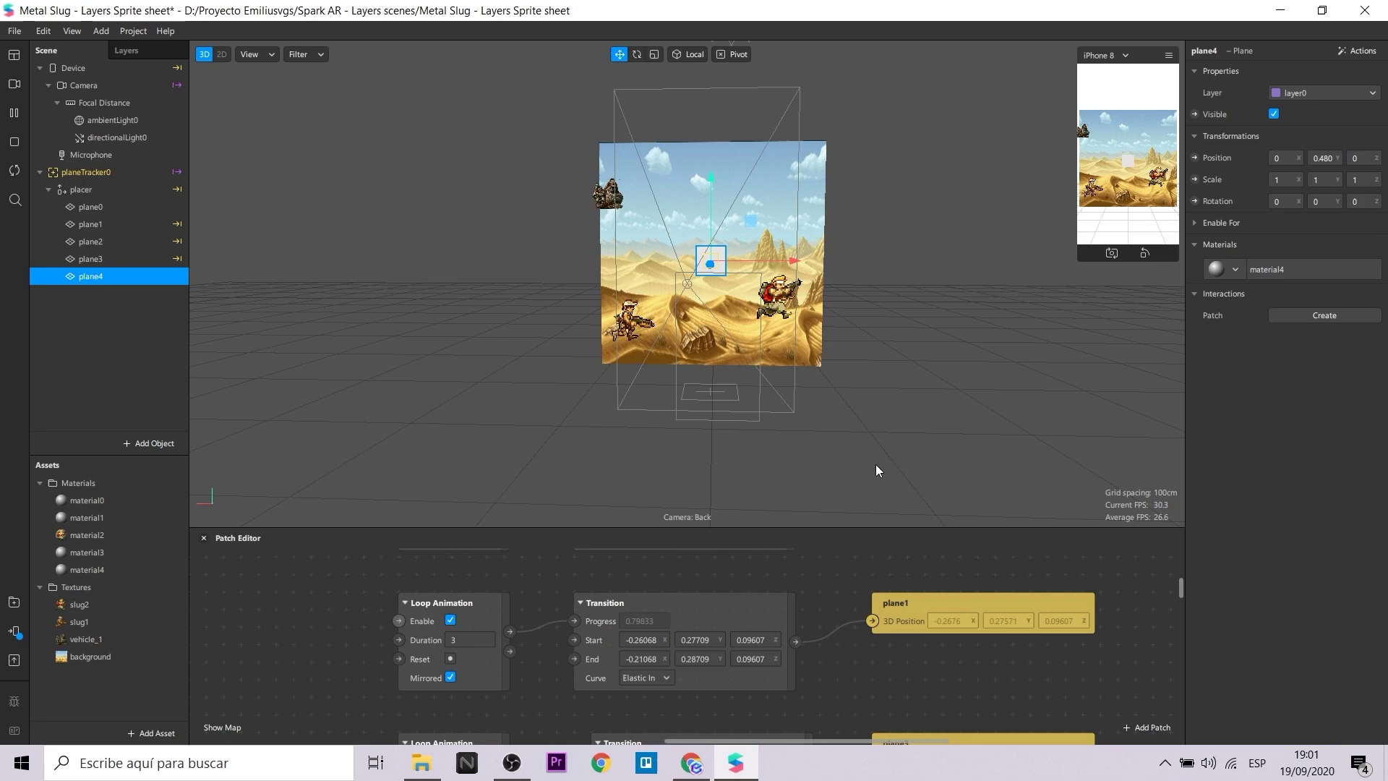
pyautogui.click(82, 571)
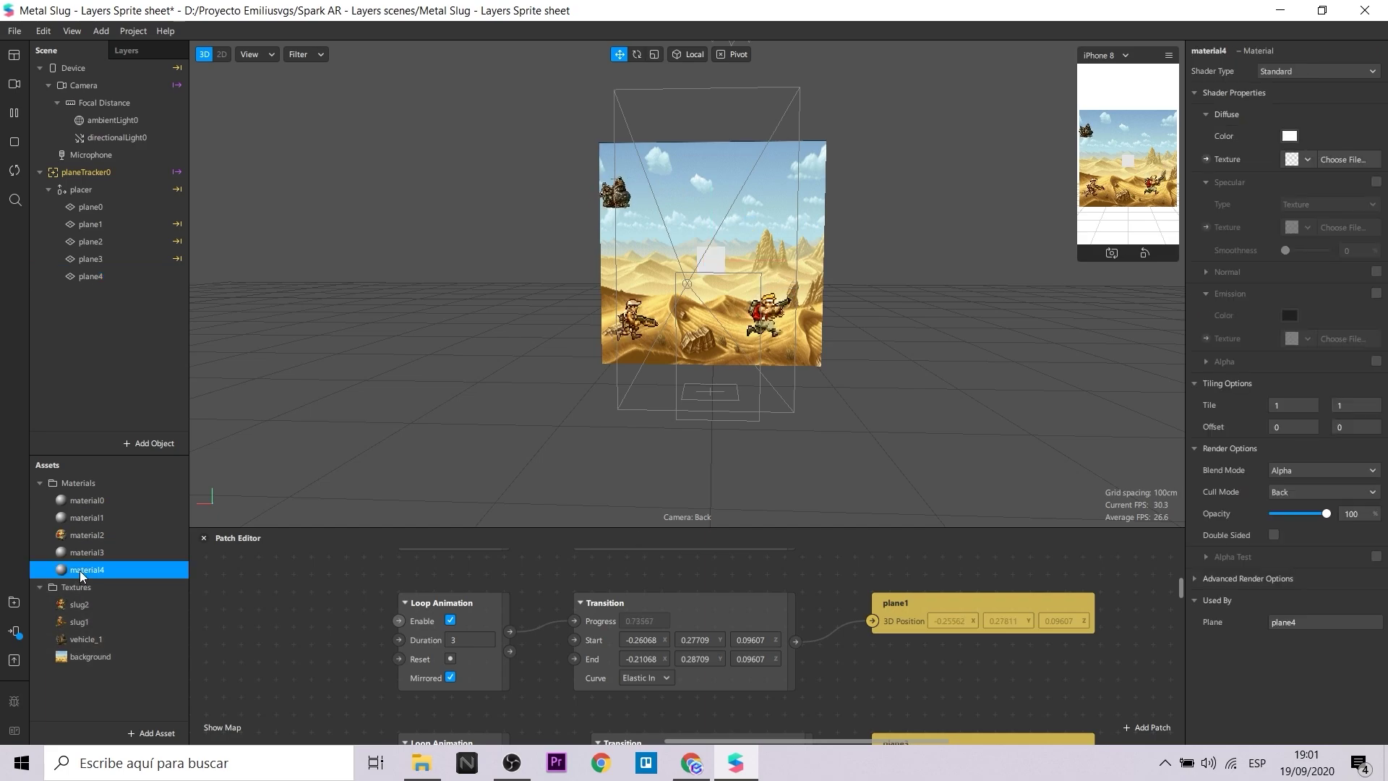
pyautogui.click(1274, 72)
pyautogui.click(1278, 77)
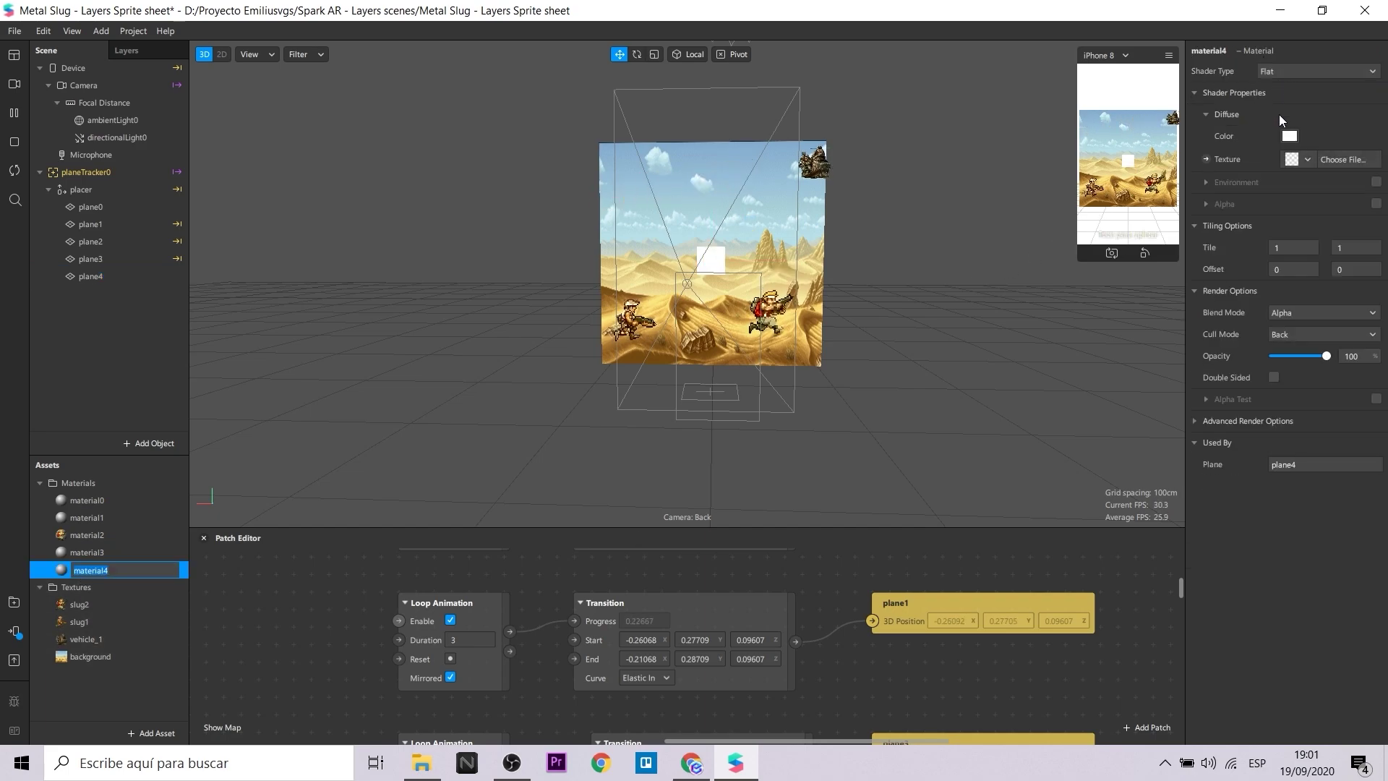
# - Assign a new animation sequence as the diffuse texture of plane4's material, keeping the default sequence name
pyautogui.click(1307, 157)
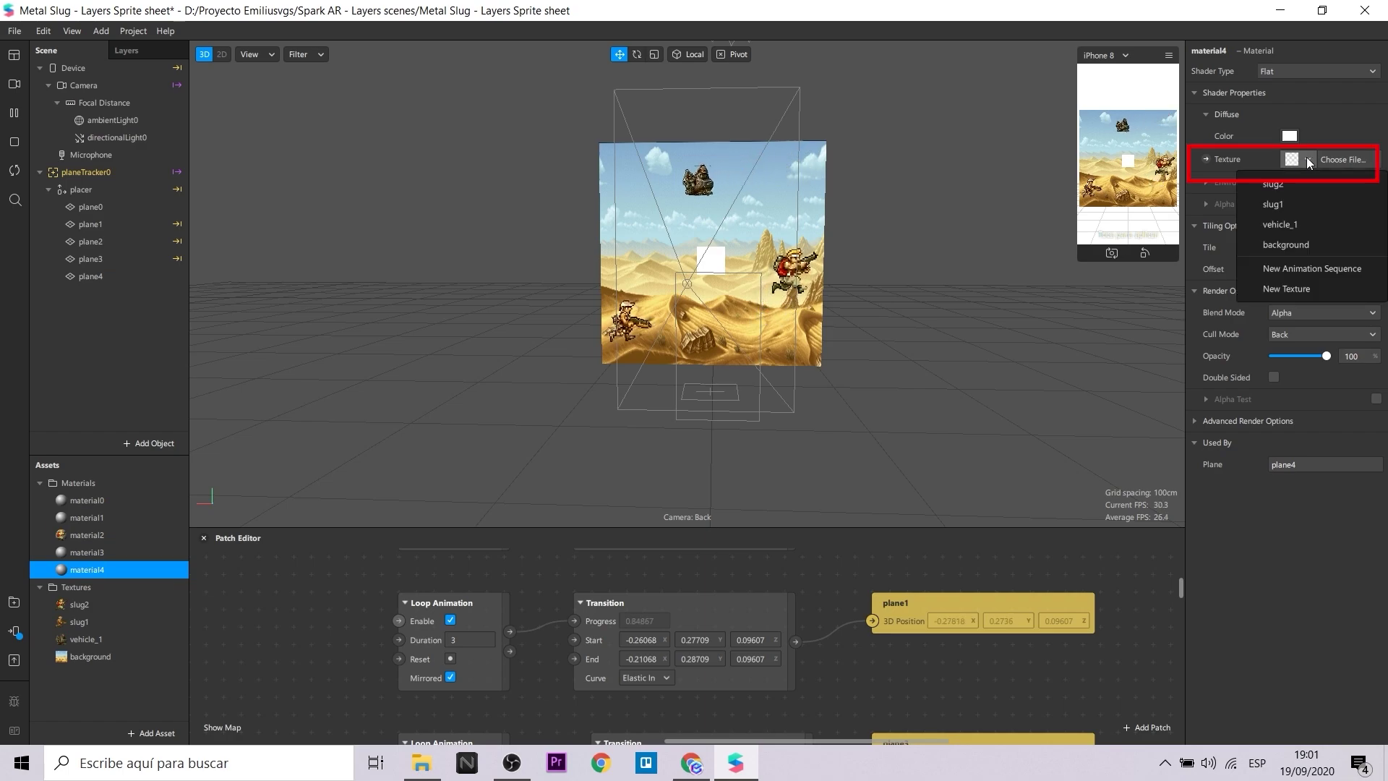
pyautogui.click(1299, 270)
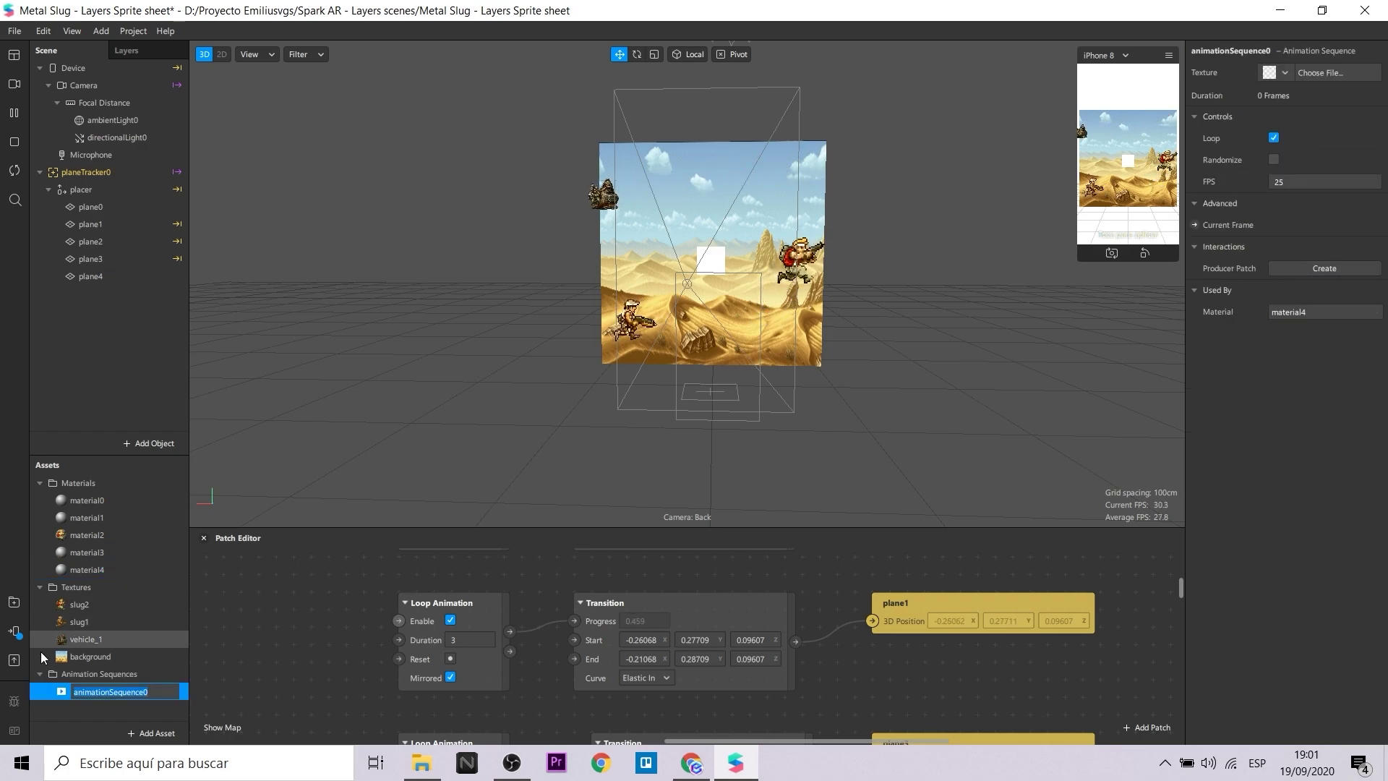
pyautogui.press('Return')
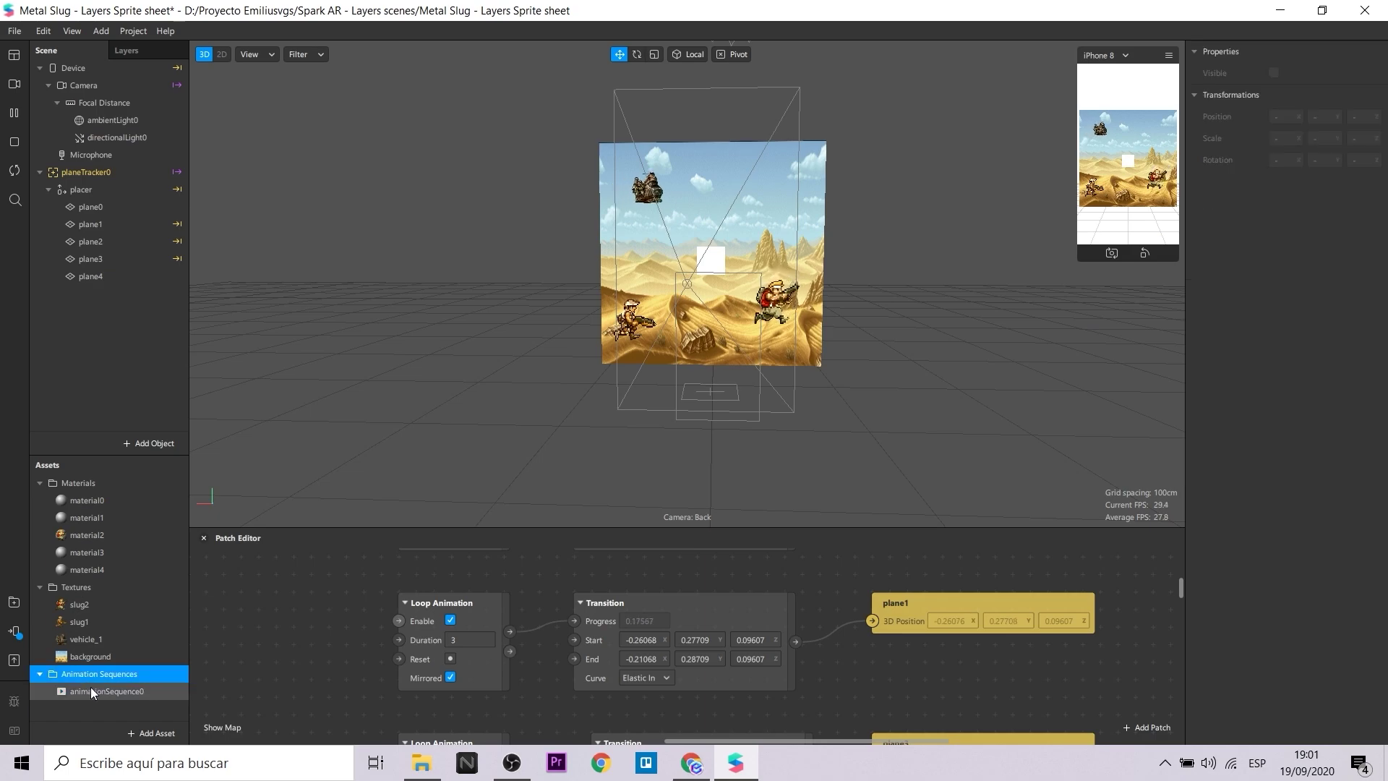
# - Import the explosion image as a new image texture for the animation sequence
pyautogui.click(1285, 73)
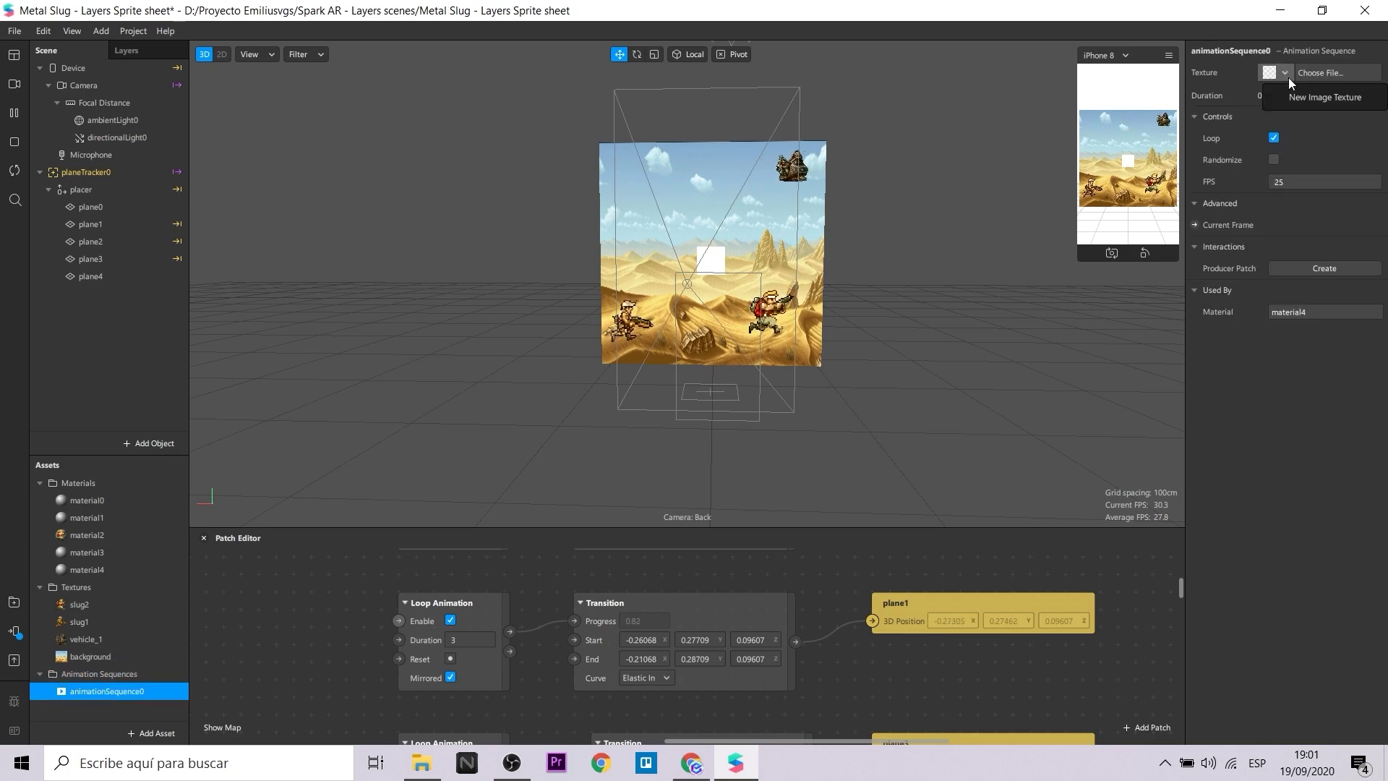
pyautogui.click(1325, 97)
pyautogui.click(494, 170)
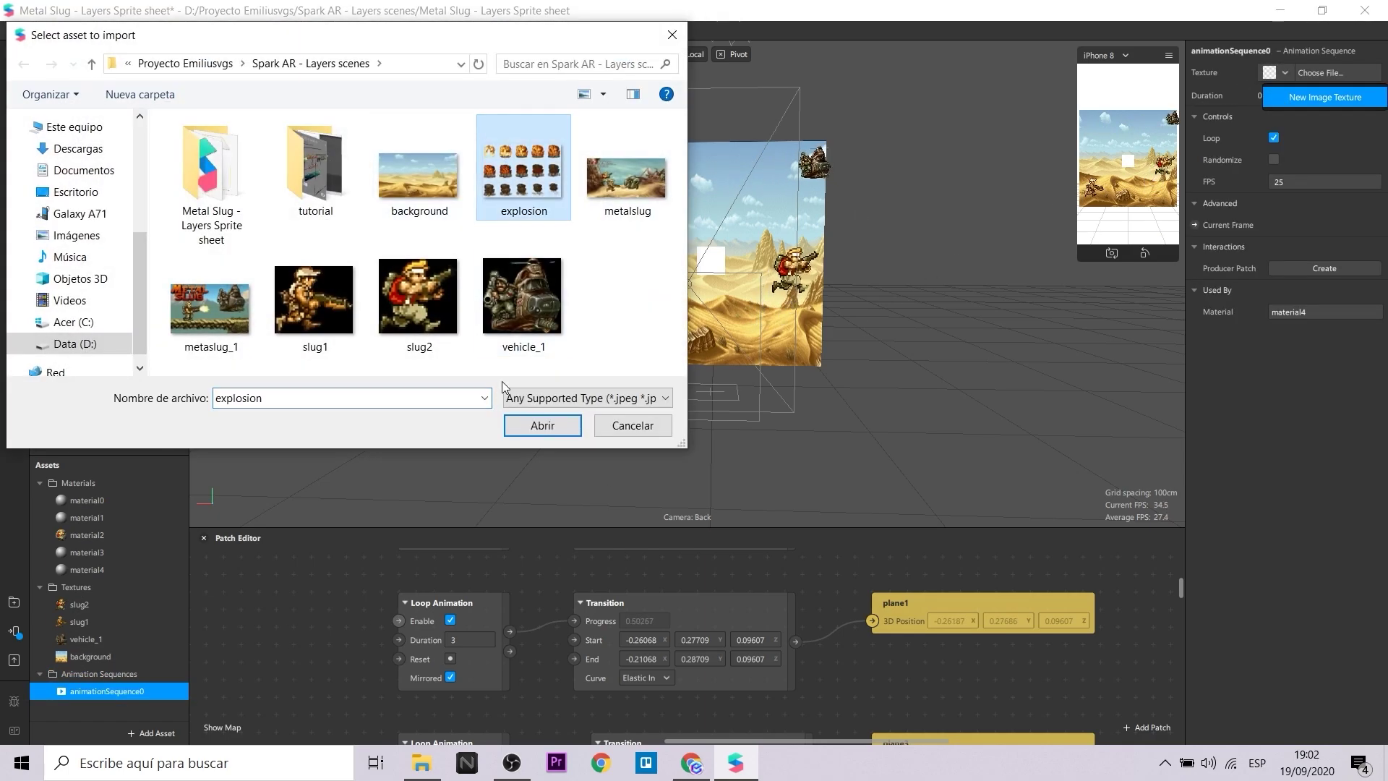
pyautogui.click(524, 429)
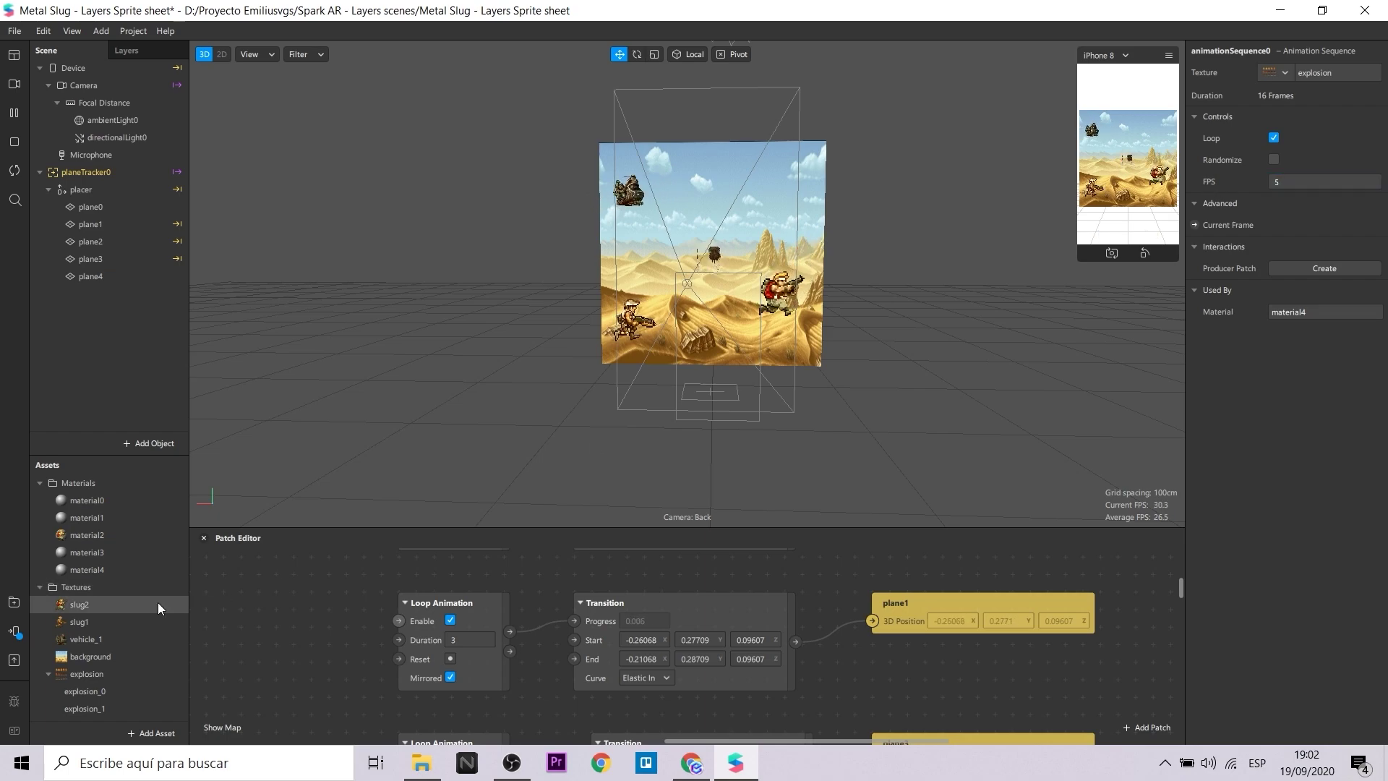
# - Set the explosion texture's sprite sheet grid to 3 rows, 5 columns and 15 sprites
pyautogui.scroll(-1, 158, 601)
pyautogui.click(130, 599)
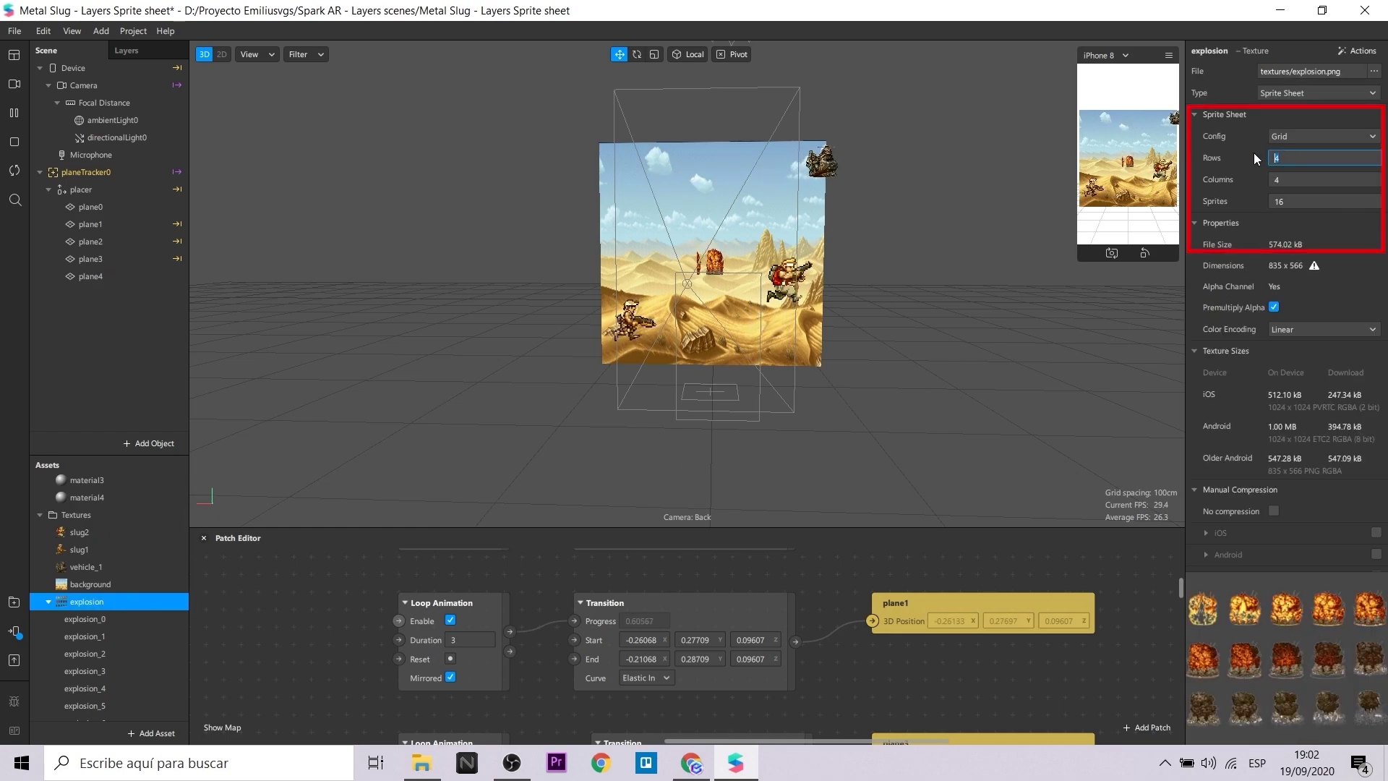
pyautogui.write('3')
pyautogui.press('Return')
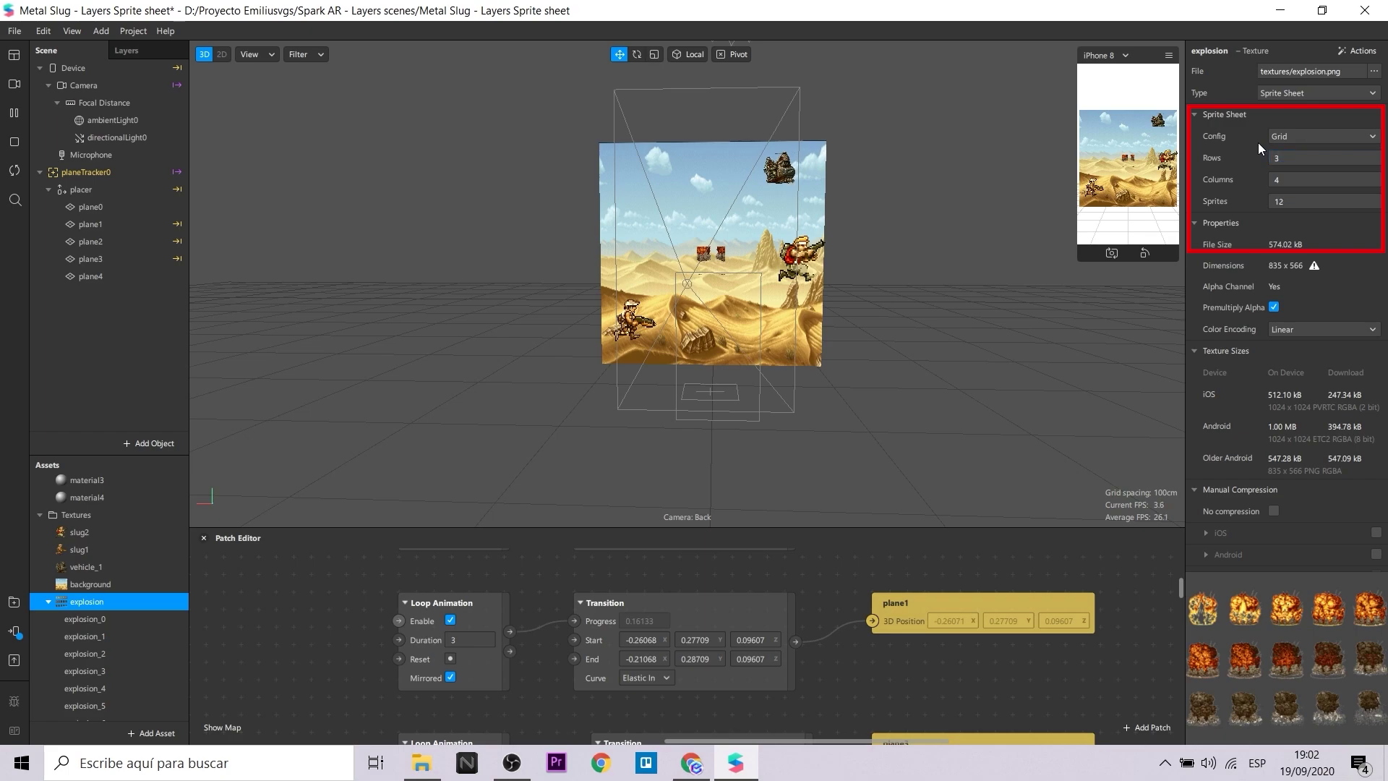
pyautogui.moveTo(1292, 179); pyautogui.dragTo(1248, 175)
pyautogui.write('5')
pyautogui.press('Return')
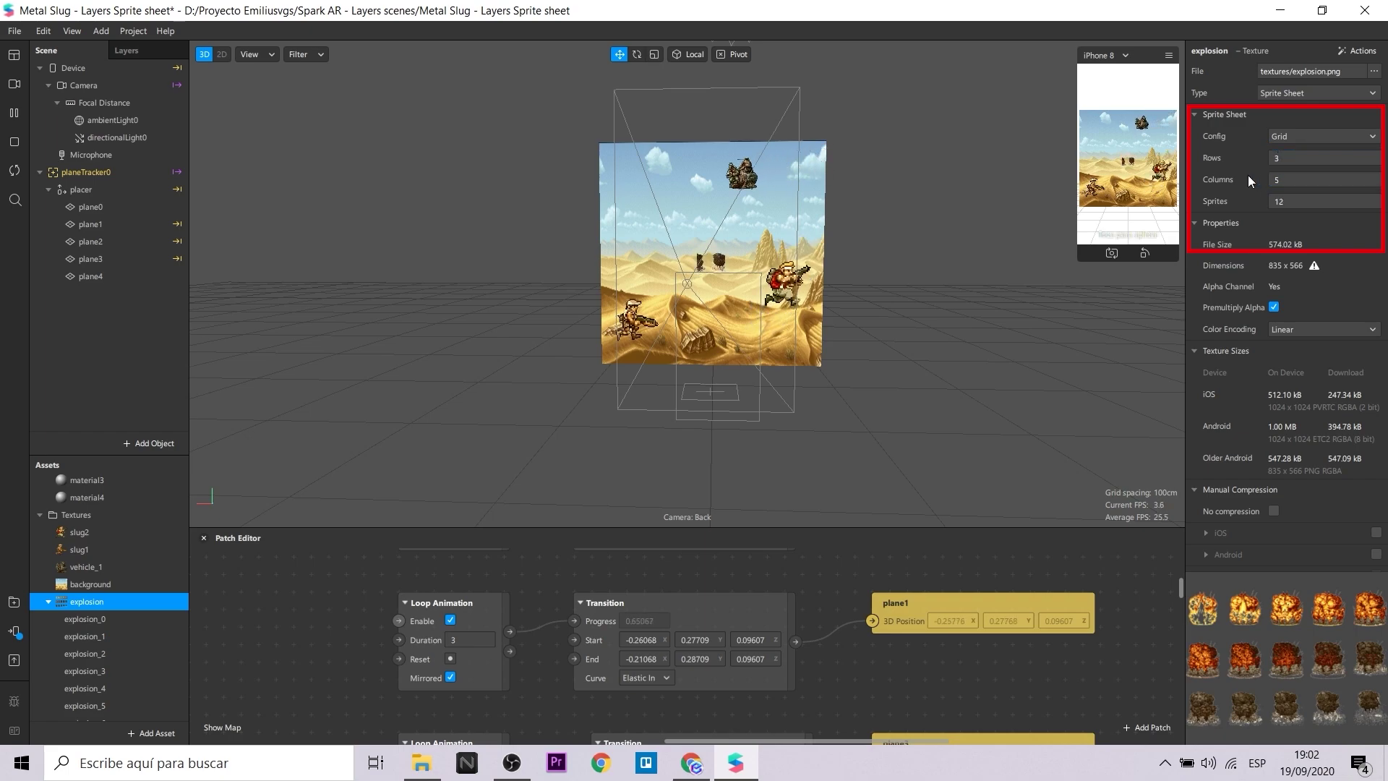
pyautogui.write('15')
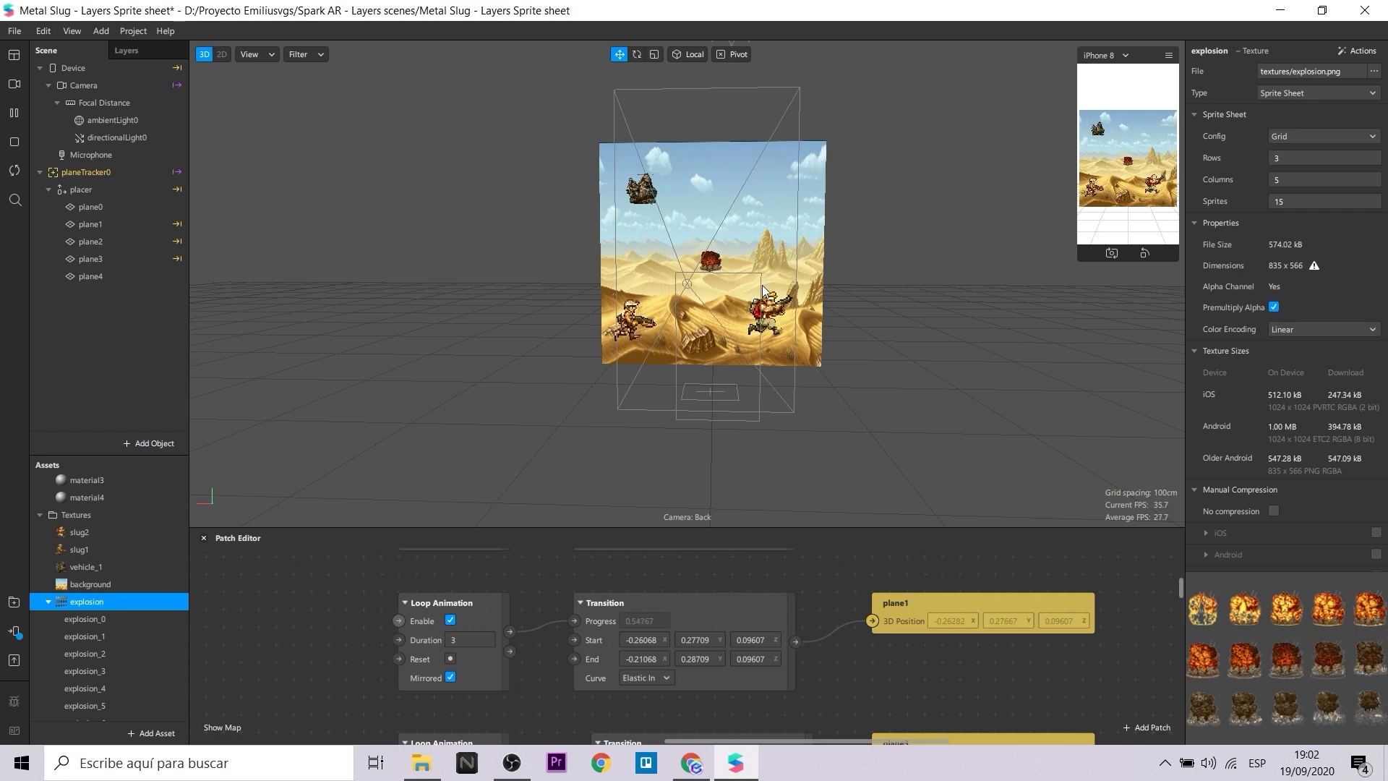
# - Move the explosion plane (plane4) toward the left edge of the desert background
pyautogui.keyDown('alt'); pyautogui.moveTo(826, 300); pyautogui.dragTo(781, 340); pyautogui.keyUp('alt')
pyautogui.click(135, 275)
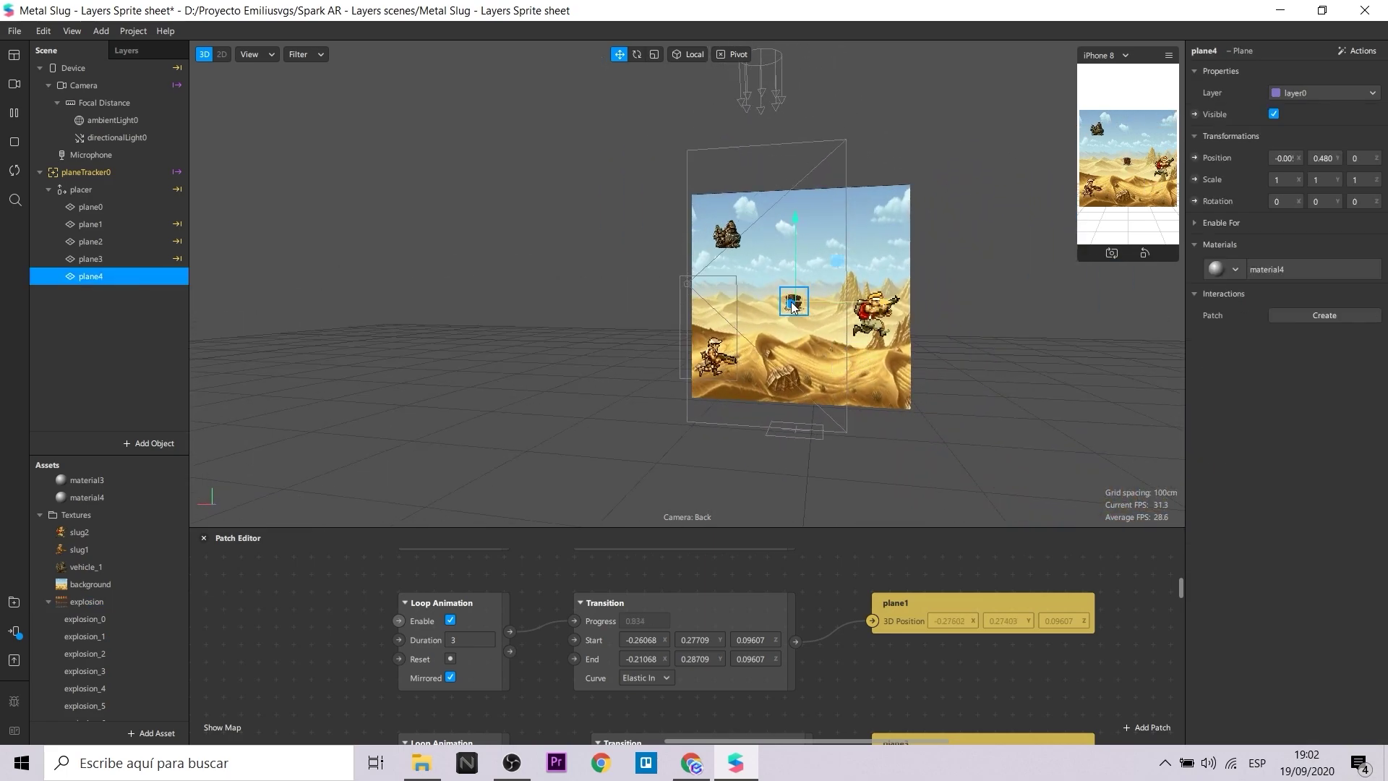
pyautogui.moveTo(1171, 416); pyautogui.dragTo(790, 279)
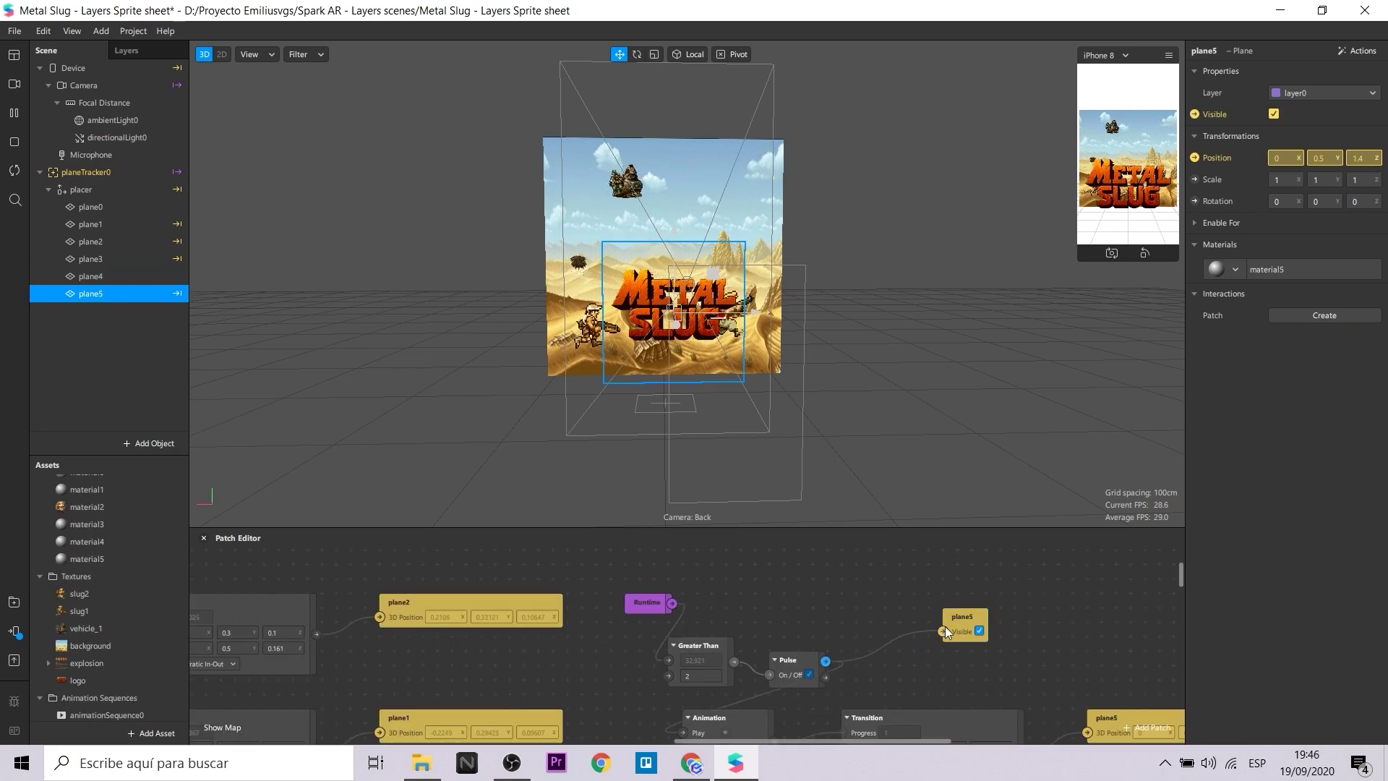
# - Try controlling the logo plane's visibility through a Switch patch flipped by the Pulse patch
pyautogui.moveTo(944, 626); pyautogui.dragTo(943, 631)
pyautogui.moveTo(924, 659); pyautogui.dragTo(905, 606)
pyautogui.moveTo(1016, 607); pyautogui.dragTo(1032, 591)
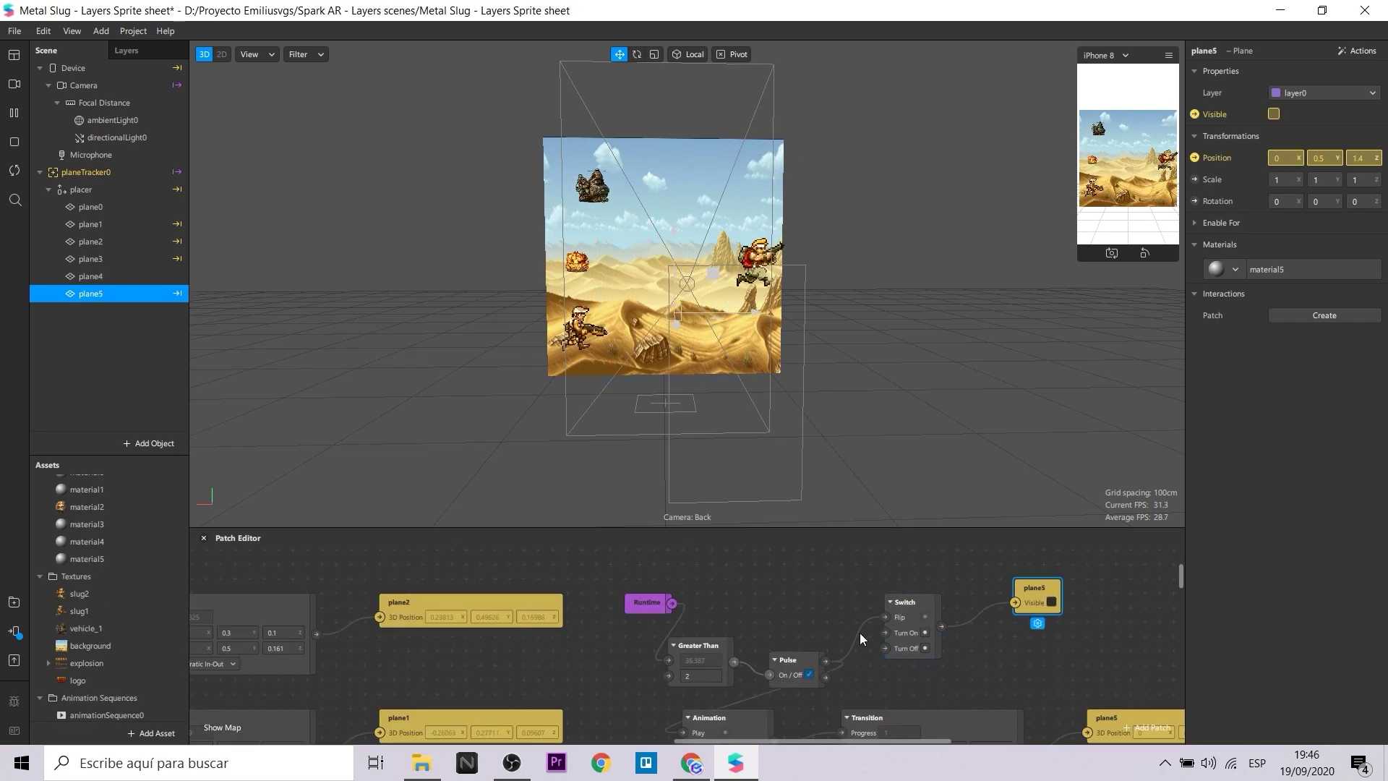
pyautogui.click(901, 608)
pyautogui.press('Delete')
# - Add a Greater Than patch that compares Runtime with 6 and connect its output to the logo plane's Visible input
pyautogui.doubleClick(899, 605)
pyautogui.write('gre')
pyautogui.press('Down')
pyautogui.press('Return')
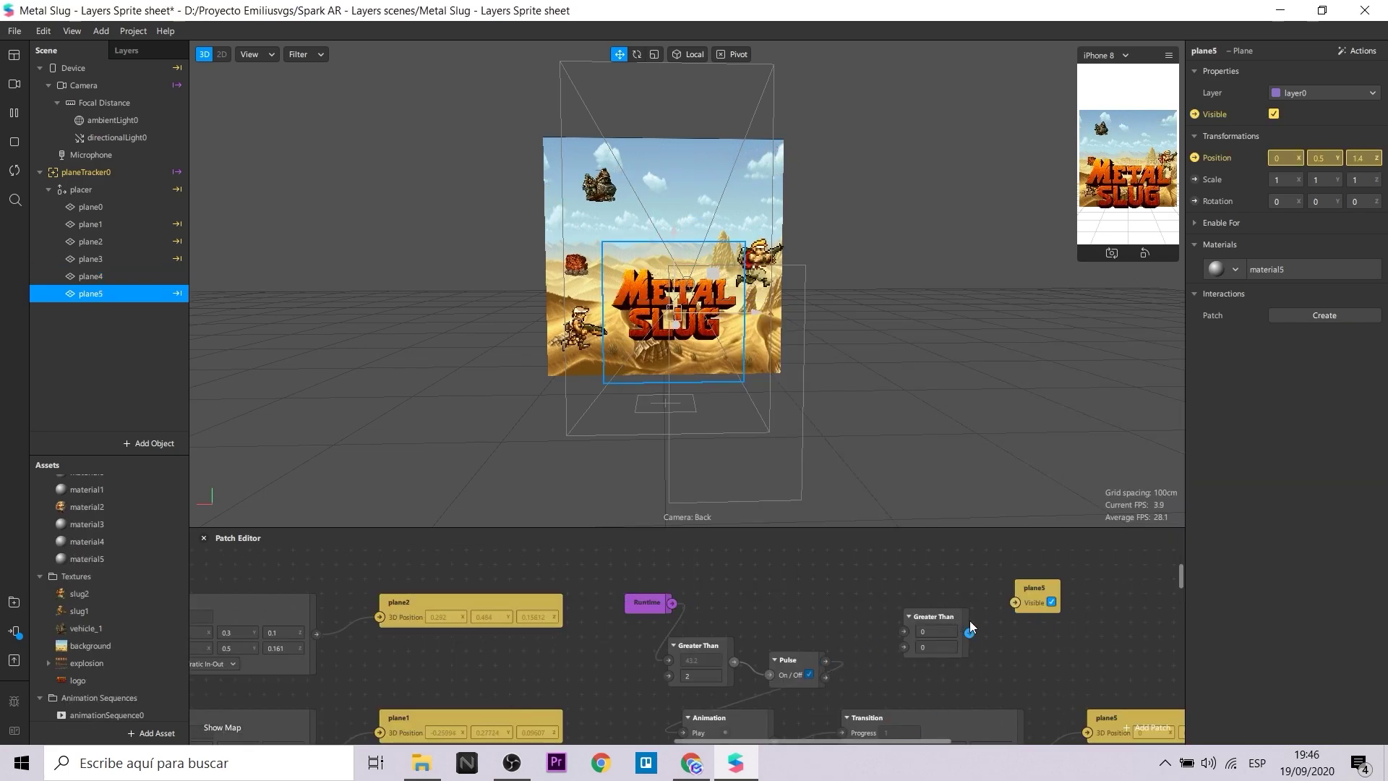
pyautogui.moveTo(958, 621); pyautogui.dragTo(939, 575)
pyautogui.click(917, 603)
pyautogui.write('6')
pyautogui.press('Return')
pyautogui.moveTo(673, 604); pyautogui.dragTo(1095, 576)
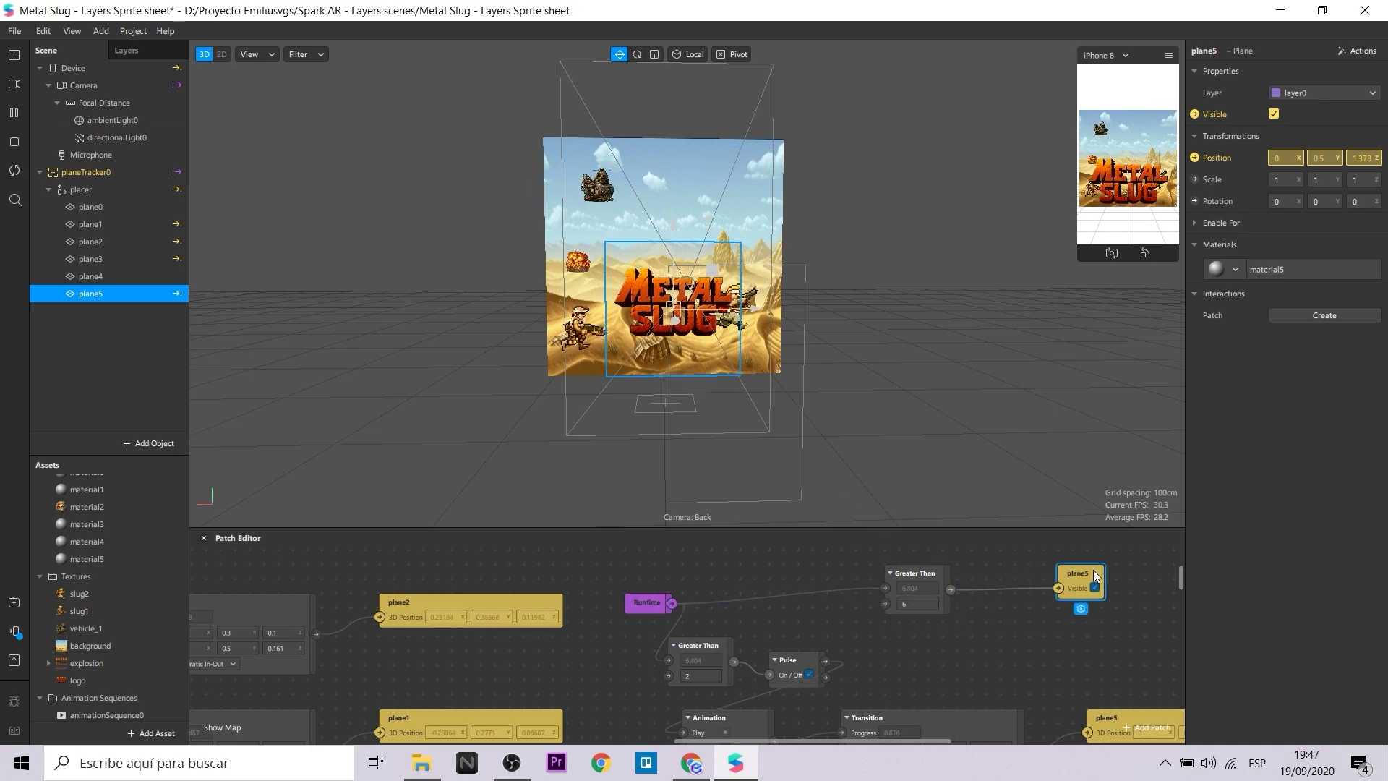
# - Insert a Not patch between the new Greater Than patch and the logo plane's Visible input
pyautogui.doubleClick(1033, 595)
pyautogui.write('no')
pyautogui.press('Return')
pyautogui.click(1195, 114)
pyautogui.moveTo(1048, 607); pyautogui.dragTo(1015, 589)
pyautogui.moveTo(709, 658); pyautogui.dragTo(1087, 602)
# - Set the threshold of the Greater Than patch controlling the logo plane's visibility to 9 and restart the effect
pyautogui.click(903, 604)
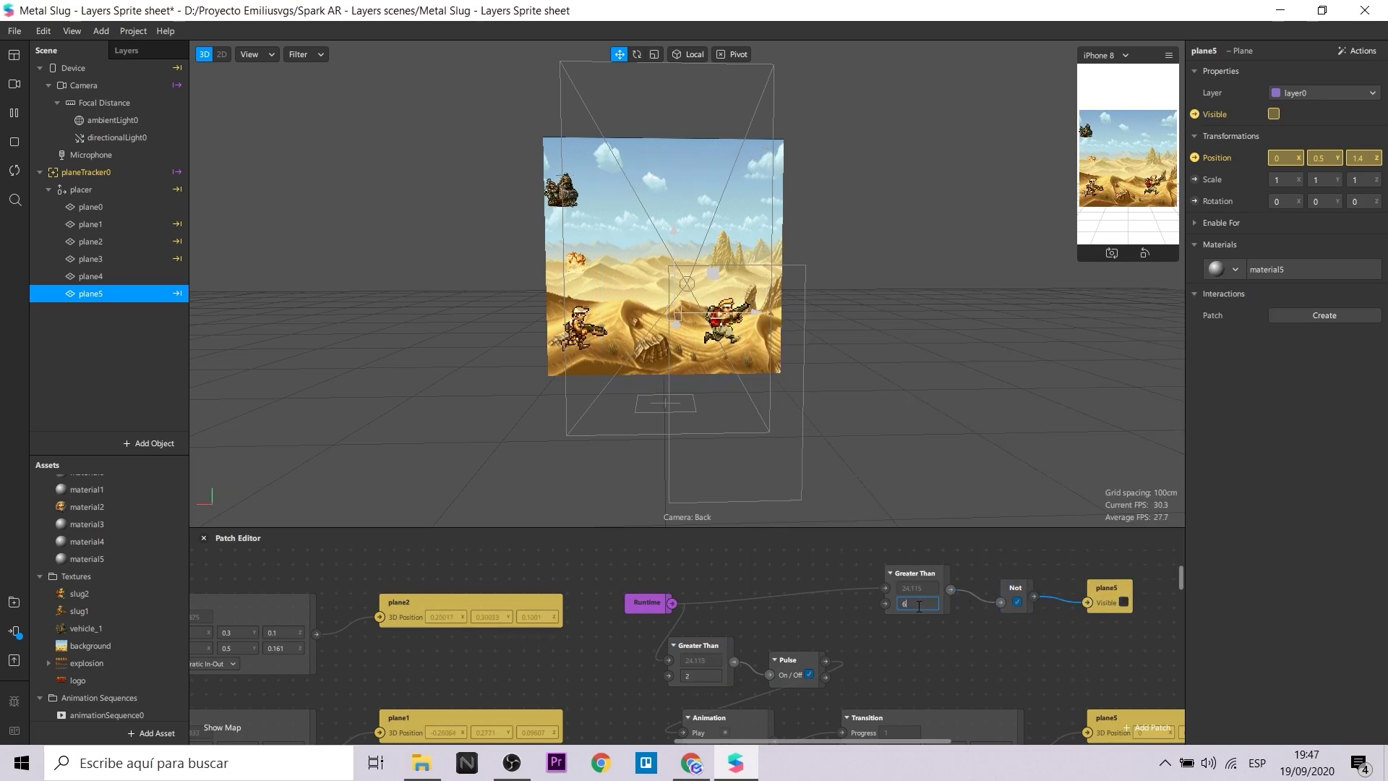
pyautogui.write('9')
pyautogui.click(14, 170)
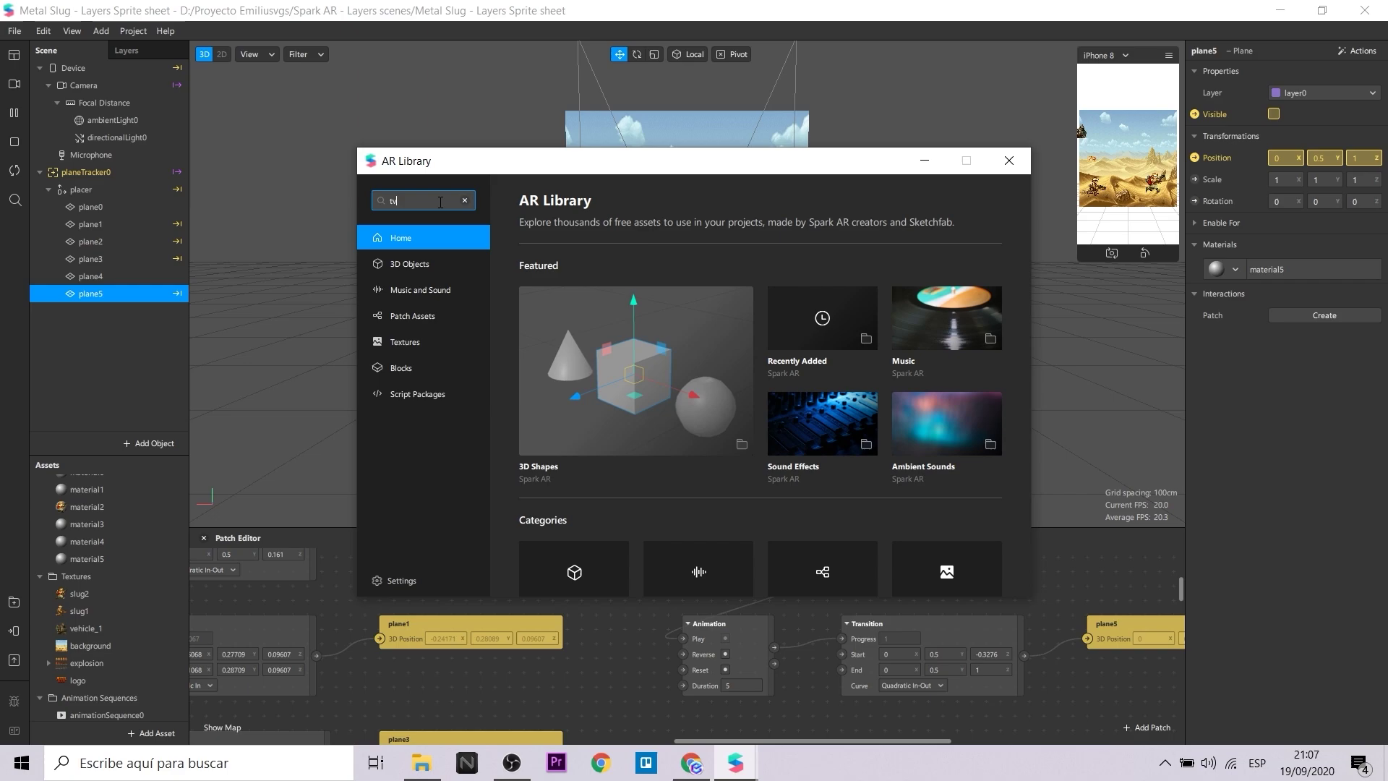
# - Search the AR Library for "tv", import the 1990 TV model and add it to the scene under placer
pyautogui.press('Return')
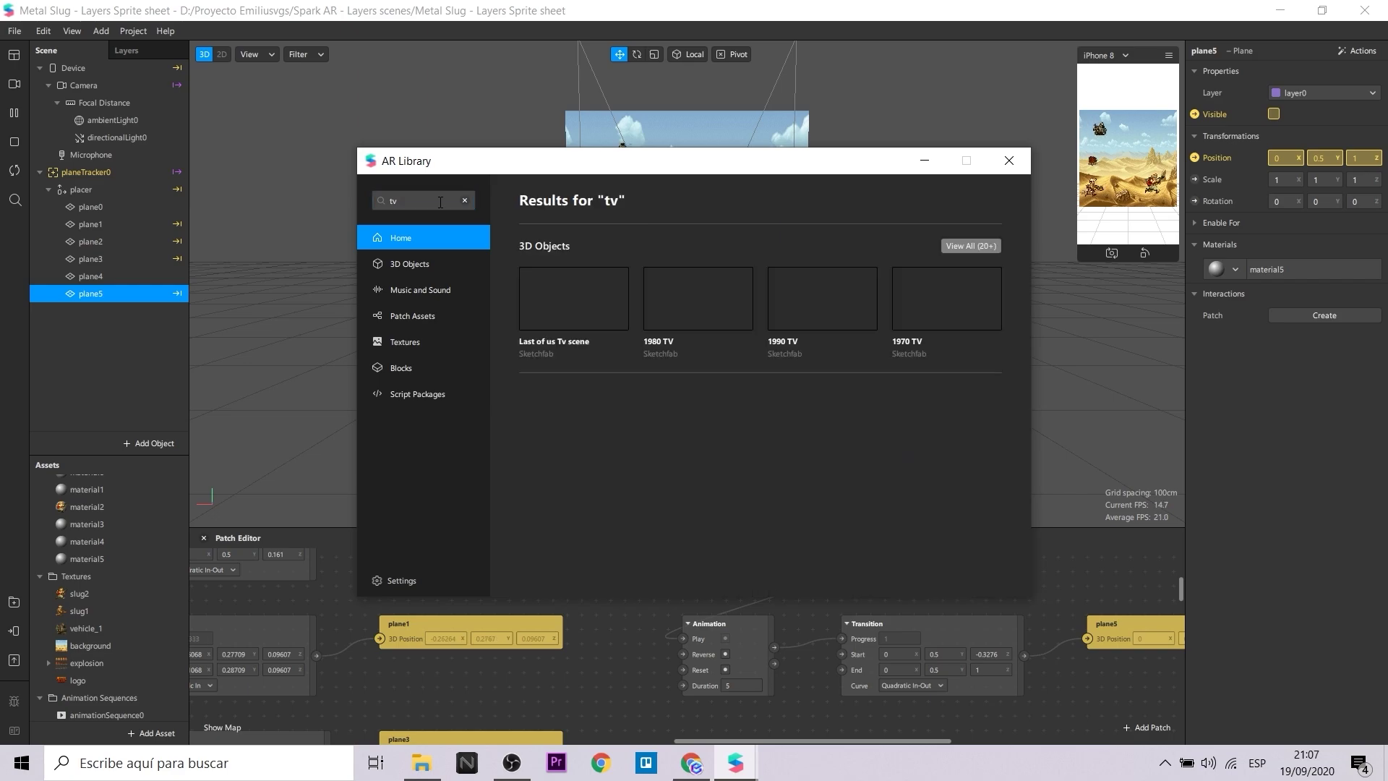
pyautogui.click(968, 248)
pyautogui.click(803, 408)
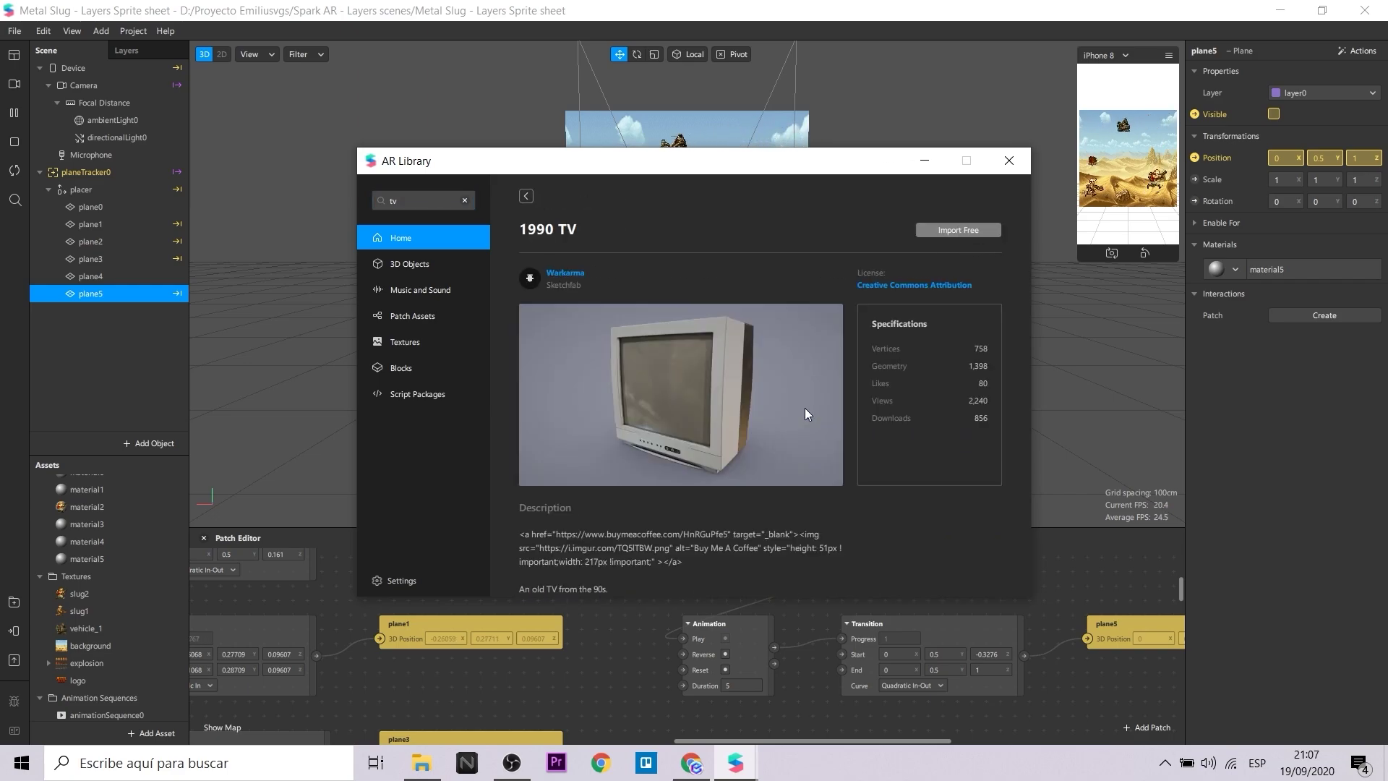
pyautogui.click(944, 224)
pyautogui.moveTo(87, 554); pyautogui.dragTo(125, 185)
# - Scale the 1990 TV model to 0.7 on all three axes
pyautogui.scroll(-3, 1091, 358)
pyautogui.keyDown('alt'); pyautogui.moveTo(1090, 358); pyautogui.dragTo(892, 379); pyautogui.keyUp('alt')
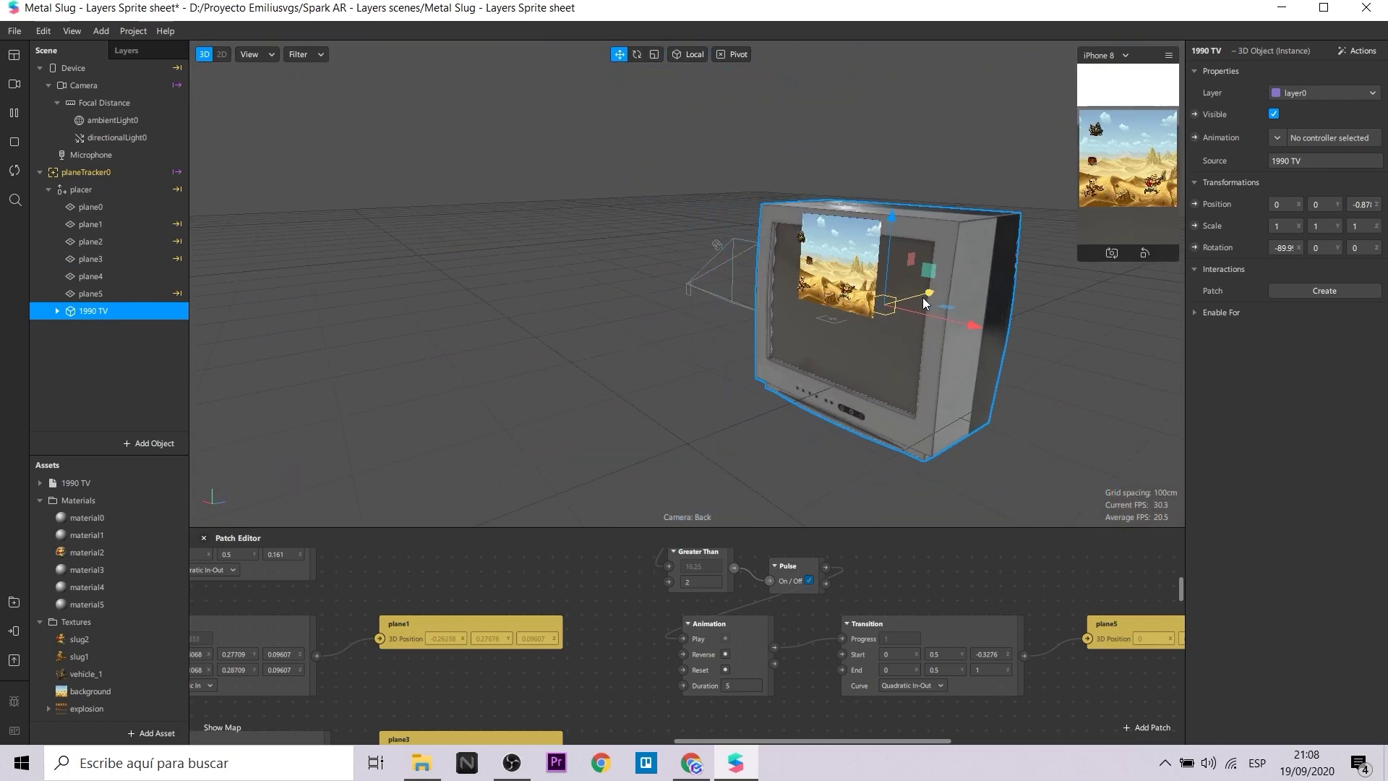
pyautogui.click(1294, 226)
pyautogui.write('0.7')
pyautogui.press('Tab')
pyautogui.write('0.7')
pyautogui.press('Tab')
pyautogui.write('0.7')
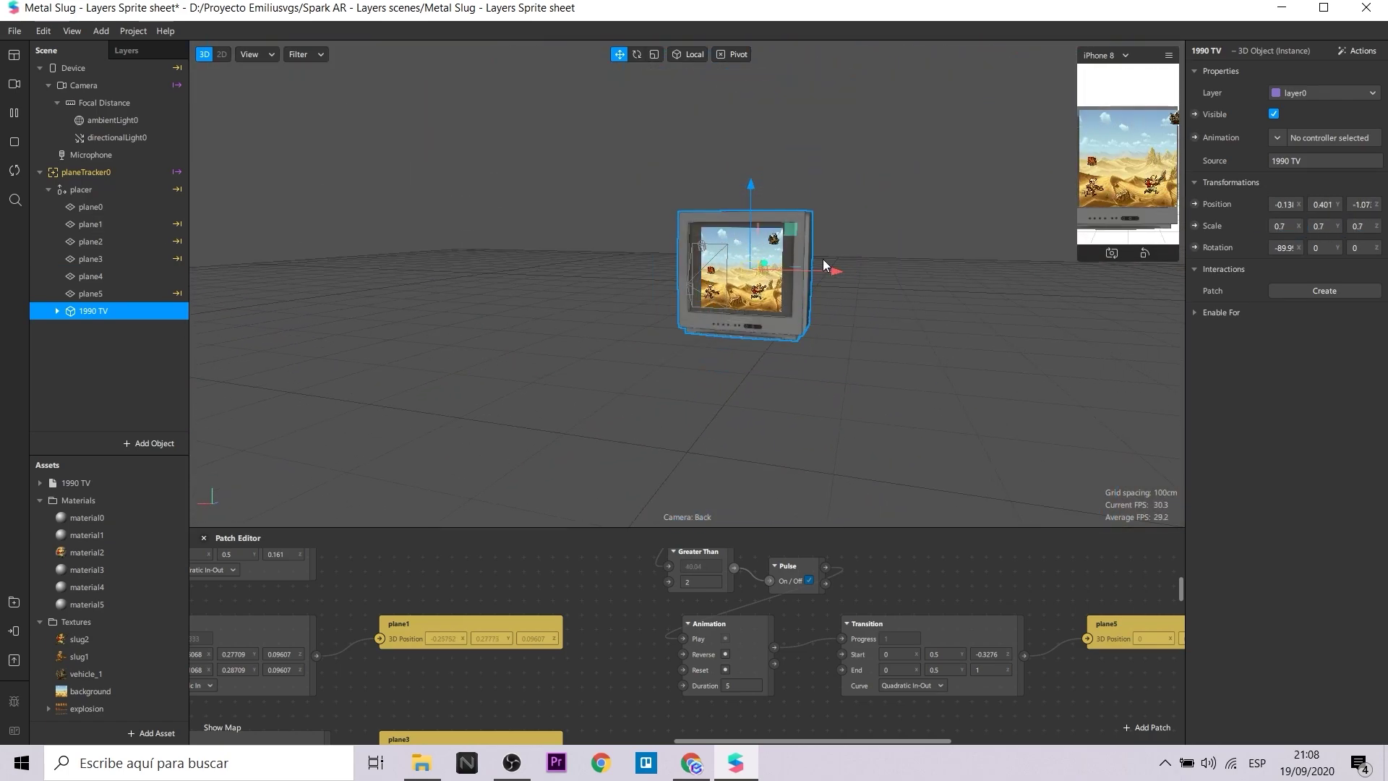
# - Fit the TV frame to the desert background, with the TV's X scale at 0.5 and plane0's X scale at 9.066
pyautogui.scroll(4, 824, 268)
pyautogui.keyDown('alt'); pyautogui.moveTo(1062, 282); pyautogui.dragTo(362, 316); pyautogui.keyUp('alt')
pyautogui.keyDown('alt'); pyautogui.moveTo(868, 369); pyautogui.dragTo(456, 368); pyautogui.keyUp('alt')
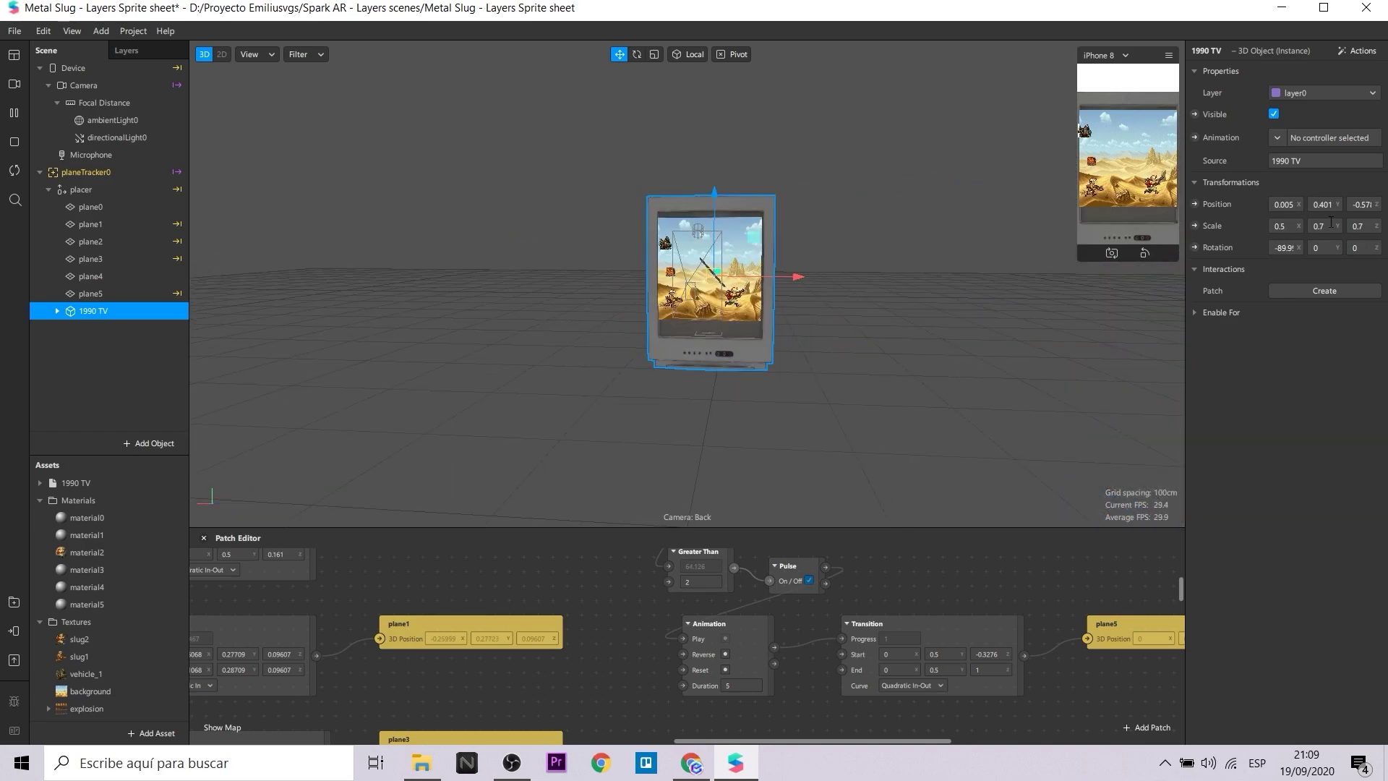
pyautogui.scroll(5, 923, 342)
pyautogui.moveTo(923, 342)
pyautogui.keyDown('alt'); pyautogui.mouseDown()
pyautogui.moveTo(723, 339)
pyautogui.moveTo(932, 340)
pyautogui.moveTo(903, 347)
pyautogui.mouseUp(); pyautogui.keyUp('alt')
pyautogui.click(91, 207)
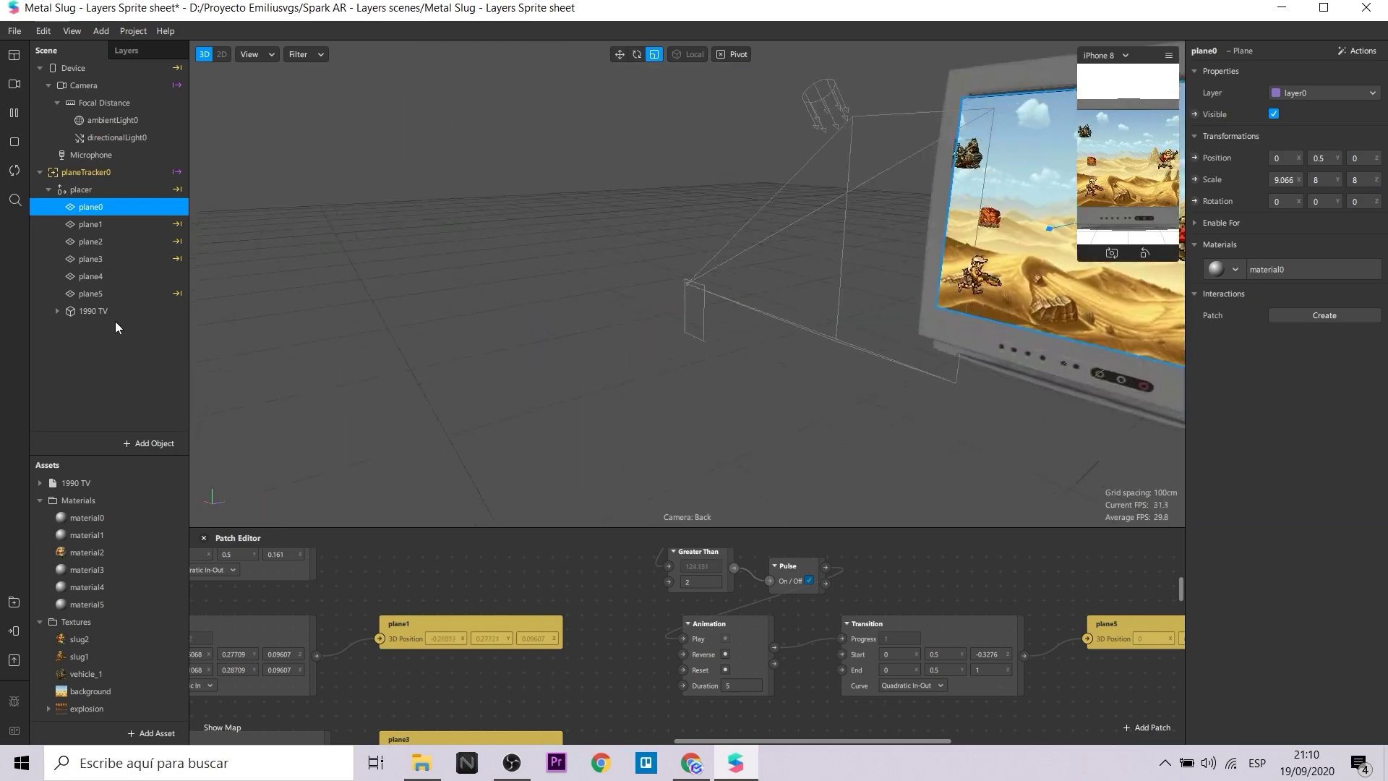
# - Toggle Use Depth Test in the advanced render options of plane2's slug2 material
pyautogui.click(965, 260)
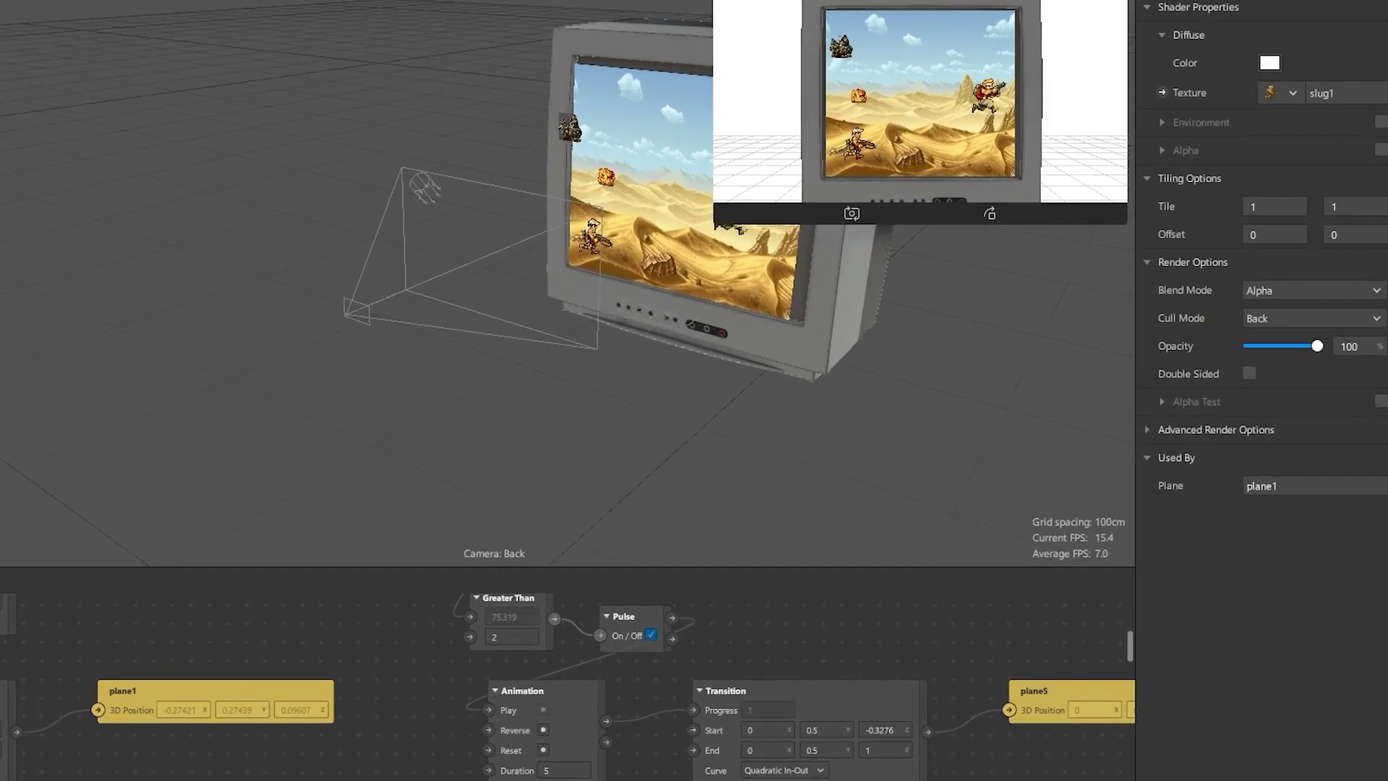
pyautogui.click(44, 647)
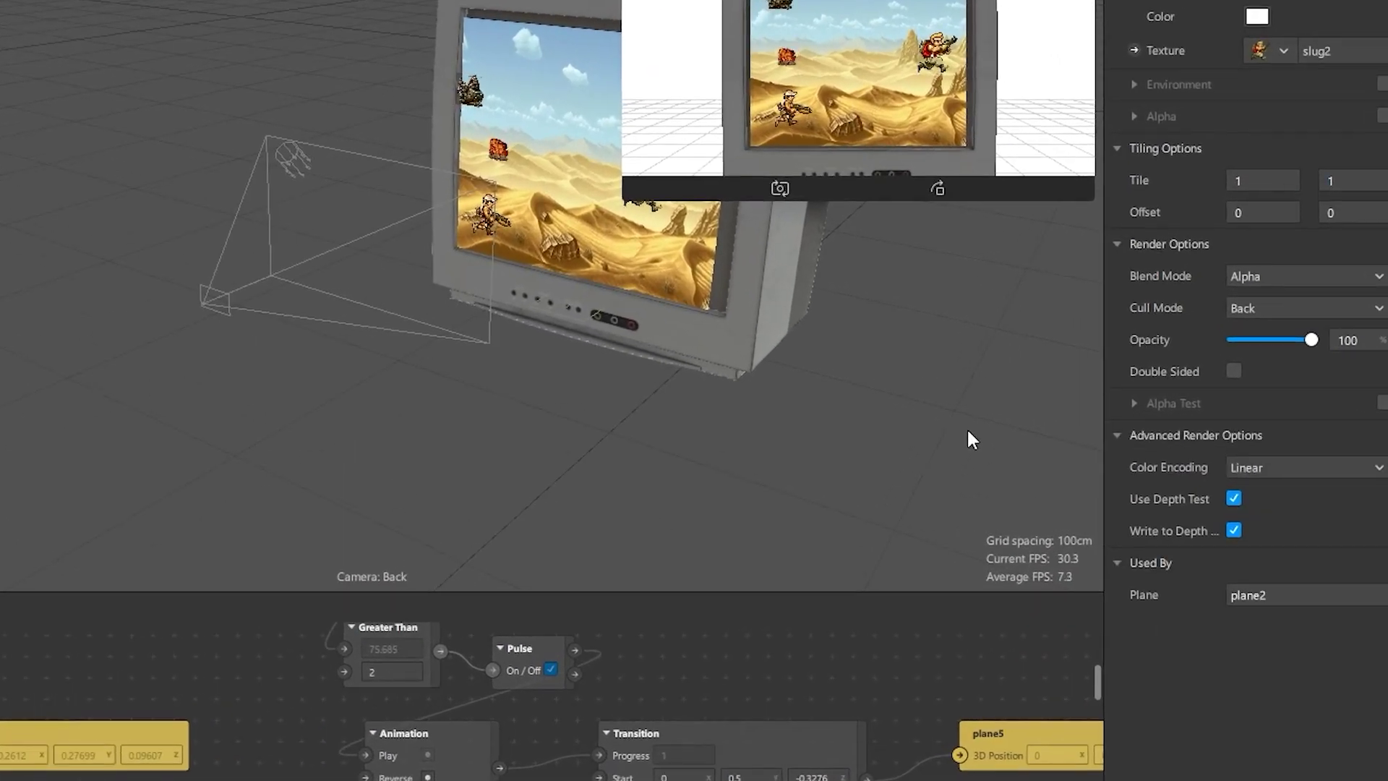
pyautogui.click(1234, 498)
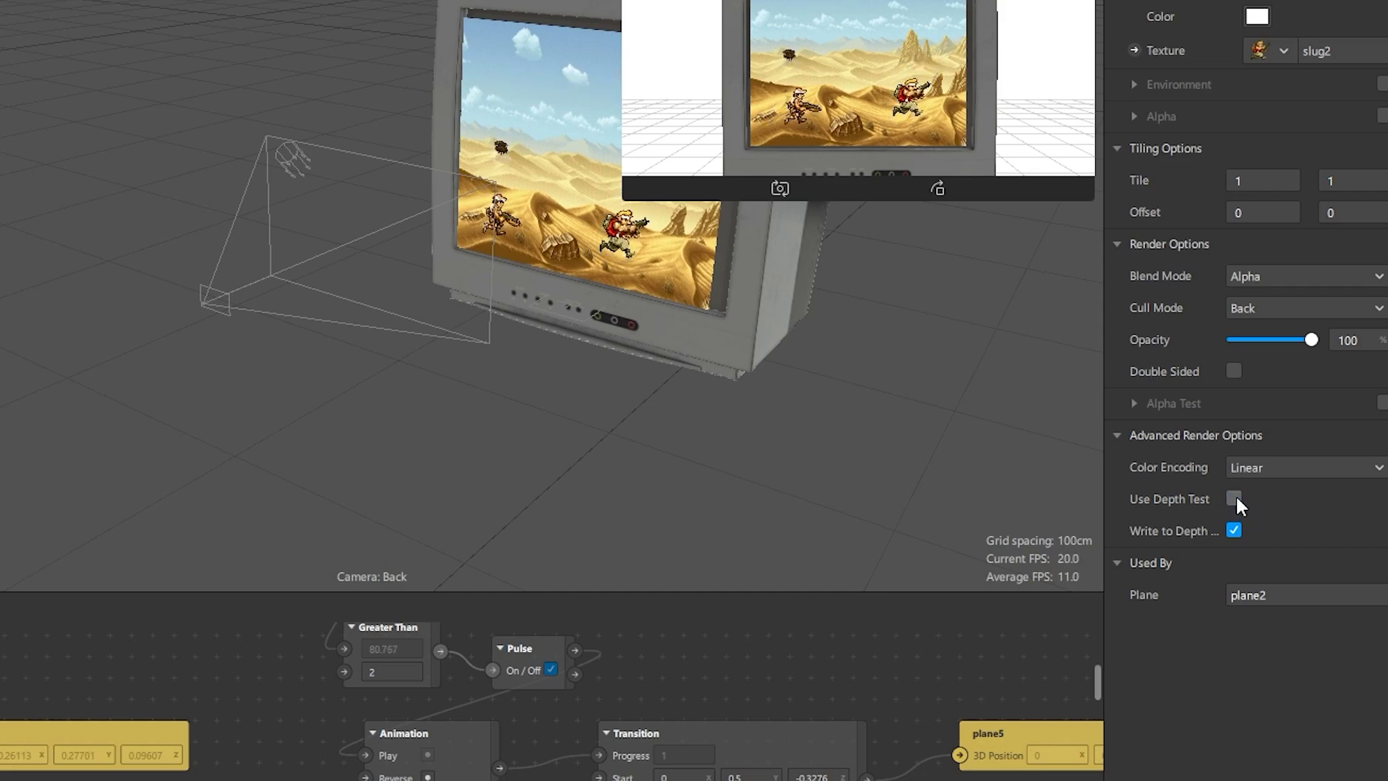
pyautogui.click(1234, 497)
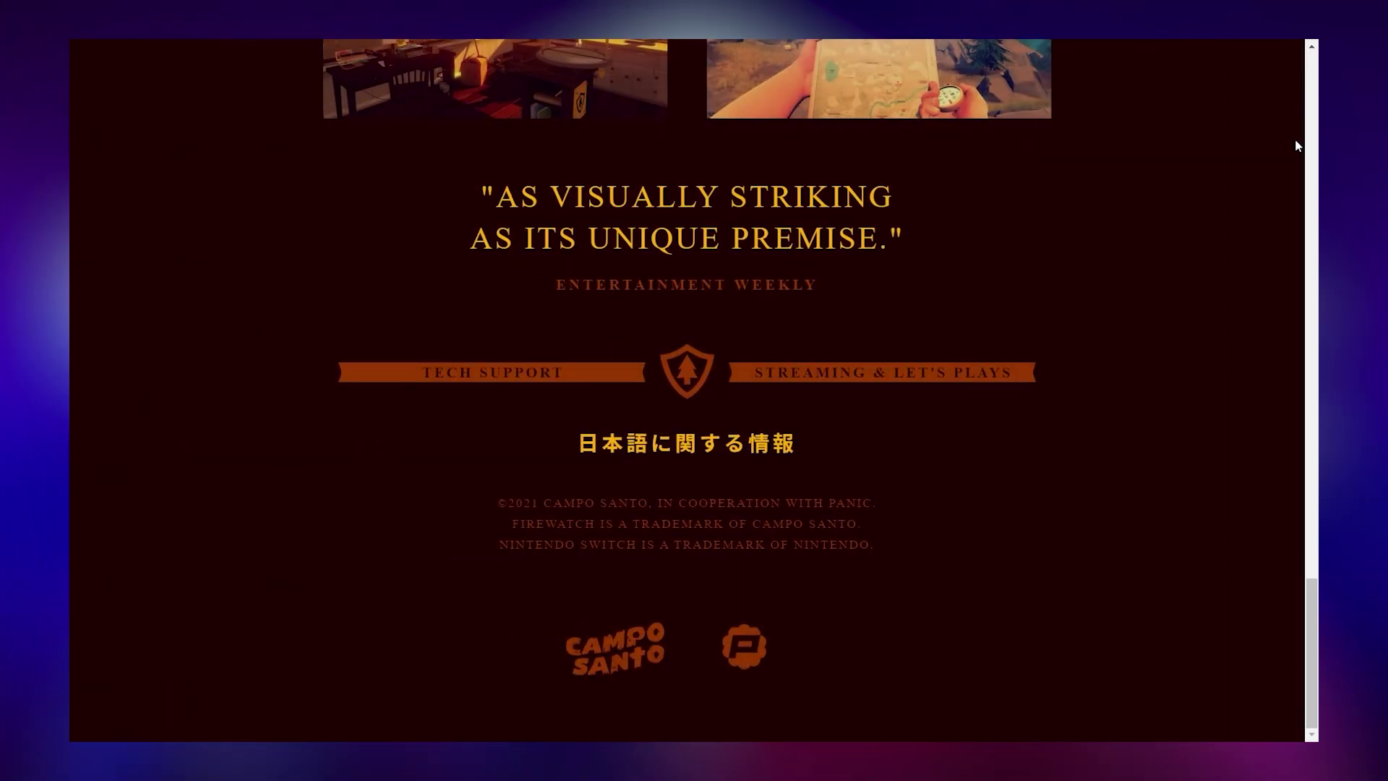
# - Switch to the Firewatch website and examine how its landscape layers shift in parallax
pyautogui.scroll(20, 1294, 166)
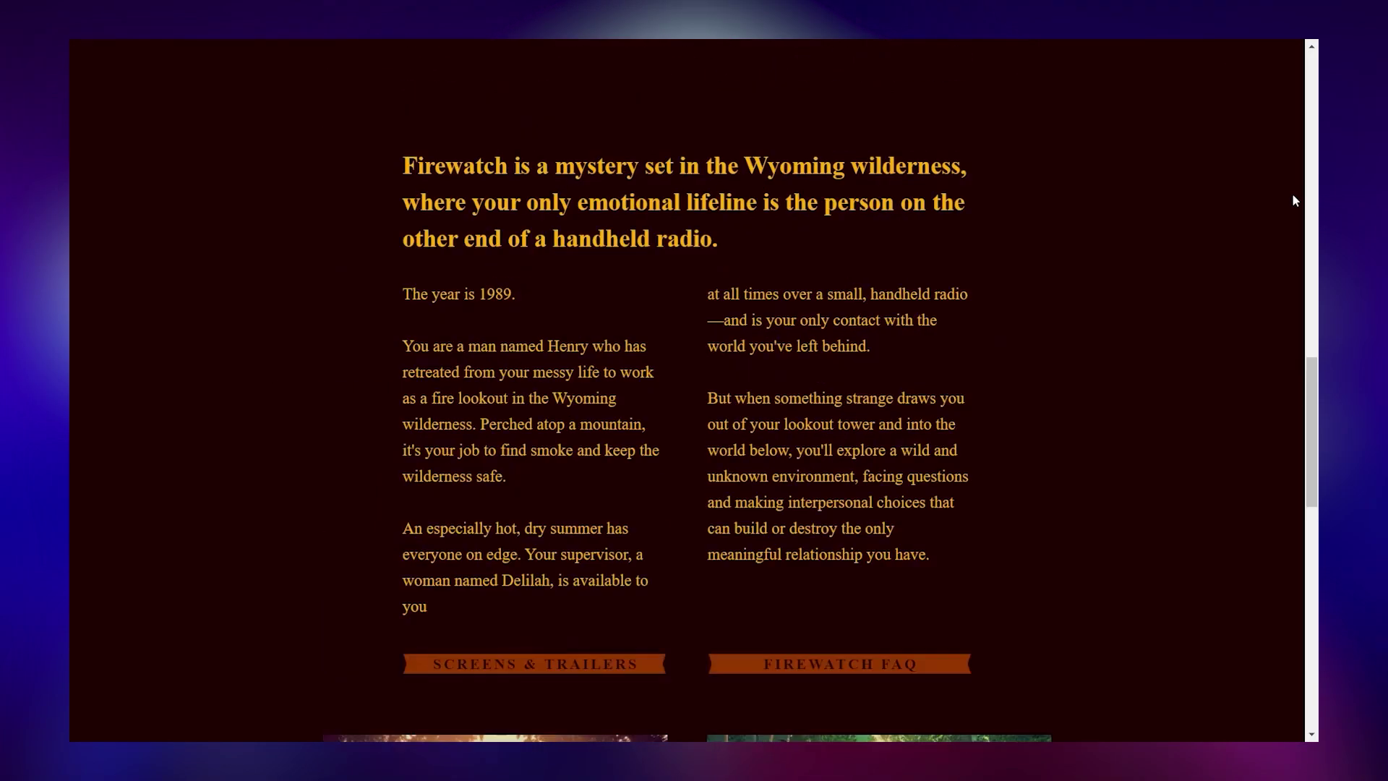
pyautogui.scroll(3, 1293, 194)
pyautogui.scroll(-3, 1293, 194)
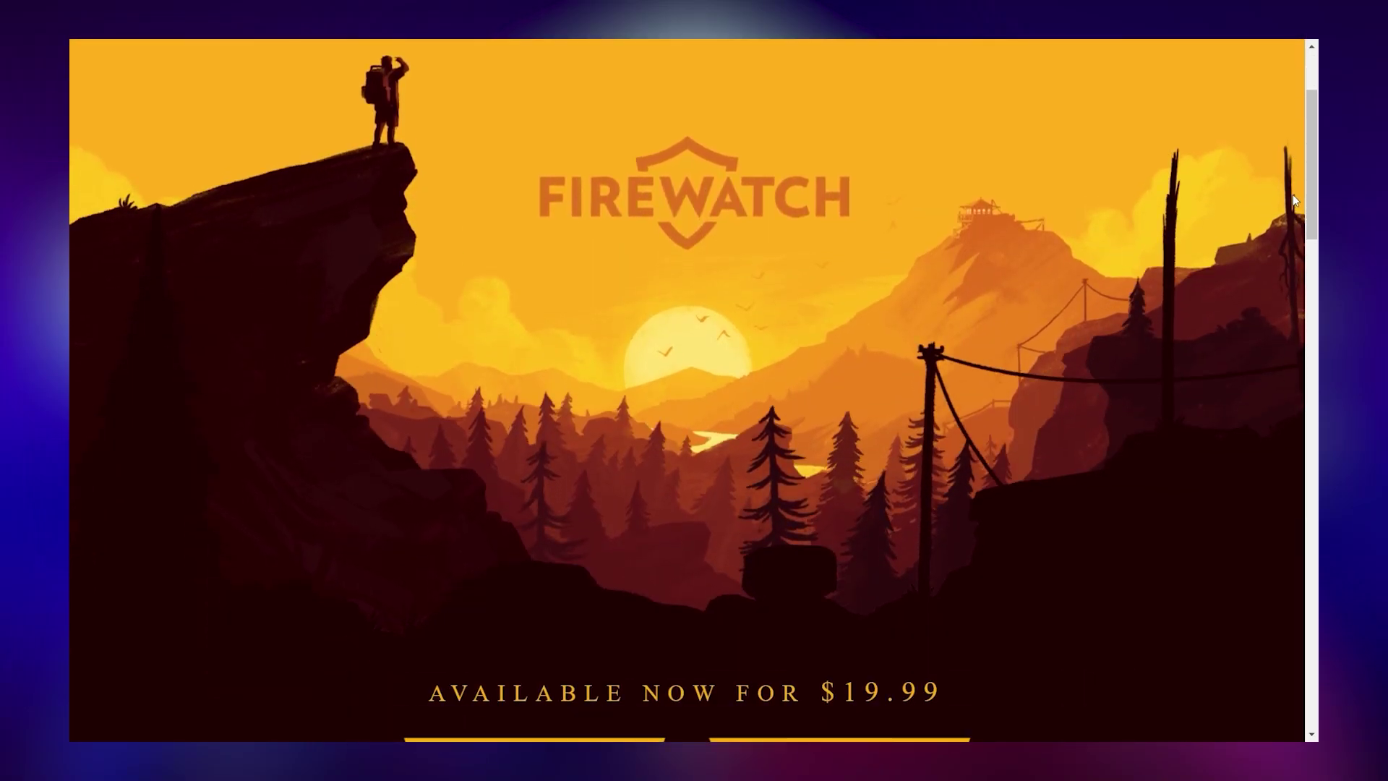
pyautogui.scroll(2, 1292, 193)
pyautogui.scroll(-2, 1292, 193)
pyautogui.scroll(3, 1293, 194)
pyautogui.scroll(-1, 1293, 194)
pyautogui.scroll(1, 1293, 193)
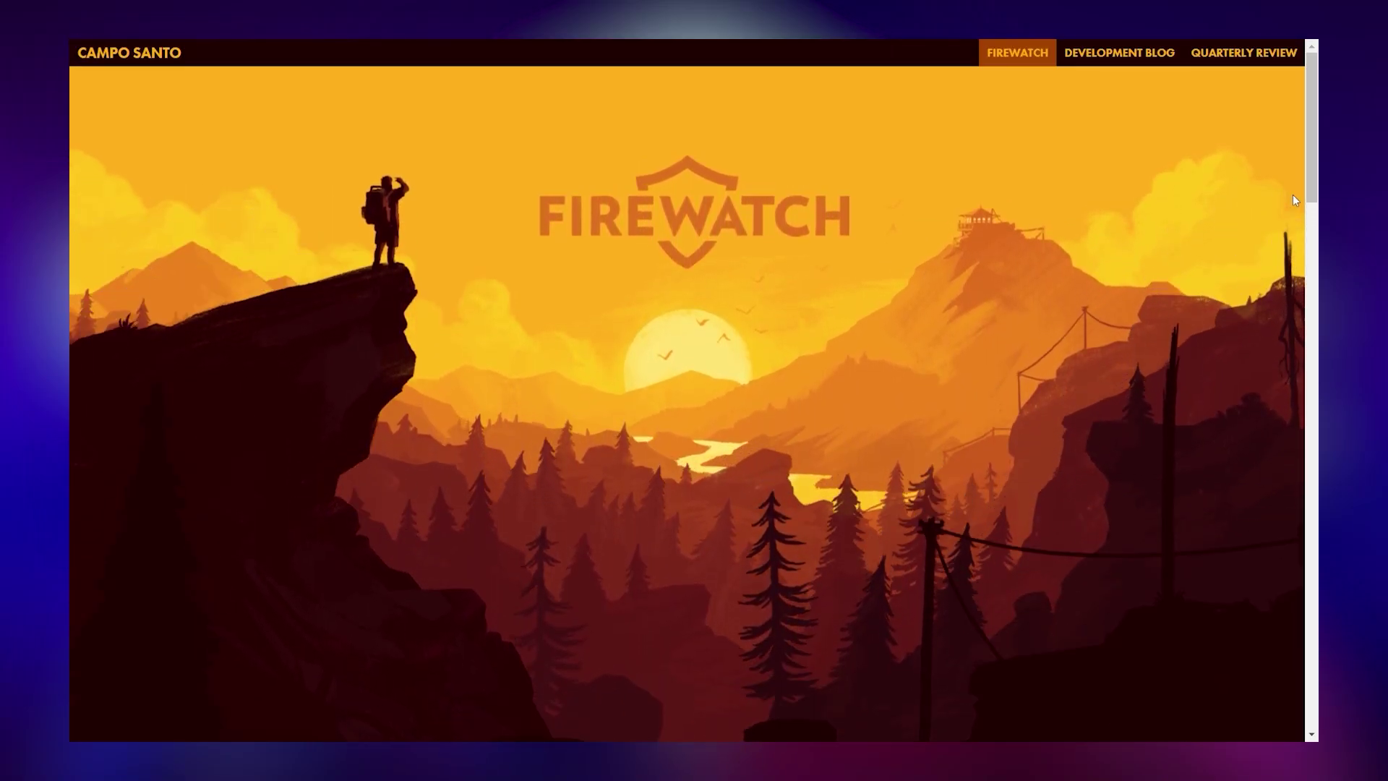
pyautogui.scroll(-2, 1292, 194)
pyautogui.scroll(-1, 1293, 194)
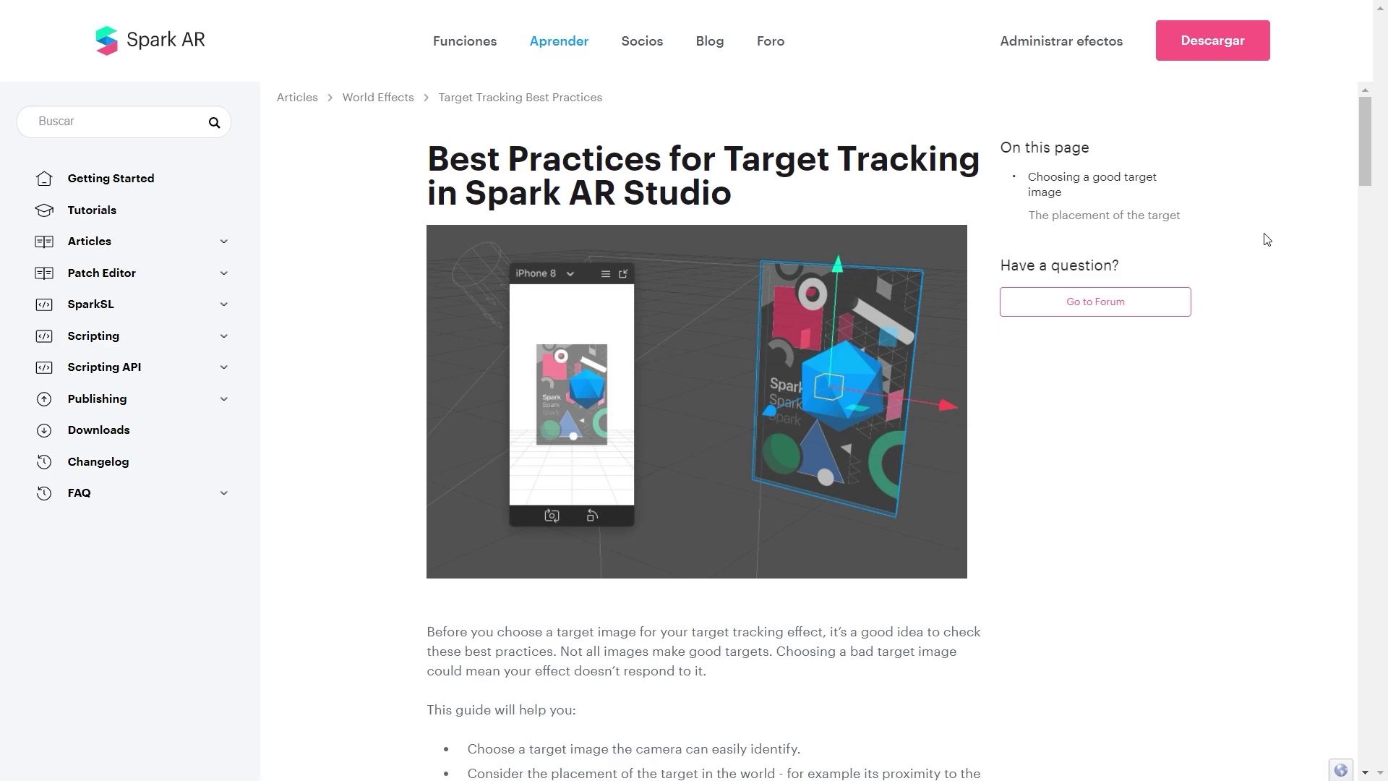
# - Read the Spark AR article on target tracking best practices, covering target image choice and target placement
pyautogui.scroll(-2, 1266, 239)
pyautogui.scroll(-9, 1266, 239)
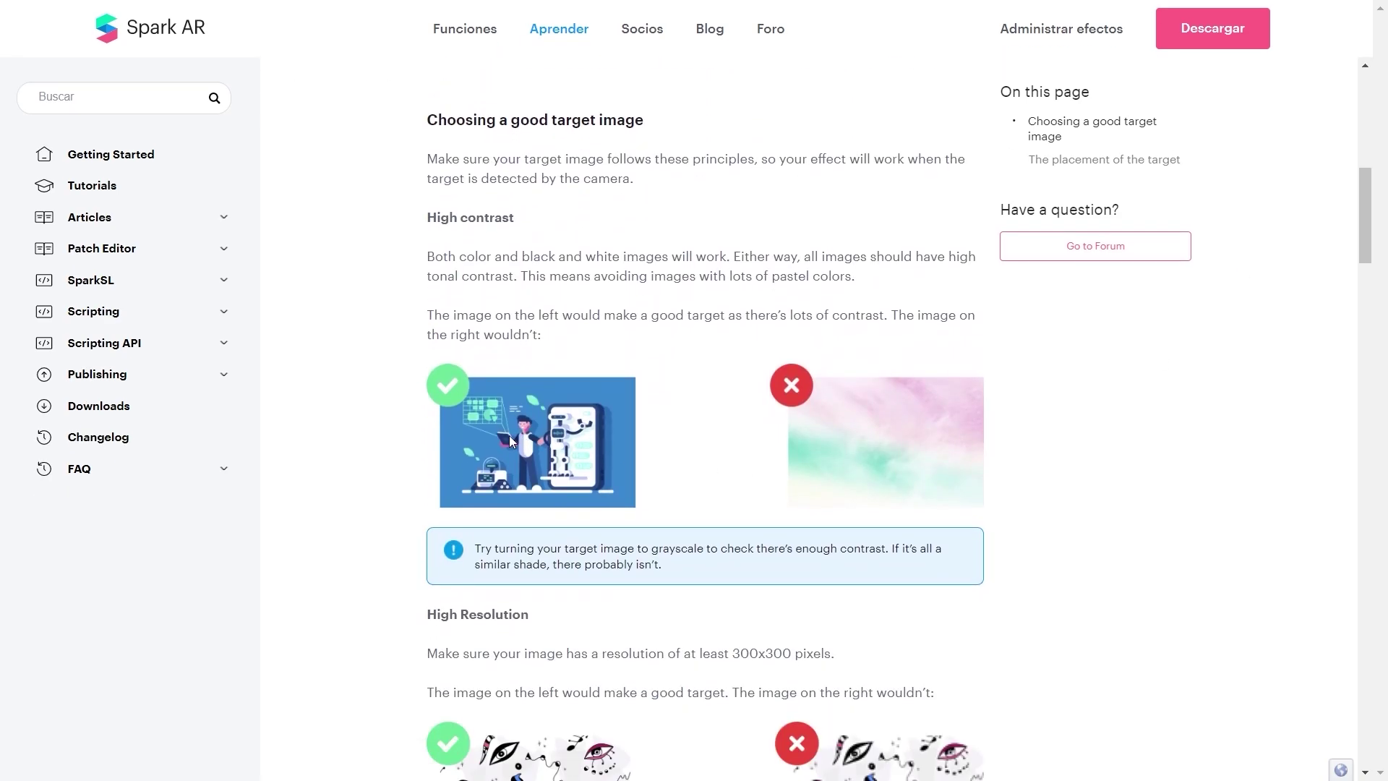
pyautogui.scroll(-3, 1154, 421)
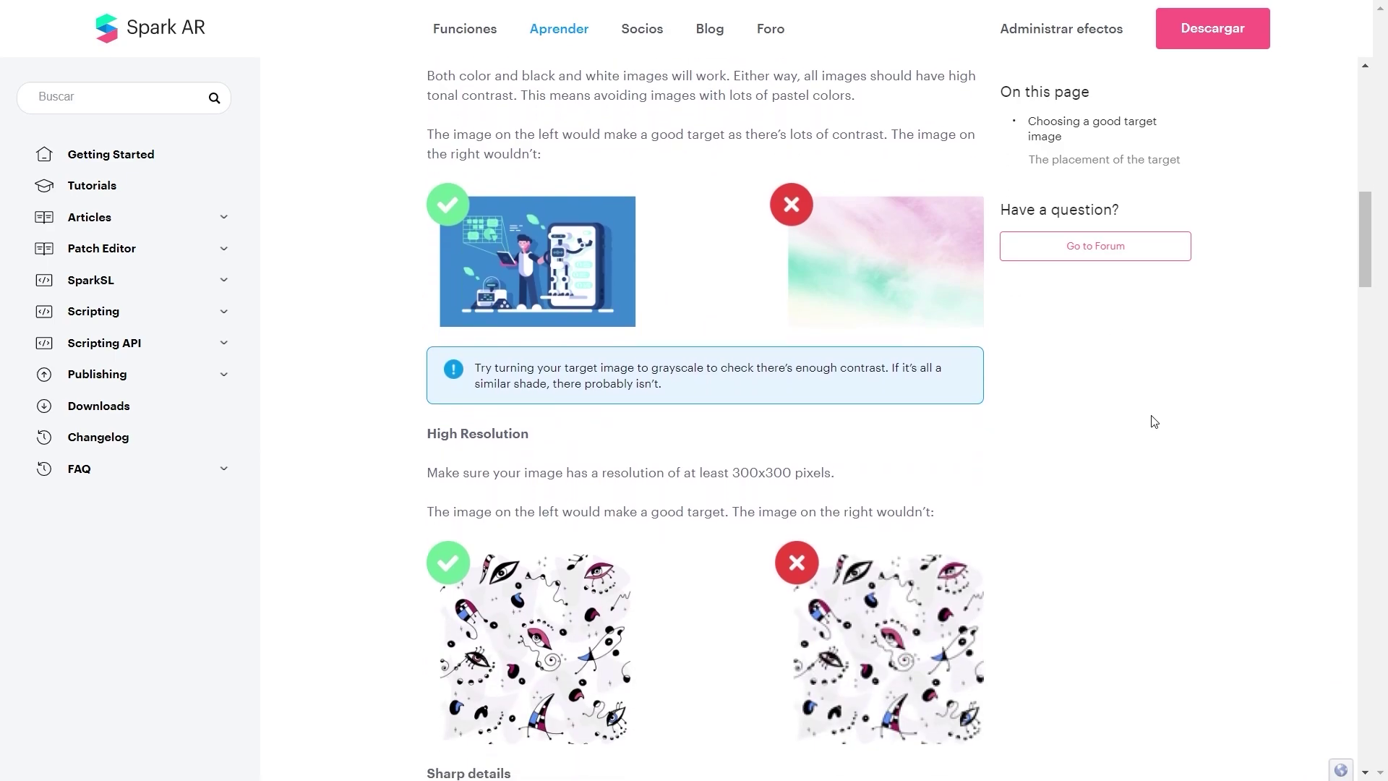
pyautogui.scroll(-6, 1155, 422)
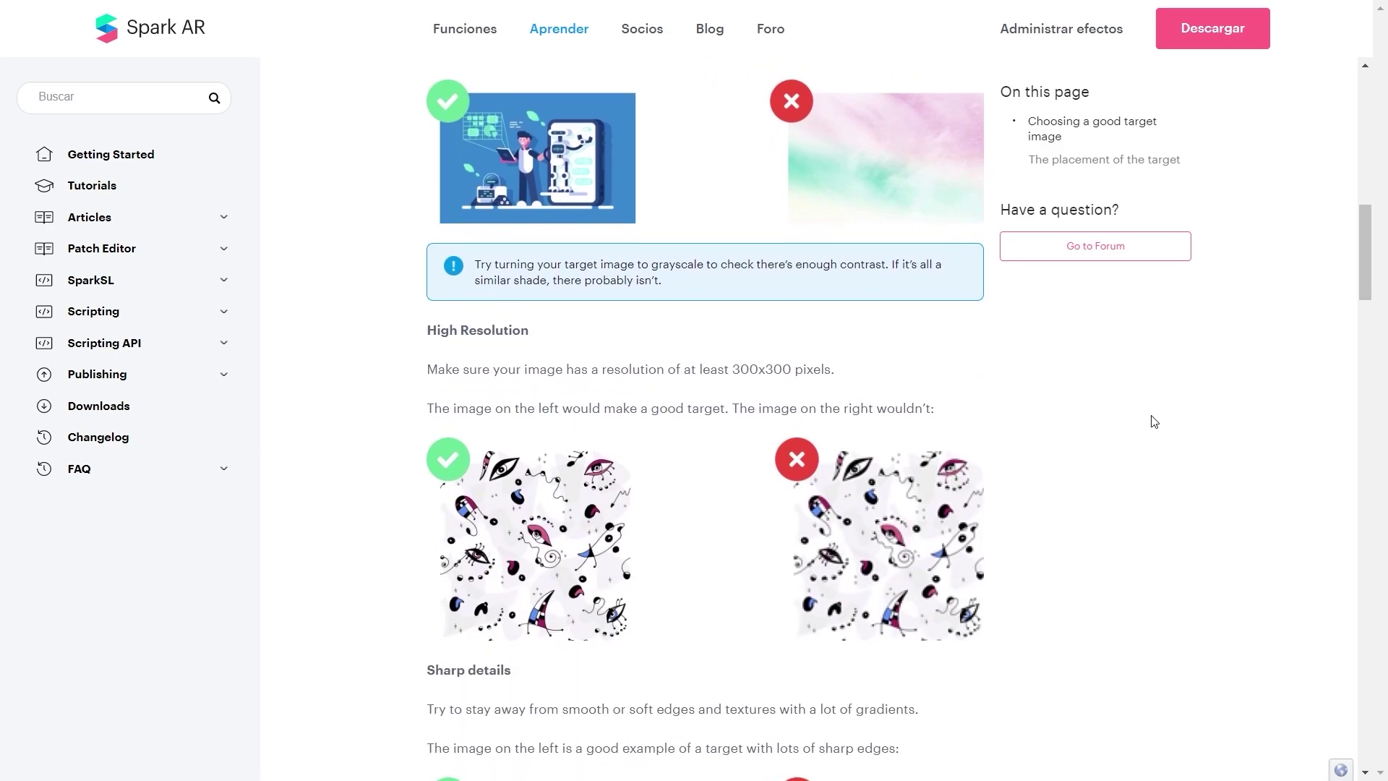
pyautogui.scroll(-1, 1154, 421)
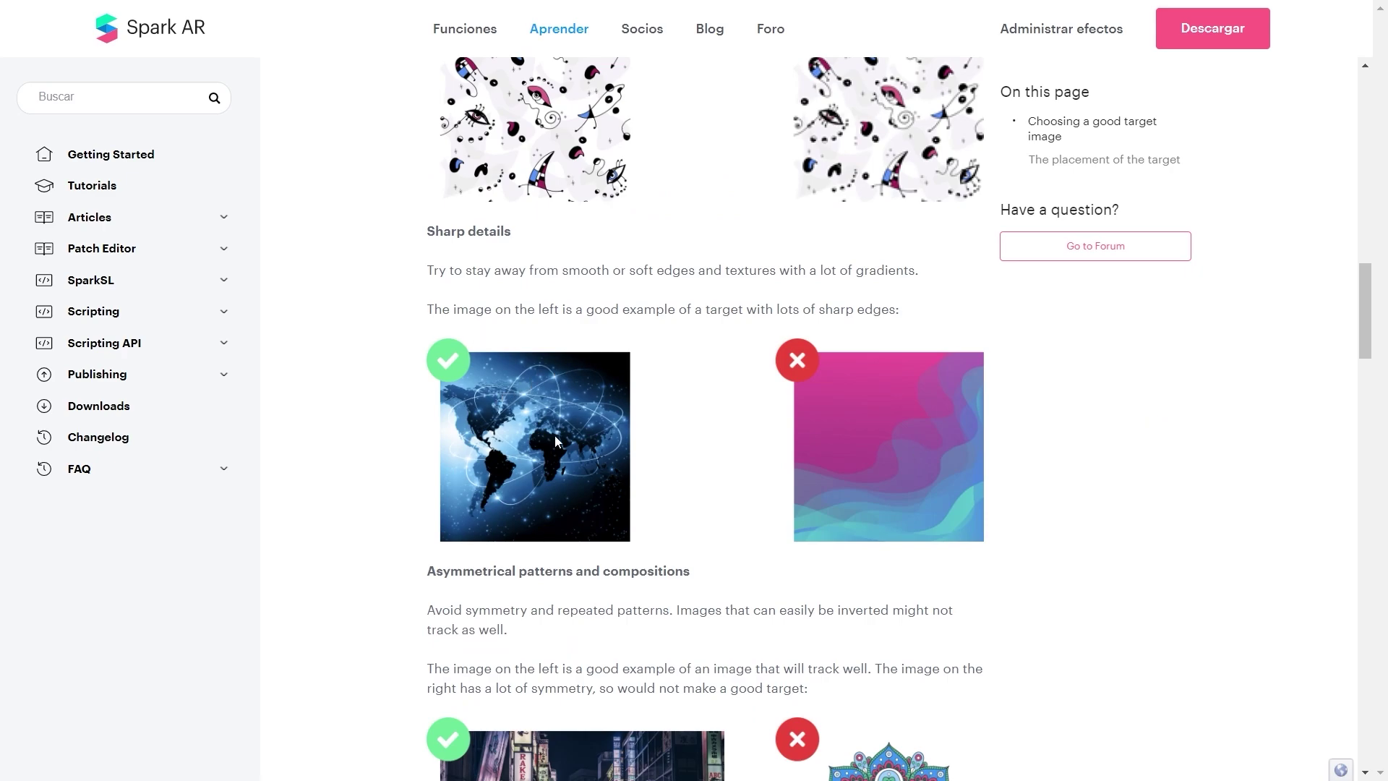
pyautogui.scroll(-5, 618, 428)
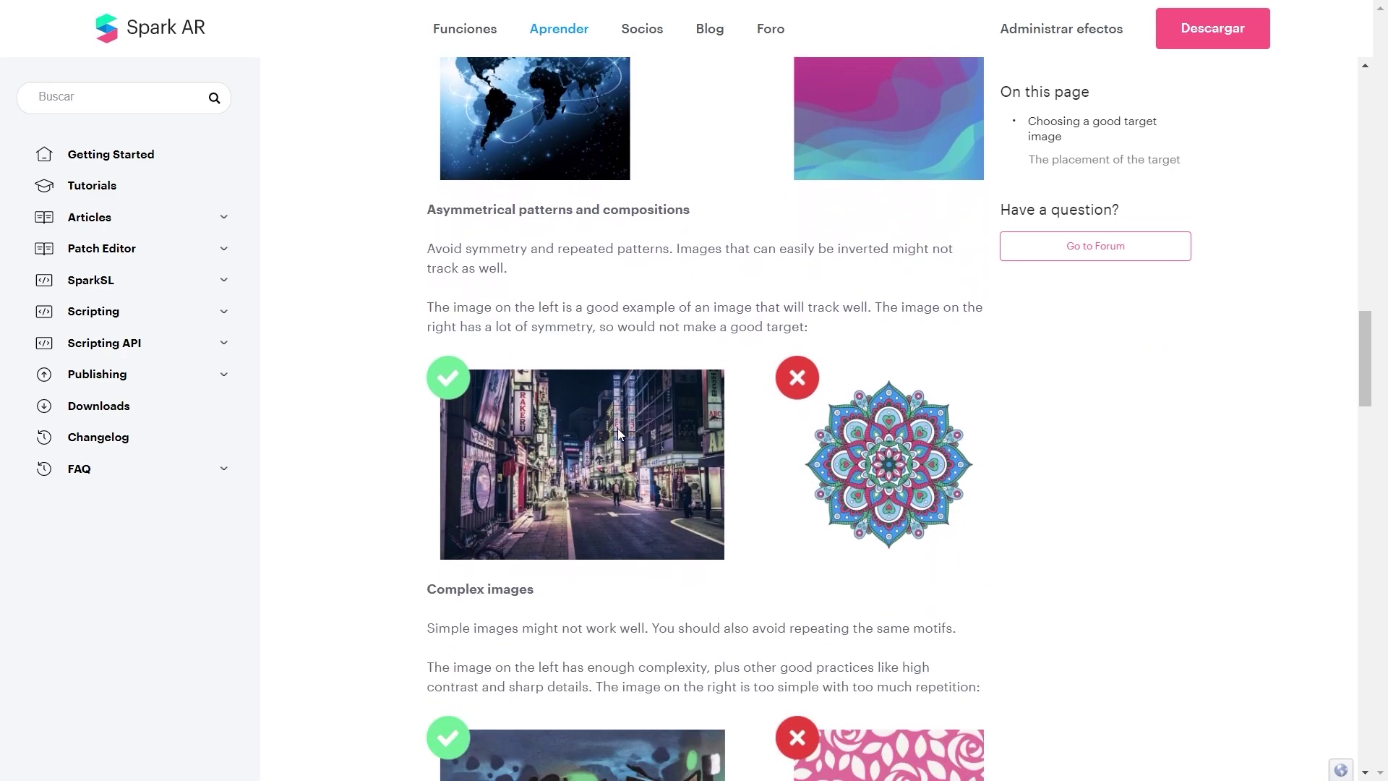
pyautogui.scroll(-6, 617, 428)
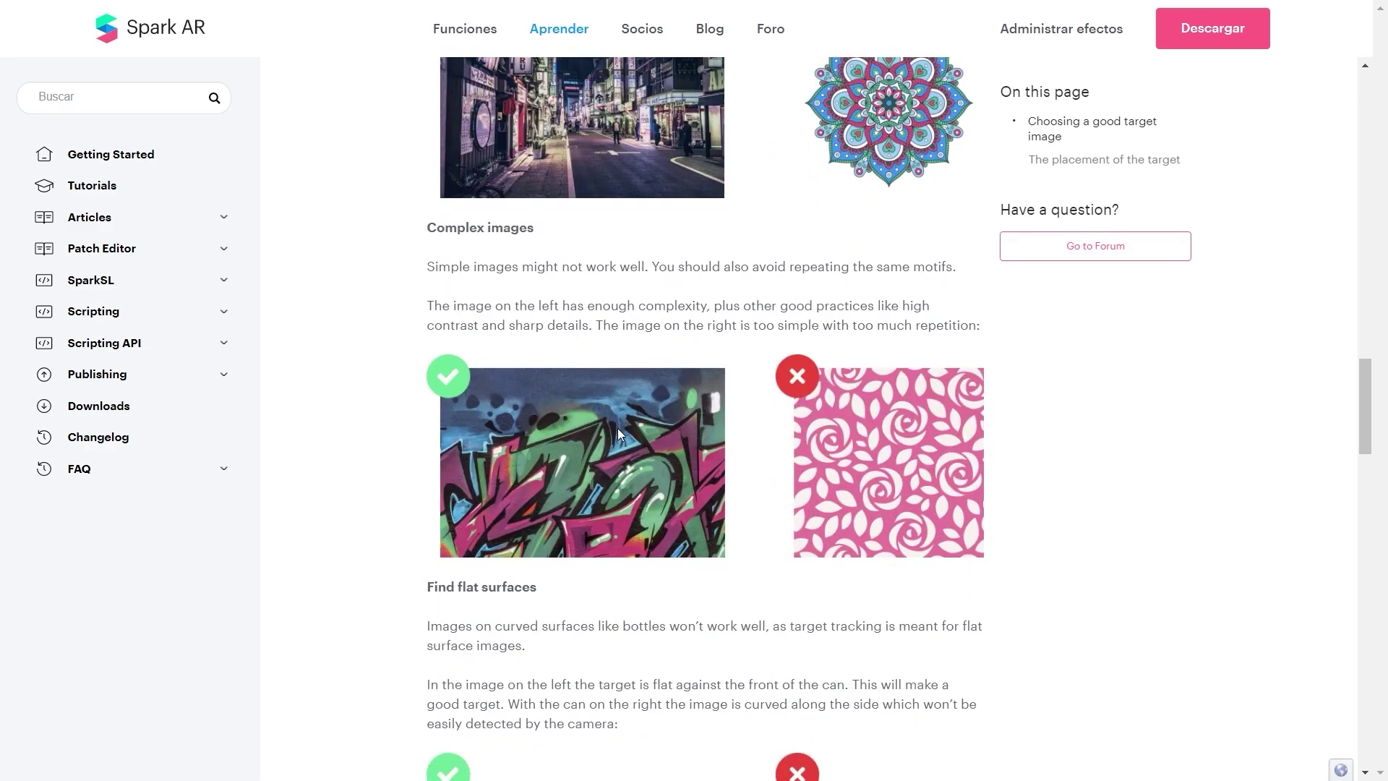
pyautogui.scroll(-8, 617, 428)
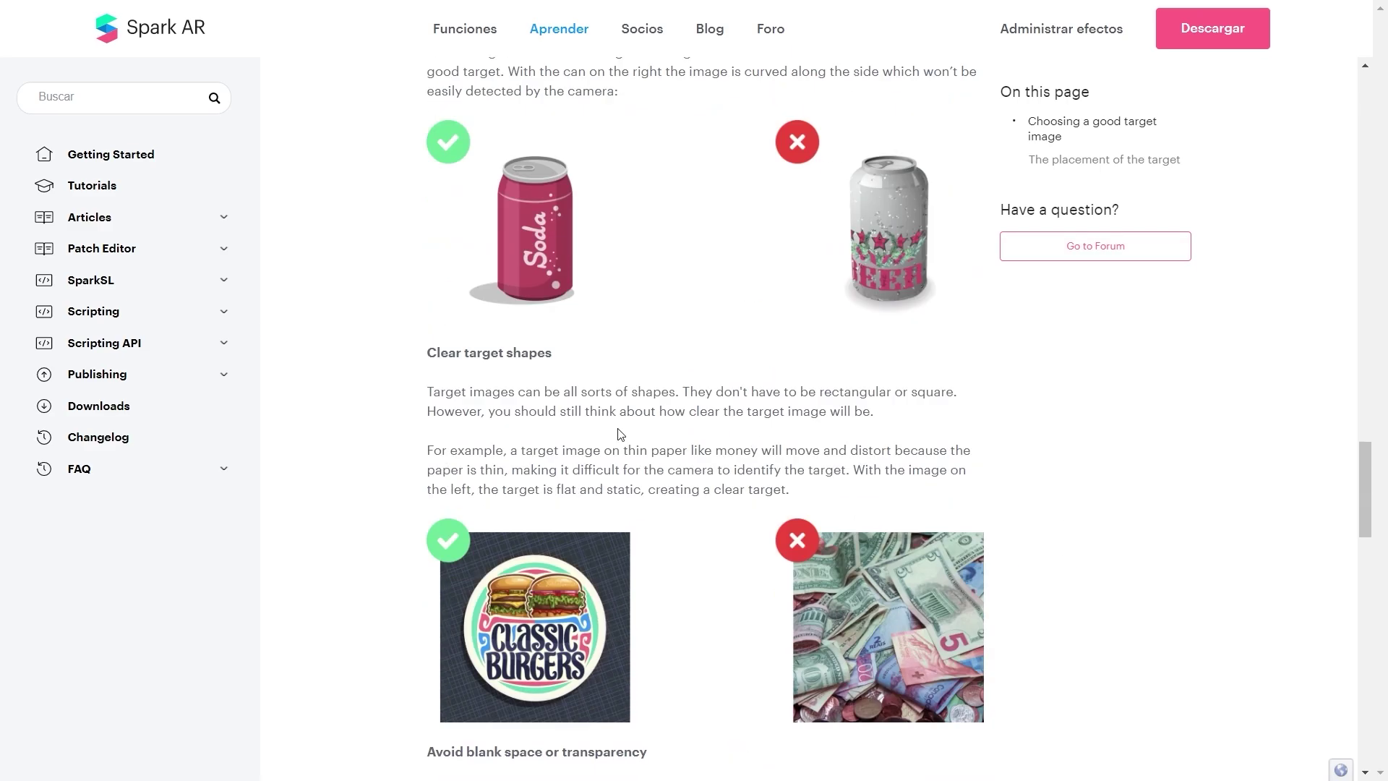
pyautogui.scroll(-15, 619, 433)
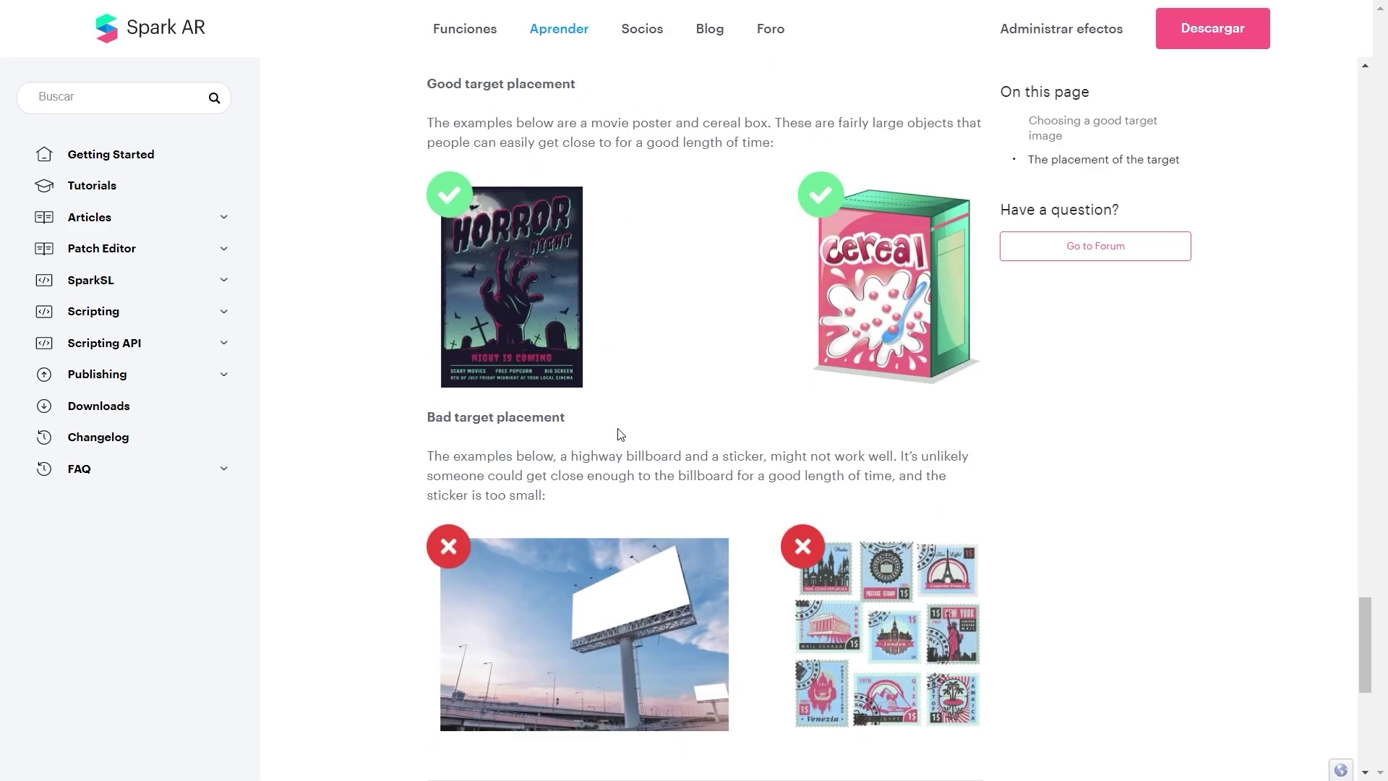
pyautogui.scroll(-5, 620, 433)
pyautogui.scroll(11, 620, 434)
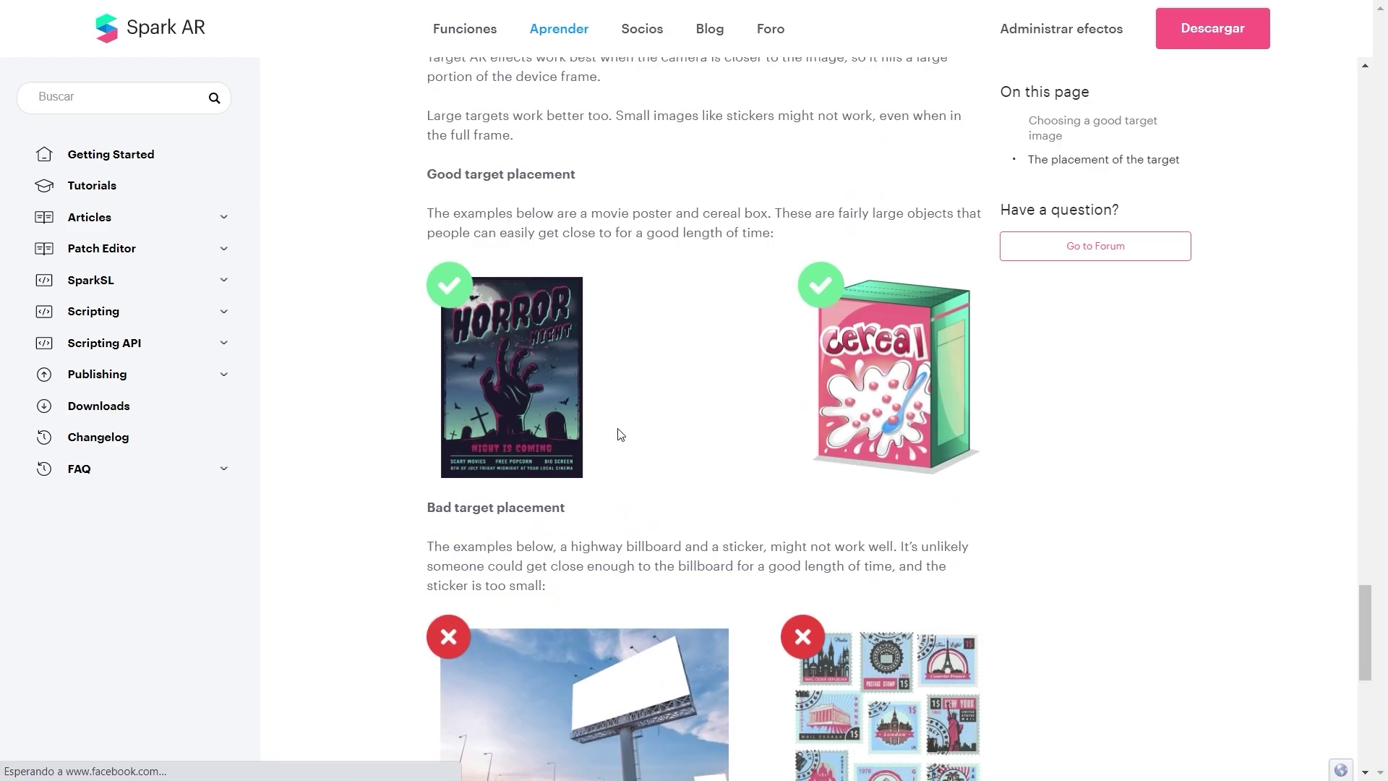
pyautogui.scroll(20, 619, 433)
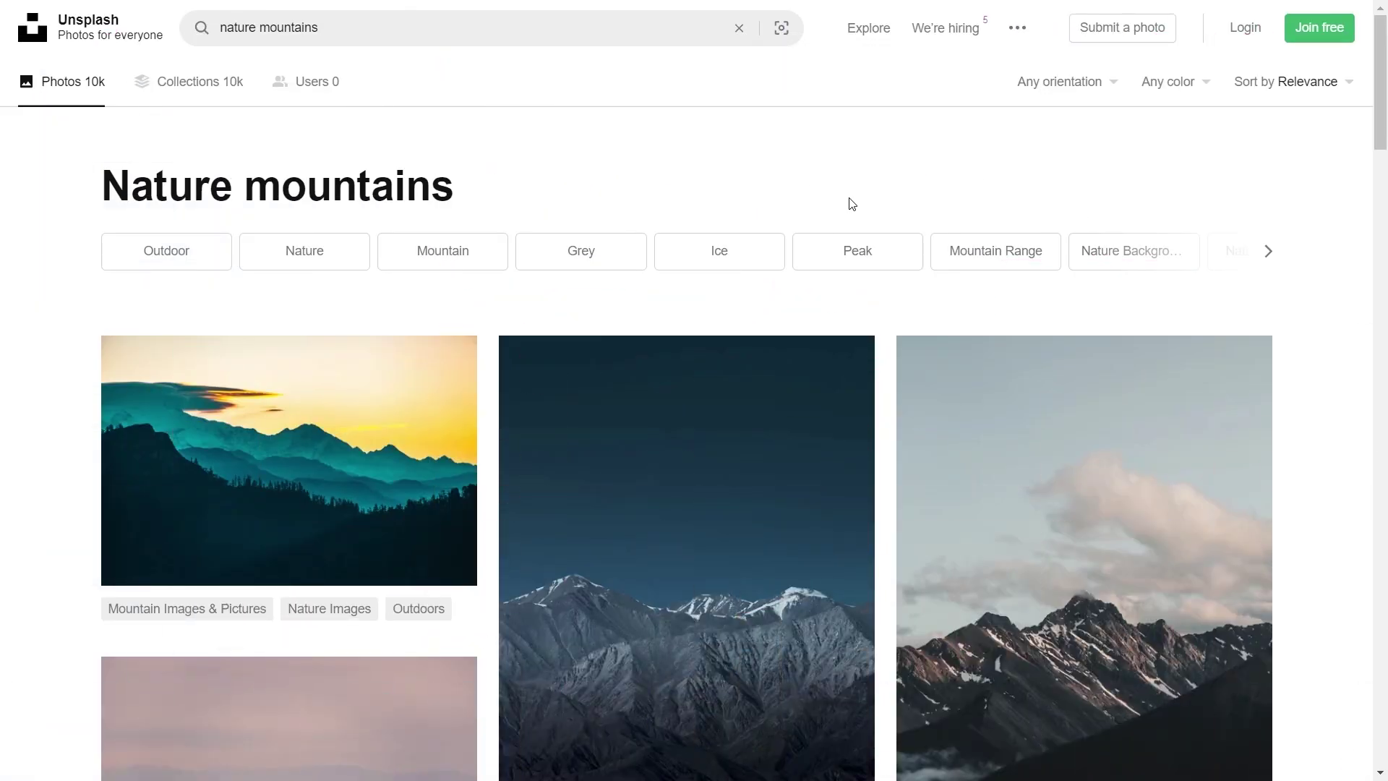
# - Browse the "nature mountains" photos on Unsplash and view the teal Himalaya sunrise and dark snowy mountain images enlarged
pyautogui.click(489, 36)
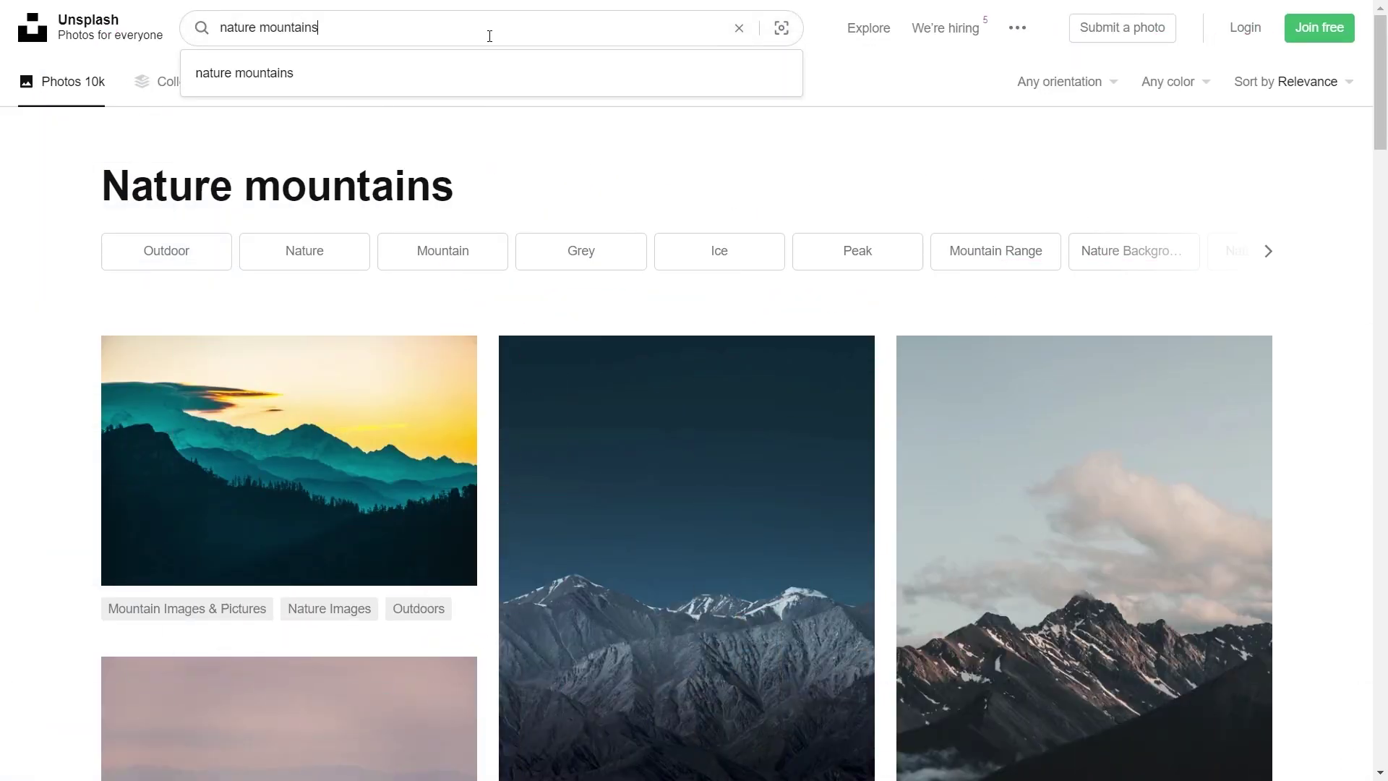
pyautogui.click(920, 184)
pyautogui.scroll(-2, 1338, 232)
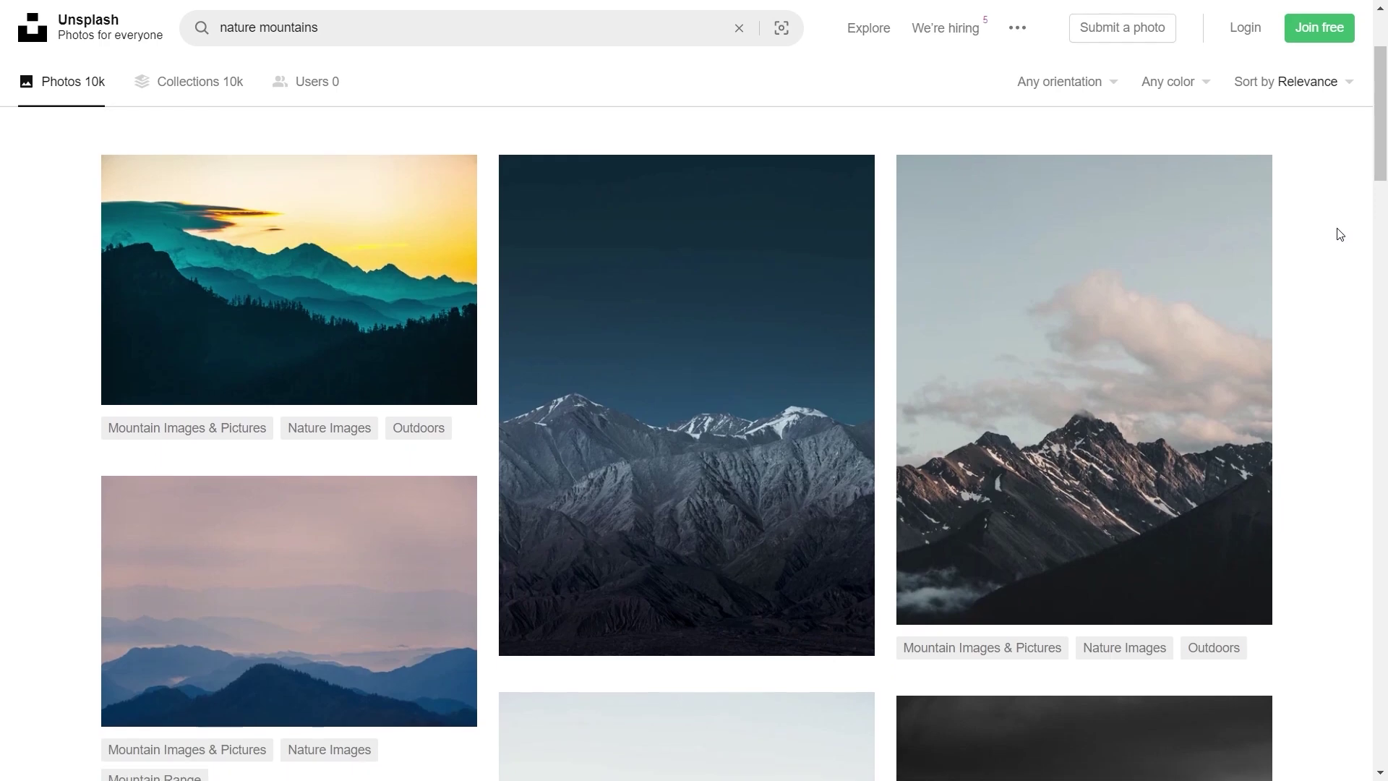
pyautogui.scroll(-1, 867, 303)
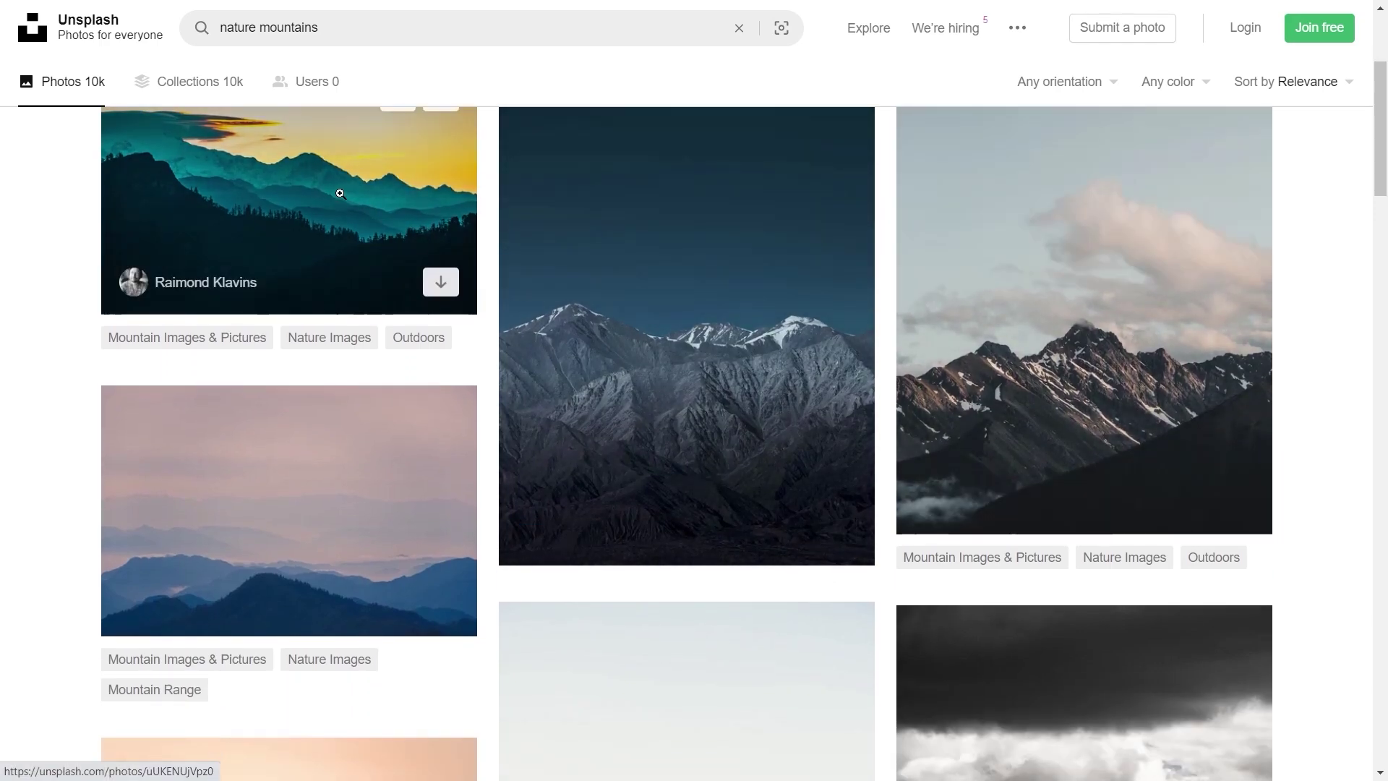
pyautogui.click(340, 193)
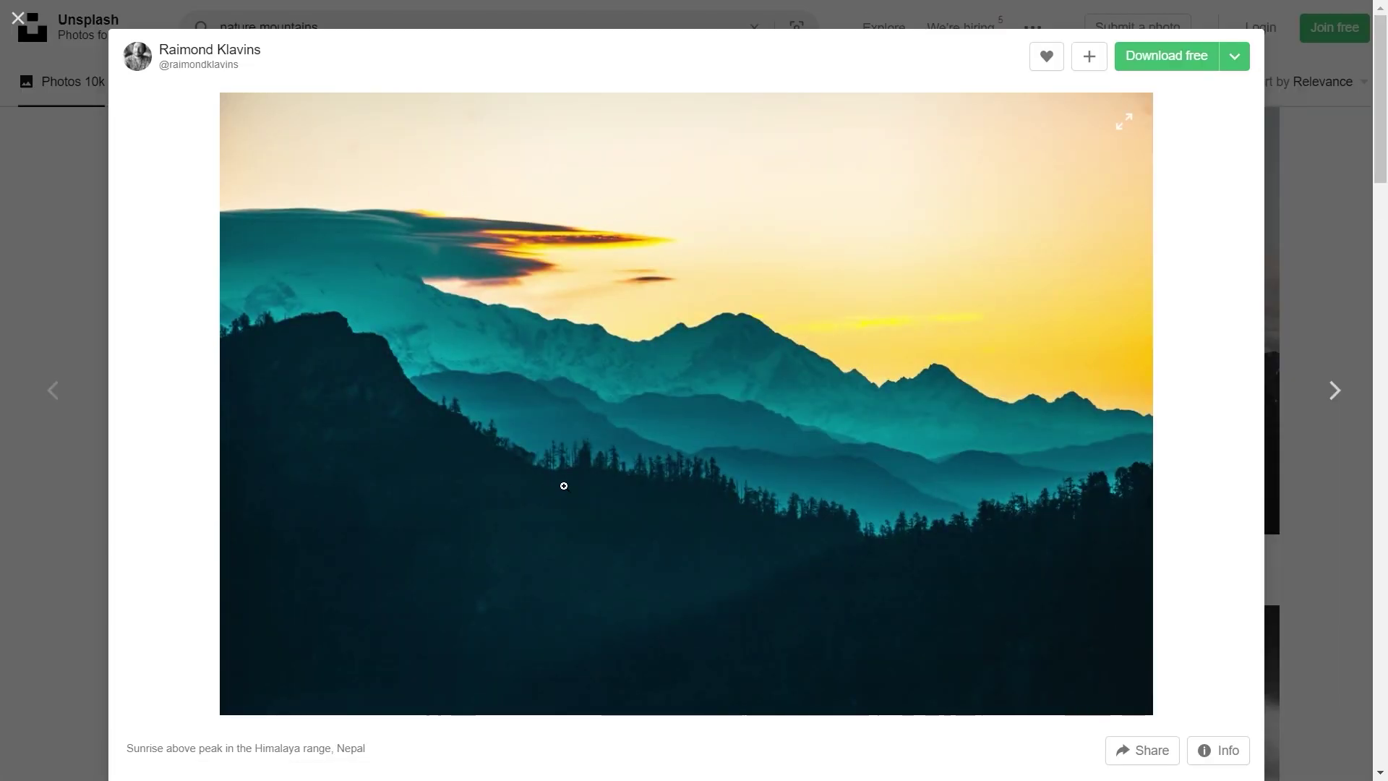
pyautogui.press('Right')
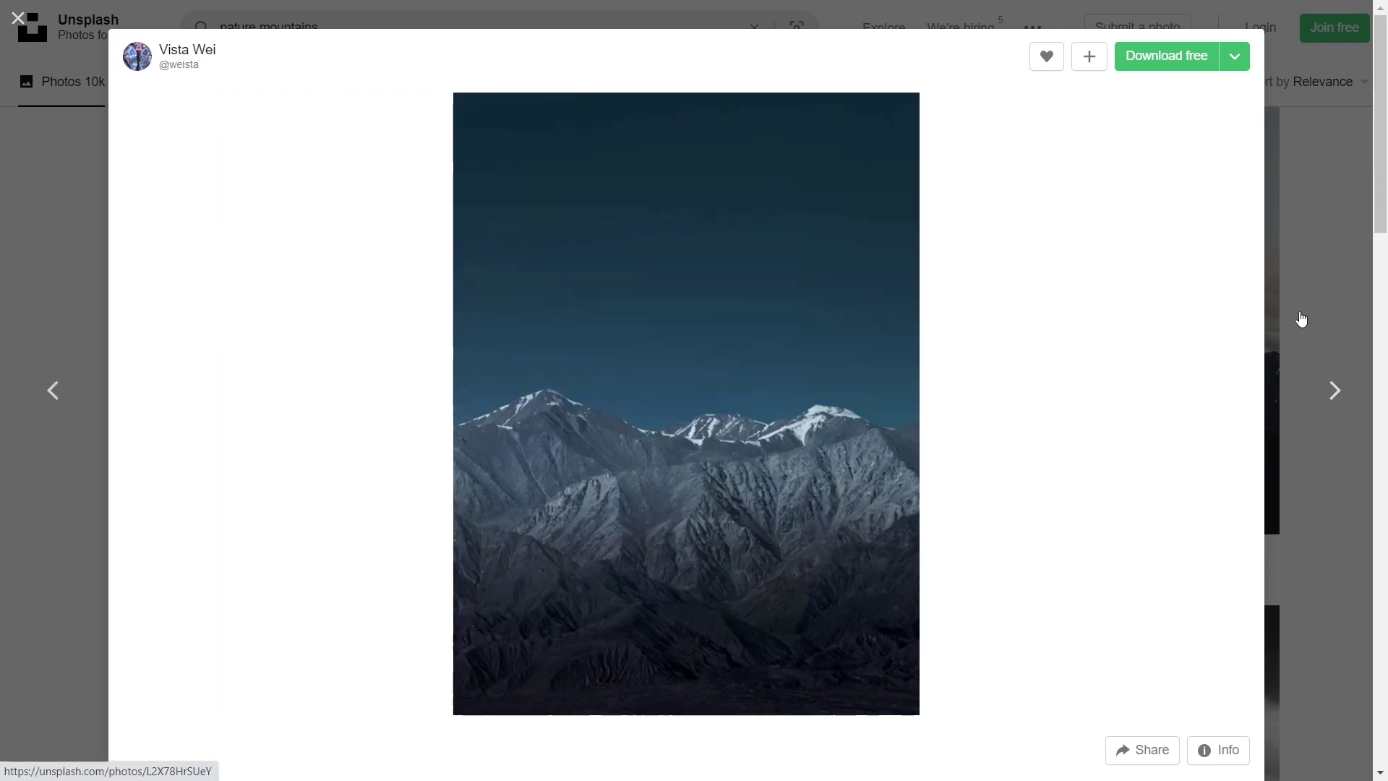
pyautogui.press('Escape')
# - Find the Roys Peak photo with the orange ridge and blue mountains on Unsplash and download it in the Small (640x800) size
pyautogui.scroll(-10, 946, 415)
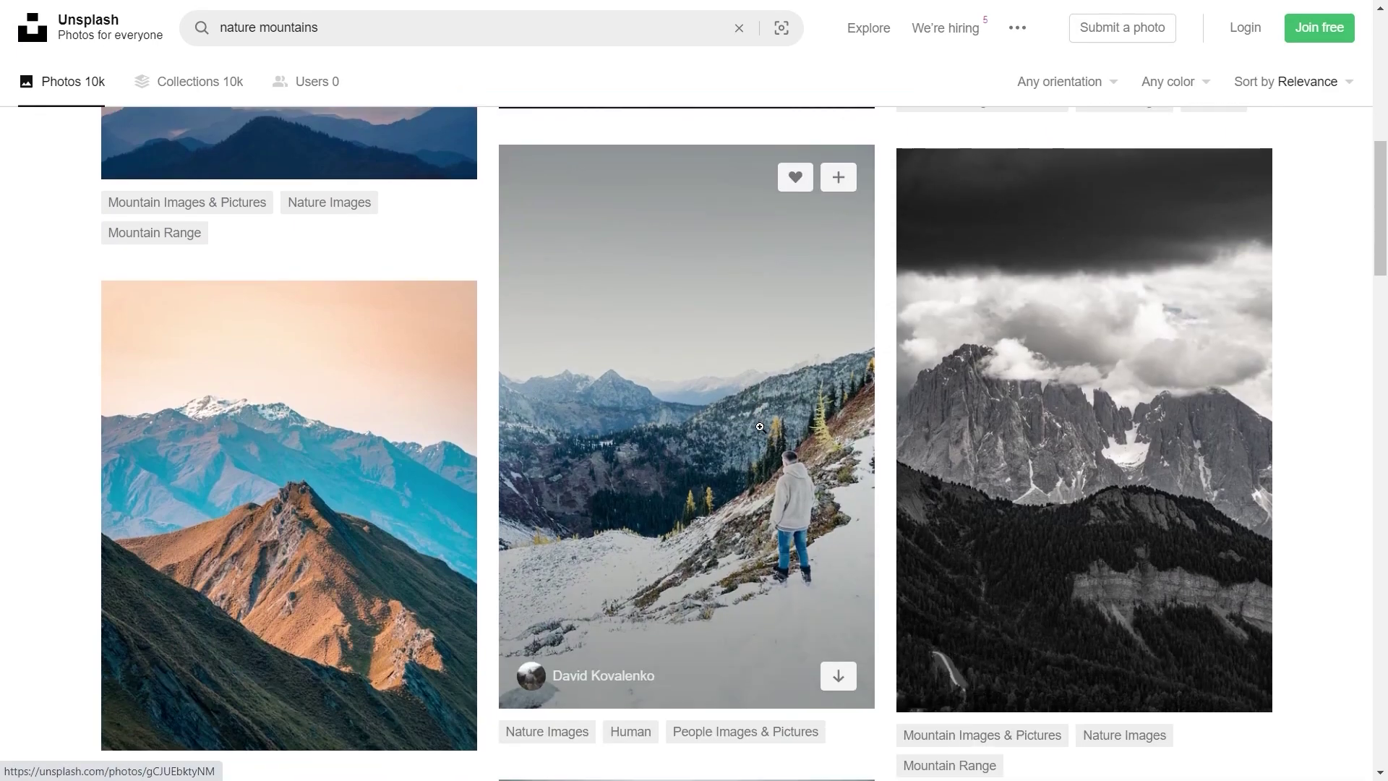
pyautogui.scroll(-8, 783, 376)
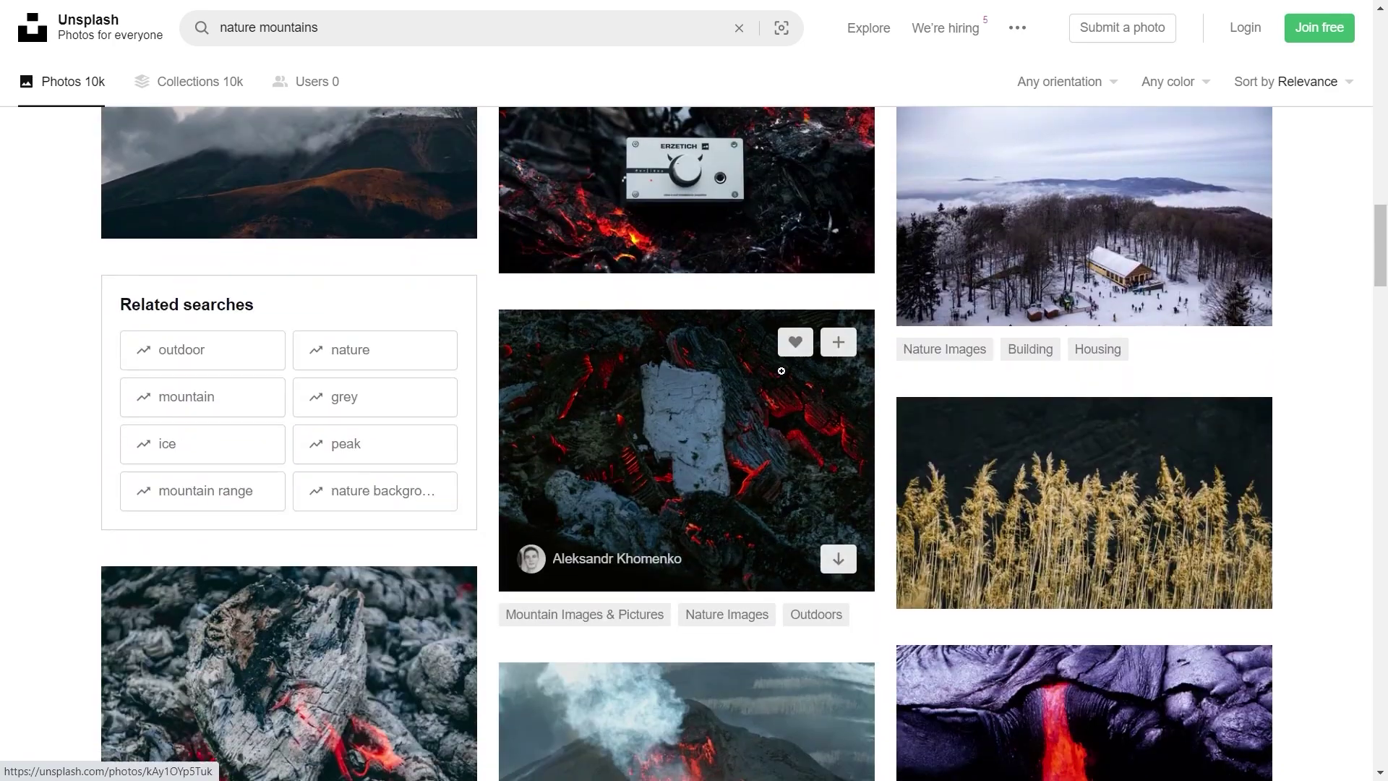
pyautogui.scroll(14, 363, 285)
pyautogui.click(363, 285)
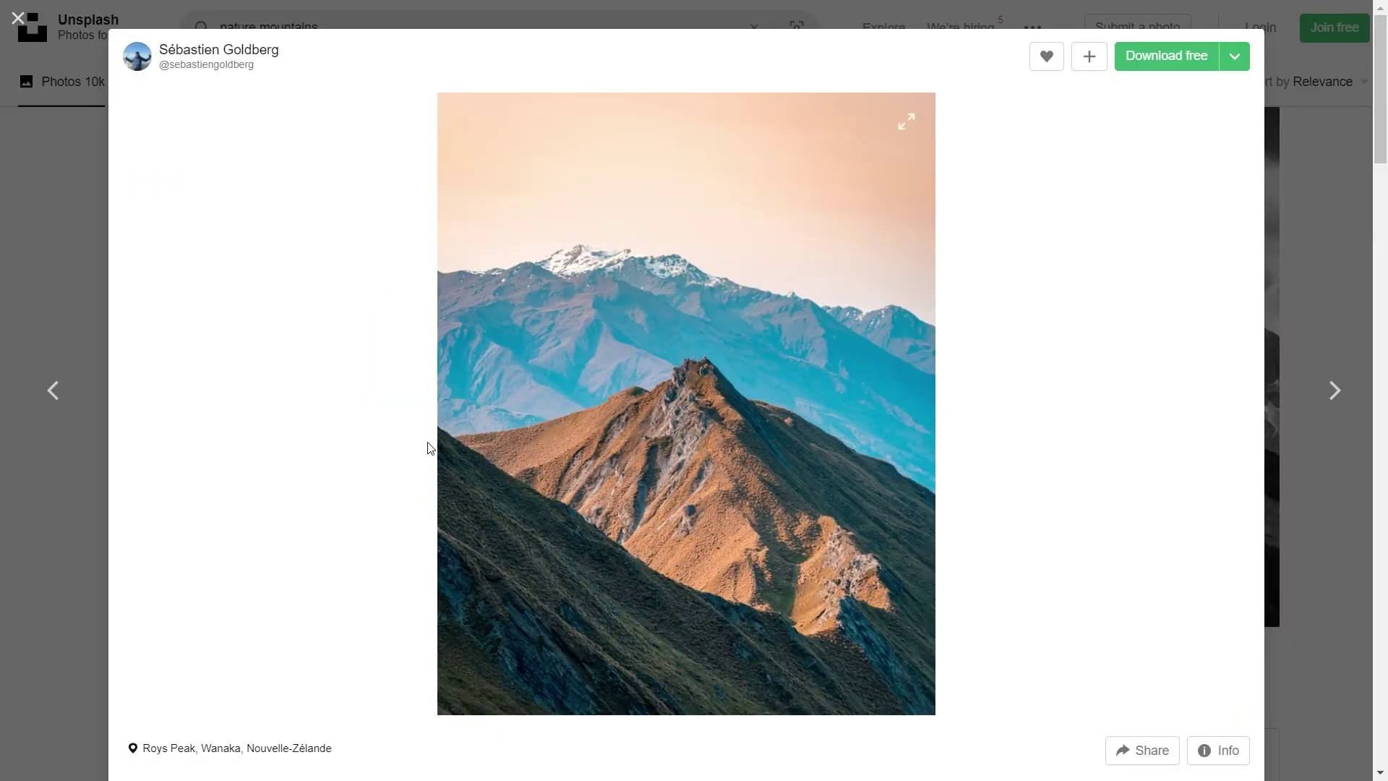
pyautogui.click(1234, 72)
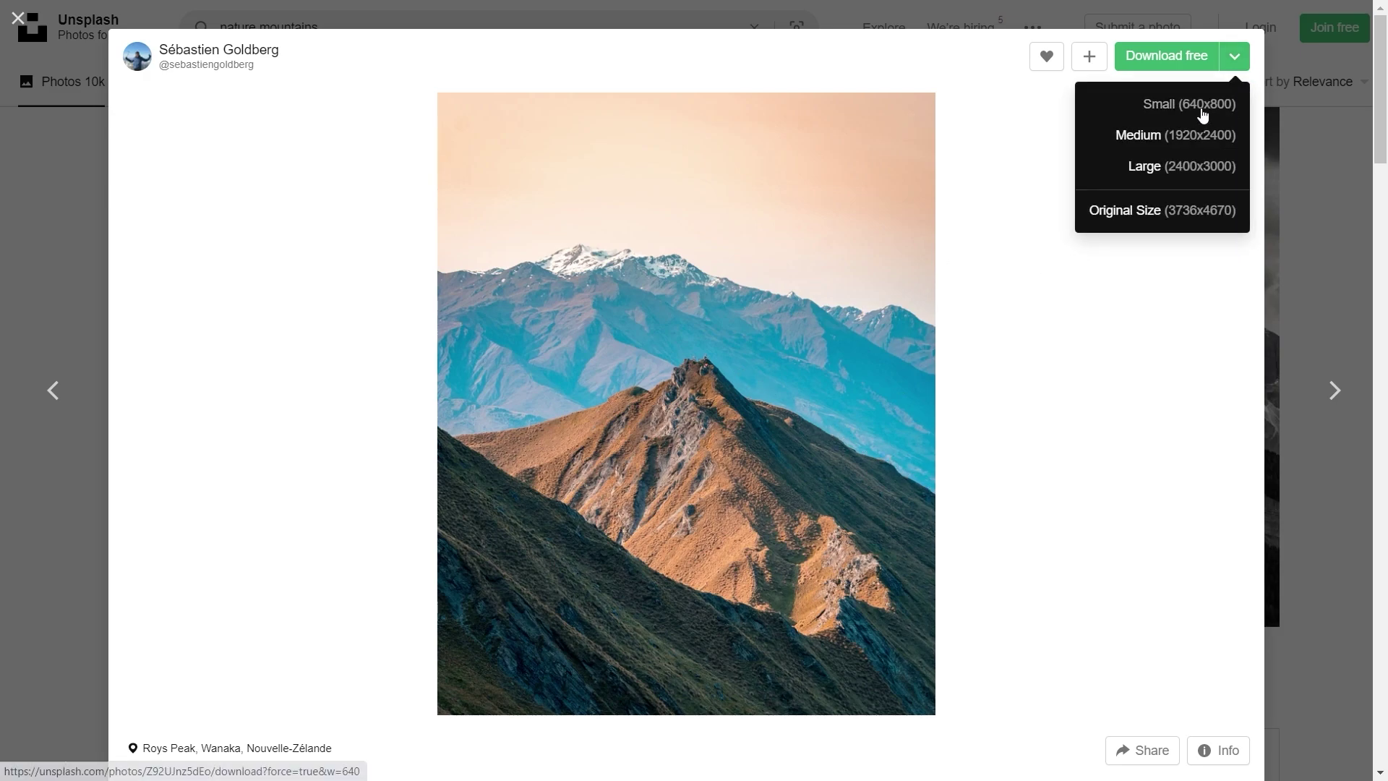
pyautogui.click(1175, 115)
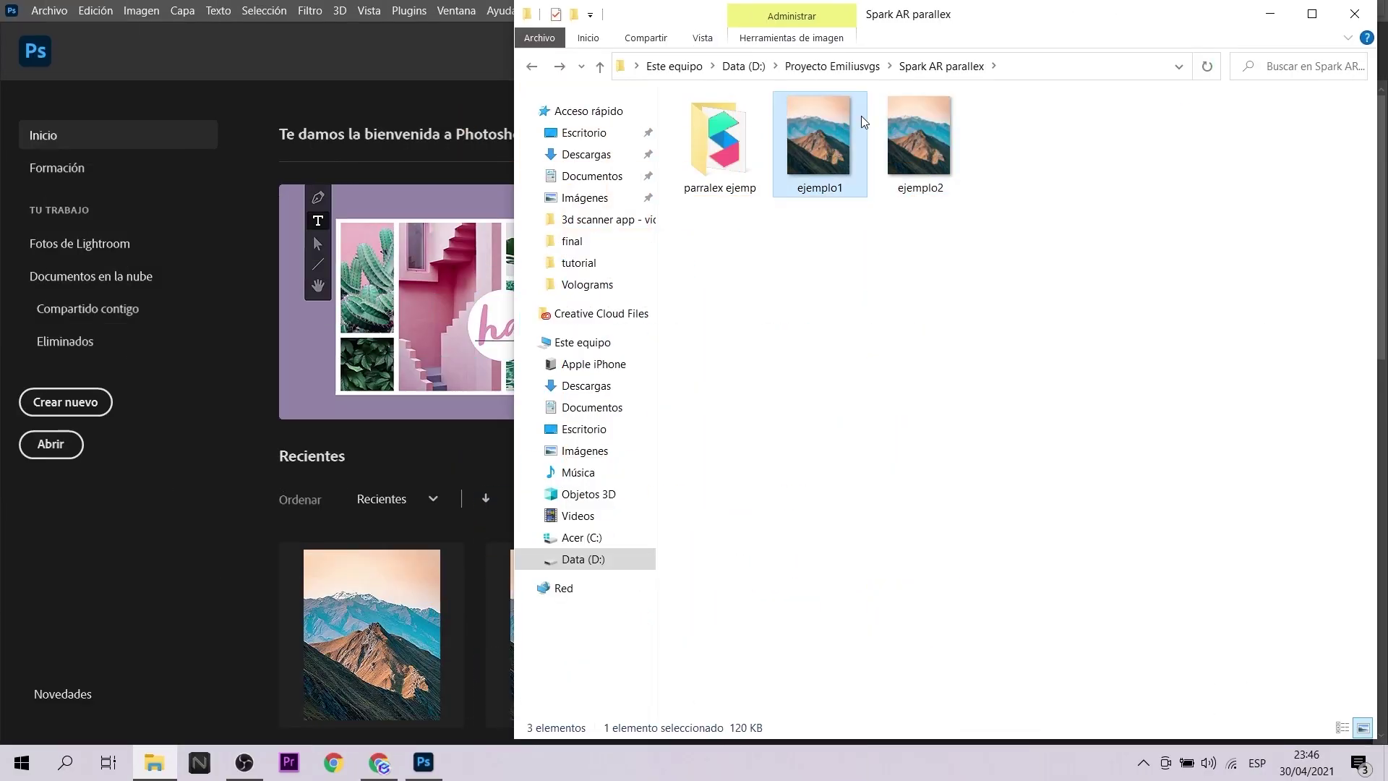
# - Switch to Photoshop, open ejemplo1 with its embedded color profile, and convert the locked background into the regular layer Capa 0
pyautogui.moveTo(843, 132); pyautogui.dragTo(256, 515)
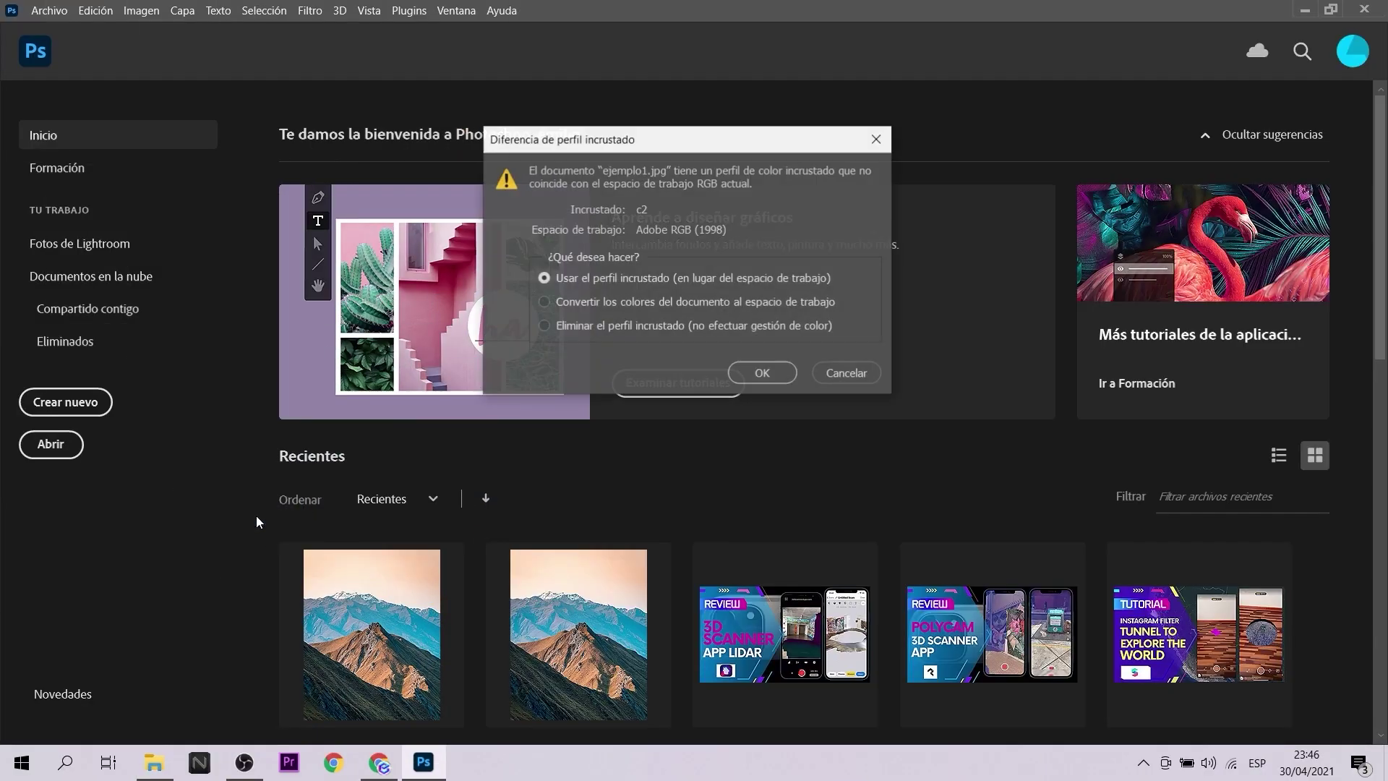
pyautogui.click(757, 373)
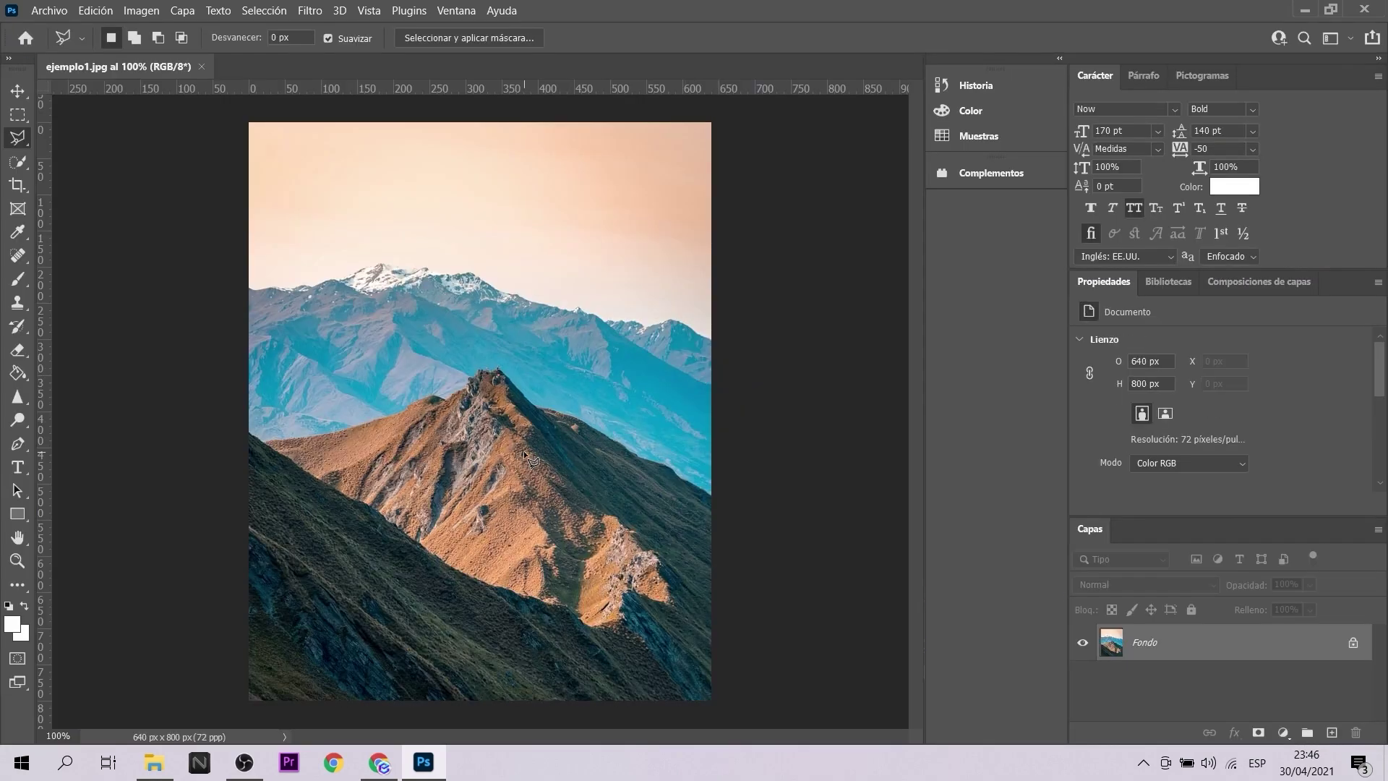
pyautogui.doubleClick(1228, 642)
pyautogui.press('Return')
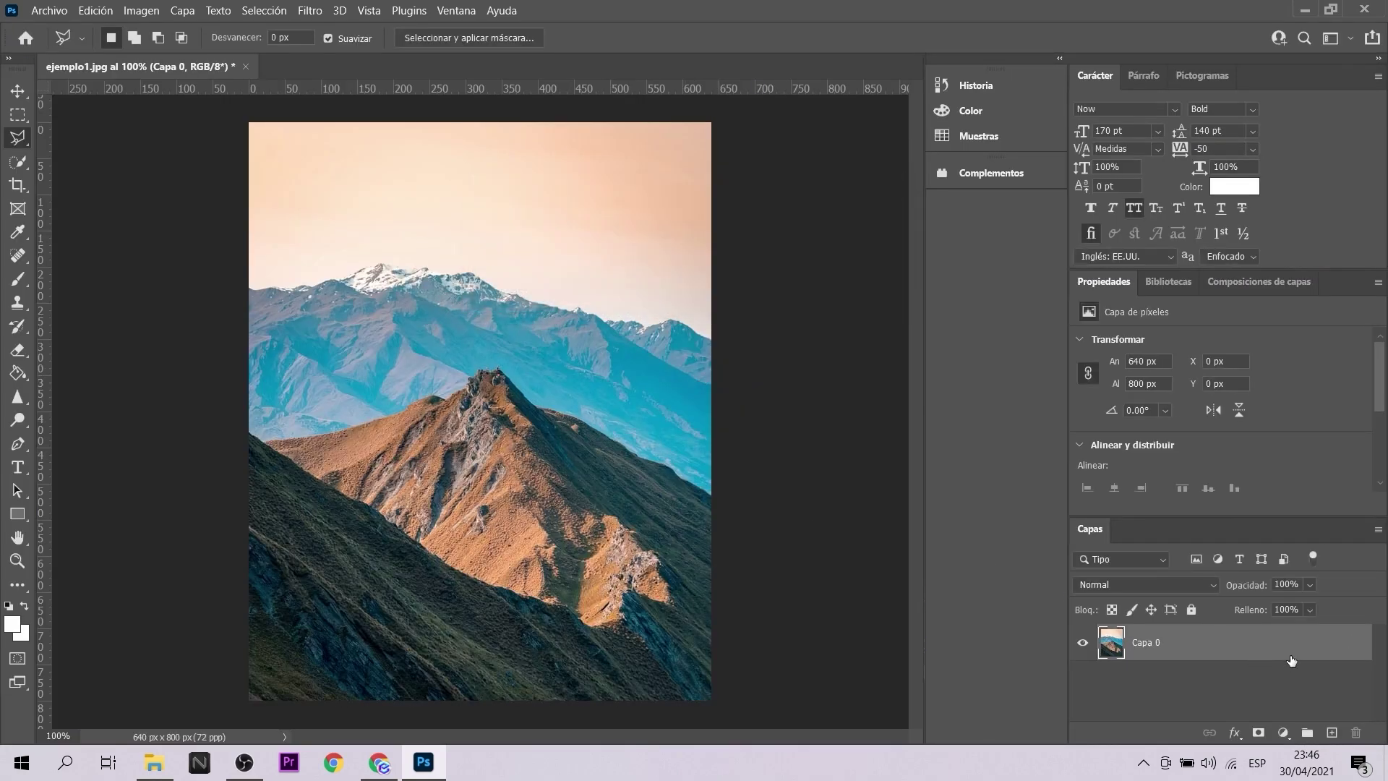
# - Select the dark foreground slope with the Polygonal Lasso, following its ridge line and closing the outline around the canvas's lower edge
pyautogui.rightClick(21, 142)
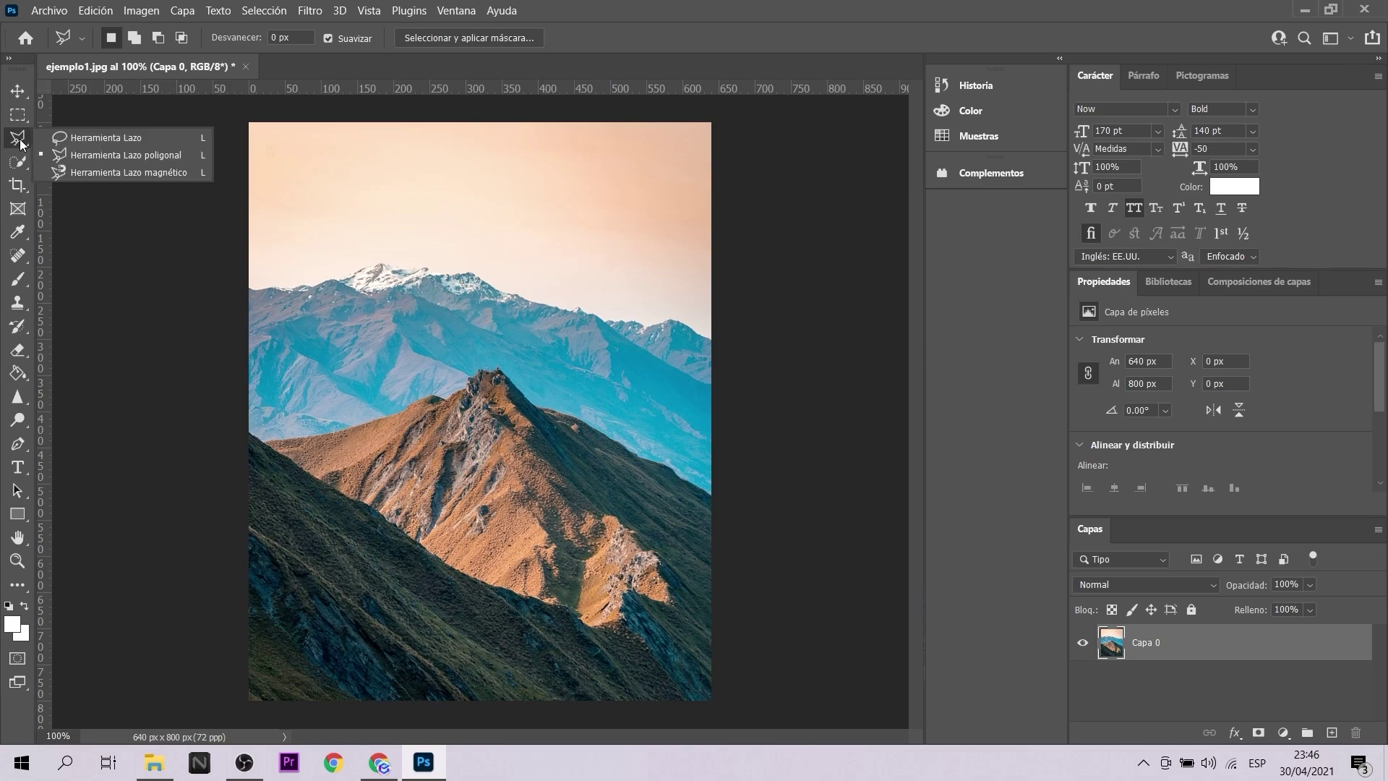
pyautogui.click(79, 154)
pyautogui.keyDown('alt'); pyautogui.scroll(5, 279, 533); pyautogui.keyUp('alt')
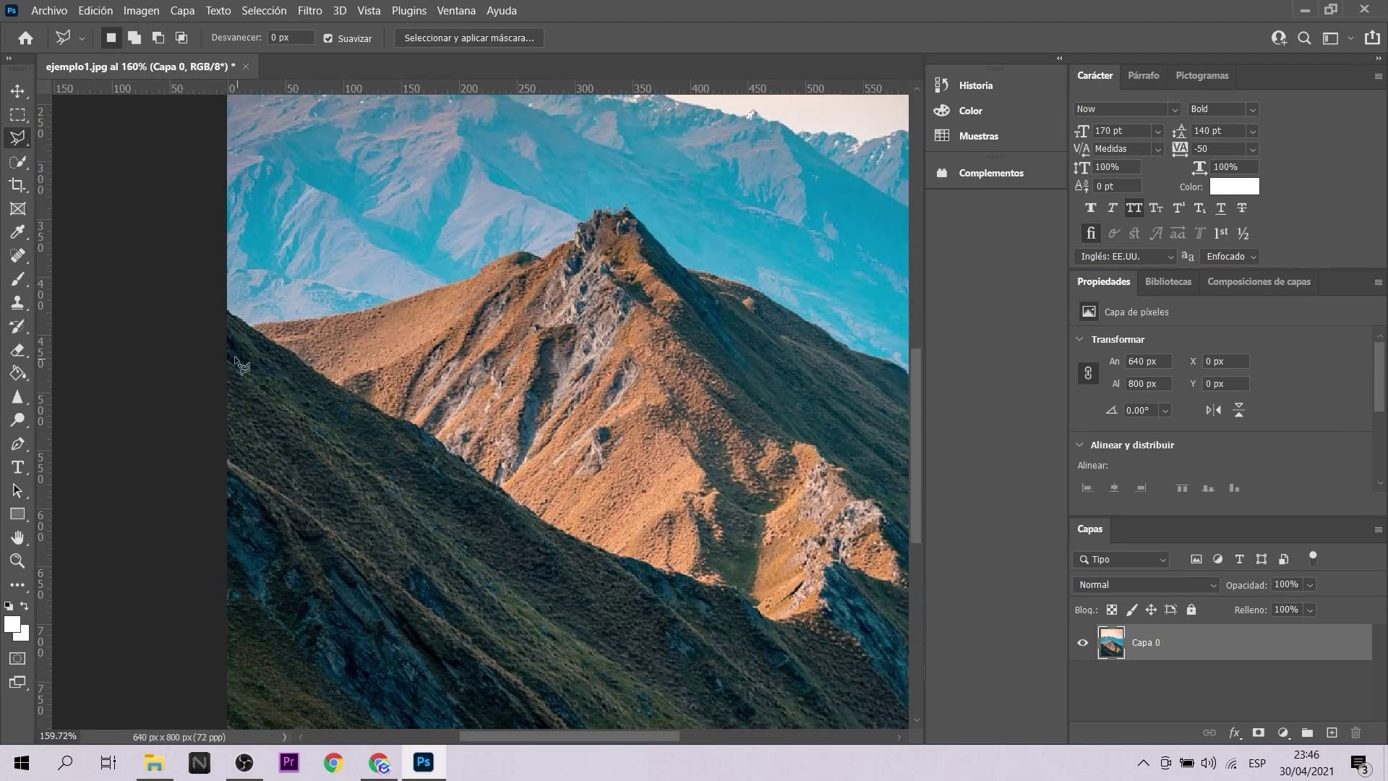
pyautogui.keyDown('alt'); pyautogui.scroll(-2, 243, 359); pyautogui.keyUp('alt')
pyautogui.keyDown('alt'); pyautogui.scroll(1, 237, 330); pyautogui.keyUp('alt')
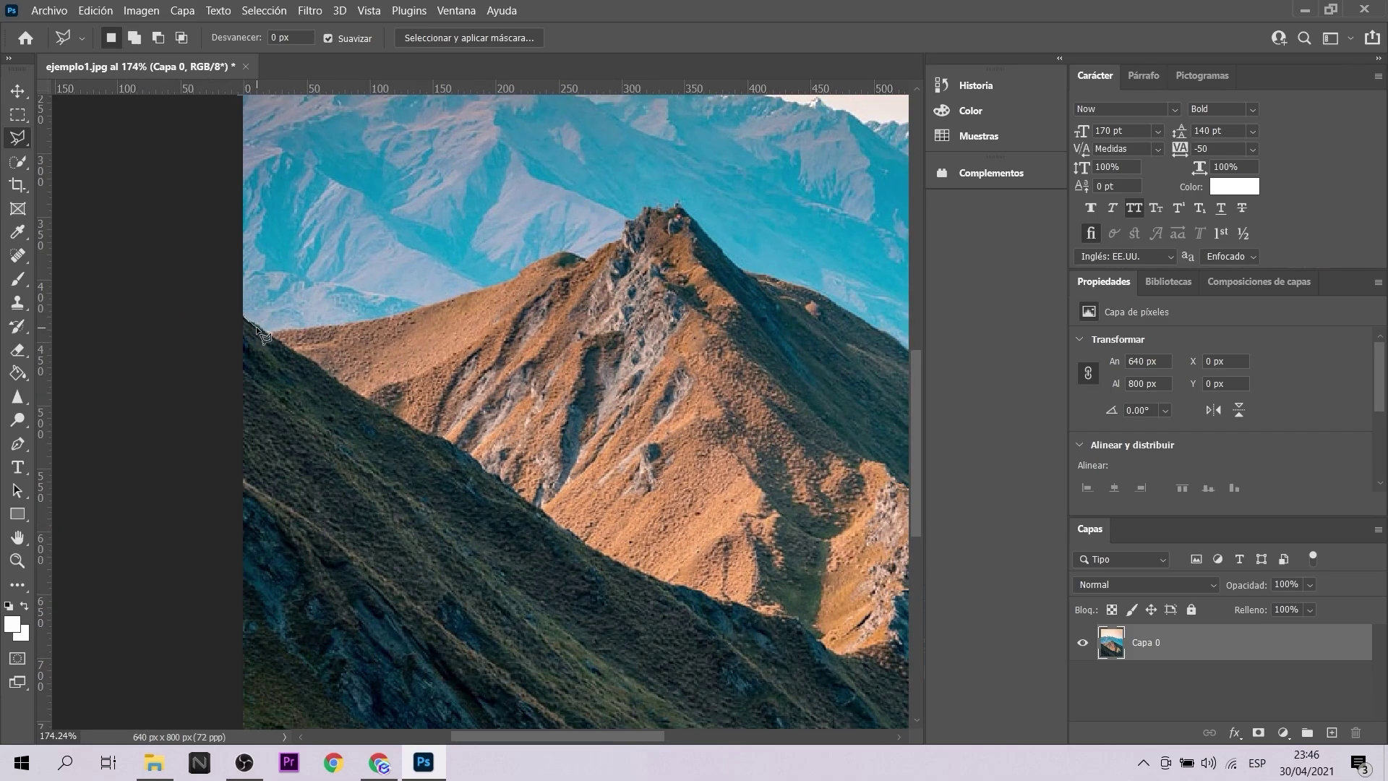
pyautogui.moveTo(274, 340); pyautogui.dragTo(466, 454)
pyautogui.moveTo(531, 507); pyautogui.dragTo(557, 526)
pyautogui.click(580, 540)
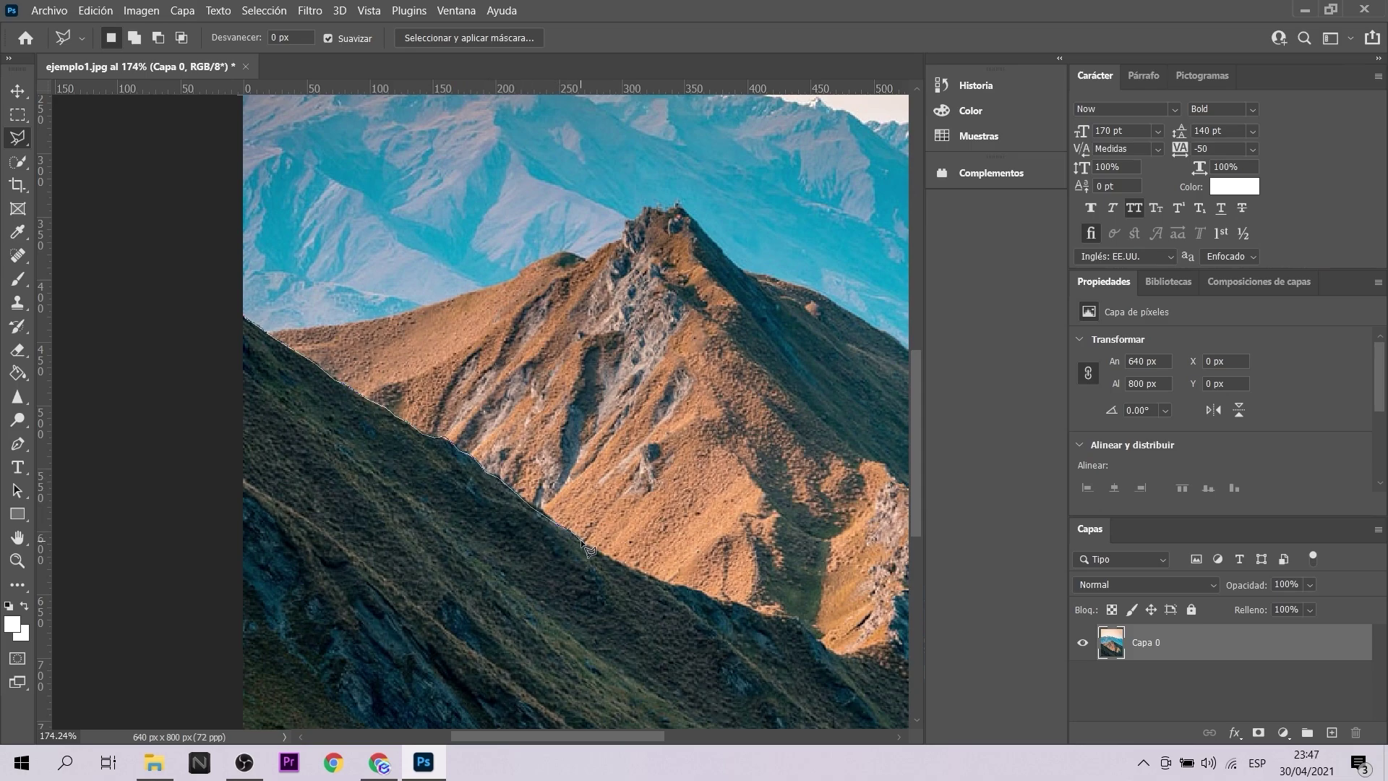
pyautogui.click(619, 562)
pyautogui.hotkey('ctrl', '-')
pyautogui.moveTo(608, 536); pyautogui.dragTo(711, 571)
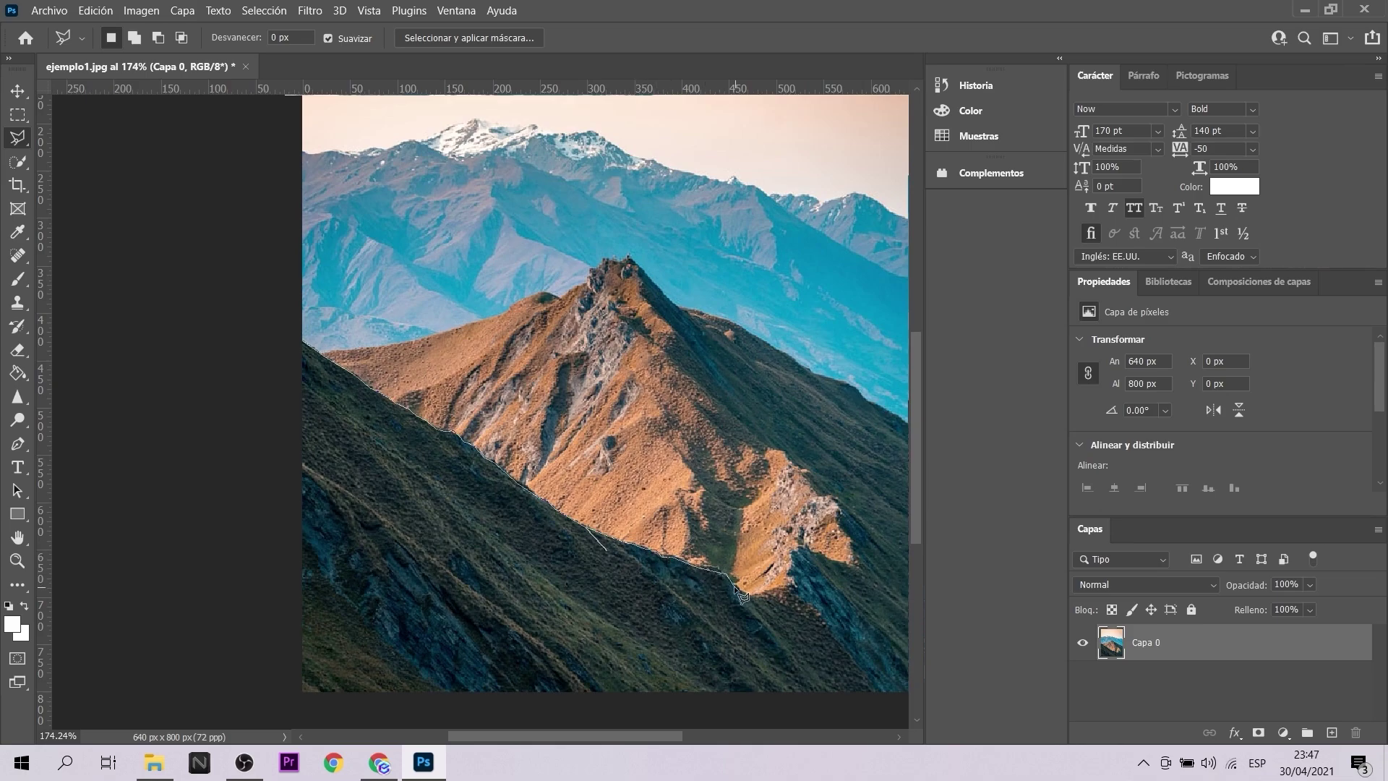
pyautogui.moveTo(783, 587)
pyautogui.mouseDown()
pyautogui.moveTo(880, 692)
pyautogui.moveTo(302, 692)
pyautogui.moveTo(303, 341)
pyautogui.mouseUp()
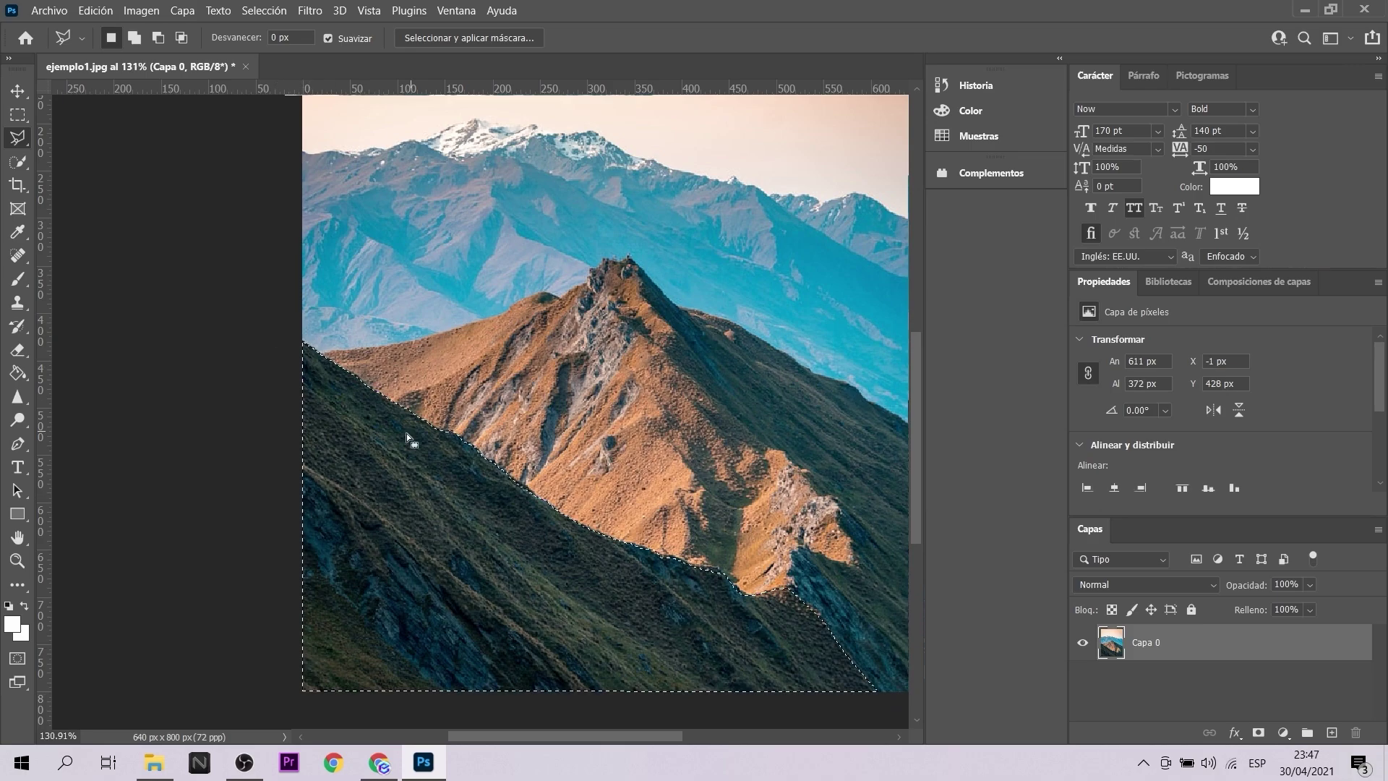
# - Copy the selected dark slope from Capa 0 into the new layer Capa 1, and toggle Capa 0's visibility to check the cutout
pyautogui.click(1331, 732)
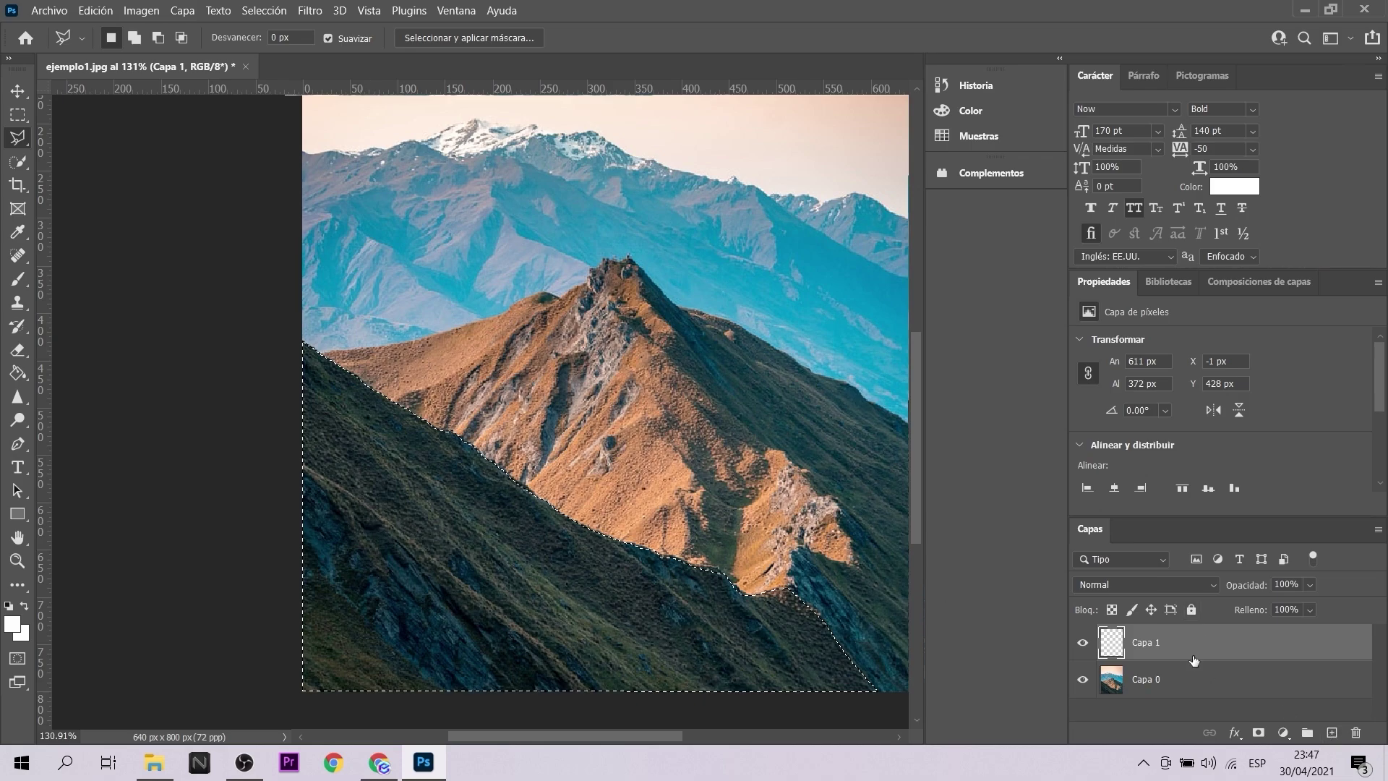
pyautogui.click(1157, 682)
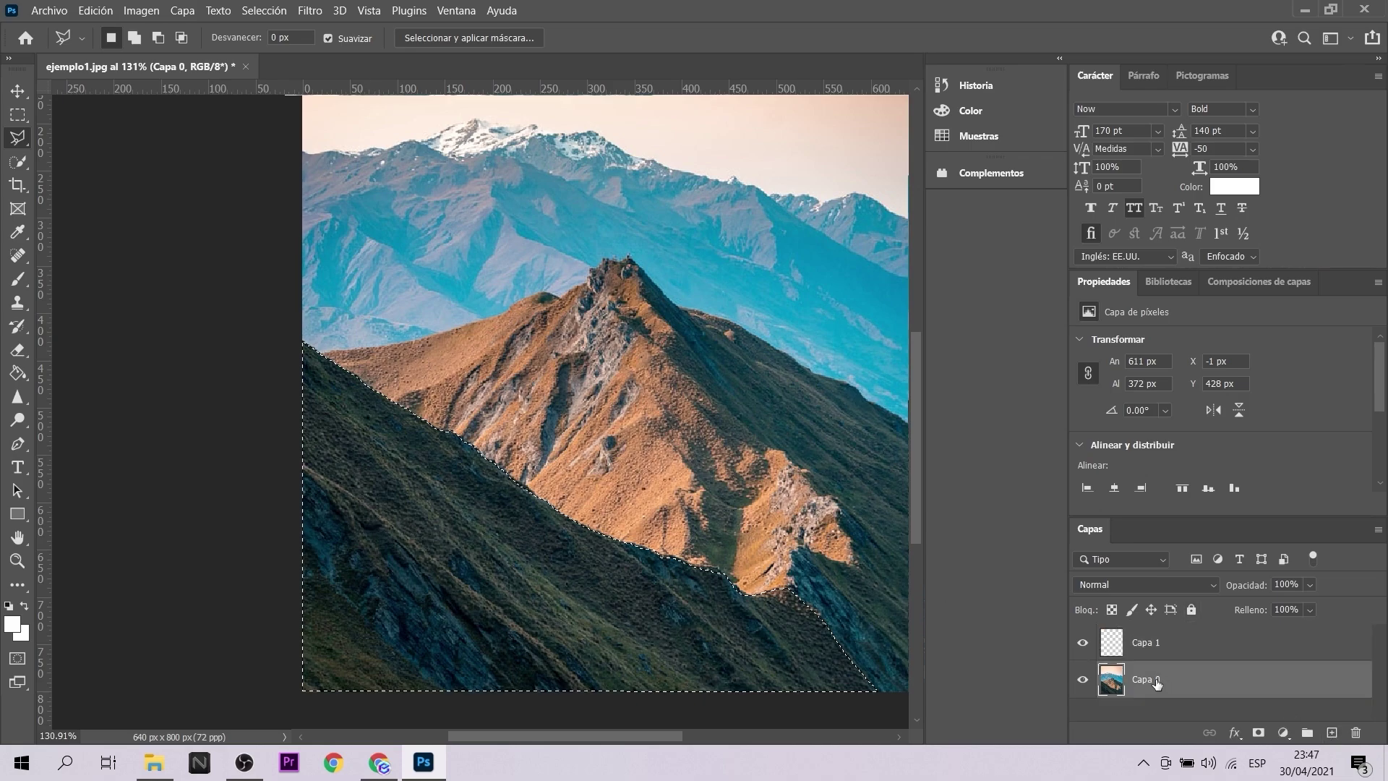
pyautogui.click(1201, 656)
pyautogui.hotkey('ctrl', 'v')
pyautogui.click(1082, 680)
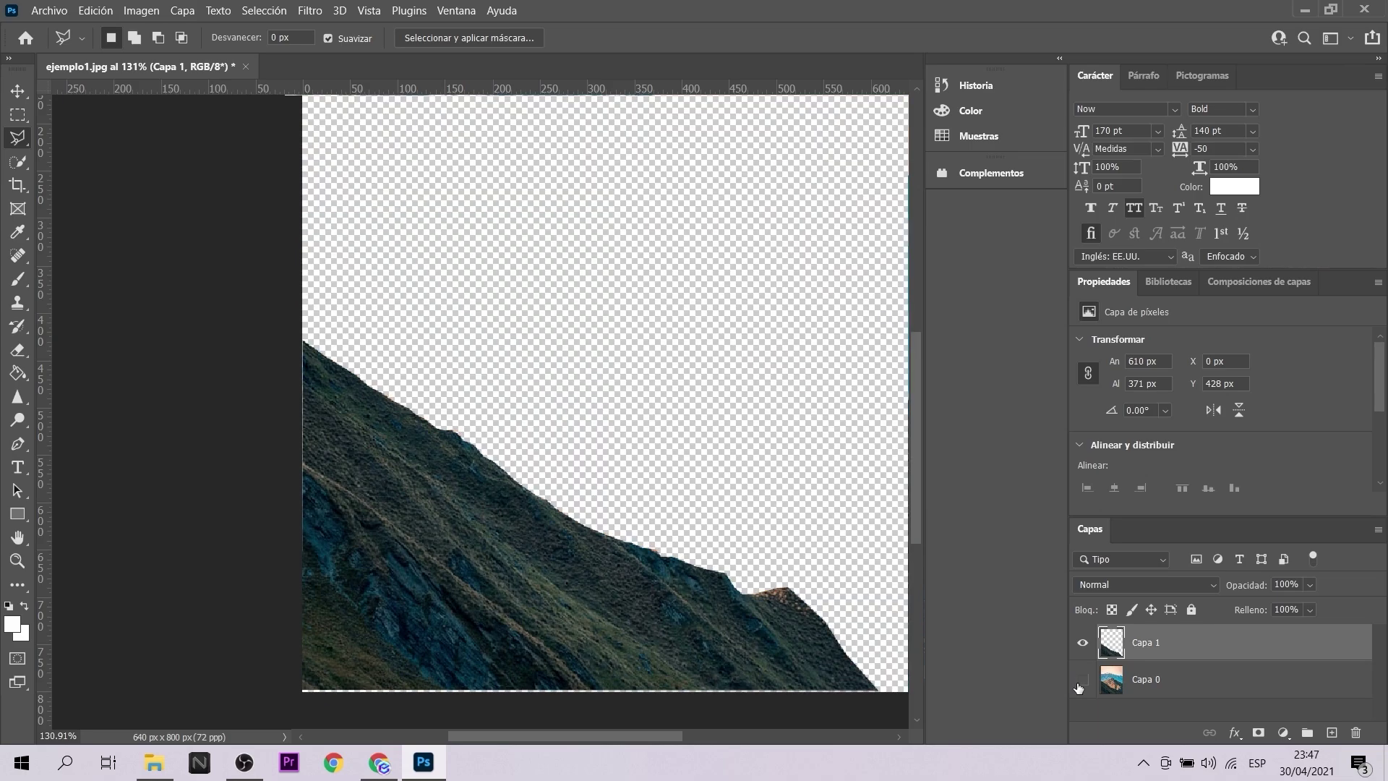
pyautogui.click(1082, 680)
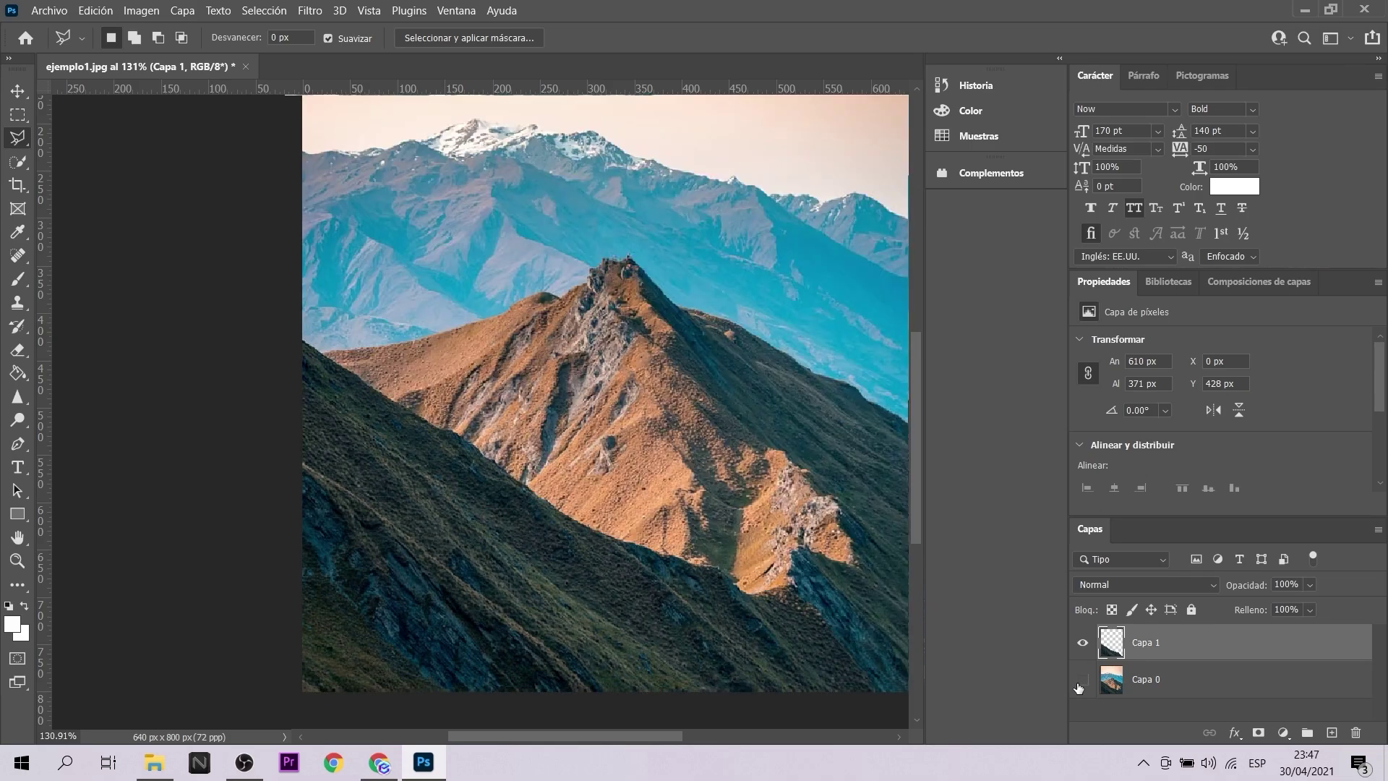
pyautogui.click(1081, 681)
pyautogui.click(1081, 681)
# - Add the empty layer Capa 2 above Capa 0 and outline the orange middle mountain on Capa 0 with the Polygonal Lasso
pyautogui.click(1159, 684)
pyautogui.click(1331, 733)
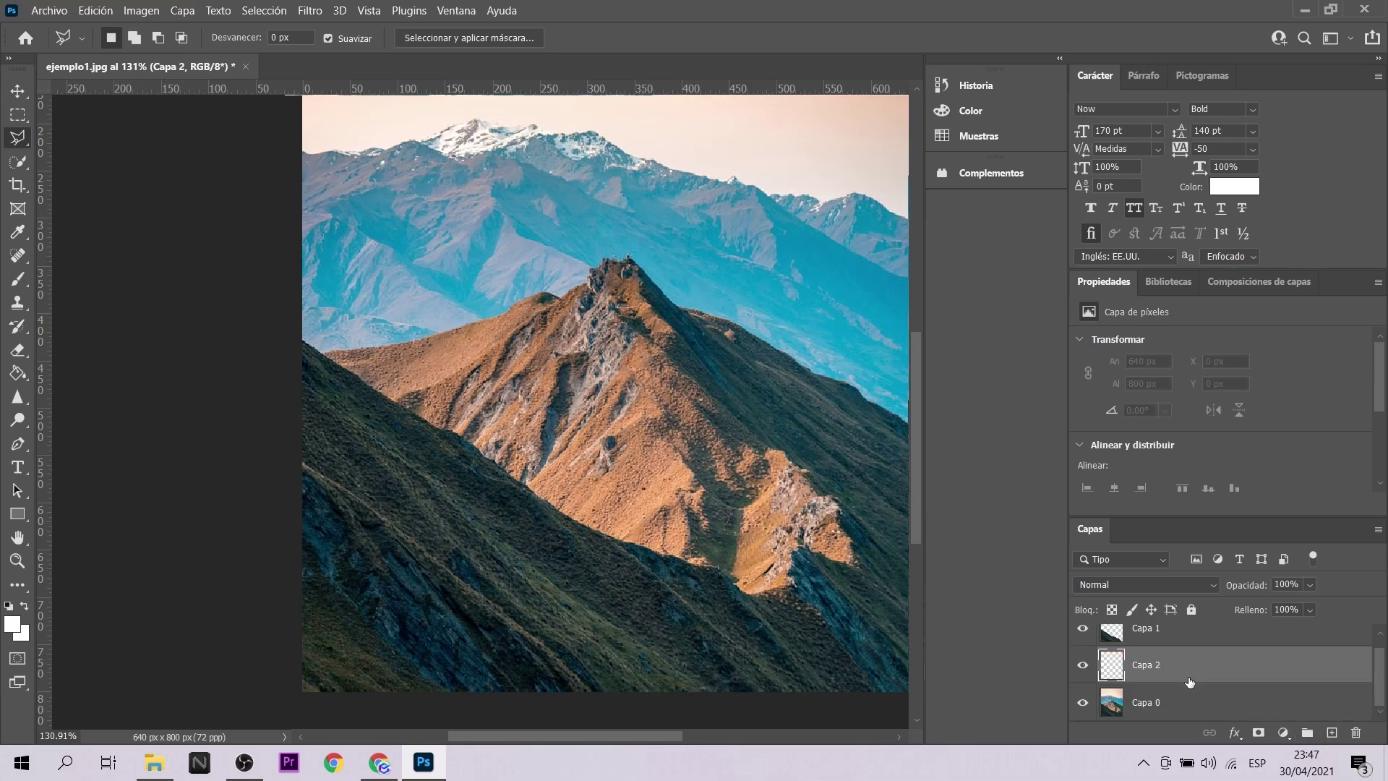
pyautogui.click(1167, 698)
pyautogui.click(322, 353)
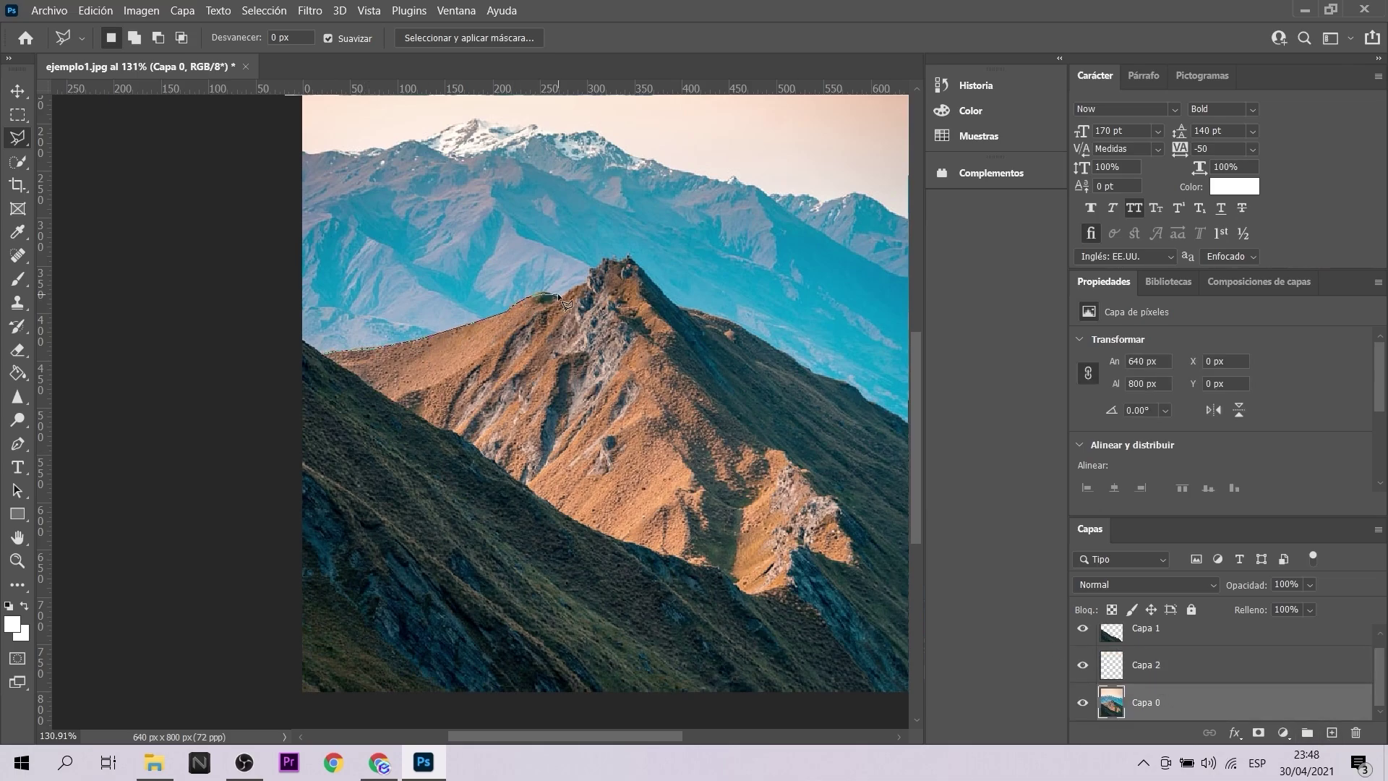
pyautogui.keyDown('alt'); pyautogui.scroll(-1, 896, 418); pyautogui.keyUp('alt')
pyautogui.click(870, 424)
pyautogui.click(870, 666)
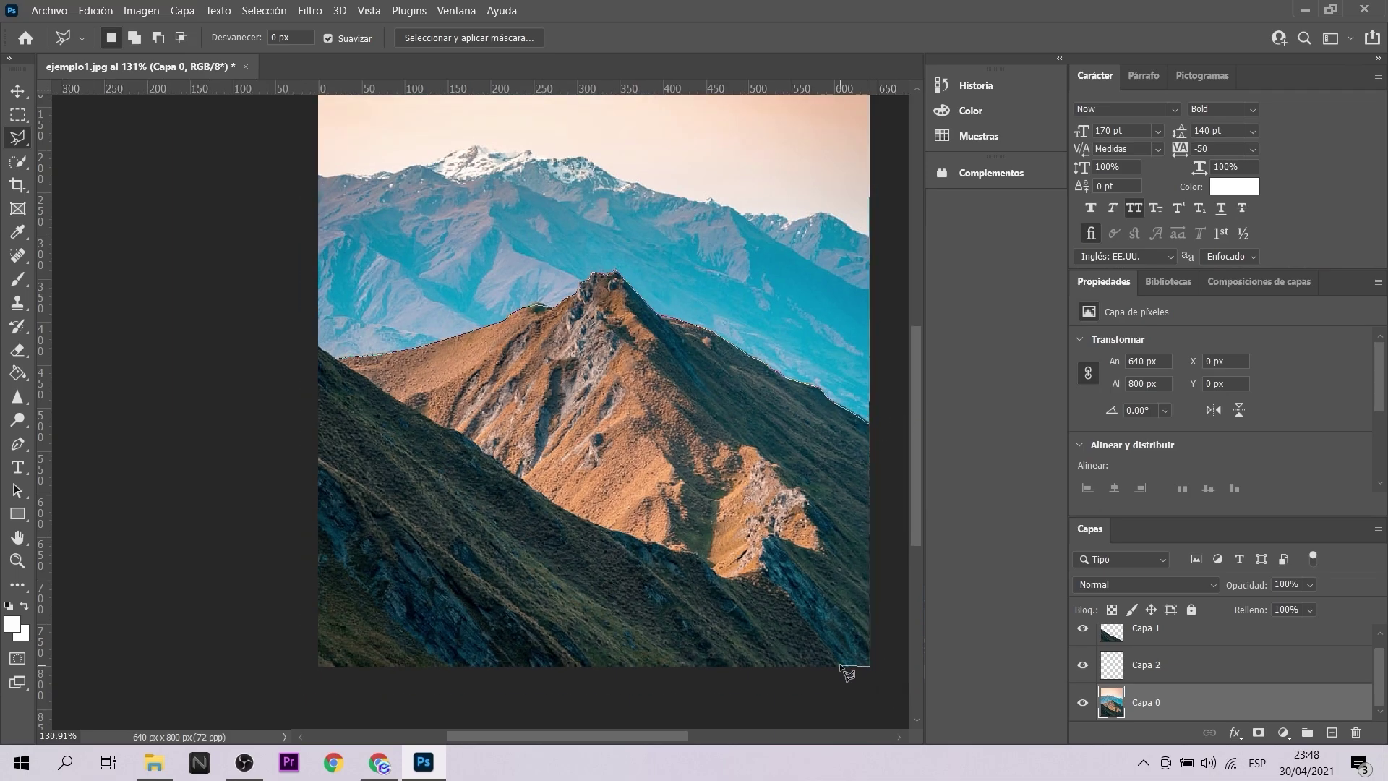
pyautogui.click(840, 664)
pyautogui.click(762, 570)
pyautogui.click(724, 579)
pyautogui.click(622, 530)
pyautogui.click(447, 429)
pyautogui.click(337, 359)
# - Copy the selected orange mountain from Capa 0 into Capa 2
pyautogui.hotkey('ctrl', 'c')
pyautogui.click(1146, 664)
pyautogui.hotkey('ctrl', 'v')
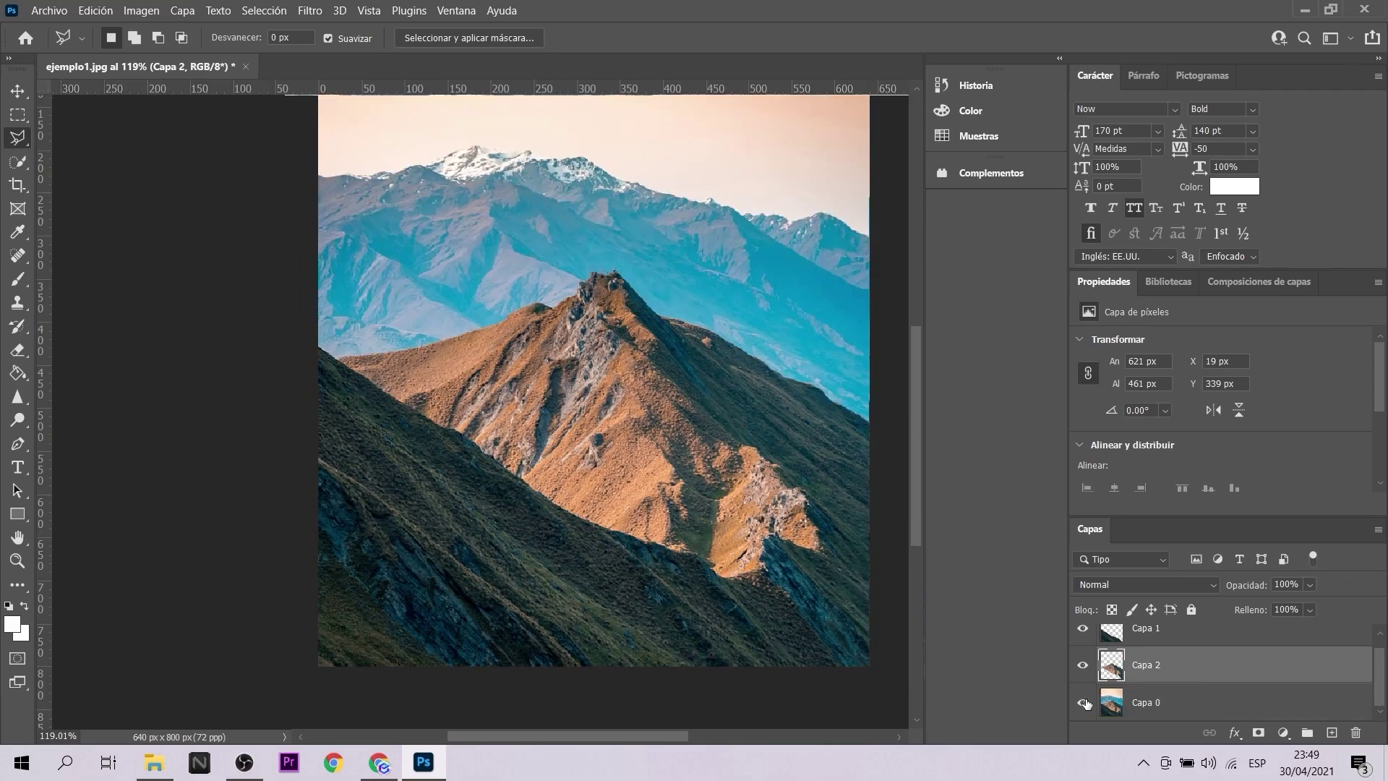
# - Add the empty layer Capa 3 above Capa 0 and start outlining the blue mountain range on Capa 0
pyautogui.click(1145, 702)
pyautogui.click(1331, 732)
pyautogui.click(1145, 702)
pyautogui.click(319, 346)
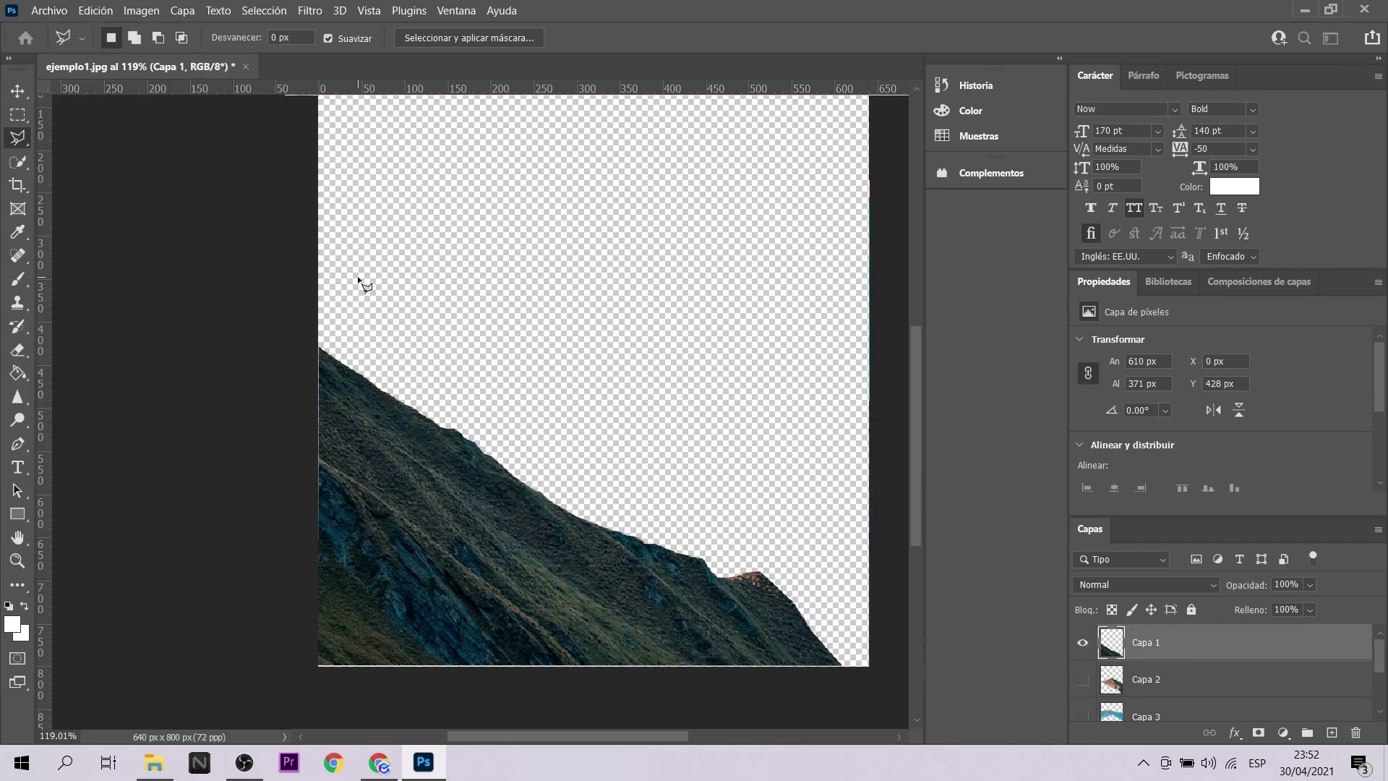
# - Export the dark slope of Capa 1 as a PNG named capa1, with the smaller file (8 bits) option enabled
pyautogui.hotkey('ctrl', 'alt', 'shift', 'w')
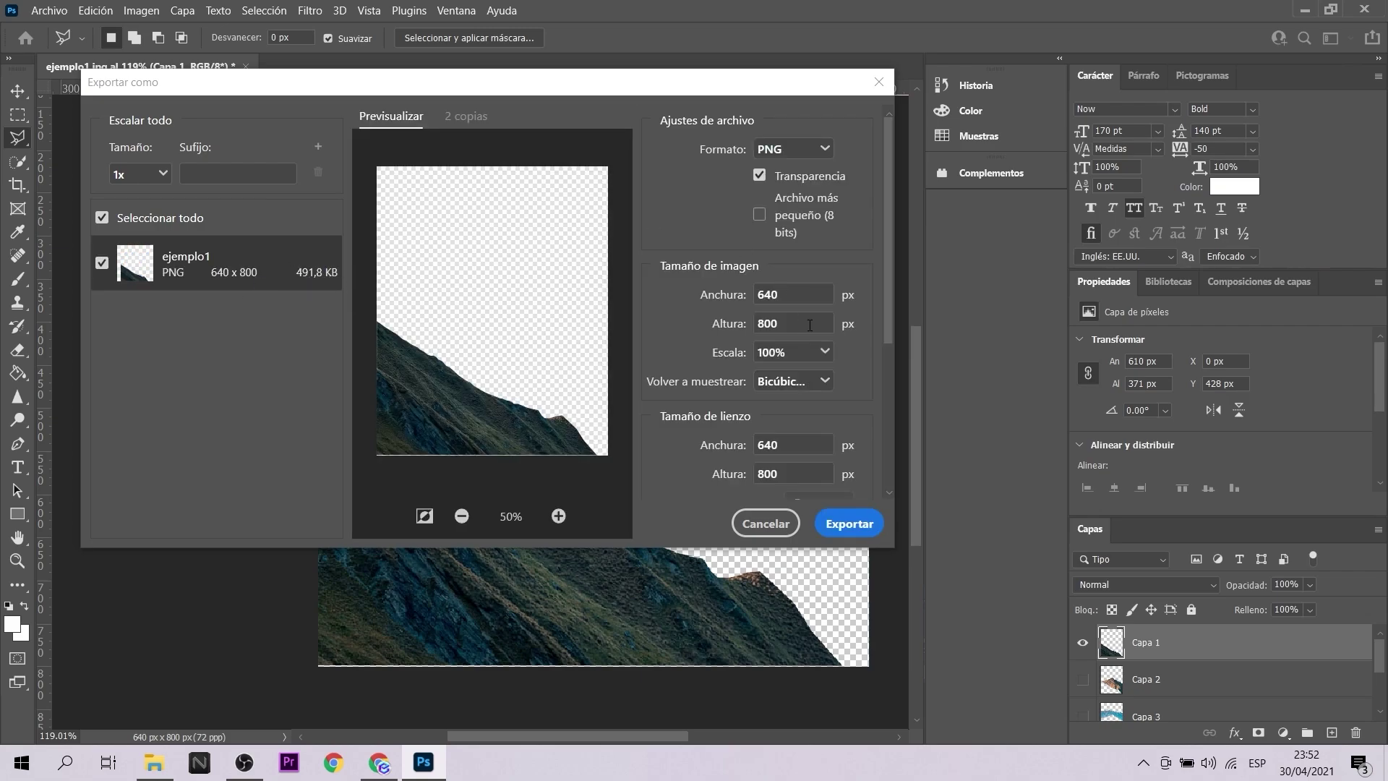
pyautogui.click(760, 215)
pyautogui.press('Return')
pyautogui.write('ca')
pyautogui.press('Return')
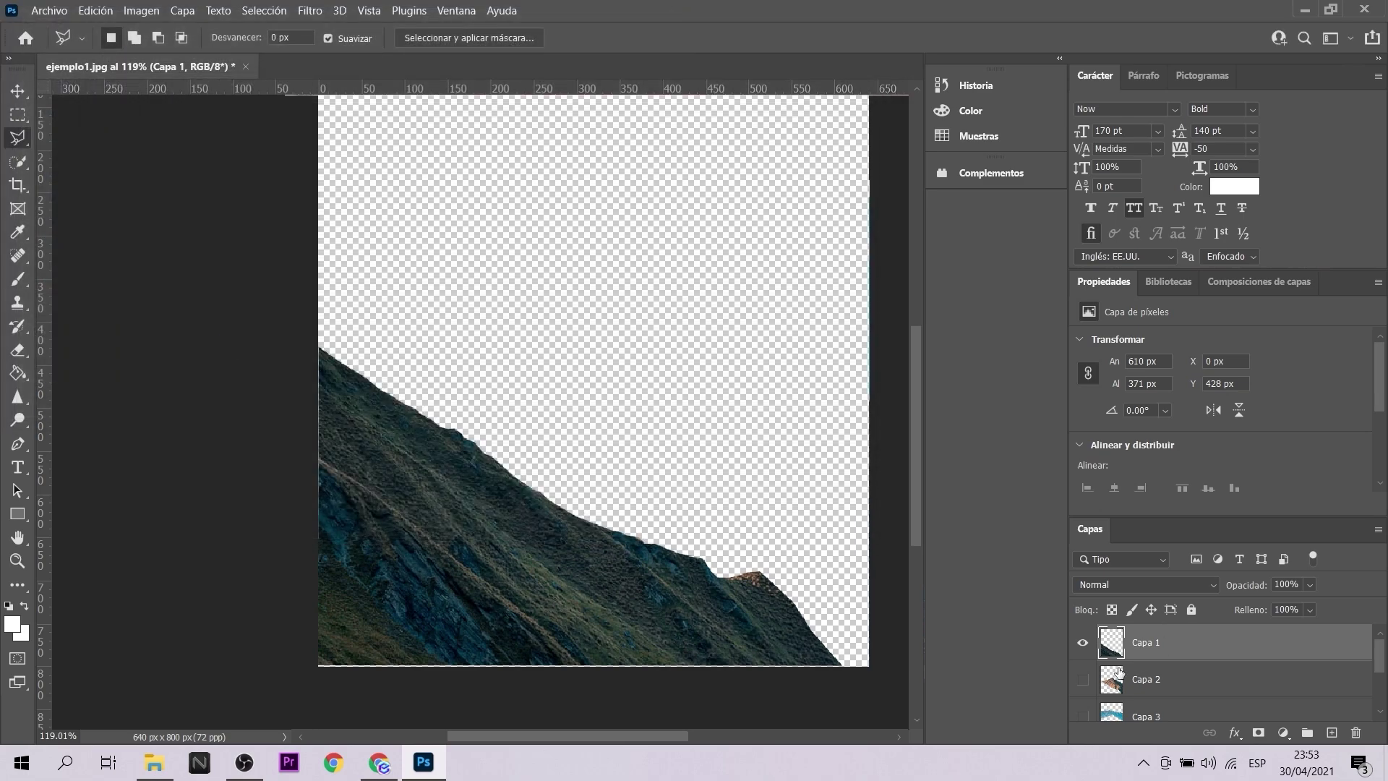
# - Hide Capa 1, show Capa 2, and export the orange mountain as a PNG named capa2
pyautogui.click(1082, 642)
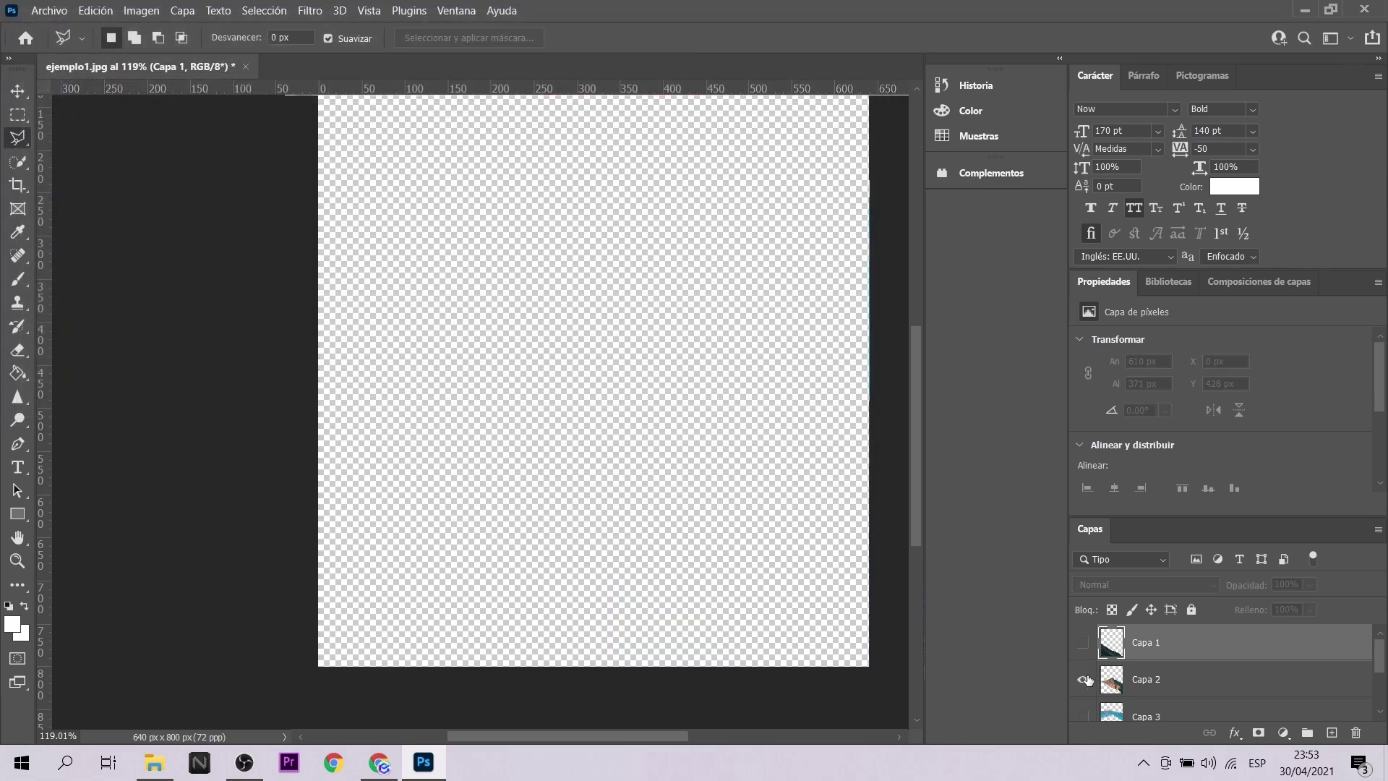
pyautogui.click(1082, 679)
pyautogui.click(49, 10)
pyautogui.moveTo(159, 261)
pyautogui.click(347, 282)
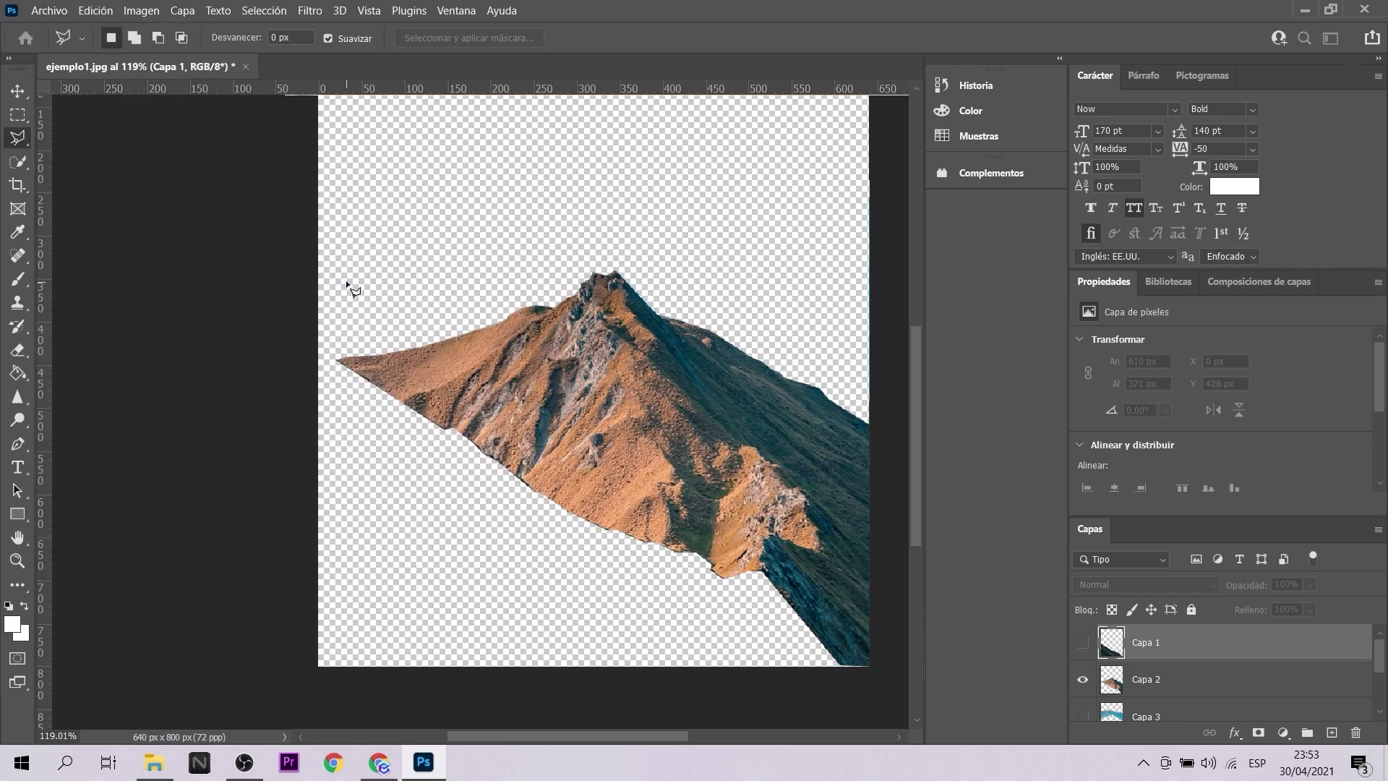
pyautogui.click(849, 523)
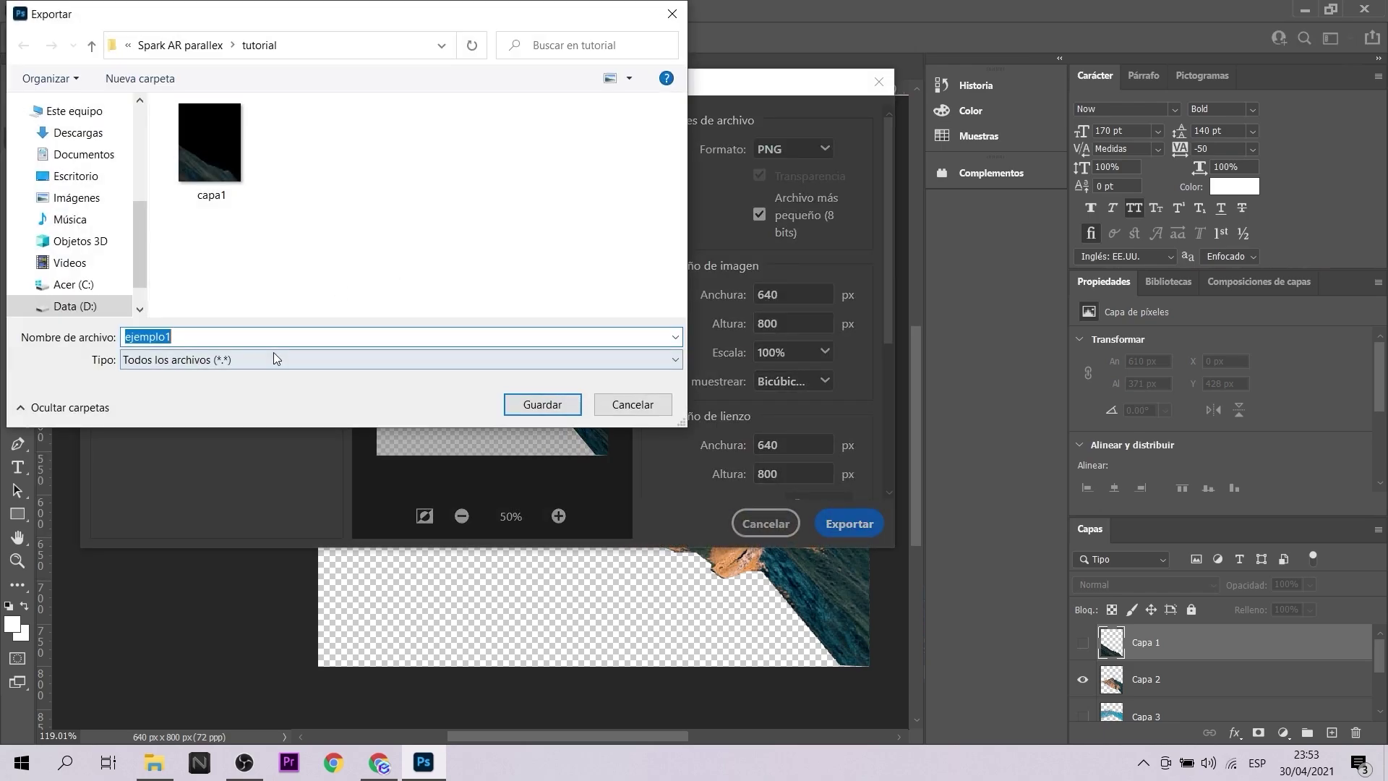
pyautogui.write('capa2')
pyautogui.press('Return')
# - Show Capa 3, hide Capa 2, and export the blue mountain range as a PNG named capa3
pyautogui.click(1082, 715)
pyautogui.click(1082, 679)
pyautogui.scroll(-2, 1156, 673)
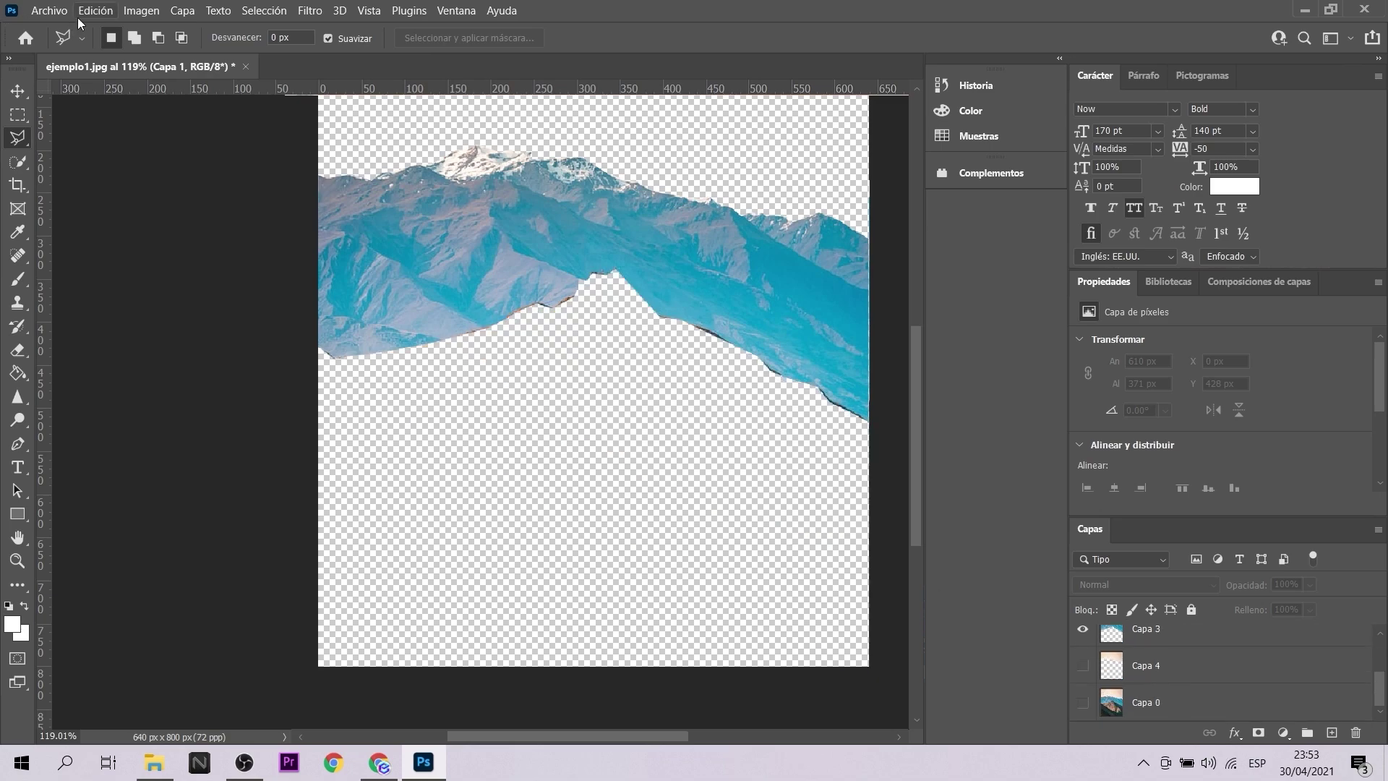
pyautogui.click(50, 11)
pyautogui.moveTo(166, 262)
pyautogui.click(340, 274)
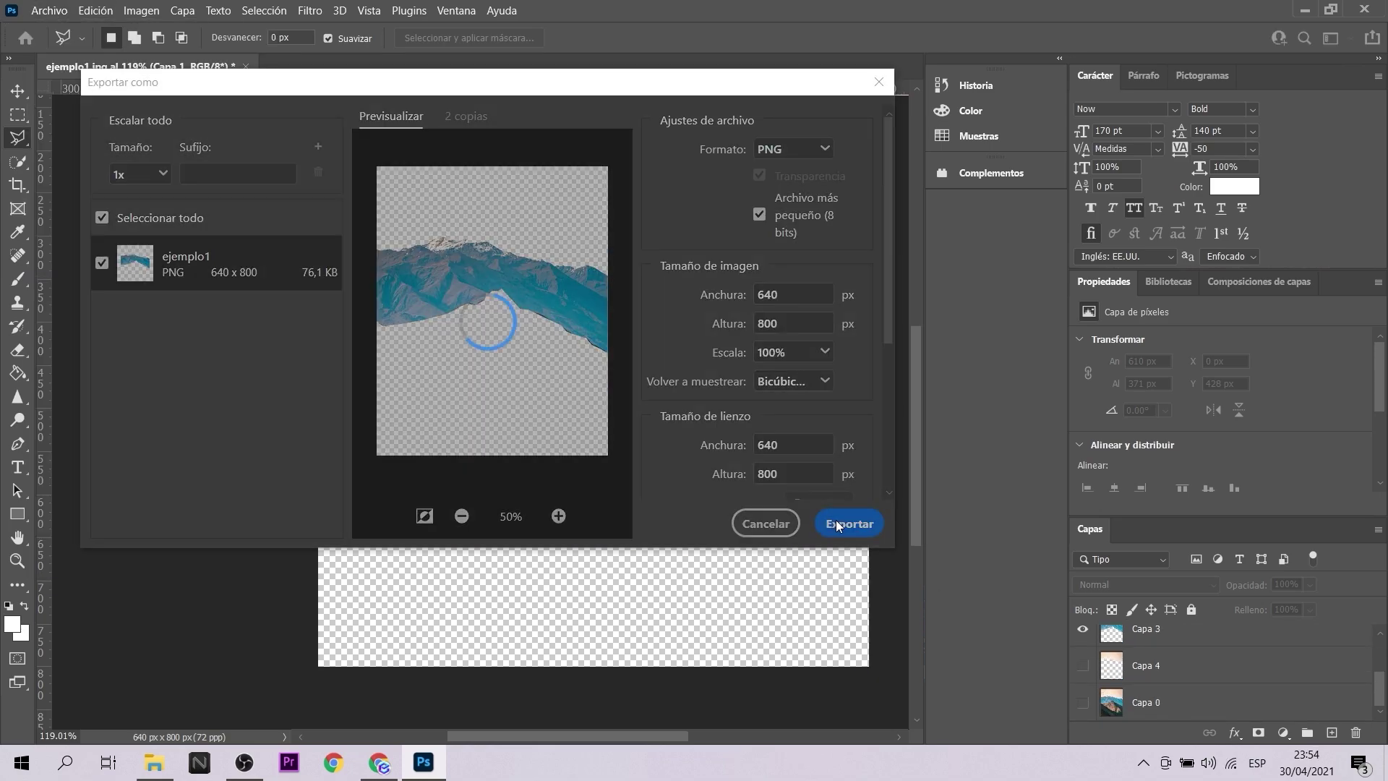
pyautogui.click(839, 522)
pyautogui.write('capa3')
pyautogui.press('Return')
# - Show Capa 4, hide Capa 3, and export the sky as a PNG named capa4
pyautogui.click(1089, 665)
pyautogui.click(1082, 629)
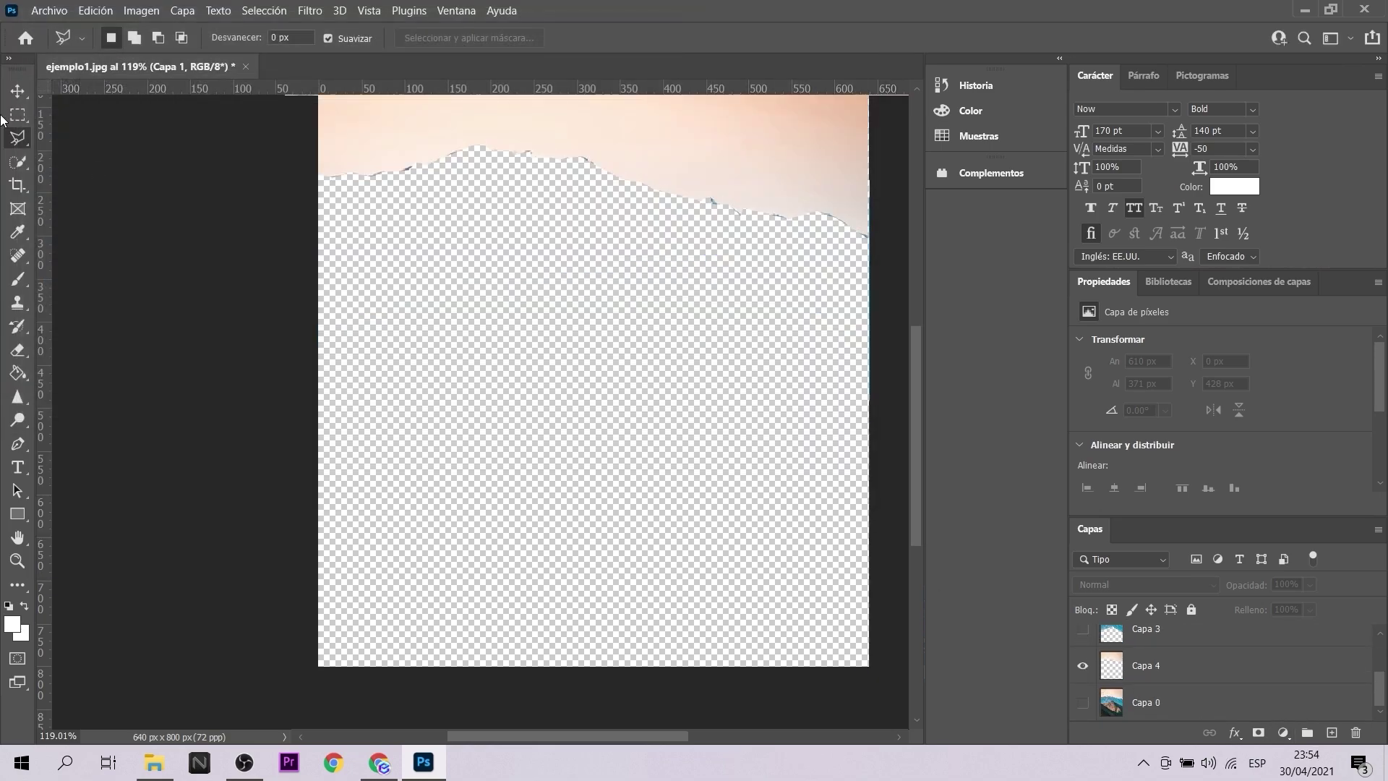
pyautogui.click(49, 11)
pyautogui.moveTo(167, 262)
pyautogui.click(340, 276)
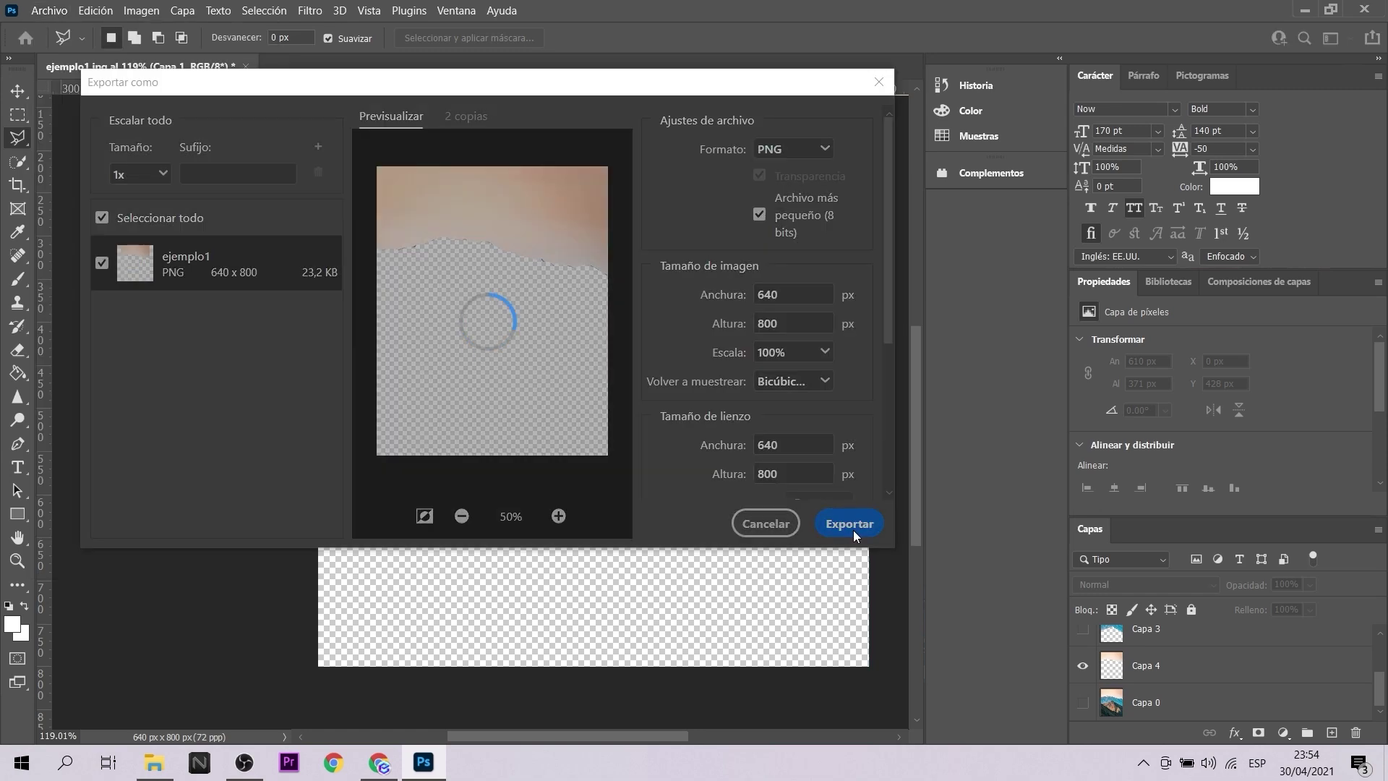
pyautogui.click(849, 524)
pyautogui.write('capa4')
pyautogui.press('Return')
# - Turn the visibility of Capa 1, Capa 2 and Capa 3 back on
pyautogui.scroll(2, 437, 277)
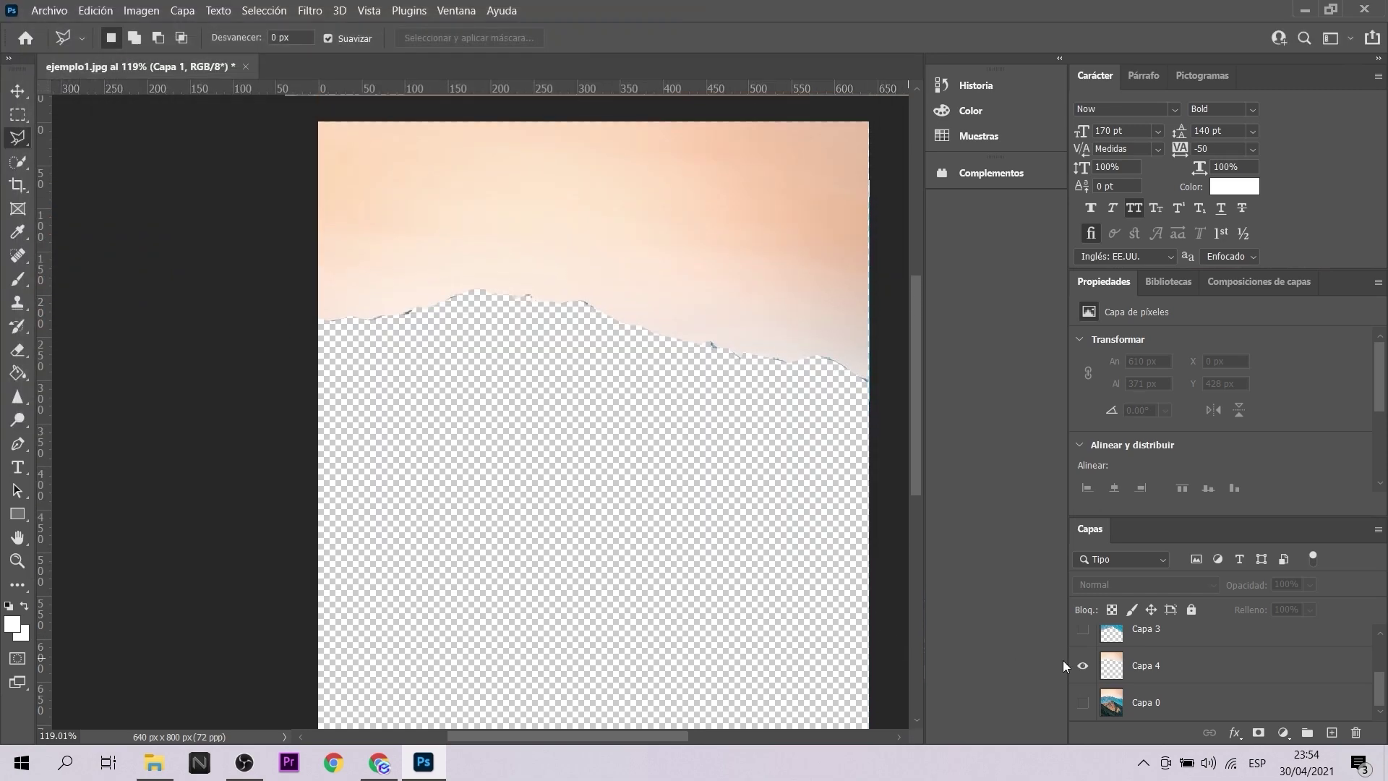
pyautogui.scroll(3, 1099, 660)
pyautogui.click(1082, 643)
pyautogui.click(1082, 678)
pyautogui.click(1083, 715)
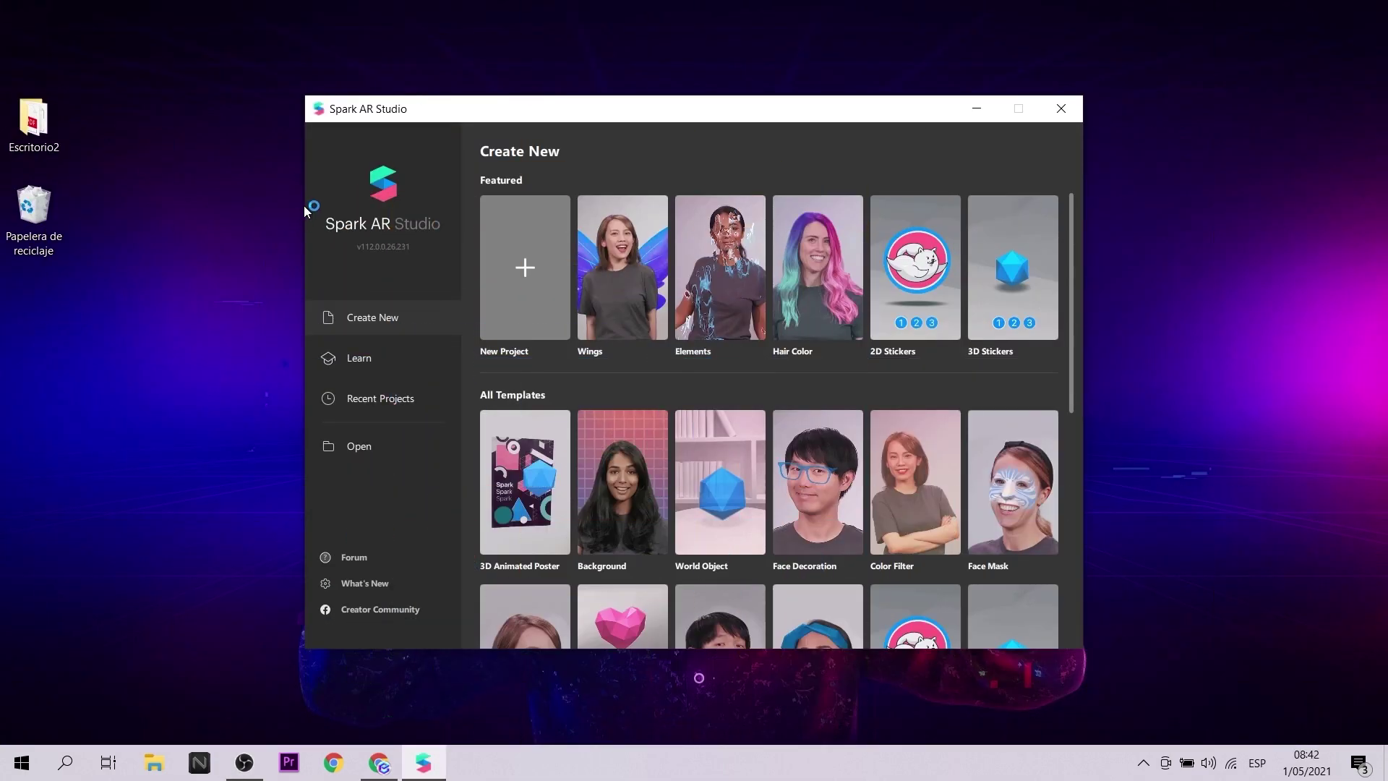
# - Create a new target tracking project in Spark AR Studio
pyautogui.click(520, 264)
pyautogui.click(752, 310)
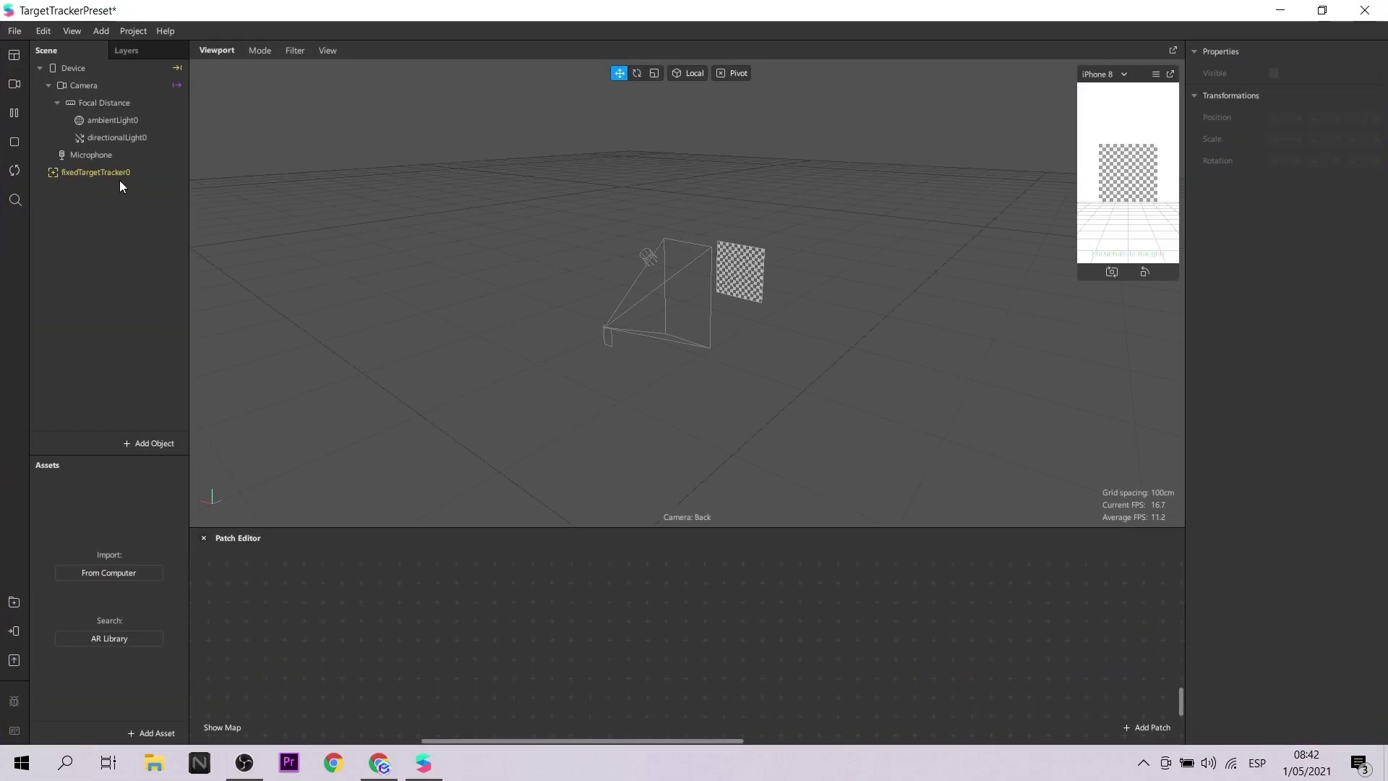
# - Import the ejemplo1 image as a new texture for the fixed target tracker
pyautogui.click(107, 172)
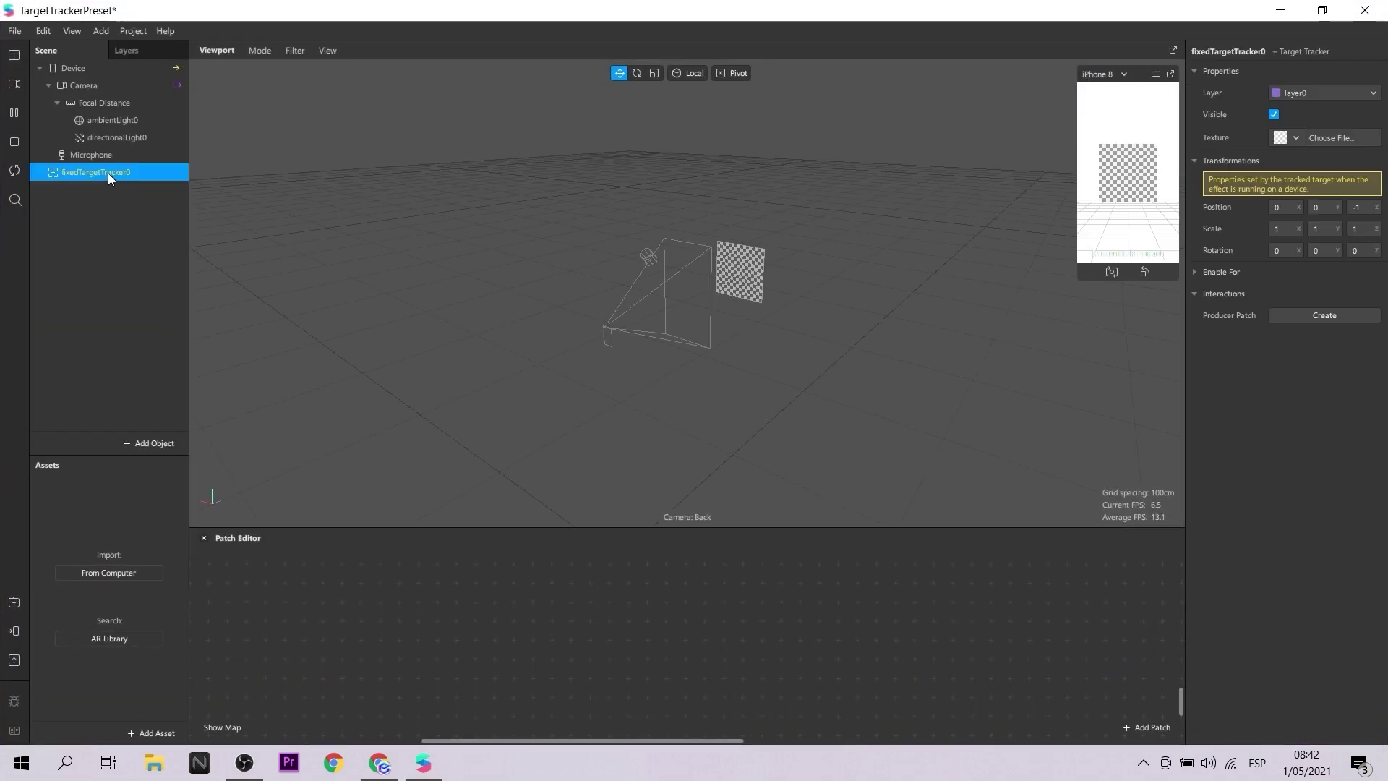
pyautogui.click(1299, 140)
pyautogui.click(1309, 165)
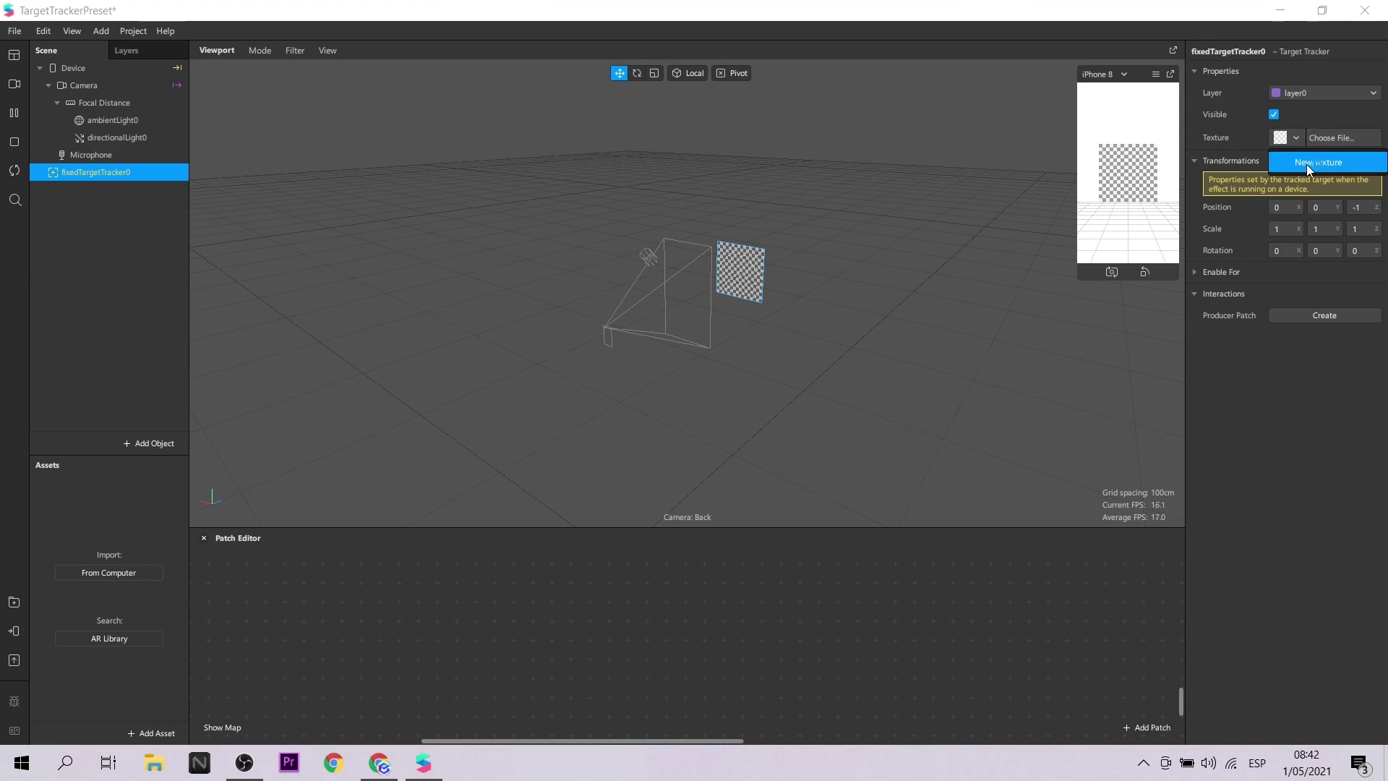
pyautogui.click(558, 93)
pyautogui.click(618, 303)
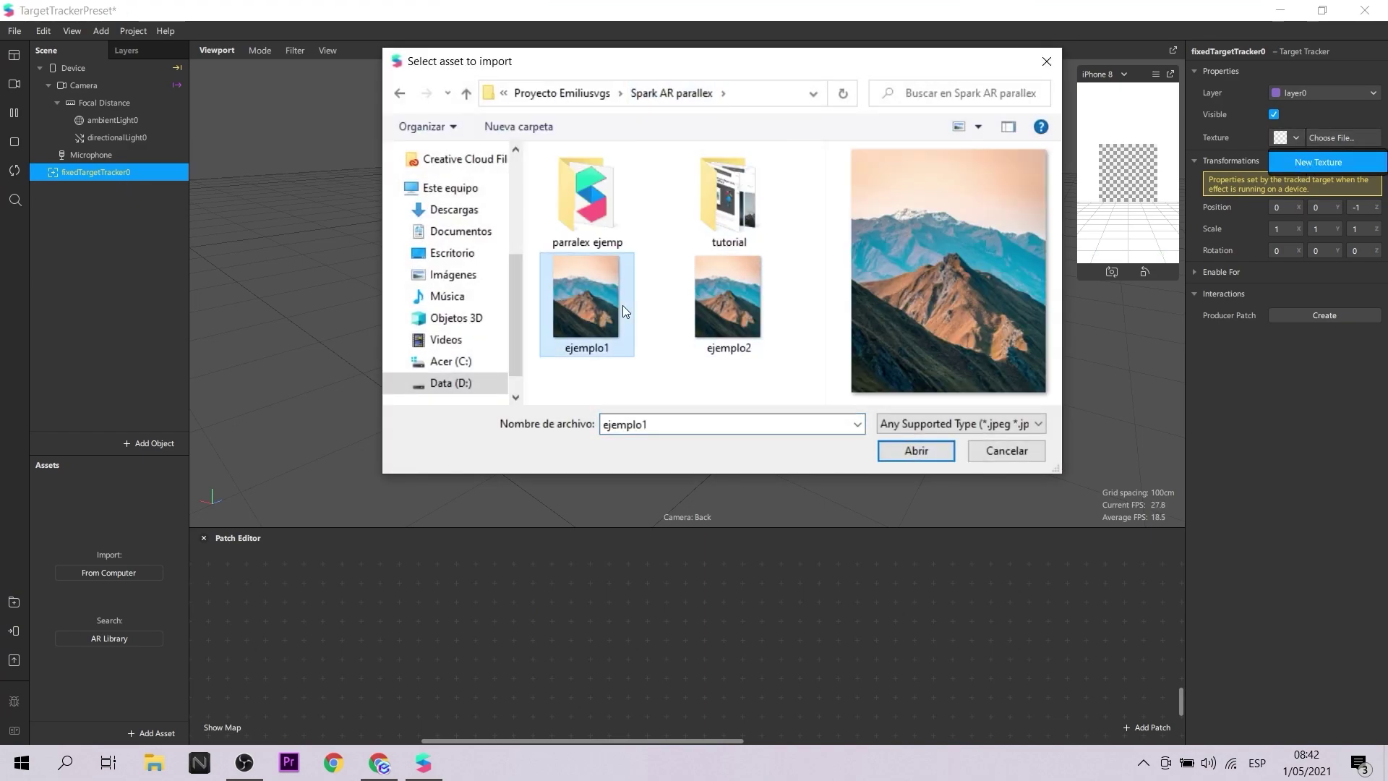
pyautogui.click(923, 453)
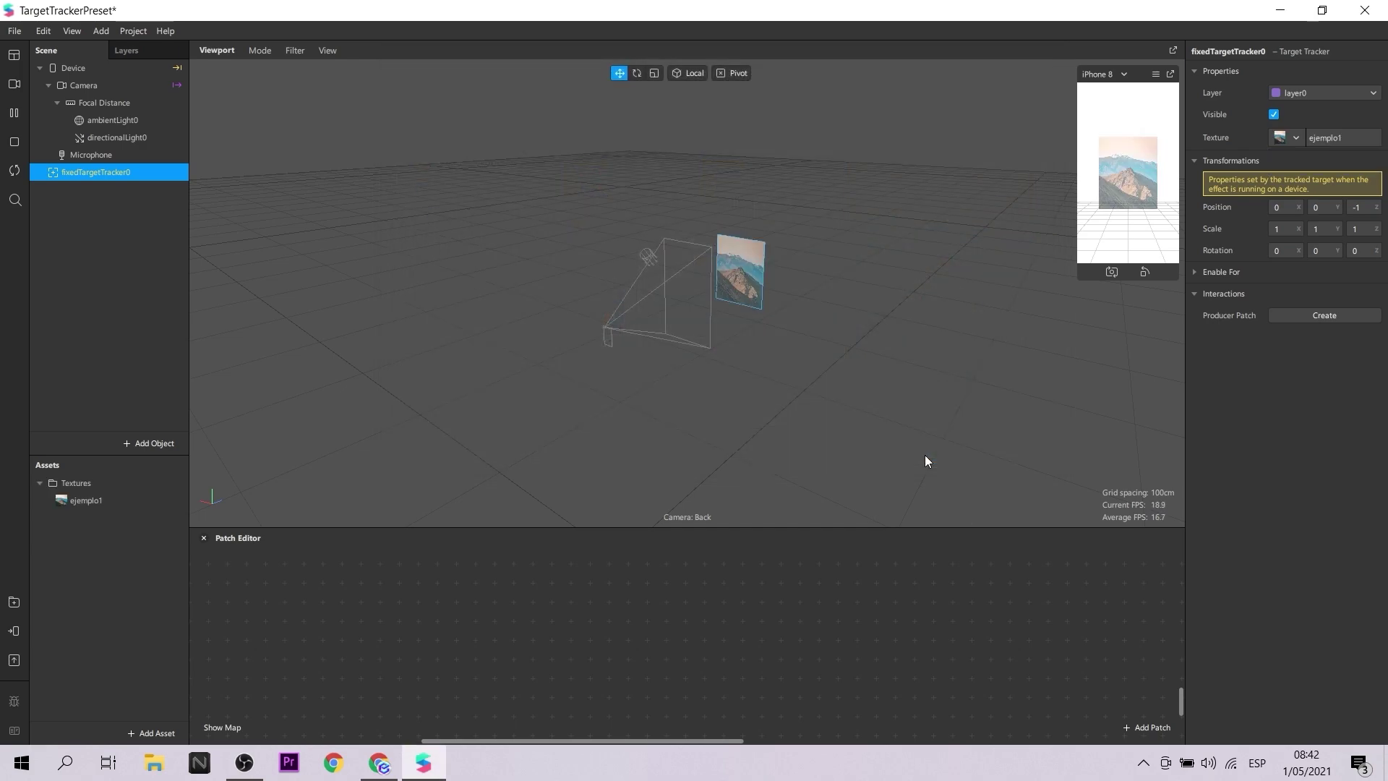
# - Add a plane inside the target tracker, name it capa1, and move it toward the camera to a Z position of about 0.143
pyautogui.rightClick(107, 181)
pyautogui.moveTo(123, 192)
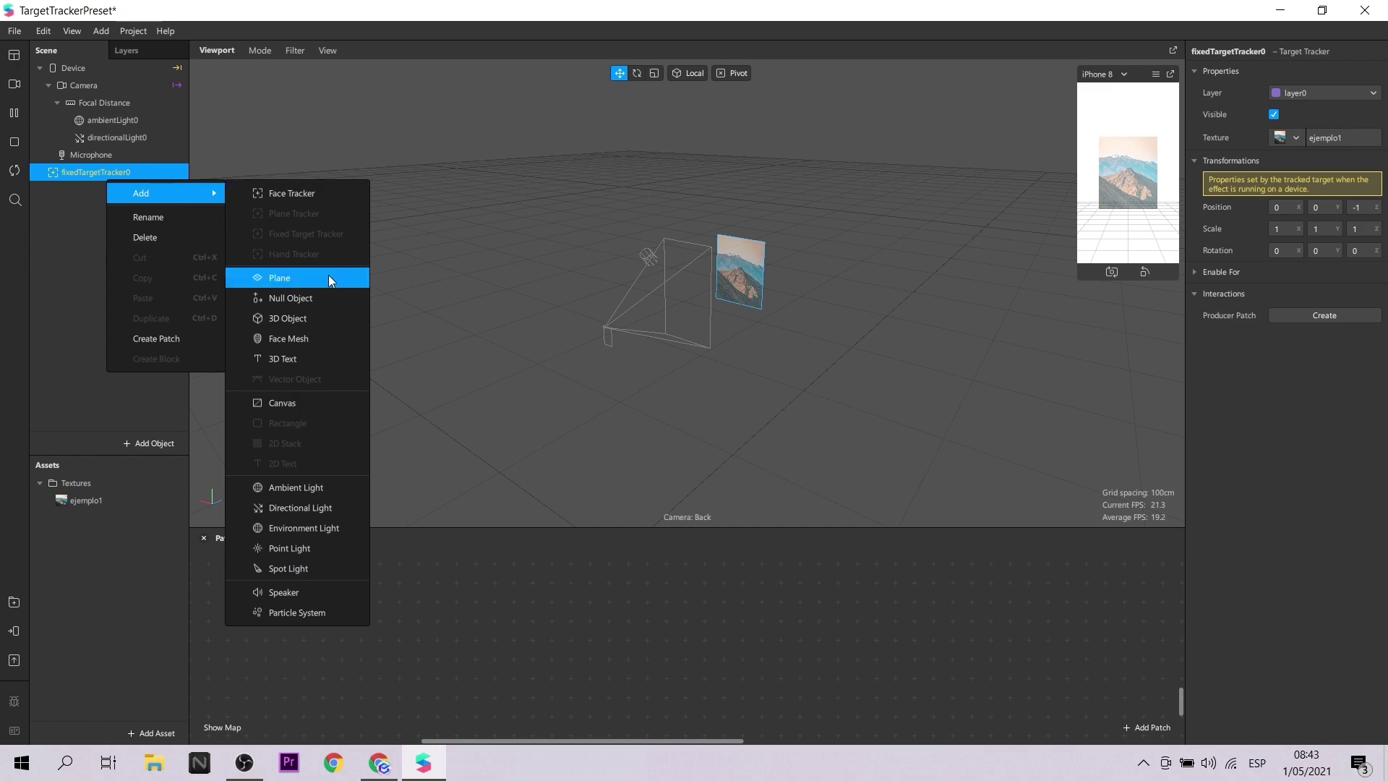
pyautogui.press('Return')
pyautogui.doubleClick(78, 190)
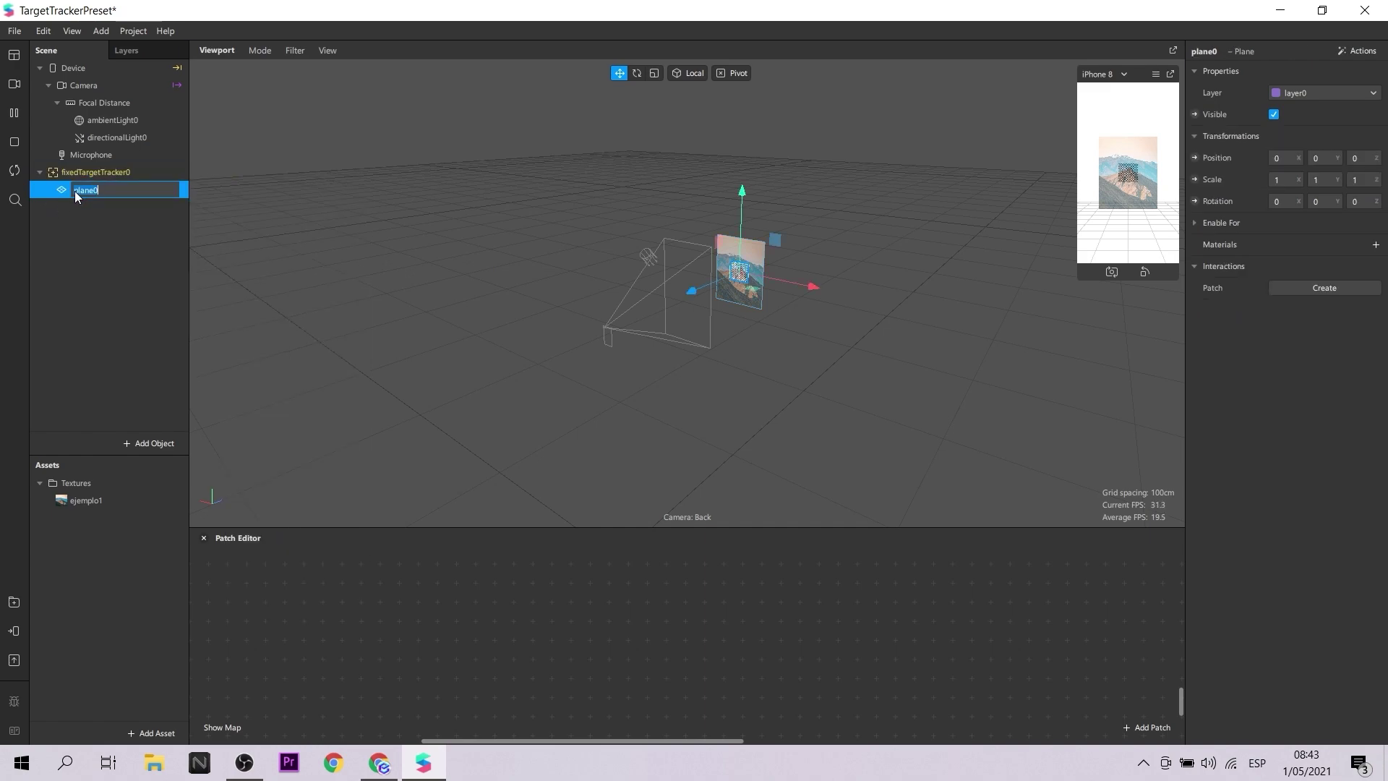
pyautogui.write('capa1')
pyautogui.press('Return')
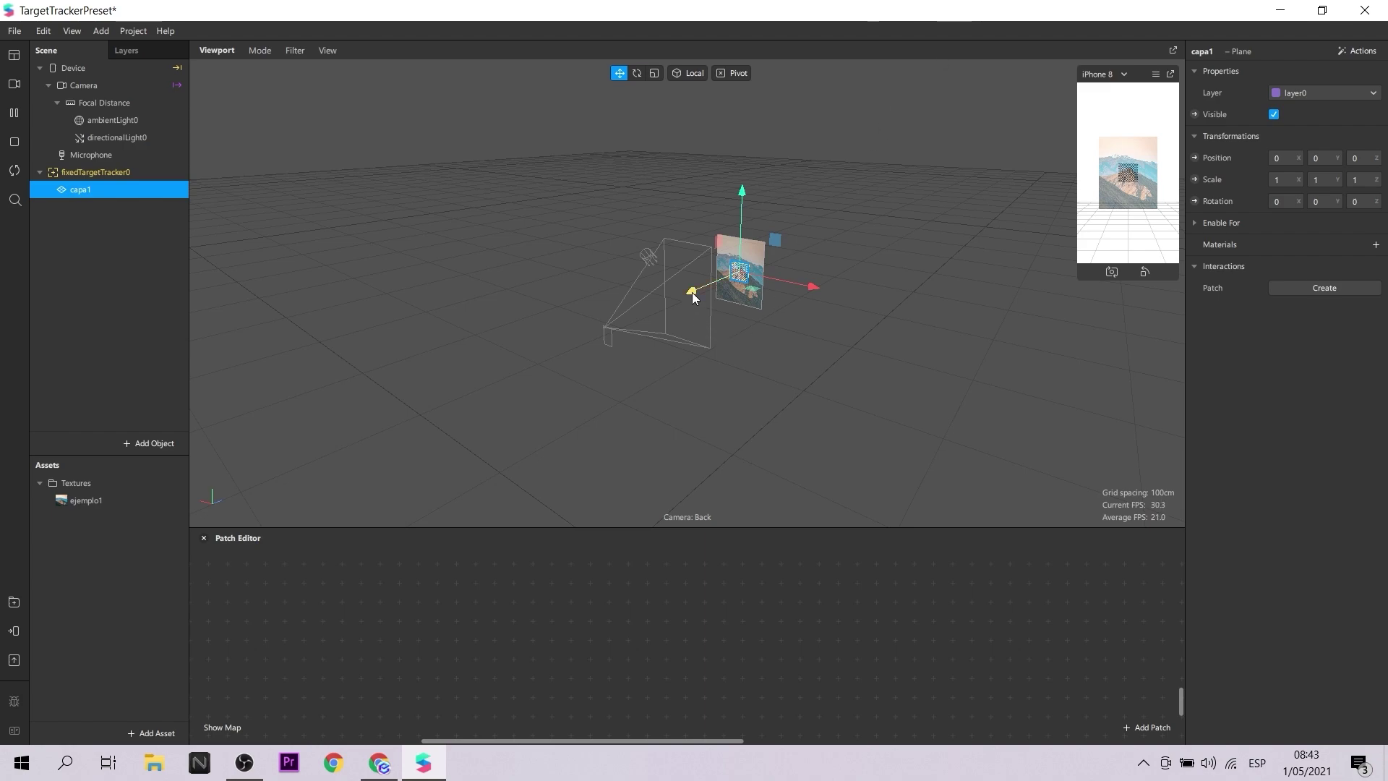
pyautogui.moveTo(692, 292); pyautogui.dragTo(672, 301)
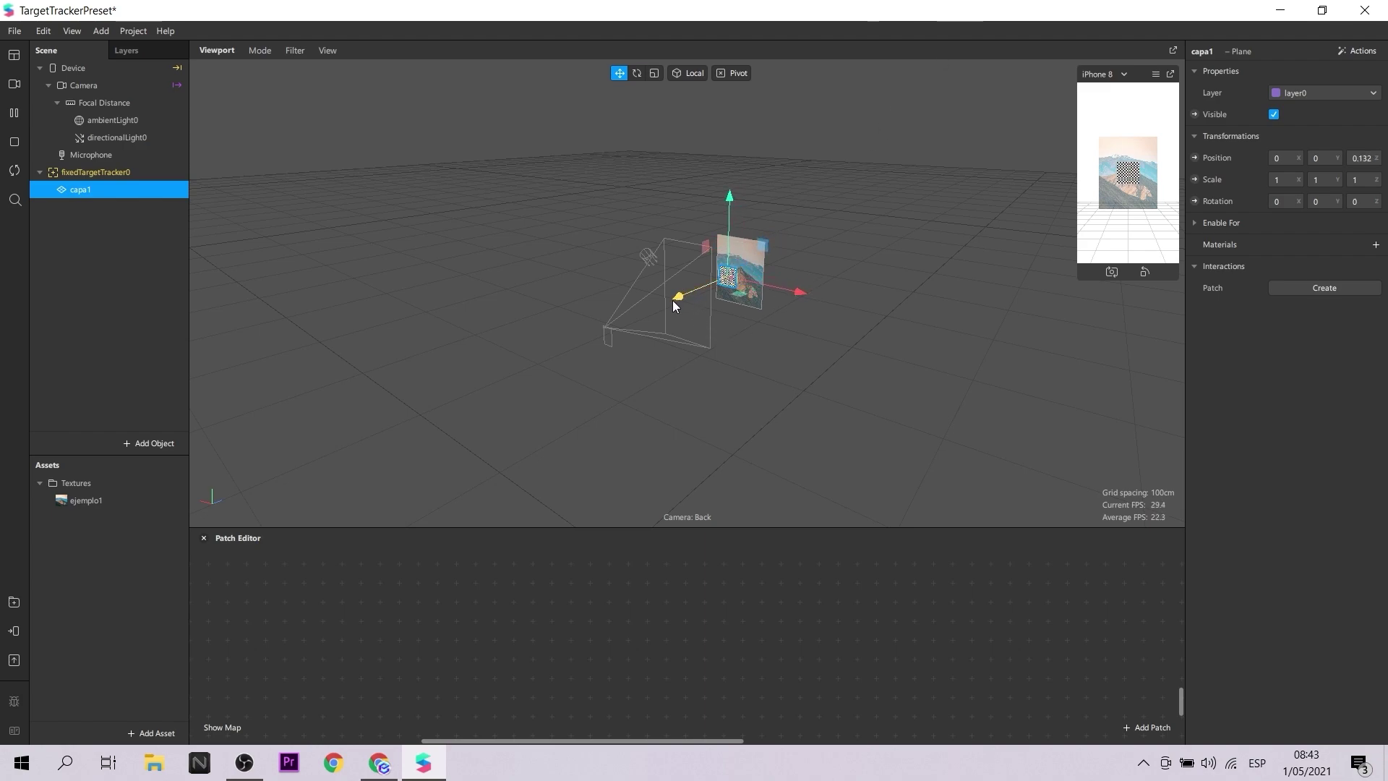
# - Give the capa1 plane a new material with the Flat shader and the capa1 image from the tutorial folder as texture
pyautogui.click(1375, 244)
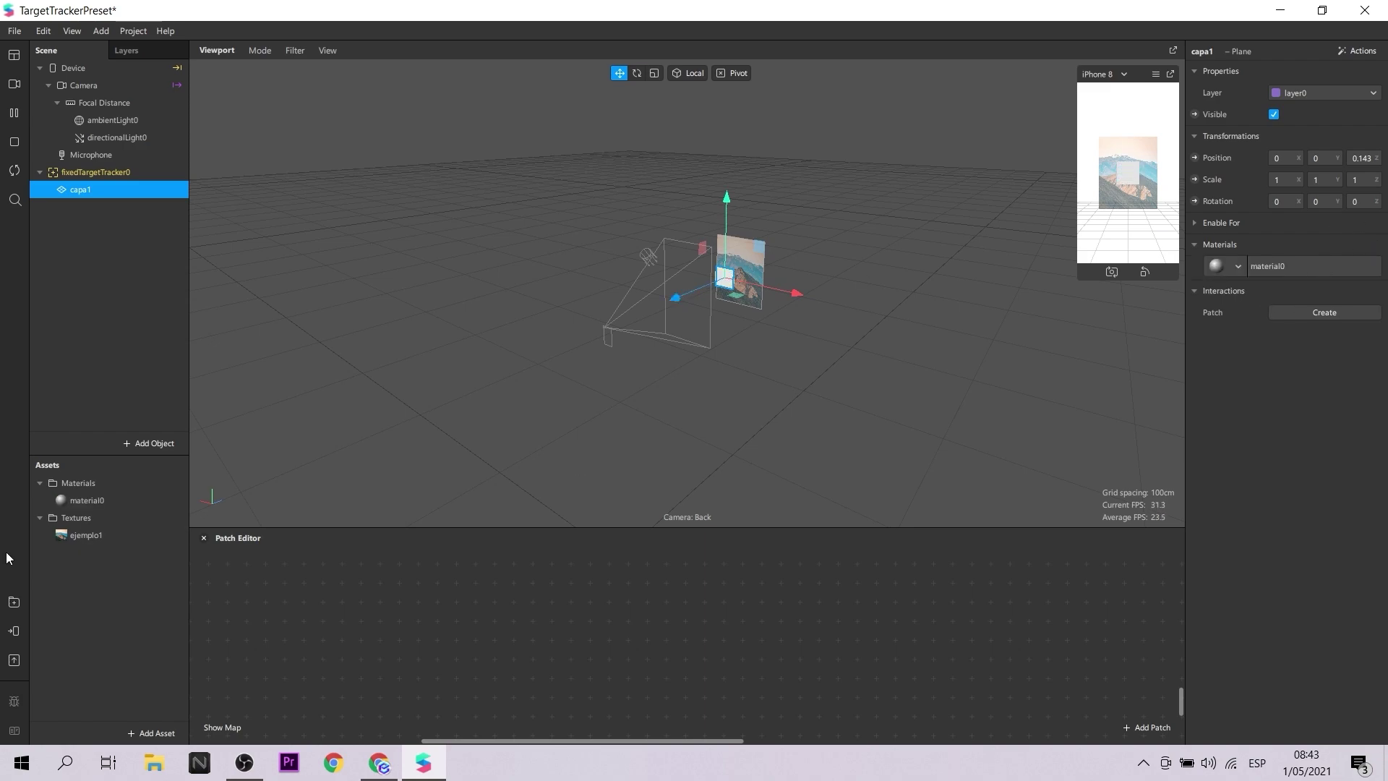
pyautogui.click(87, 501)
pyautogui.click(1278, 70)
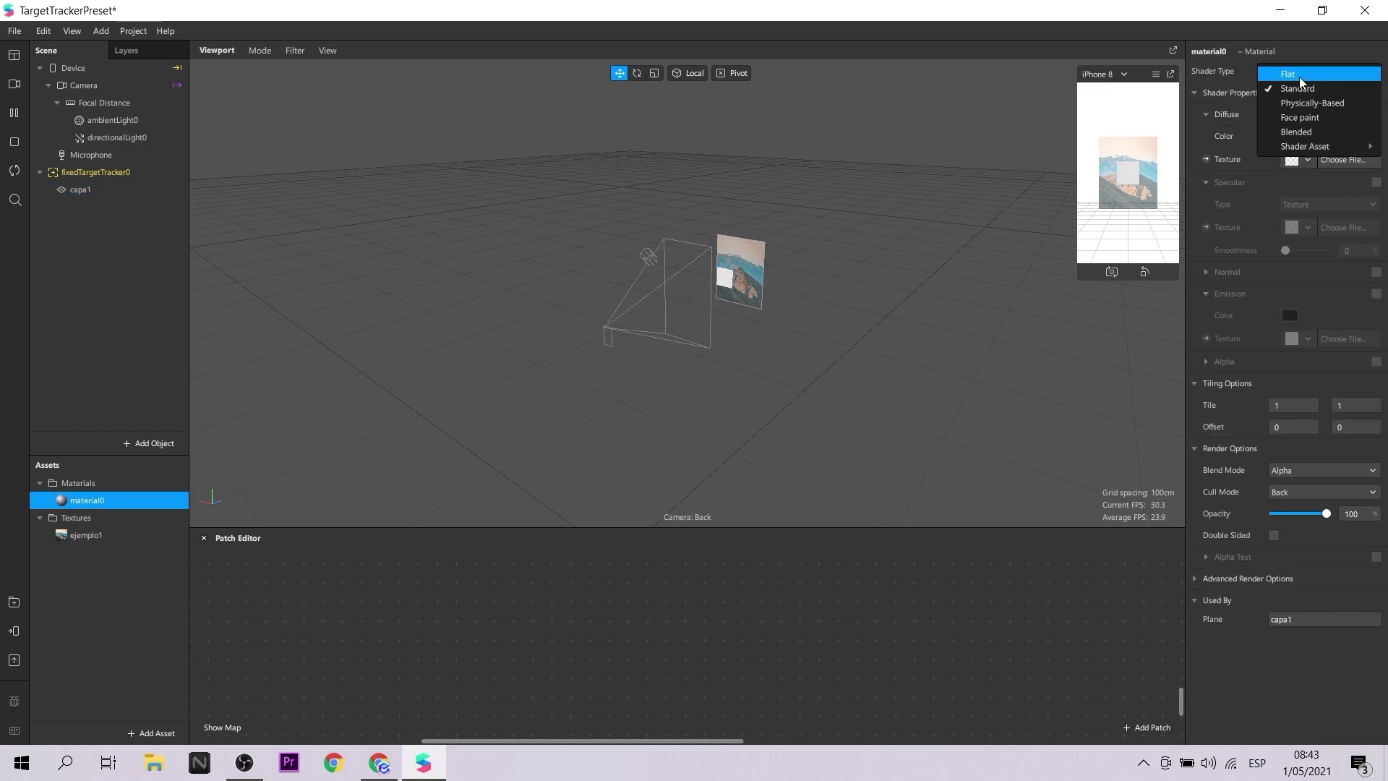
pyautogui.click(1299, 76)
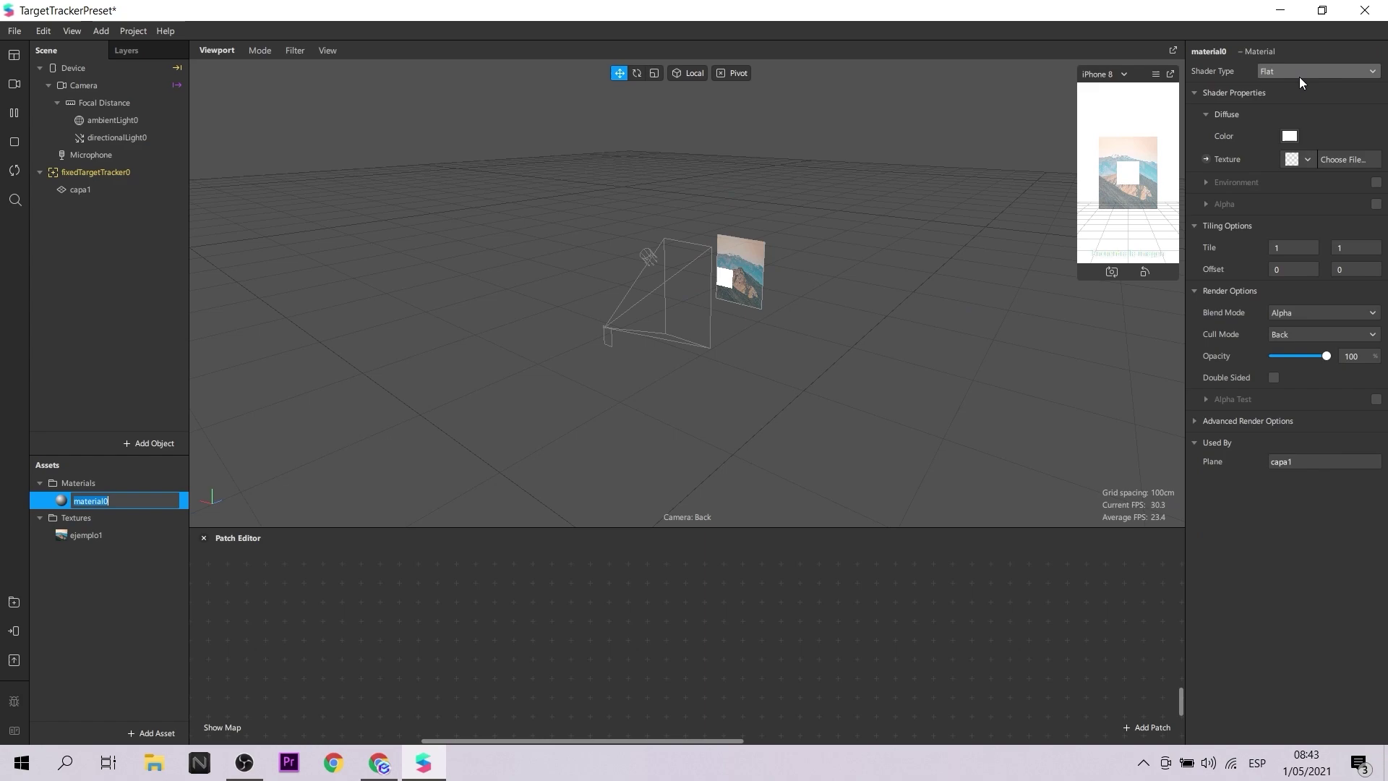
pyautogui.click(1307, 159)
pyautogui.click(1321, 208)
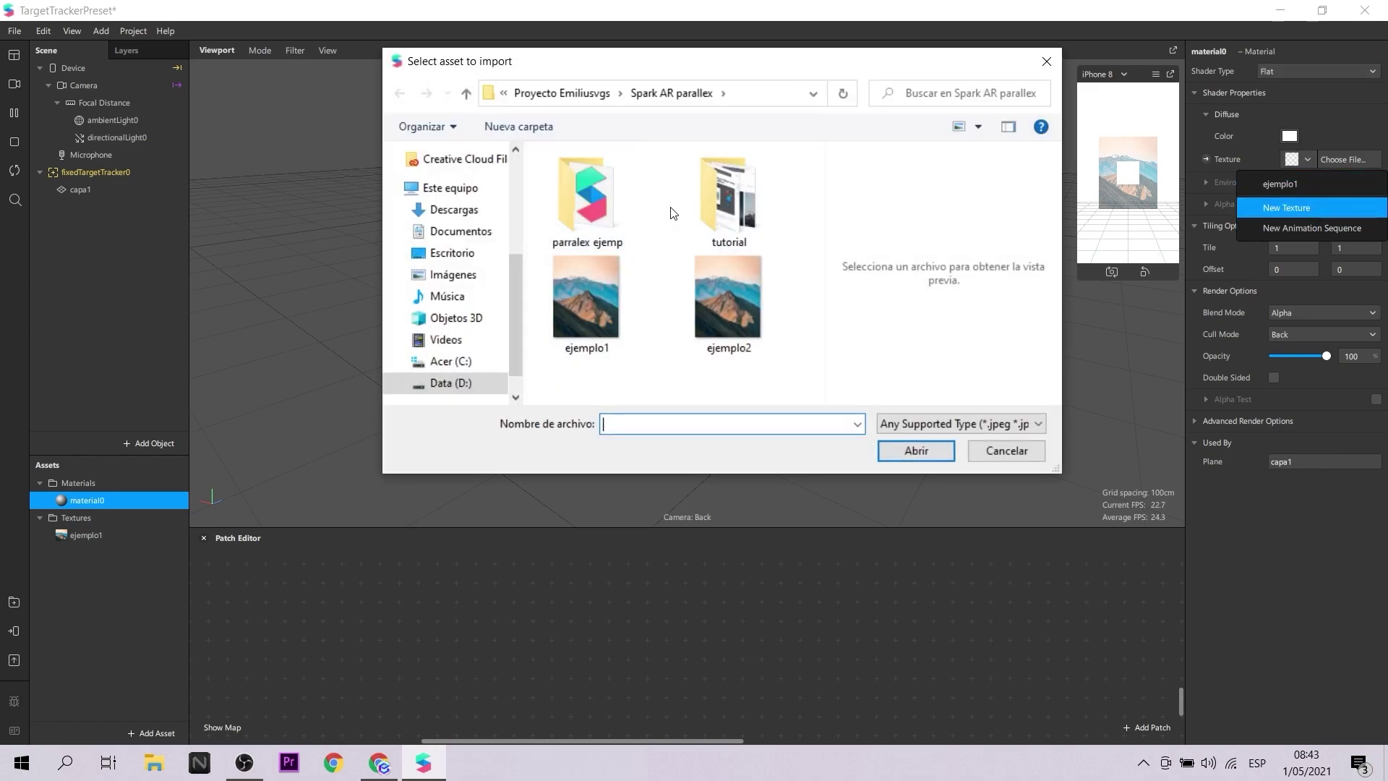
pyautogui.doubleClick(754, 202)
pyautogui.click(596, 210)
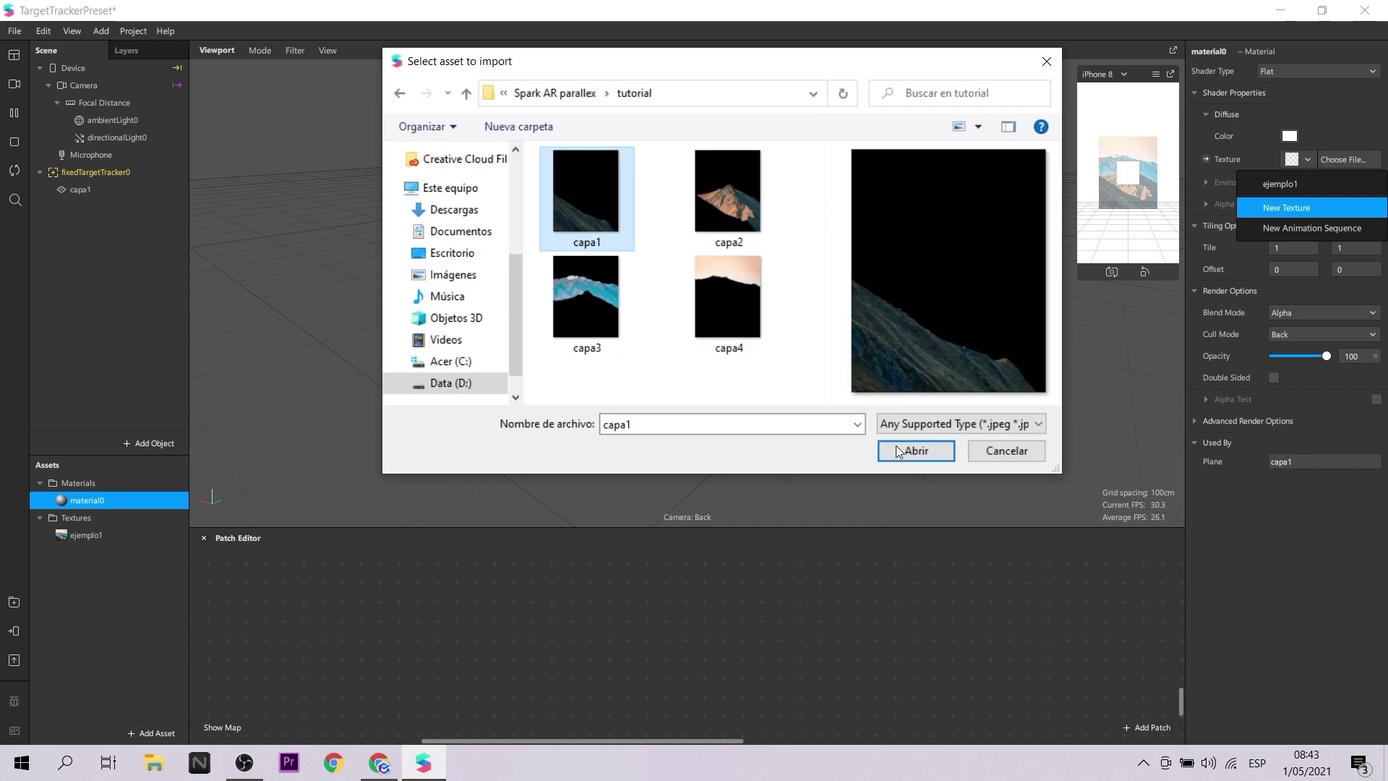
pyautogui.click(915, 450)
# - Scale the capa1 plane to about 2.579 by 3.239 so it matches the size of the target image
pyautogui.moveTo(939, 309)
pyautogui.mouseDown()
pyautogui.moveTo(979, 300)
pyautogui.moveTo(927, 315)
pyautogui.moveTo(960, 319)
pyautogui.moveTo(947, 321)
pyautogui.mouseUp()
pyautogui.click(109, 190)
pyautogui.press('r')
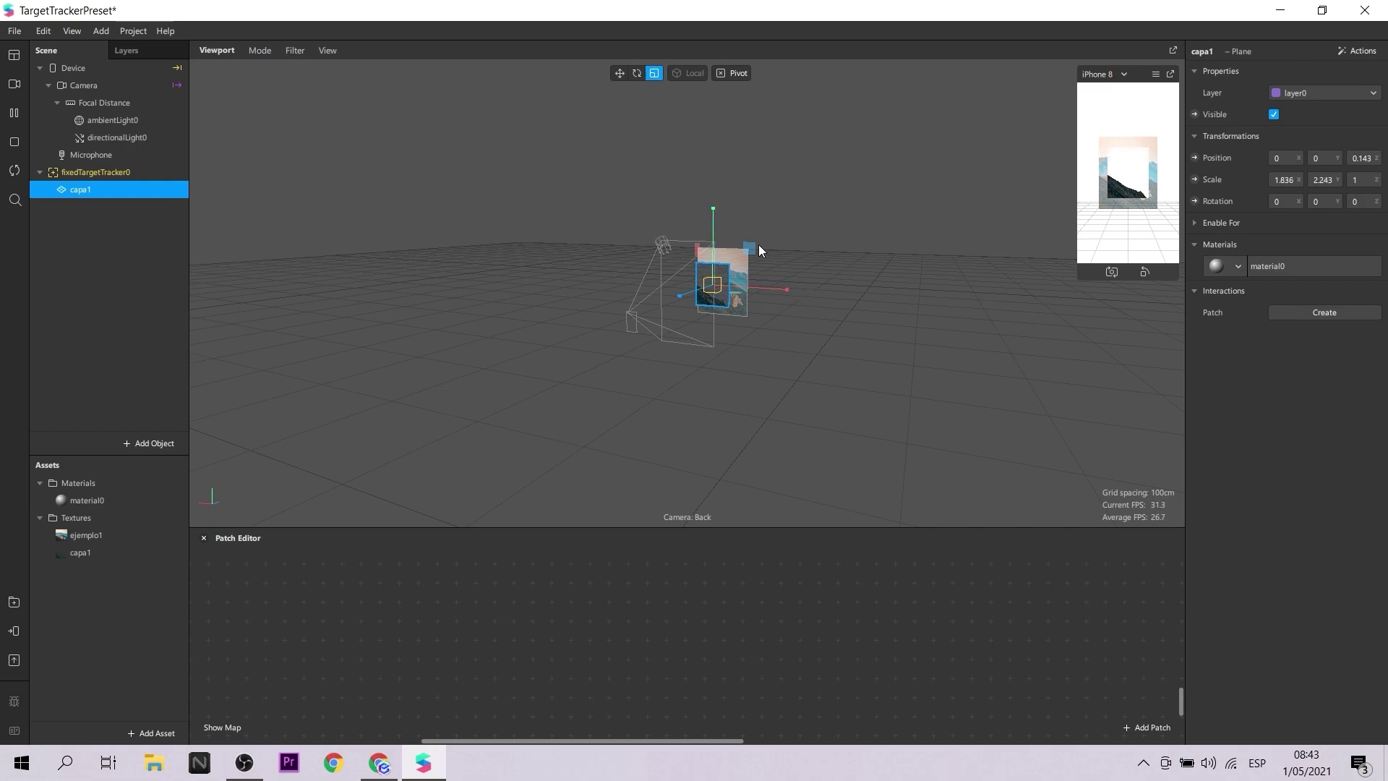
pyautogui.moveTo(756, 246); pyautogui.dragTo(711, 231)
pyautogui.click(619, 73)
pyautogui.scroll(4, 903, 427)
pyautogui.keyDown('alt'); pyautogui.moveTo(903, 427); pyautogui.dragTo(709, 214); pyautogui.keyUp('alt')
pyautogui.press('r')
pyautogui.click(620, 73)
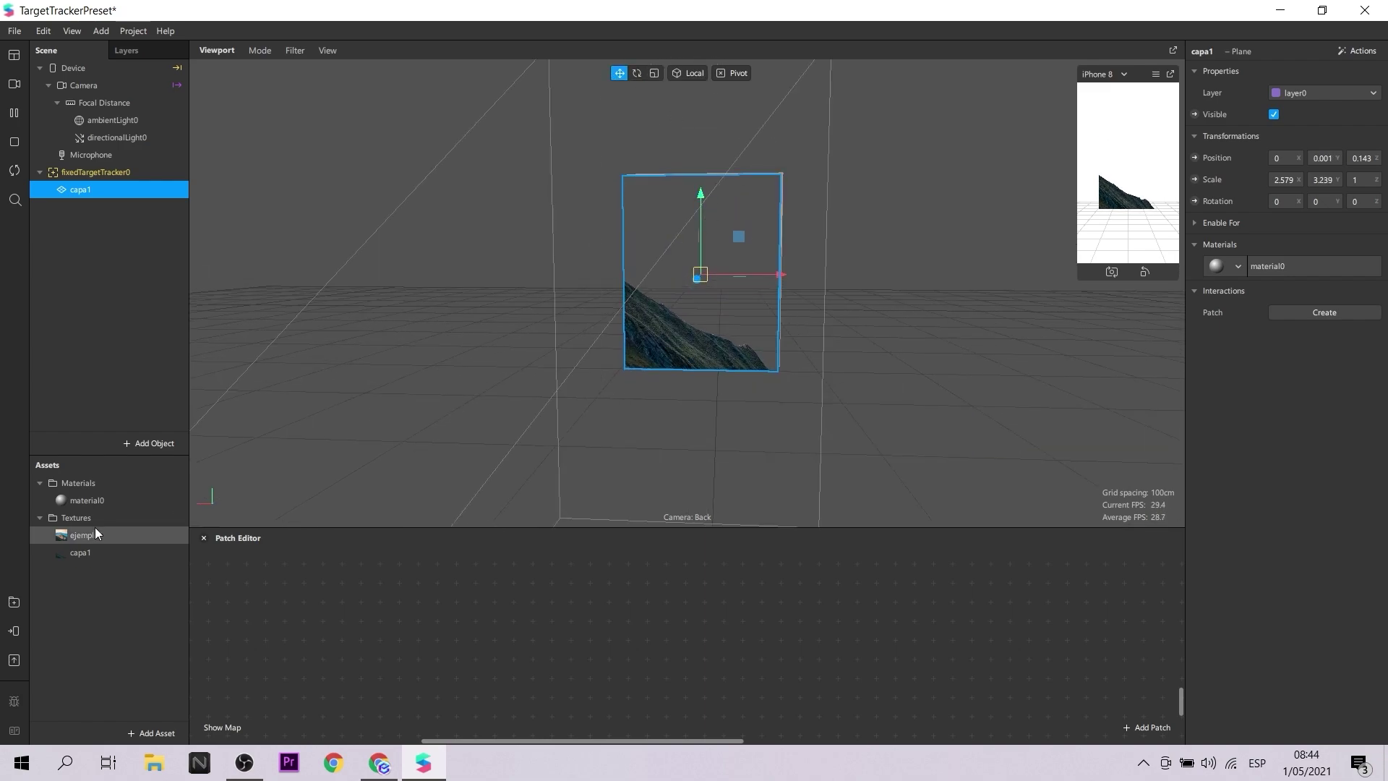
# - Turn off Use Depth Test in the advanced render options of capa1's material
pyautogui.doubleClick(102, 503)
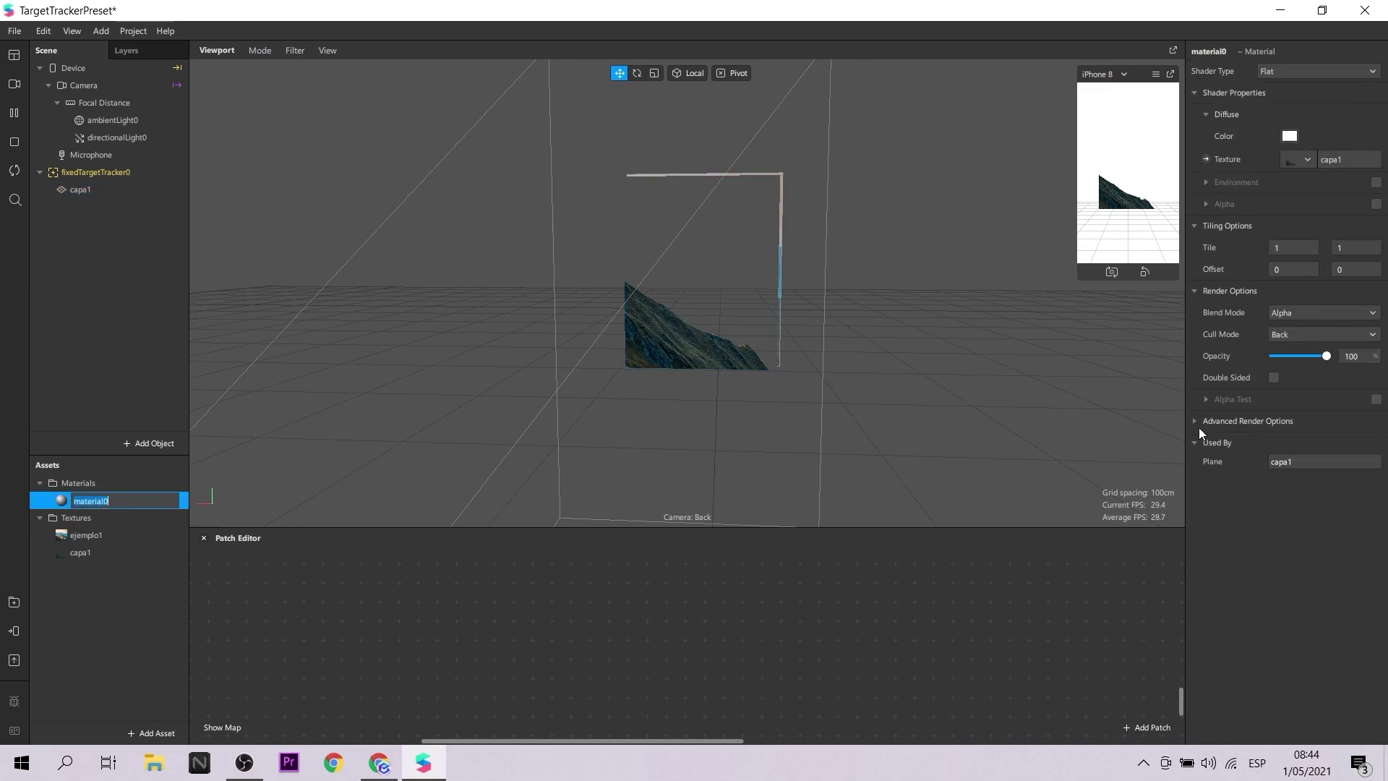
pyautogui.click(1194, 421)
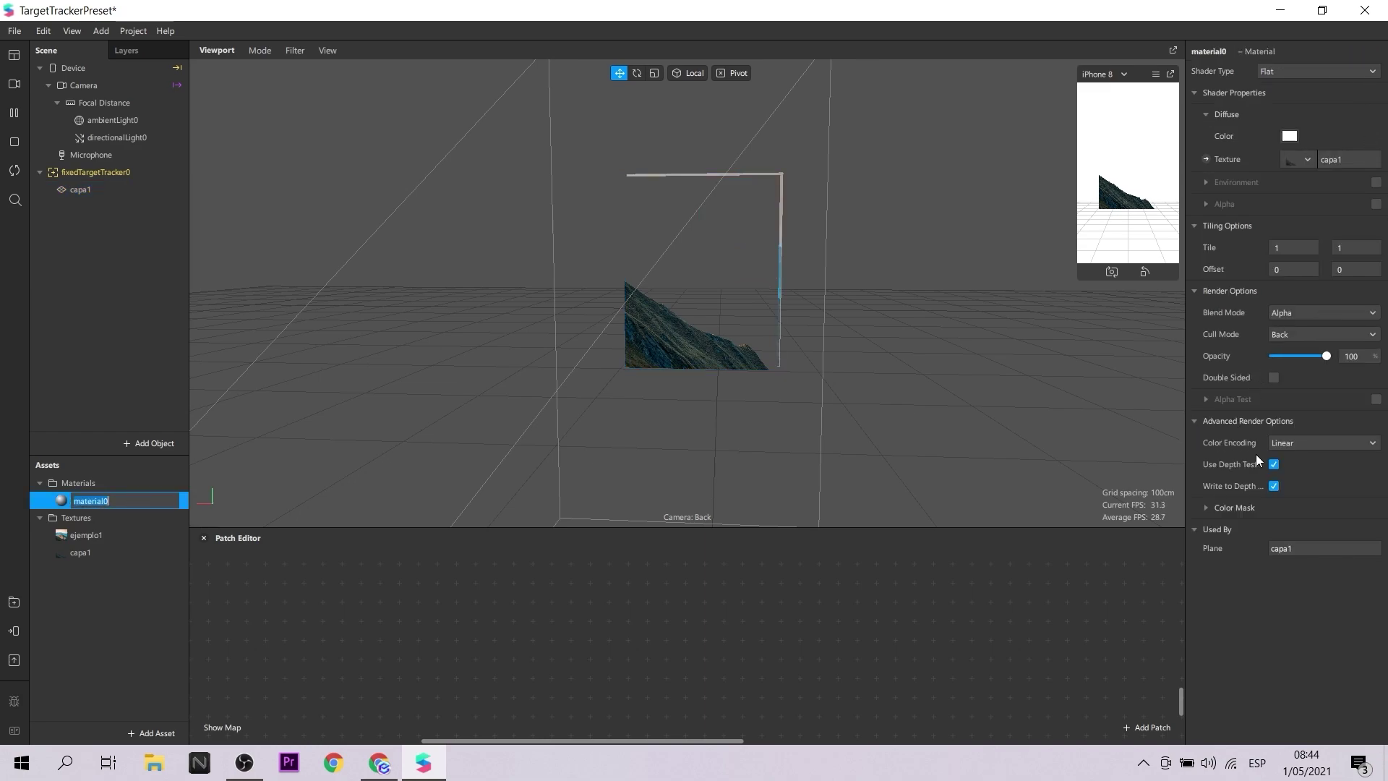
pyautogui.click(1274, 464)
# - Raise the capa1 plane slightly to a Y position of about 0.005 to align it with the target image
pyautogui.moveTo(1085, 361); pyautogui.dragTo(989, 333)
pyautogui.click(70, 187)
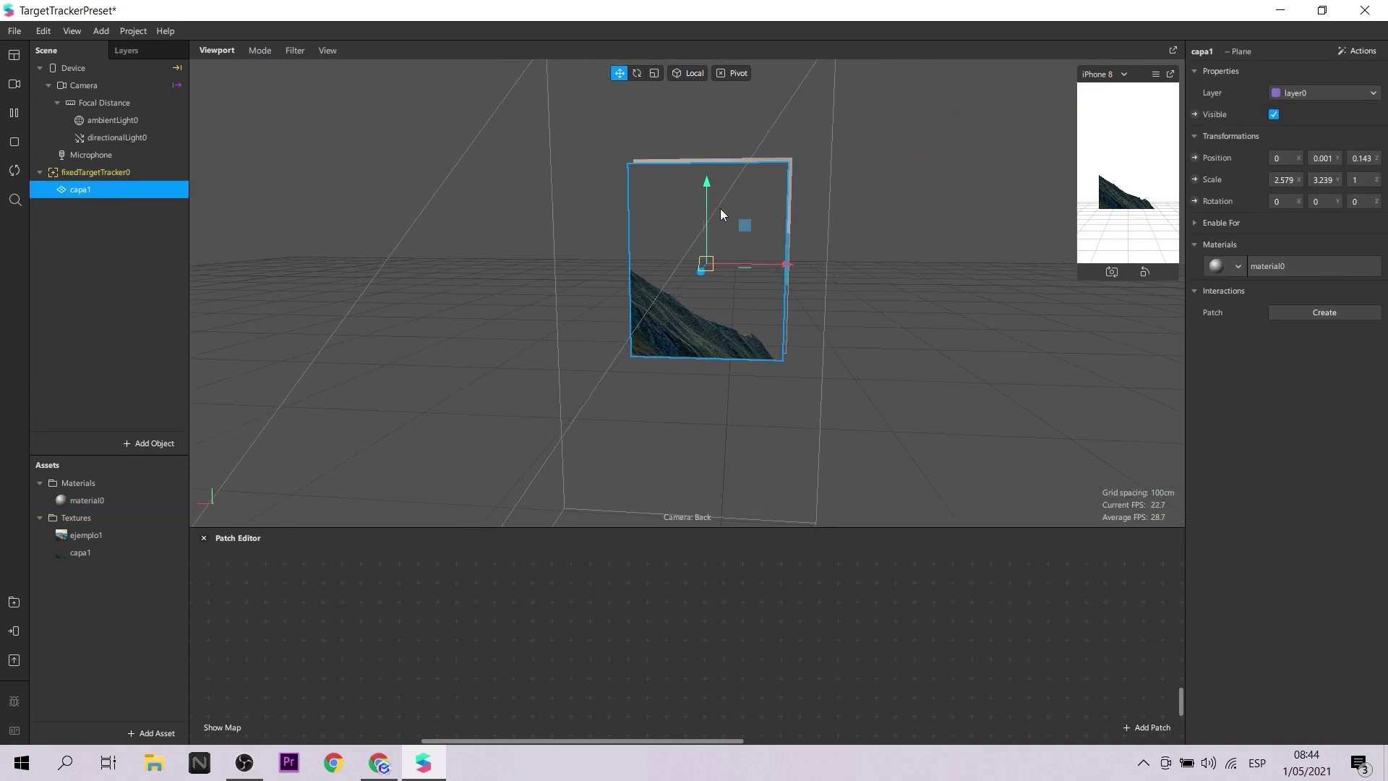
pyautogui.moveTo(707, 183); pyautogui.dragTo(713, 181)
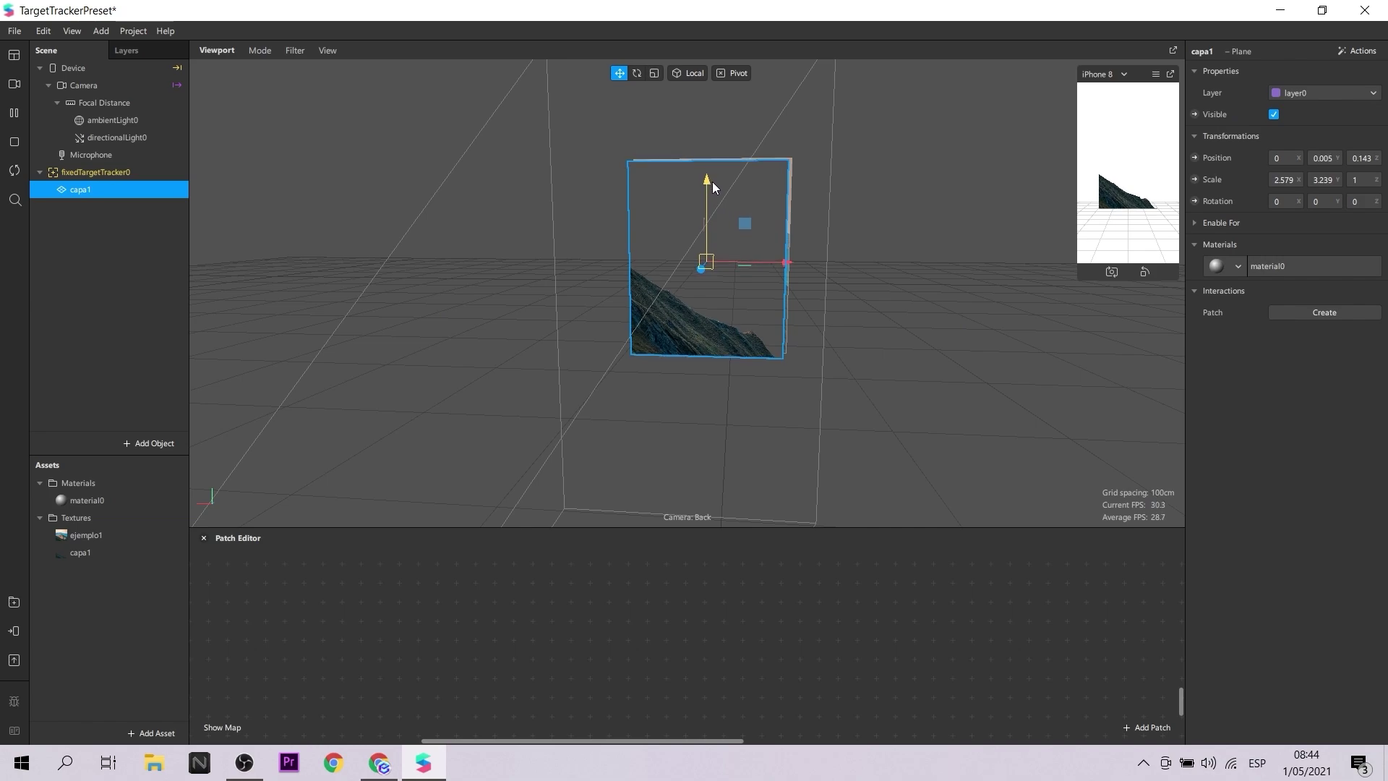
pyautogui.moveTo(795, 195); pyautogui.dragTo(849, 344)
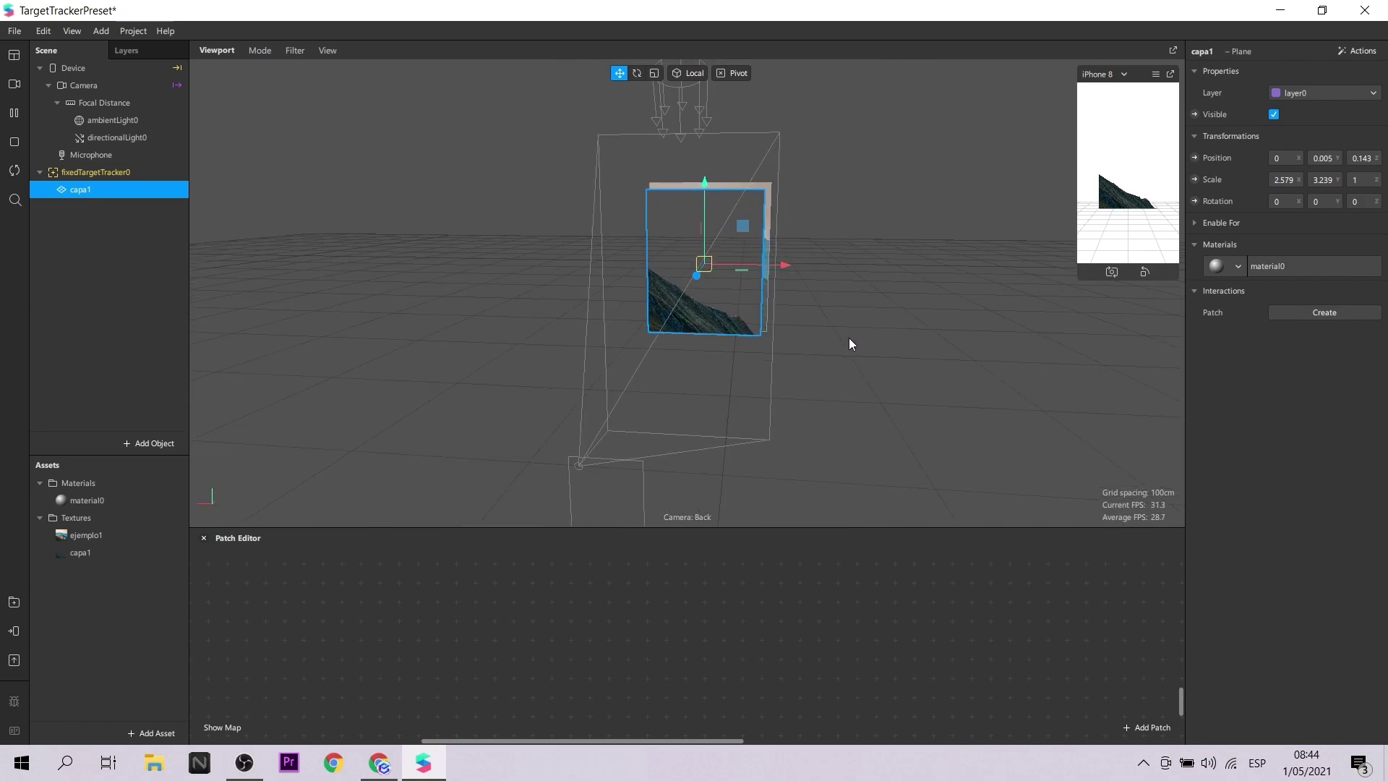
# - Duplicate the capa1 plane and assign a new material to the copy
pyautogui.rightClick(137, 191)
pyautogui.click(215, 332)
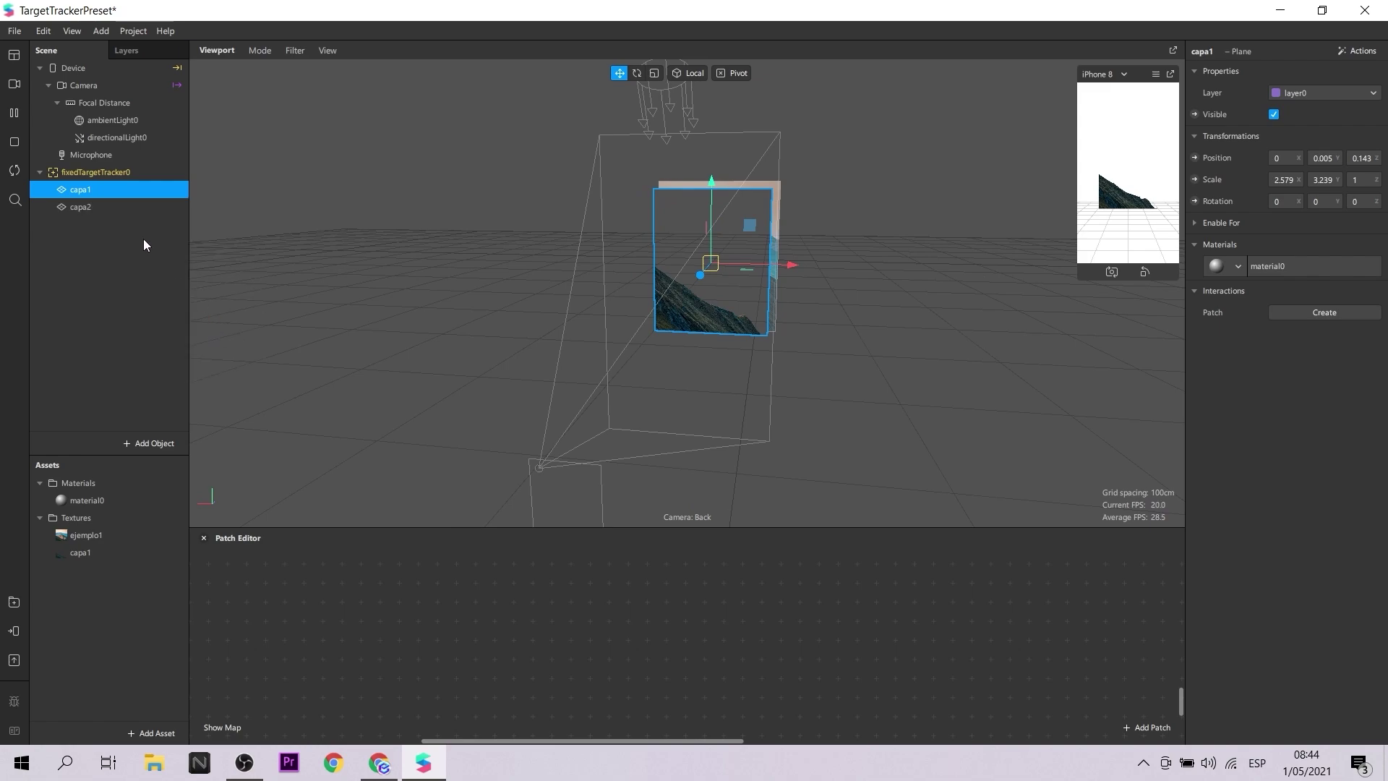
pyautogui.click(104, 206)
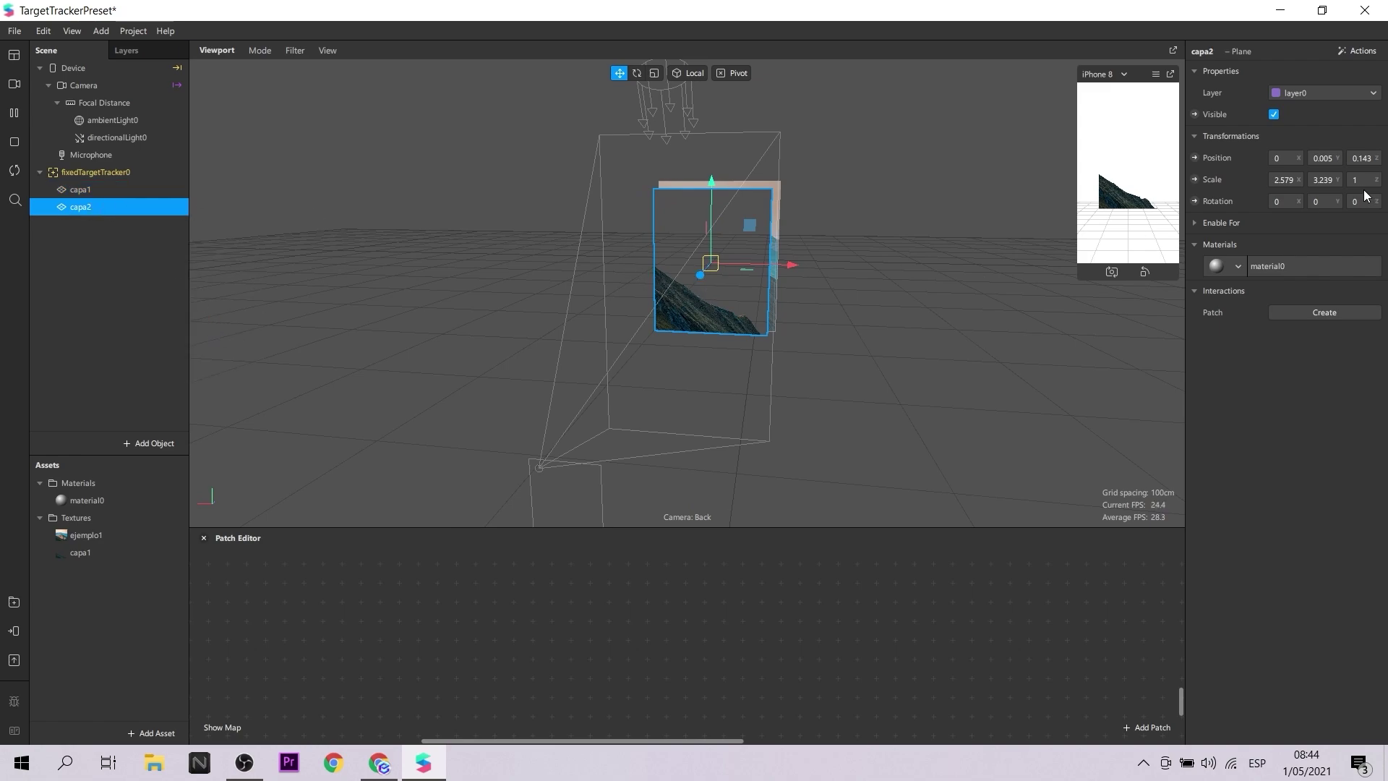
pyautogui.click(1235, 267)
pyautogui.click(1249, 316)
pyautogui.click(108, 517)
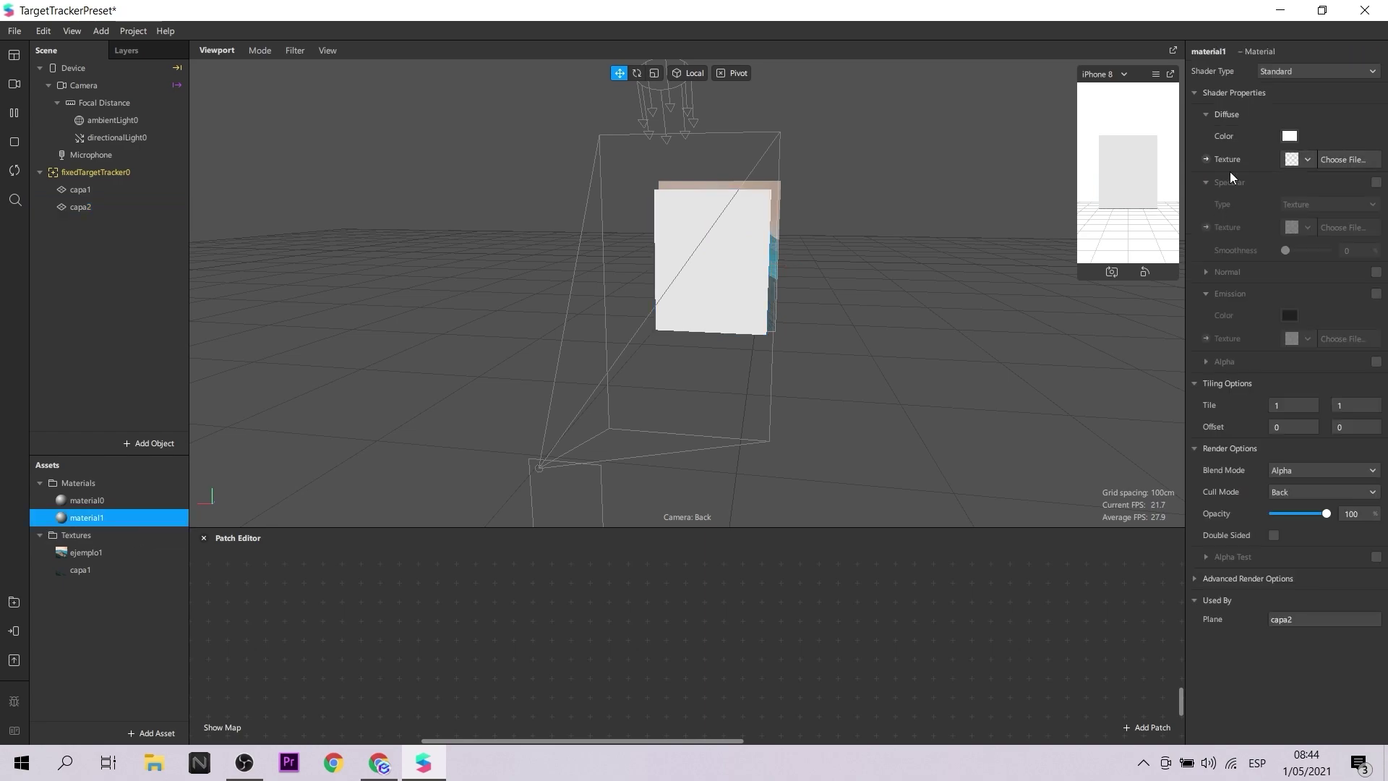
# - Set capa2's material to the Flat shader with the imported capa2 image as texture and Use Depth Test turned off
pyautogui.click(1292, 73)
pyautogui.click(1299, 160)
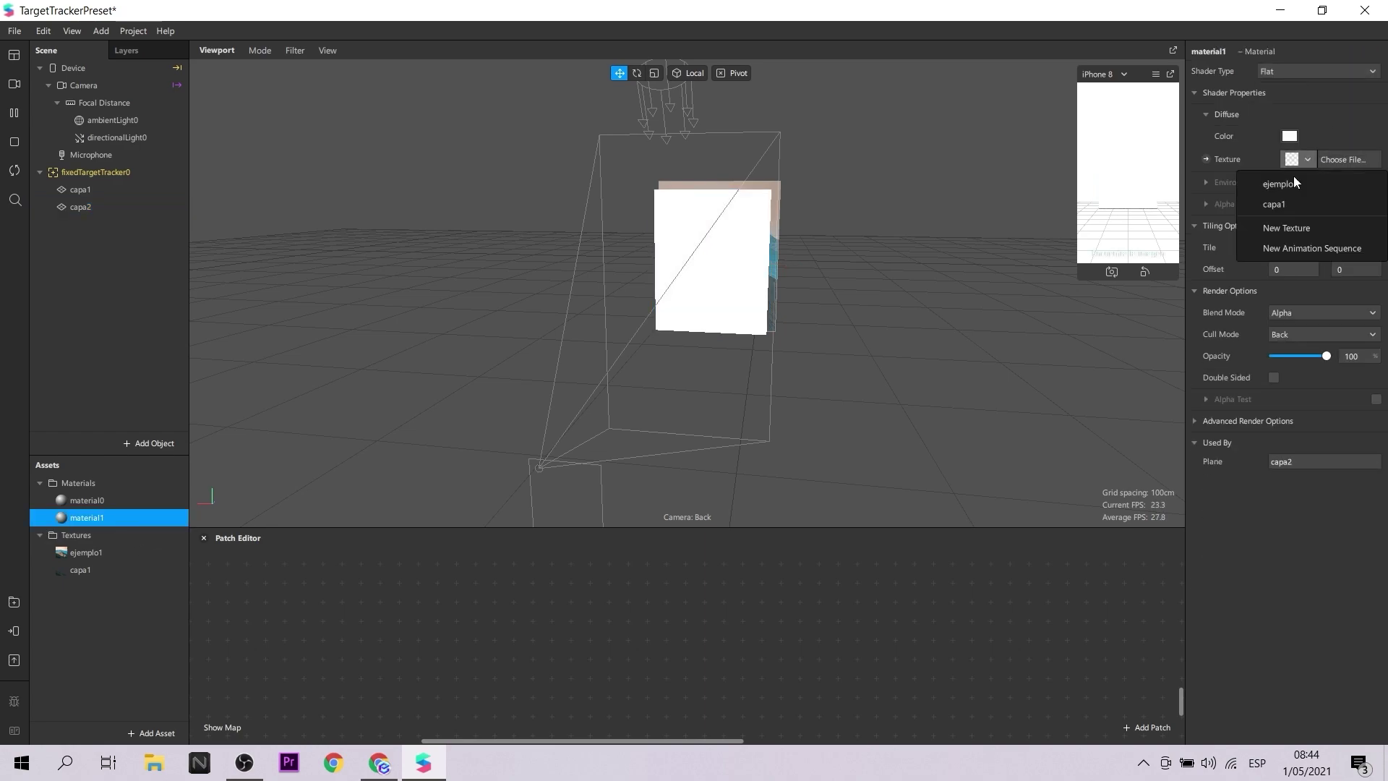
pyautogui.click(1304, 228)
pyautogui.click(747, 198)
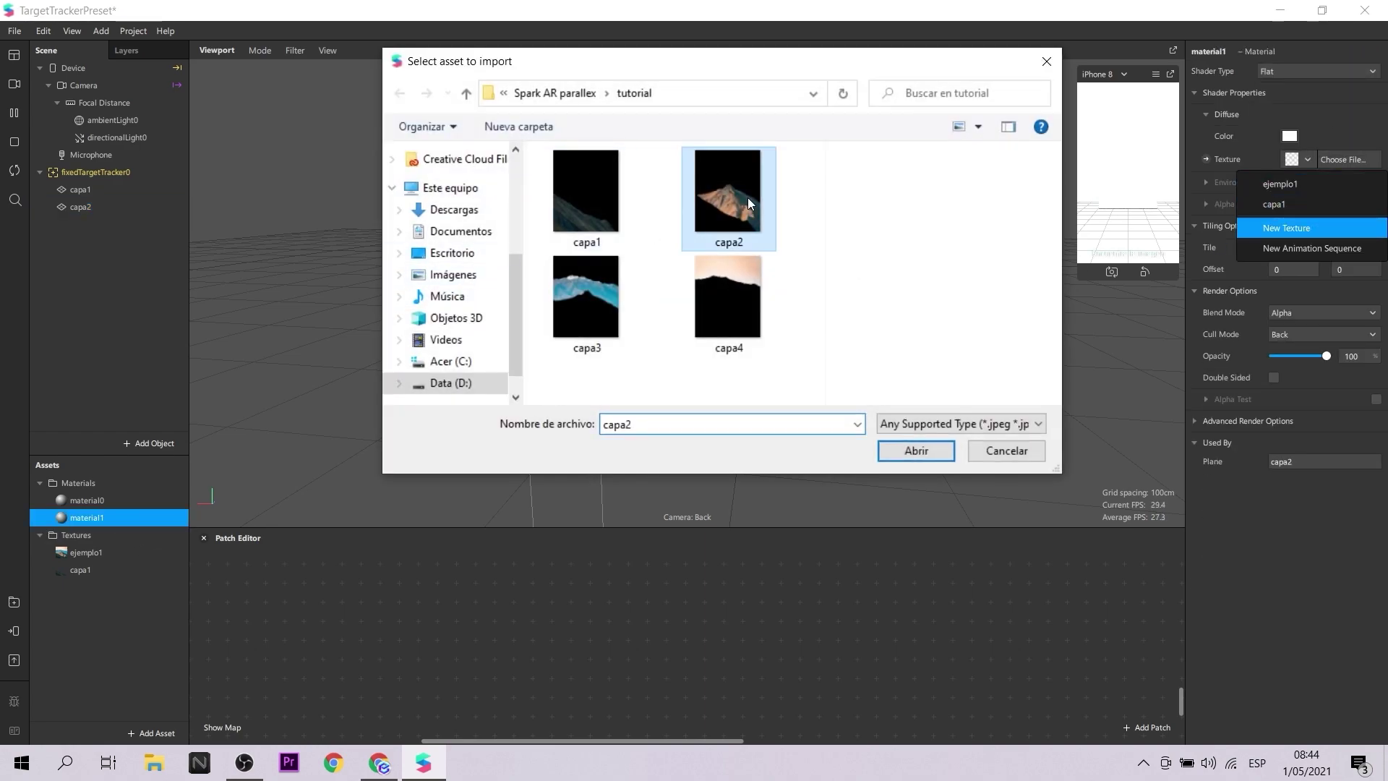
pyautogui.click(923, 450)
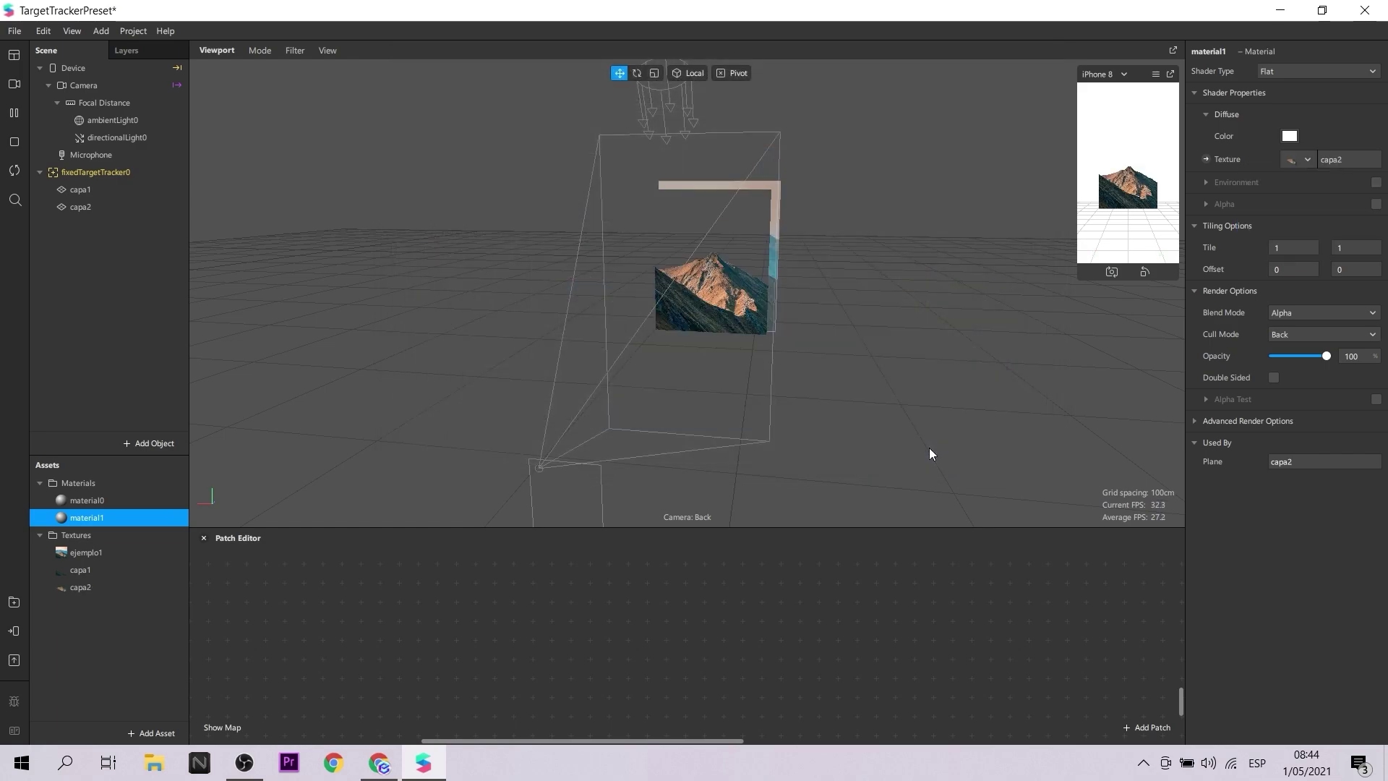
pyautogui.click(1205, 420)
pyautogui.click(1273, 465)
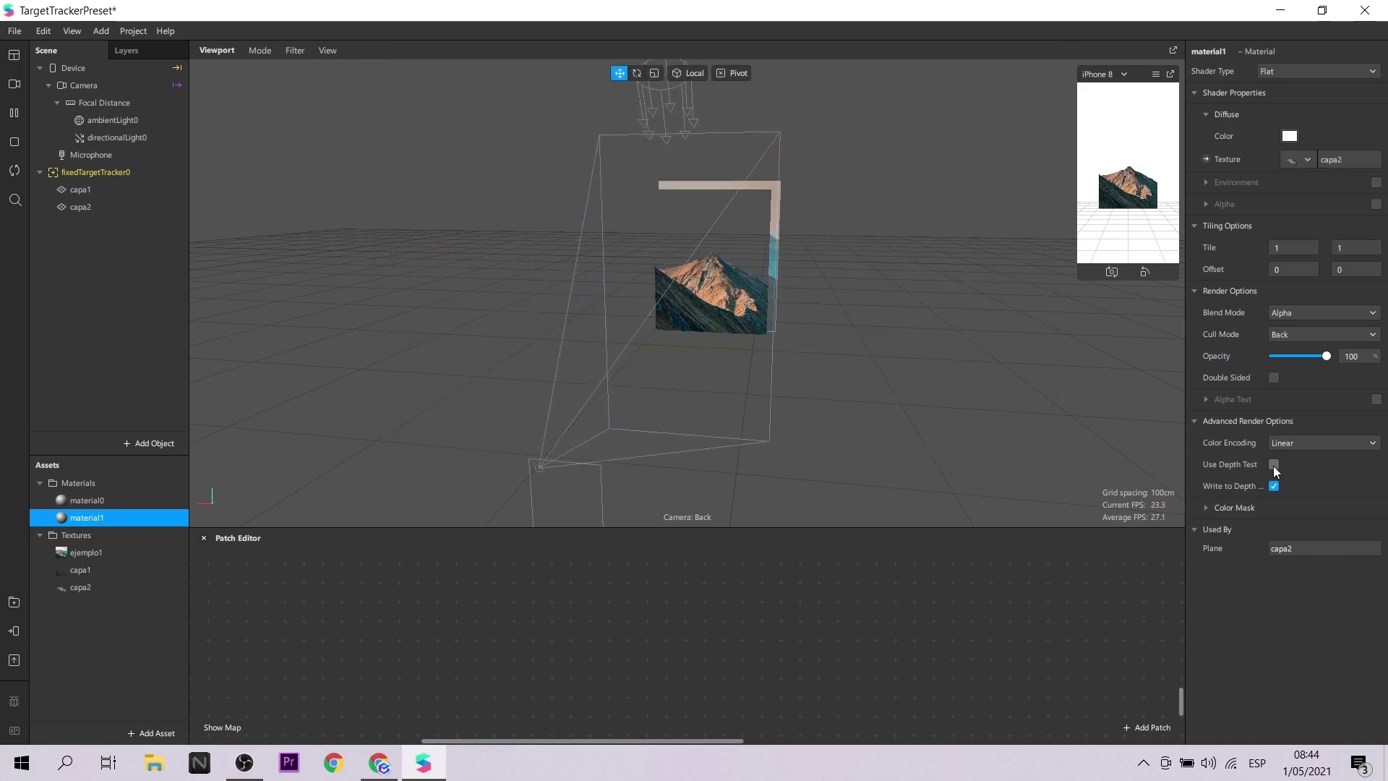
# - Move the capa2 plane back along its Z axis toward the target image, behind capa1
pyautogui.click(80, 207)
pyautogui.moveTo(872, 337); pyautogui.dragTo(782, 323, button='right')
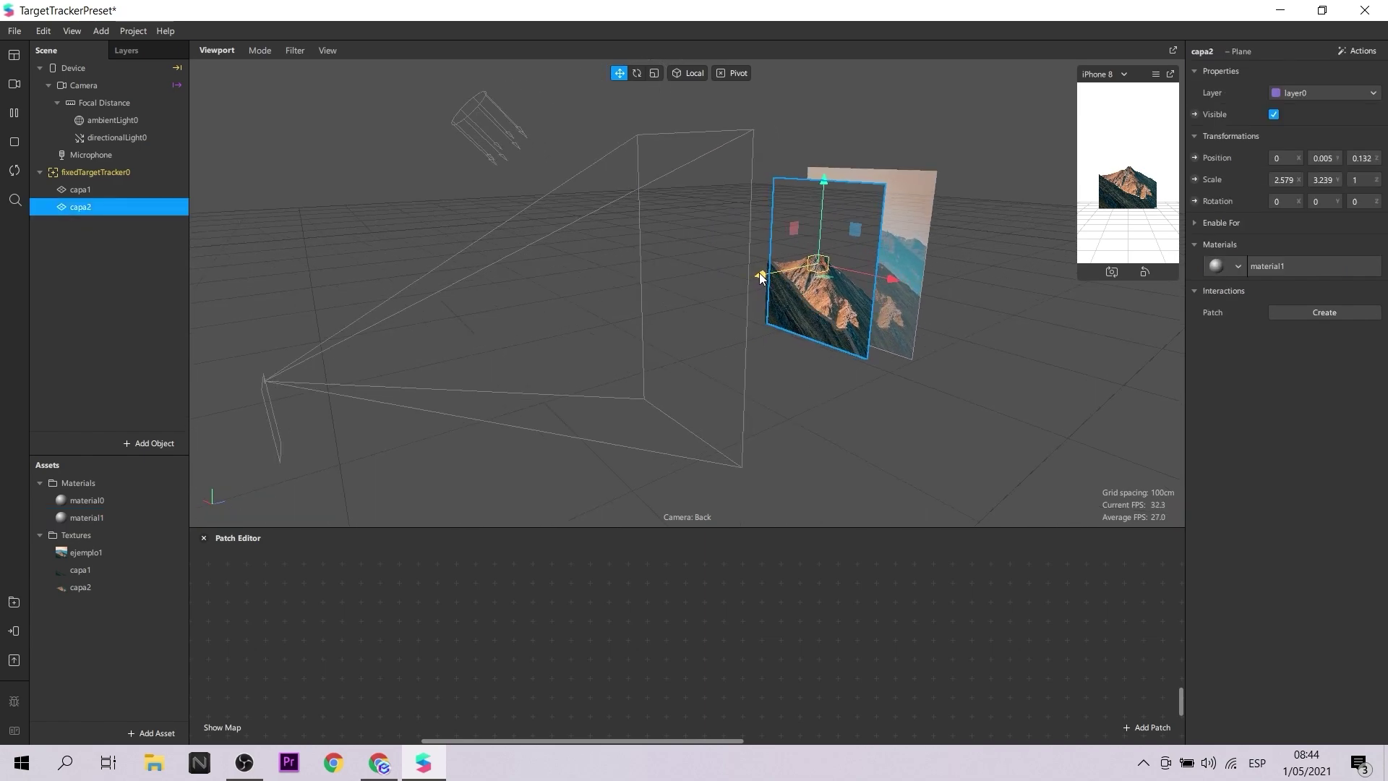
pyautogui.moveTo(759, 277); pyautogui.dragTo(815, 287, button='right')
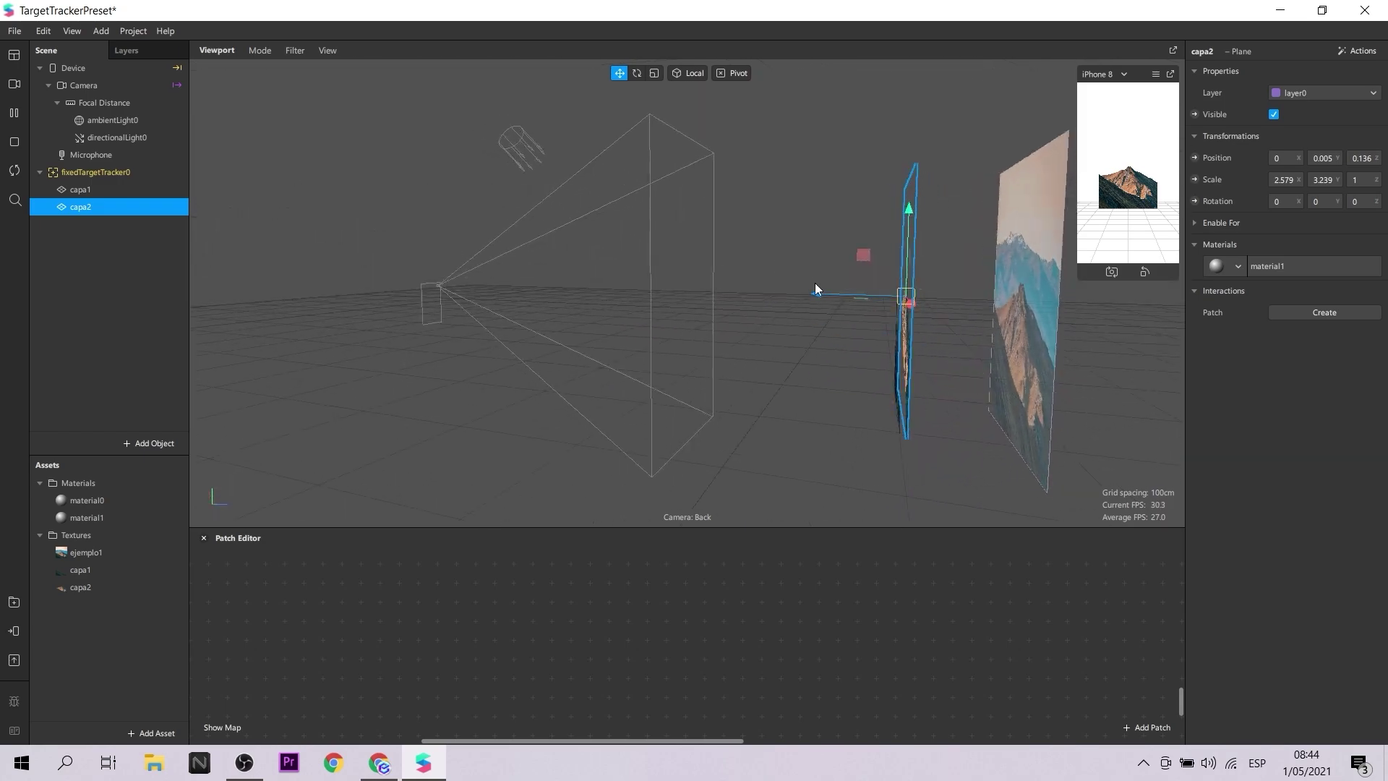
pyautogui.moveTo(822, 335); pyautogui.dragTo(919, 335, button='right')
pyautogui.moveTo(920, 335); pyautogui.dragTo(867, 337)
pyautogui.moveTo(867, 337); pyautogui.dragTo(912, 361, button='right')
pyautogui.moveTo(831, 303)
pyautogui.mouseDown()
pyautogui.moveTo(906, 305)
pyautogui.moveTo(846, 295)
pyautogui.mouseUp()
# - Set capa1's Z position to about 0.116 and enlarge the plane to a scale of about 3.002 by 3.771
pyautogui.click(68, 191)
pyautogui.moveTo(846, 295); pyautogui.dragTo(749, 261, button='right')
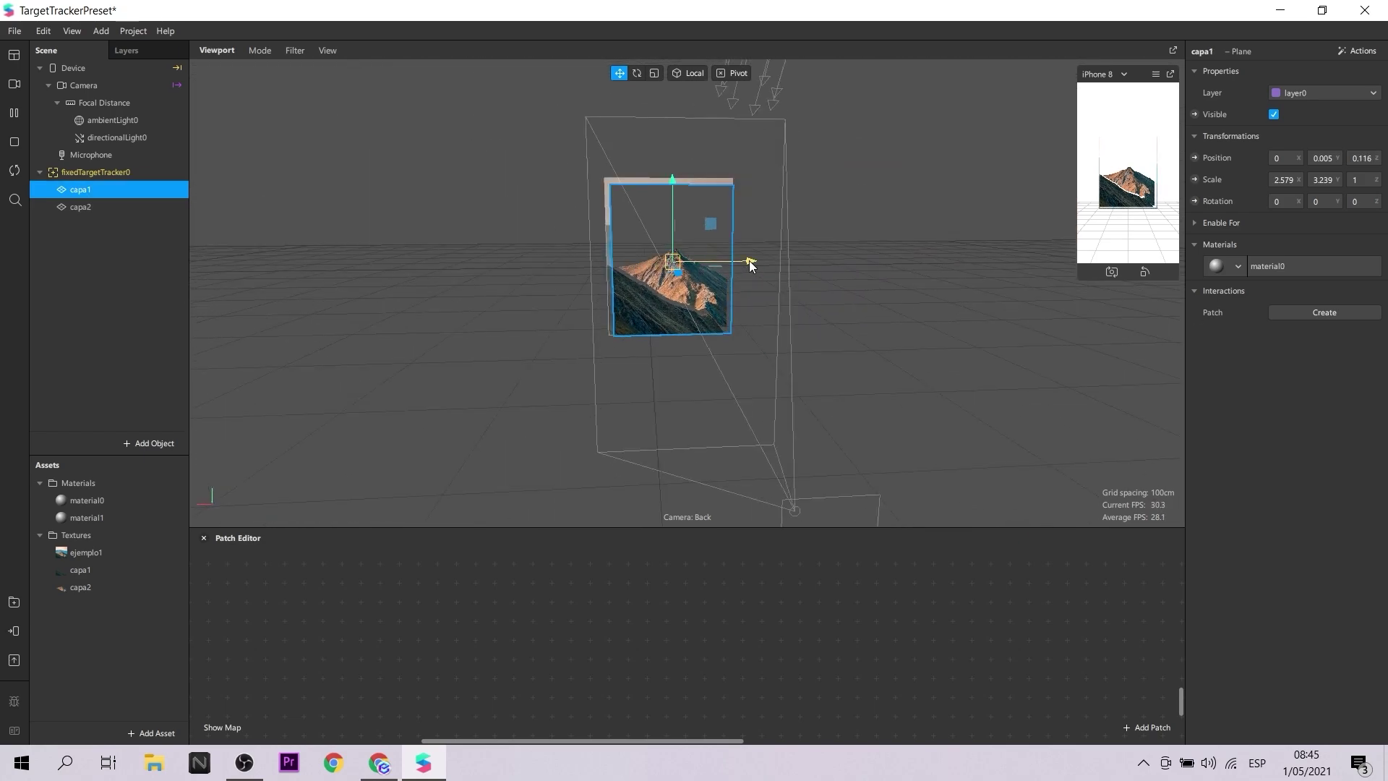
pyautogui.moveTo(748, 261); pyautogui.dragTo(748, 260)
pyautogui.scroll(3, 751, 269)
pyautogui.moveTo(755, 281); pyautogui.dragTo(796, 183, button='right')
pyautogui.scroll(-3, 899, 398)
pyautogui.scroll(4, 935, 386)
pyautogui.press('r')
pyautogui.moveTo(692, 227)
pyautogui.mouseDown()
pyautogui.moveTo(702, 218)
pyautogui.moveTo(700, 235)
pyautogui.mouseUp()
# - Move the capa2 plane to a Z position of about 0.018 and scale it to about 2.717 by 3.414
pyautogui.click(81, 207)
pyautogui.moveTo(715, 289); pyautogui.dragTo(939, 401, button='right')
pyautogui.scroll(-2, 938, 401)
pyautogui.press('w')
pyautogui.moveTo(800, 264); pyautogui.dragTo(816, 251)
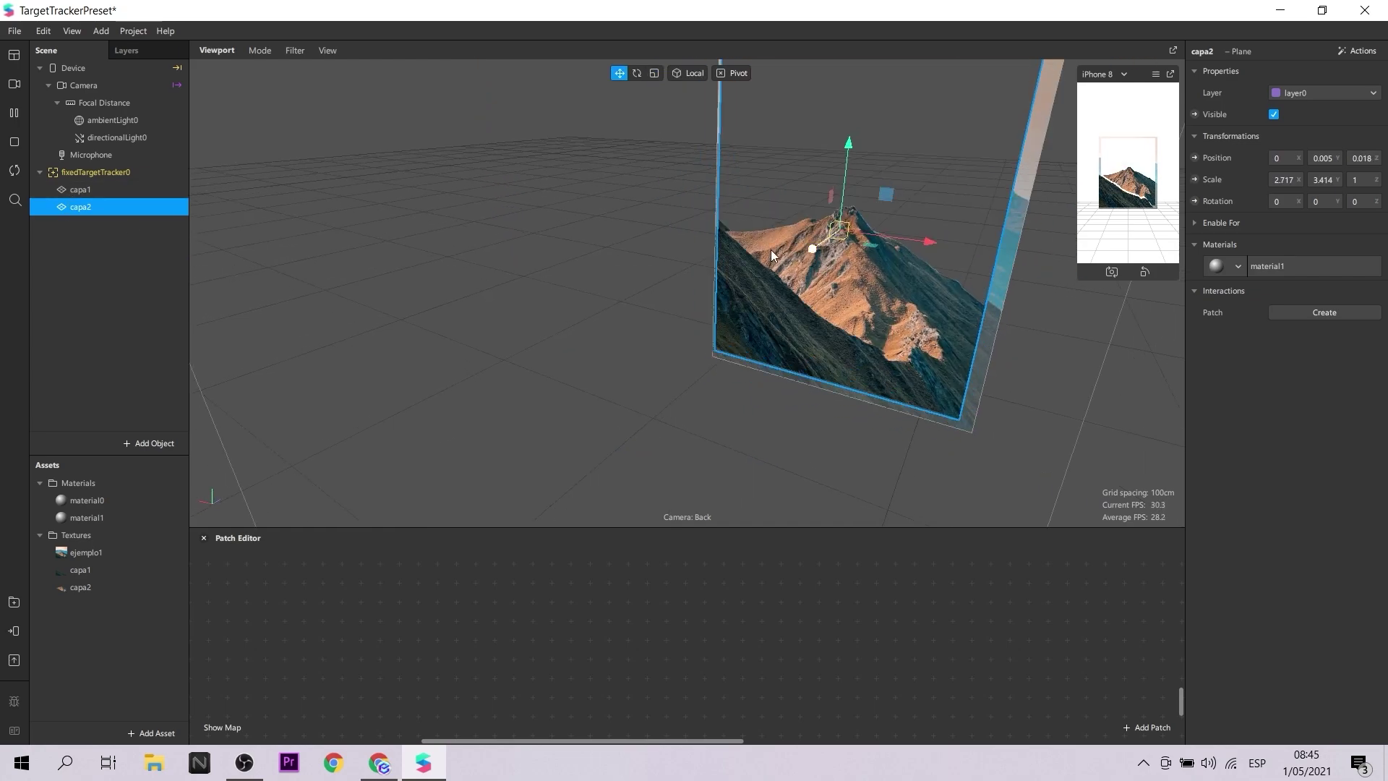
pyautogui.press('r')
pyautogui.moveTo(885, 198); pyautogui.dragTo(893, 193)
# - Readjust the capa1 plane's depth and widen it to a scale of about 3.059 by 3.771
pyautogui.click(81, 189)
pyautogui.press('w')
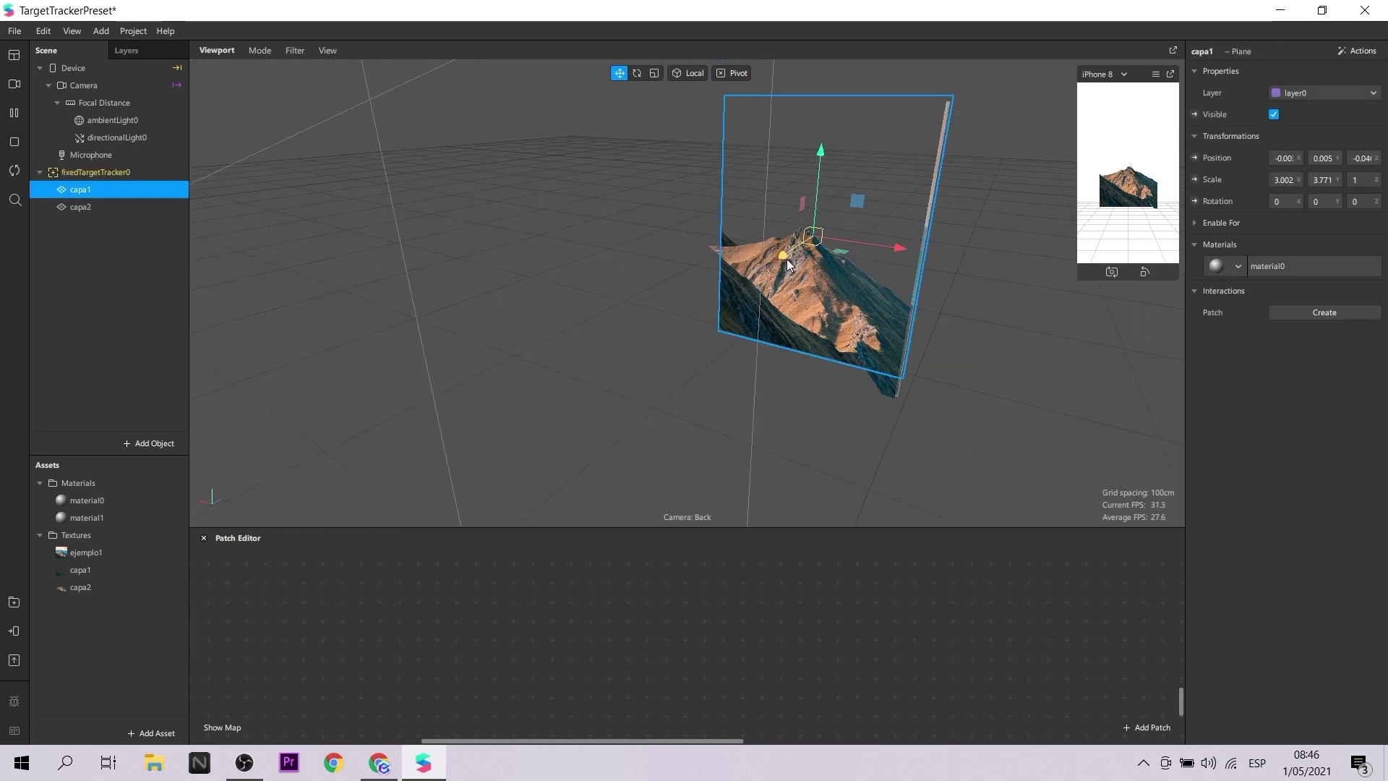
pyautogui.moveTo(770, 266); pyautogui.dragTo(758, 268, button='right')
pyautogui.press('r')
pyautogui.moveTo(757, 270); pyautogui.dragTo(762, 269)
pyautogui.press('w')
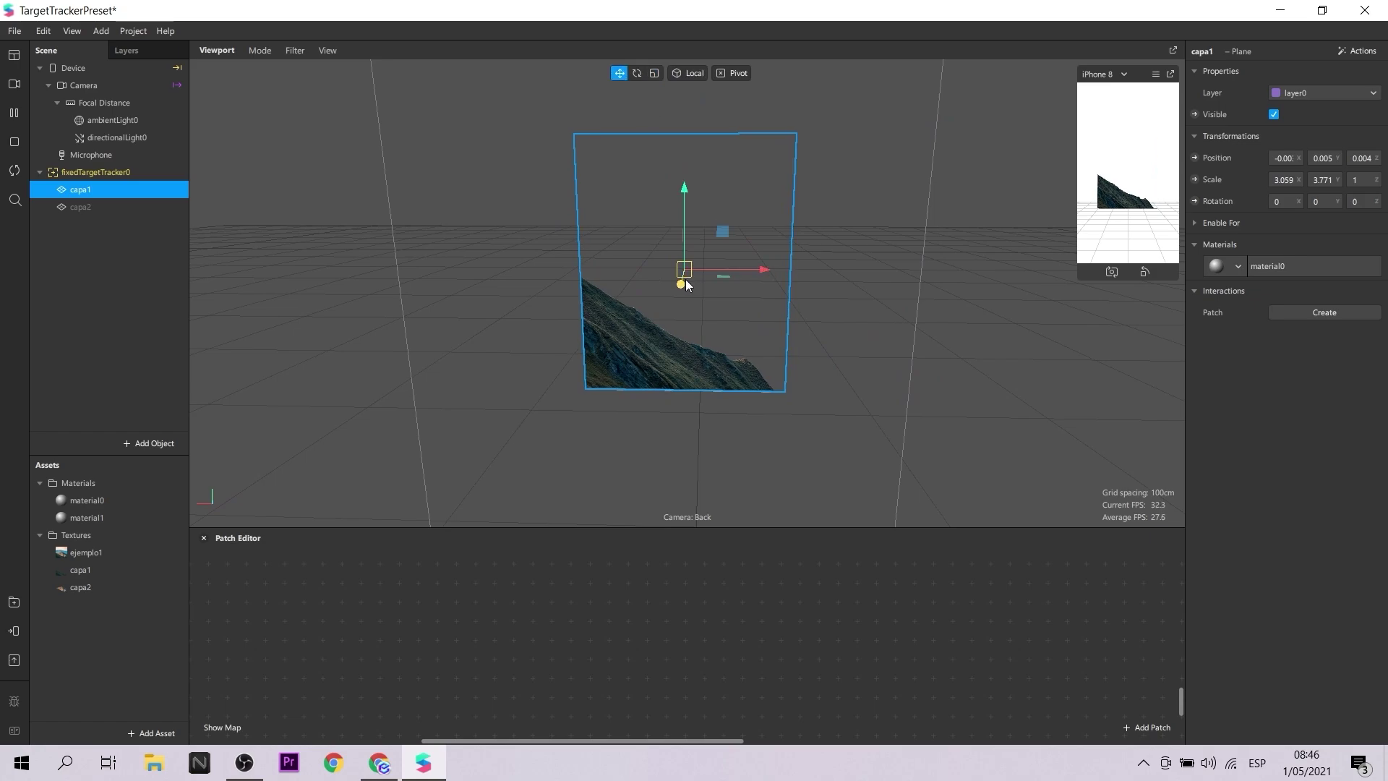
# - Show capa2 again and duplicate it as capa3, using a new Flat material with the capa3 image as texture
pyautogui.click(80, 206)
pyautogui.click(1274, 115)
pyautogui.hotkey('ctrl', 'd')
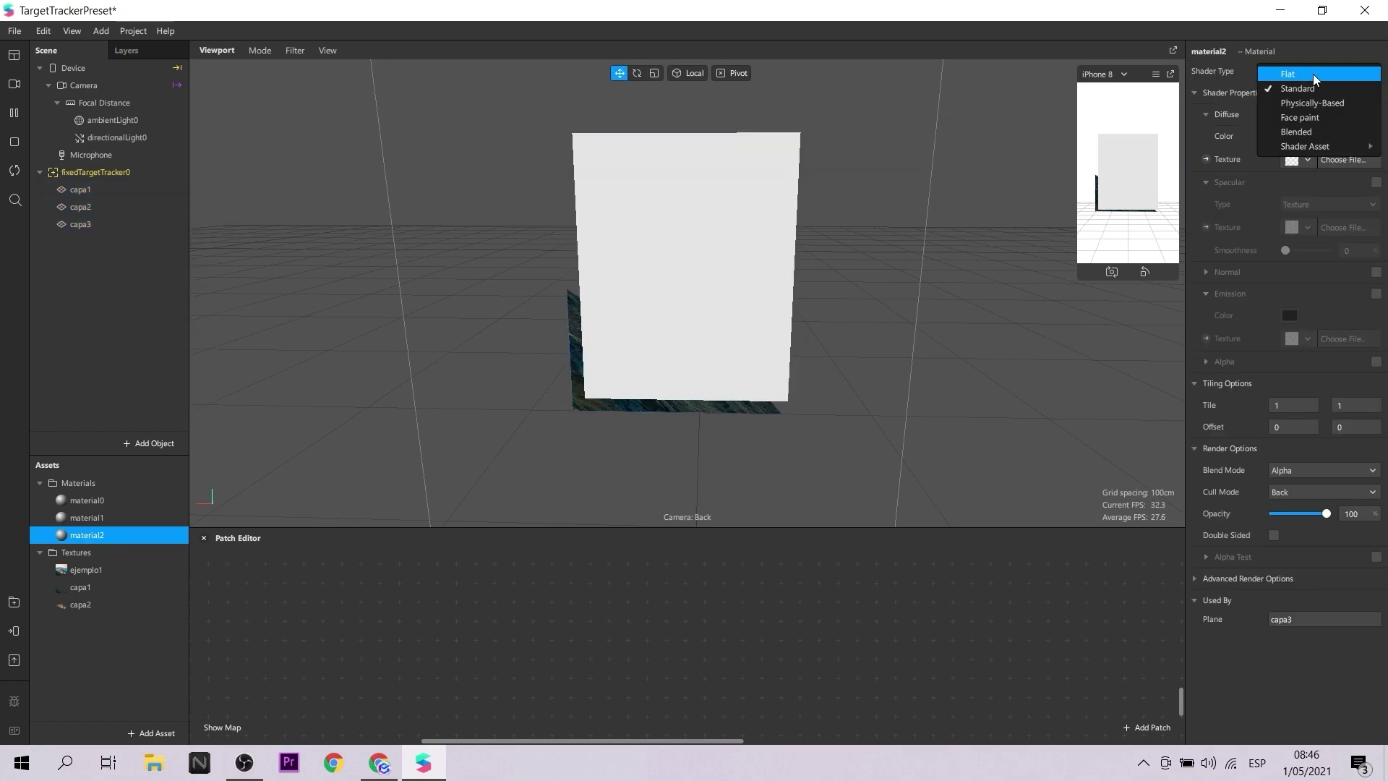
pyautogui.click(1172, 340)
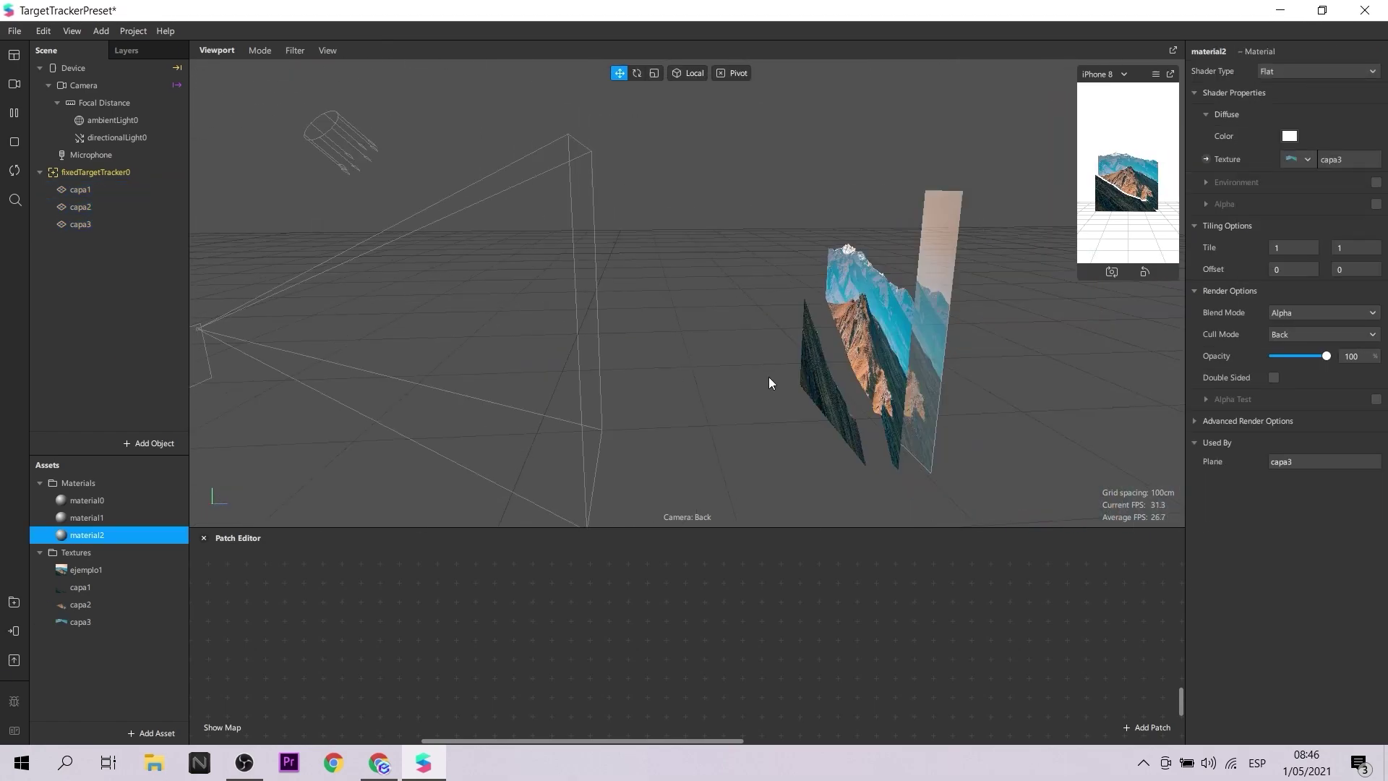
# - Duplicate capa3 as capa4 with a new material using the capa4 image, and set its Z position to about 0.003
pyautogui.click(786, 314)
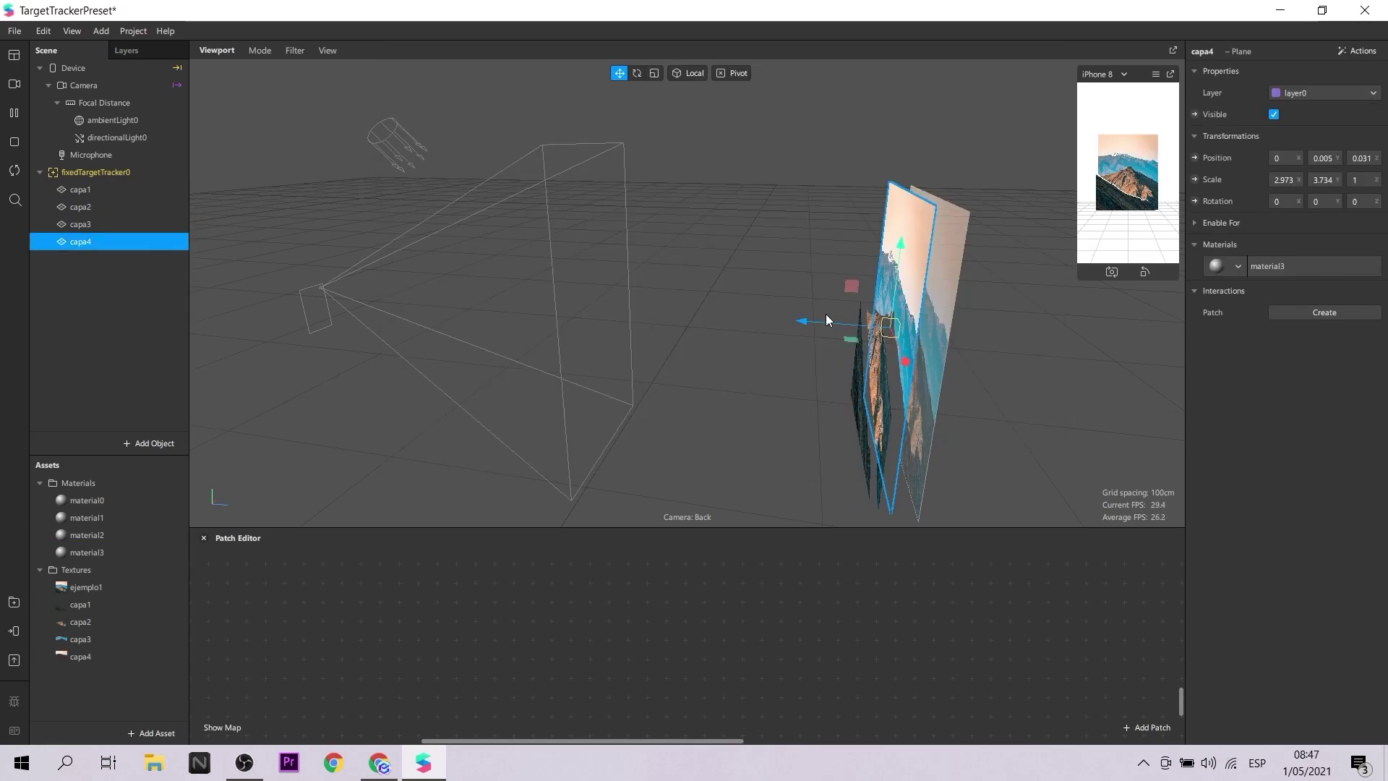
pyautogui.moveTo(903, 240); pyautogui.dragTo(631, 433, button='middle')
pyautogui.scroll(-3, 623, 335)
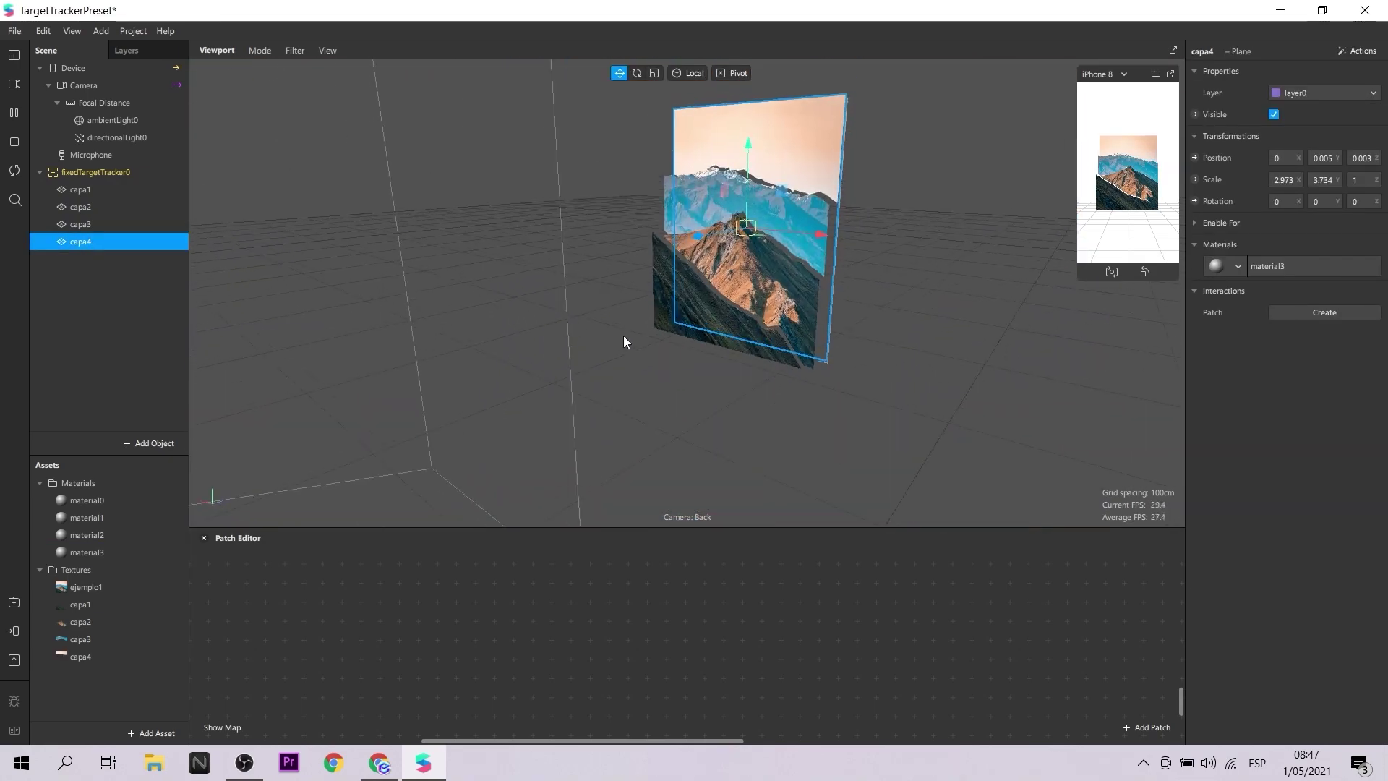
# - Move the capa1 plane to a Z position of about 0.101 and resize it to a scale of about 3.089 by 3.771
pyautogui.click(662, 311)
pyautogui.moveTo(640, 243); pyautogui.dragTo(614, 244)
pyautogui.moveTo(615, 244); pyautogui.dragTo(716, 103, button='middle')
pyautogui.press('r')
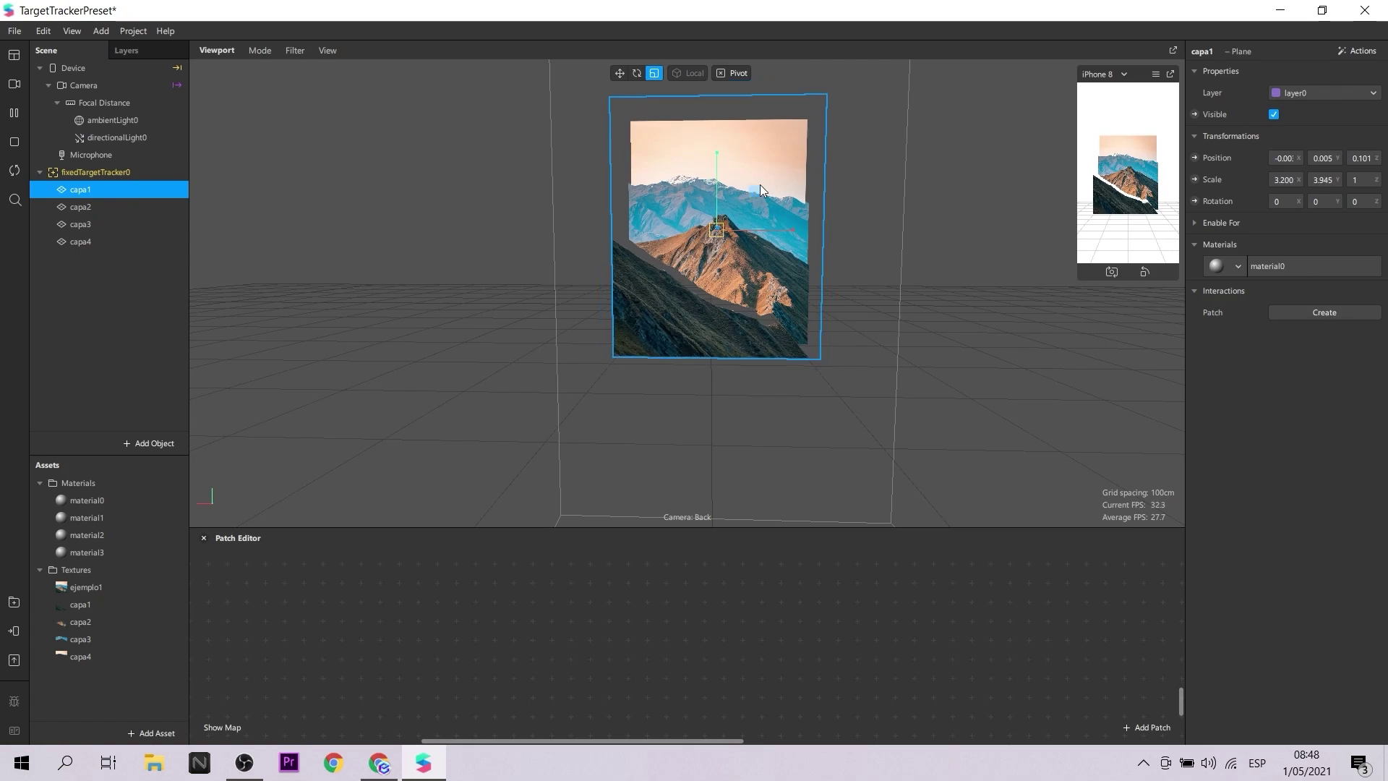
pyautogui.moveTo(782, 232); pyautogui.dragTo(783, 230)
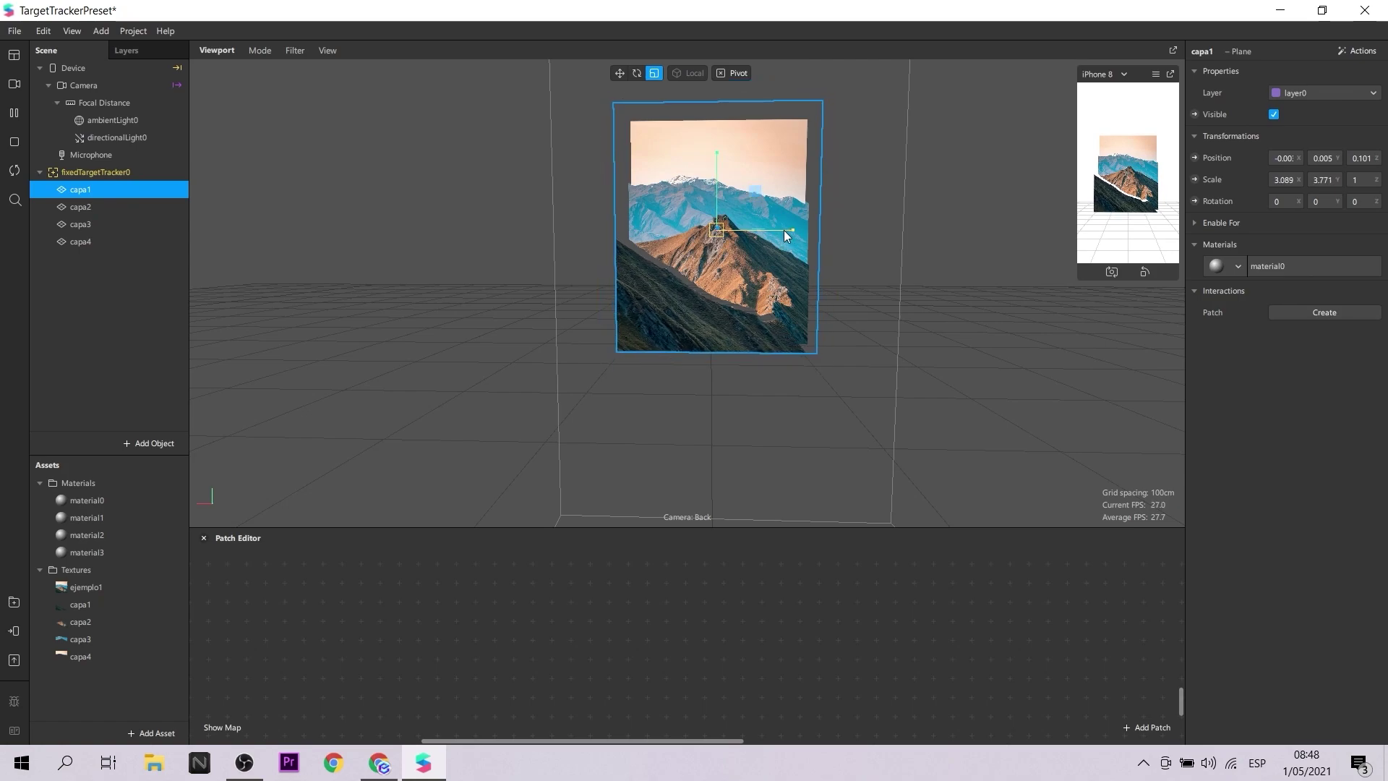
pyautogui.moveTo(714, 166); pyautogui.dragTo(734, 140)
pyautogui.press('w')
pyautogui.keyDown('alt'); pyautogui.moveTo(792, 192); pyautogui.dragTo(453, 363); pyautogui.keyUp('alt')
pyautogui.moveTo(641, 237); pyautogui.dragTo(855, 353)
pyautogui.click(128, 208)
pyautogui.click(145, 224)
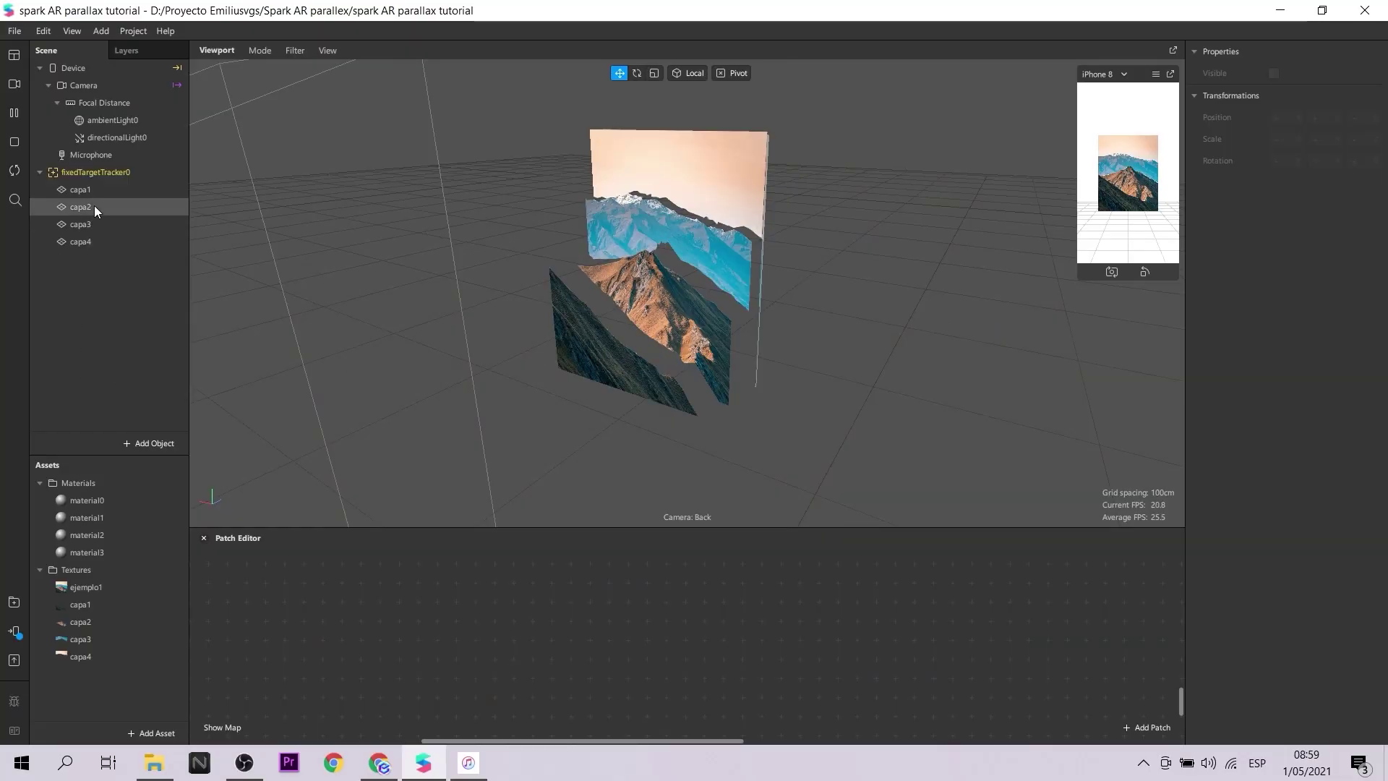
# - Add a 3D Text object to the target tracker and move it forward to a Z position of about 0.102
pyautogui.rightClick(90, 177)
pyautogui.moveTo(126, 191)
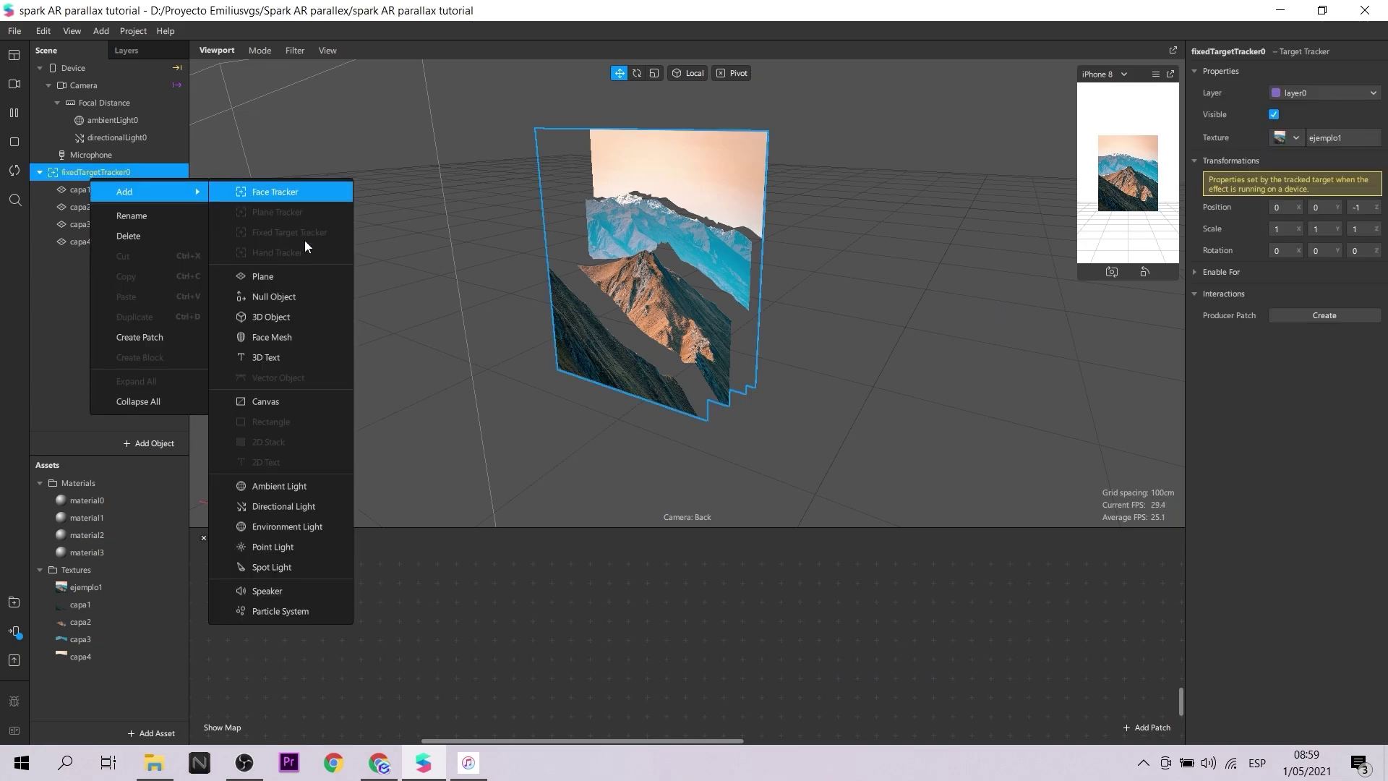
pyautogui.click(288, 357)
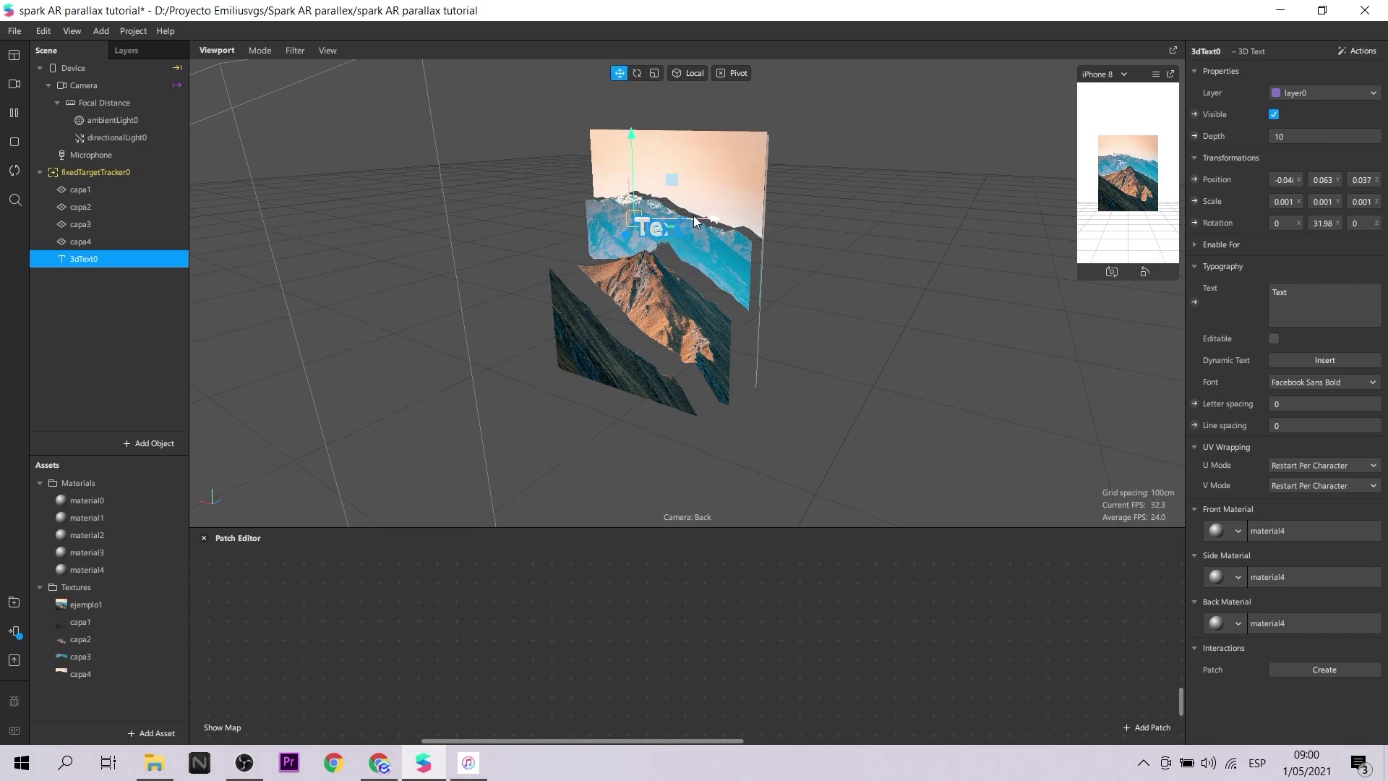
pyautogui.scroll(5, 674, 227)
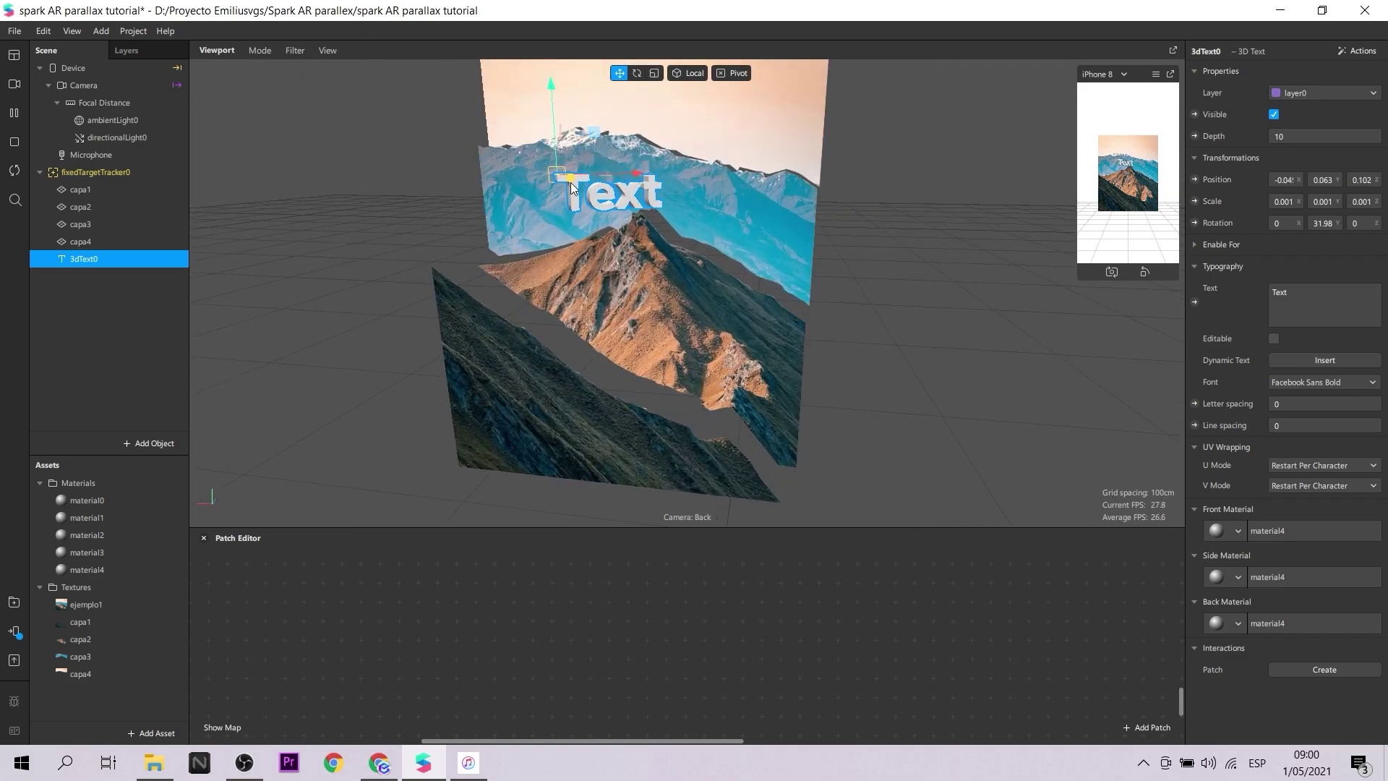
# - Replace the 3D text's content with "Mountain"
pyautogui.press('BackSpace')
pyautogui.press('BackSpace')
pyautogui.press('BackSpace')
pyautogui.press('BackSpace')
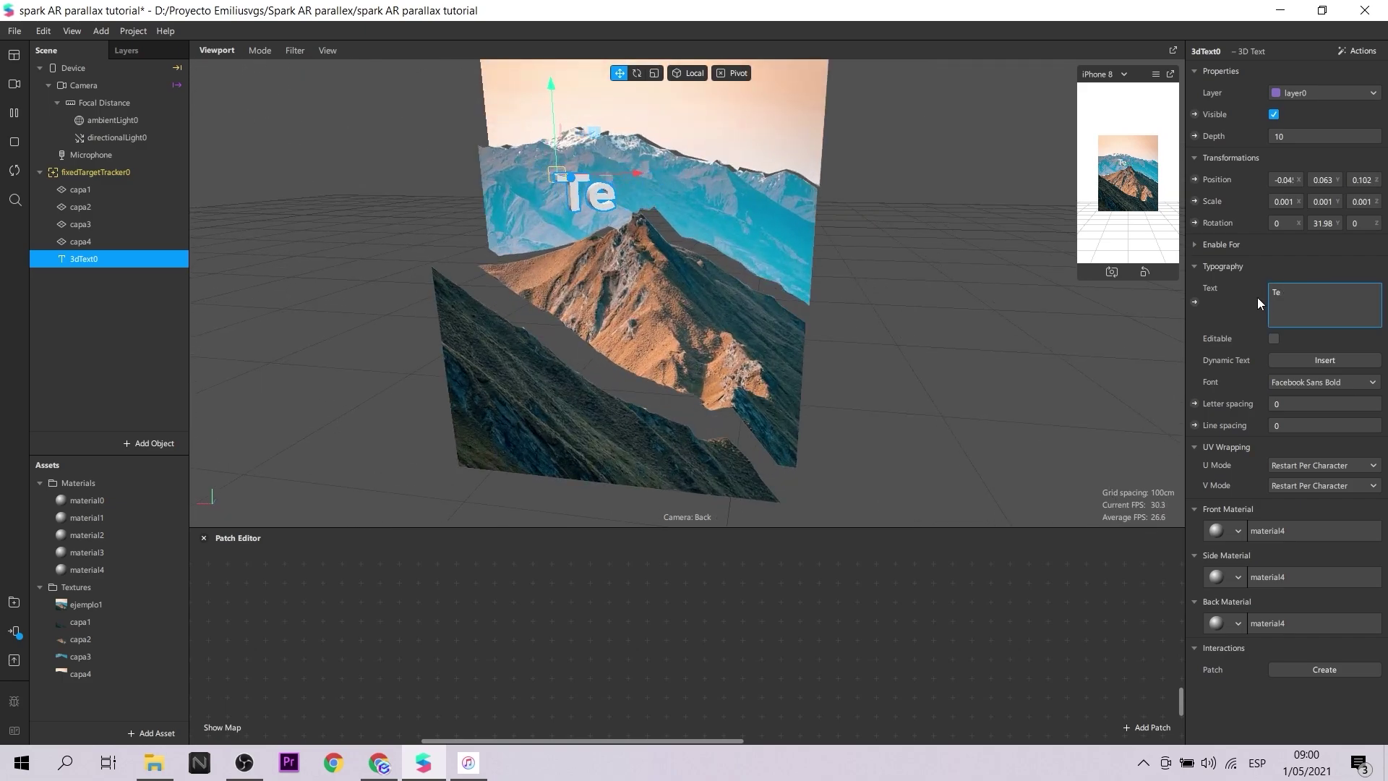
pyautogui.write('Mountain')
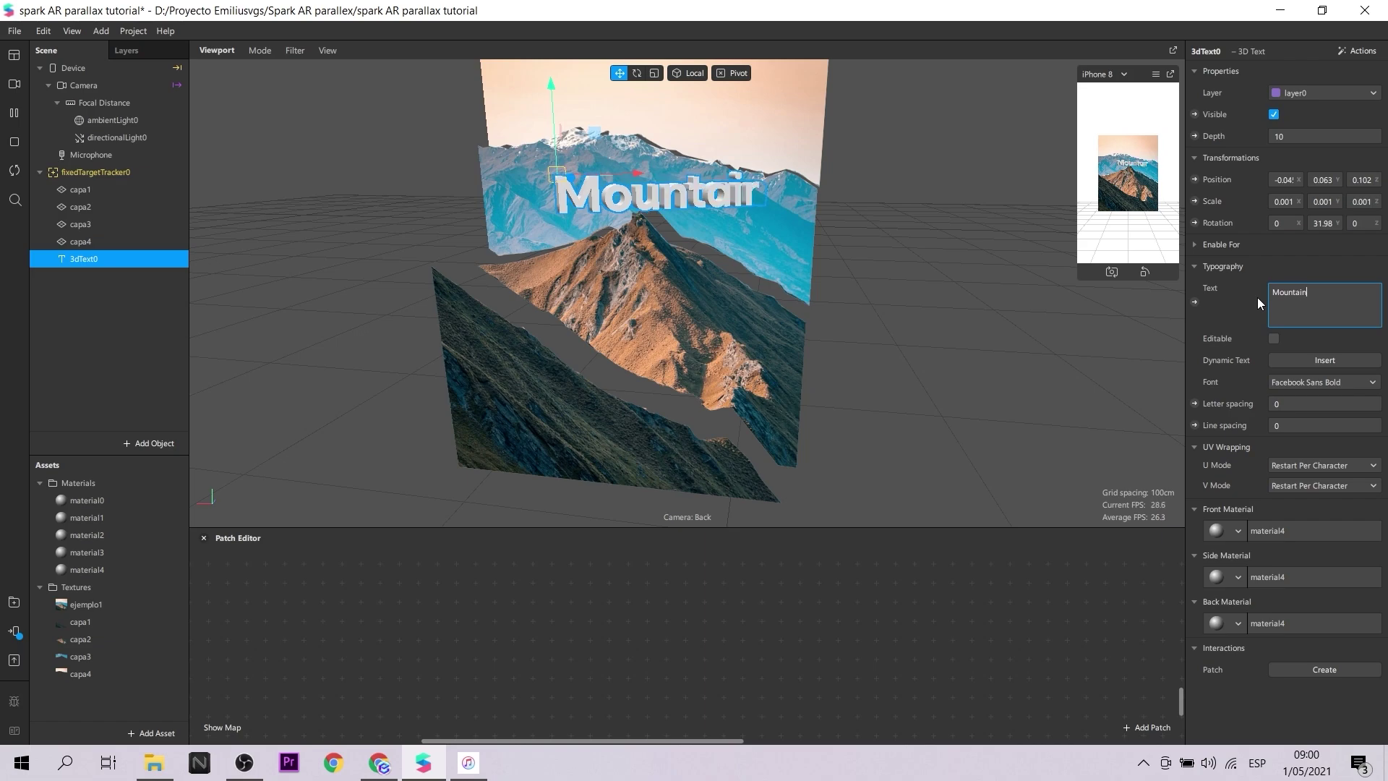
# - Scale the Mountain text down so it fits within the width of the mountain image
pyautogui.click(654, 74)
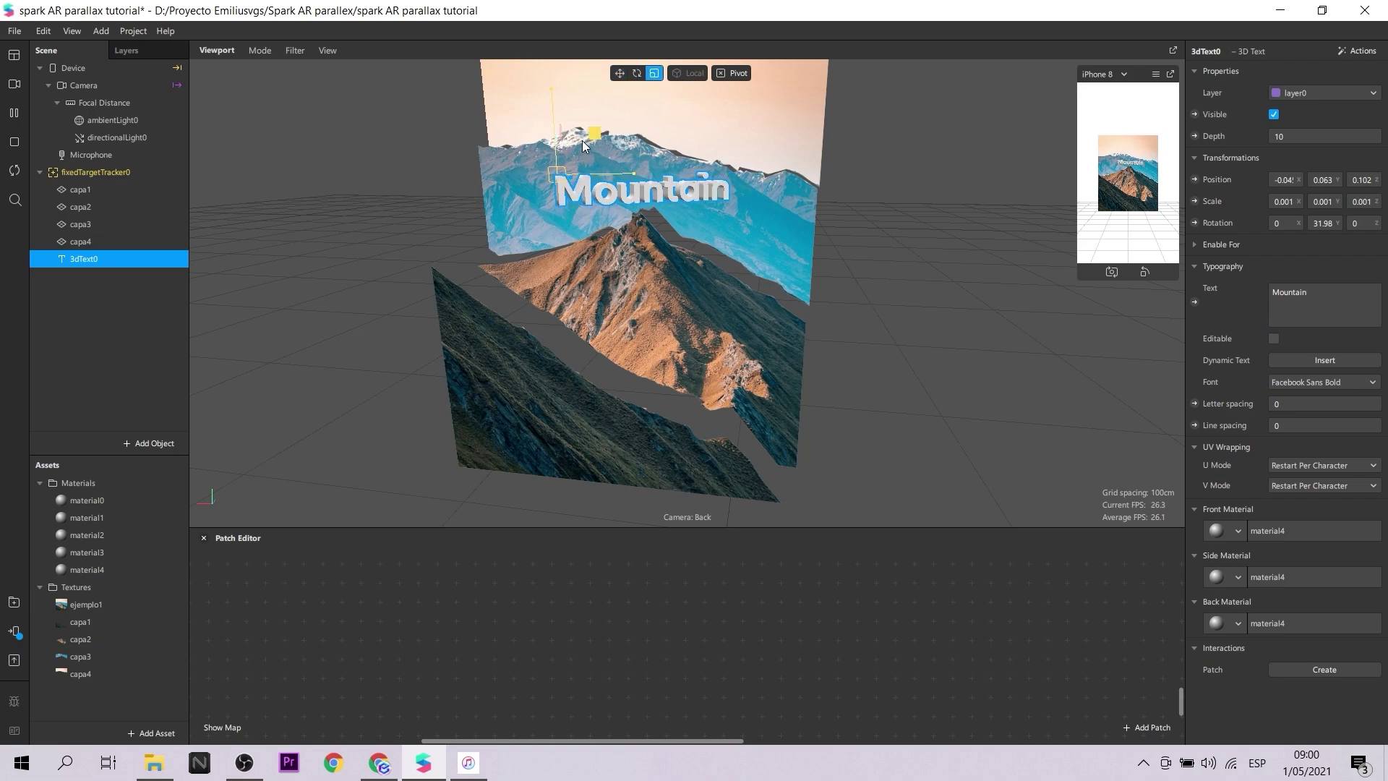
pyautogui.moveTo(583, 140); pyautogui.dragTo(579, 142)
pyautogui.scroll(4, 861, 276)
# - Rotate the Mountain text to about 15.98 degrees around Y and move it to a Z position of about 0.106
pyautogui.keyDown('alt'); pyautogui.moveTo(861, 276); pyautogui.dragTo(729, 106); pyautogui.keyUp('alt')
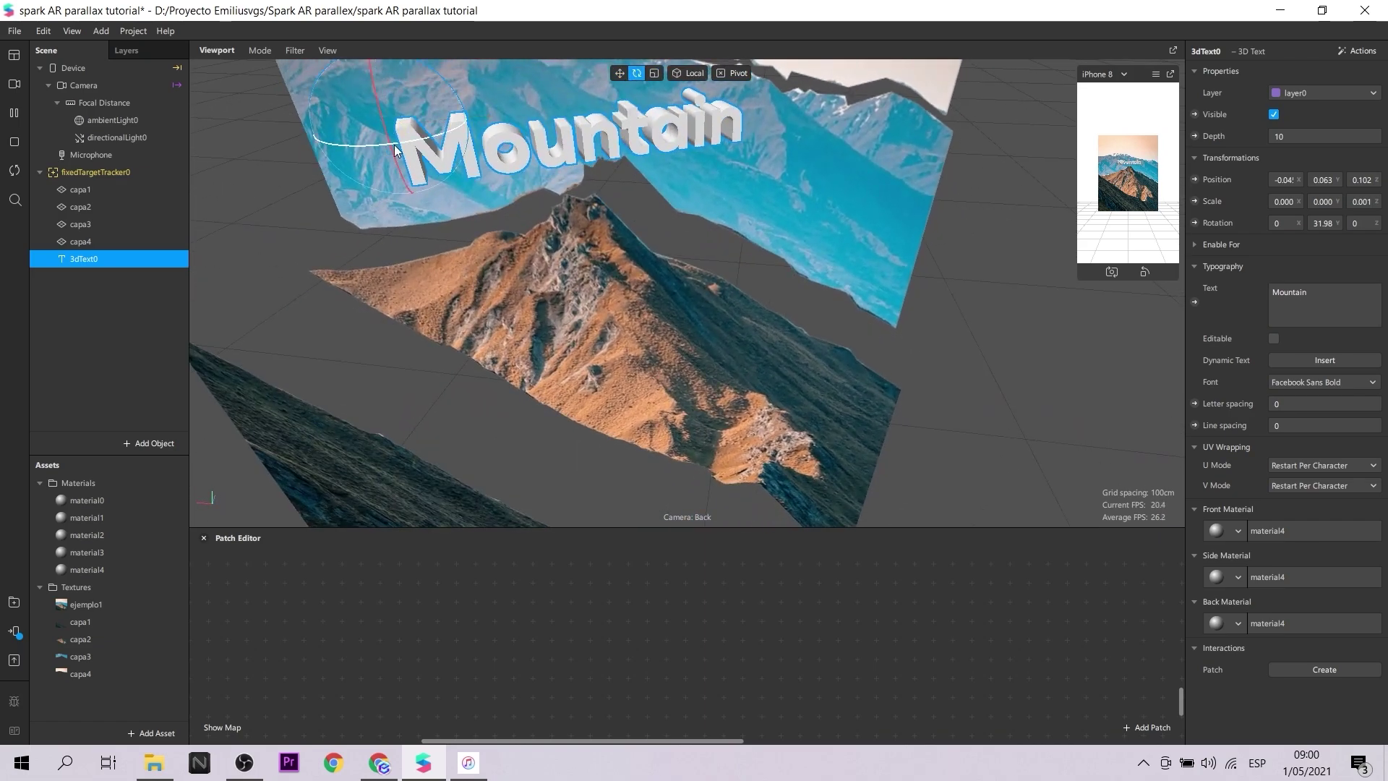
pyautogui.moveTo(394, 151); pyautogui.dragTo(654, 189)
pyautogui.moveTo(653, 189); pyautogui.dragTo(917, 212, button='right')
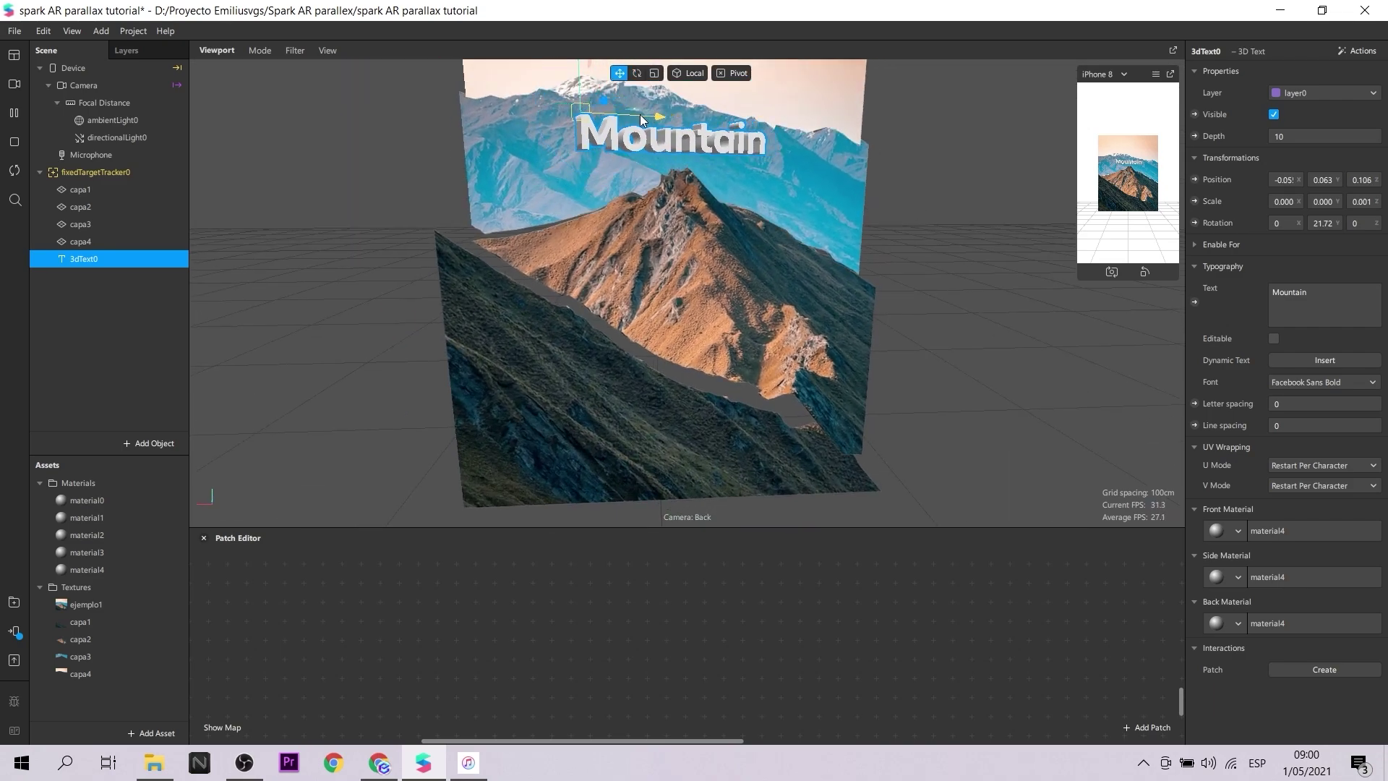
pyautogui.click(1005, 322)
pyautogui.scroll(-4, 1005, 323)
pyautogui.keyDown('alt'); pyautogui.moveTo(1005, 322); pyautogui.dragTo(962, 296); pyautogui.keyUp('alt')
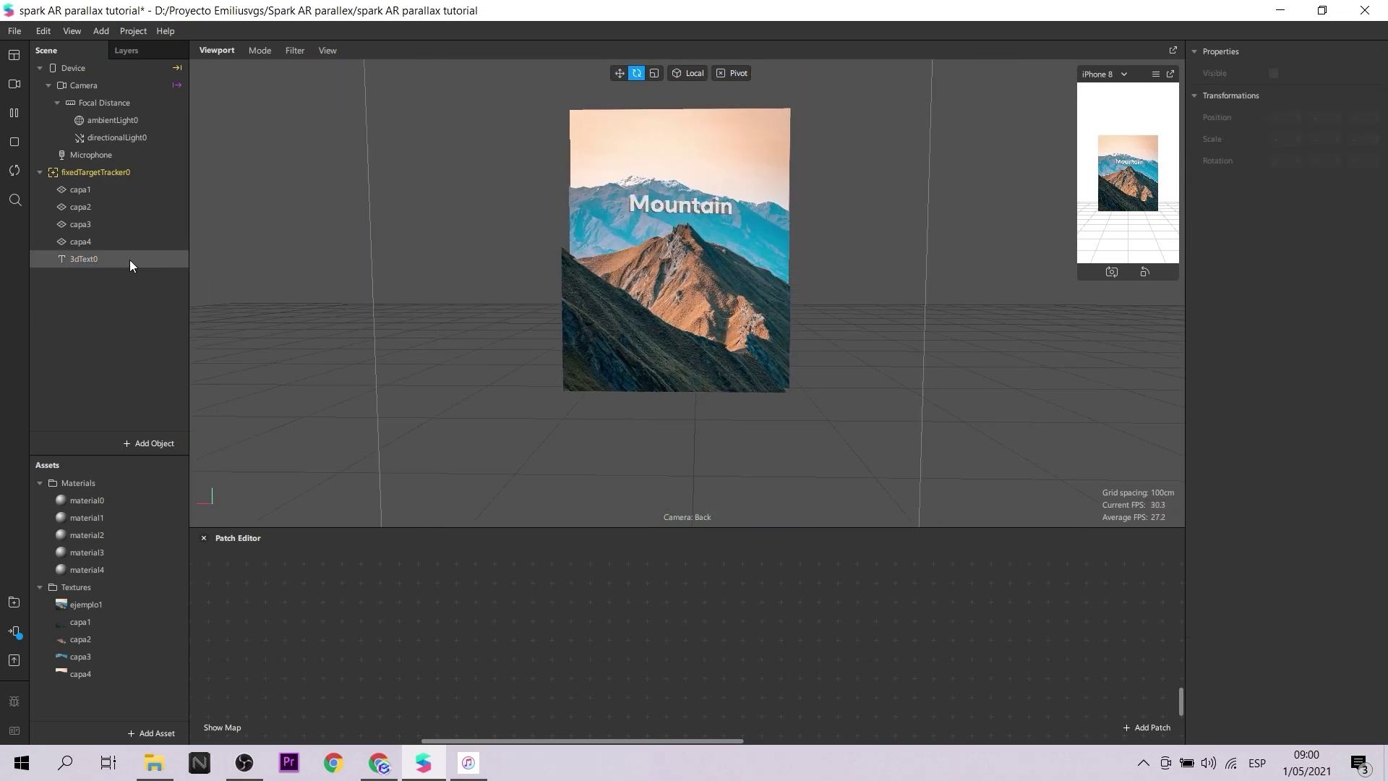
# - Open the Mountain text's front material, material4, and set its shader type to Flat
pyautogui.click(130, 262)
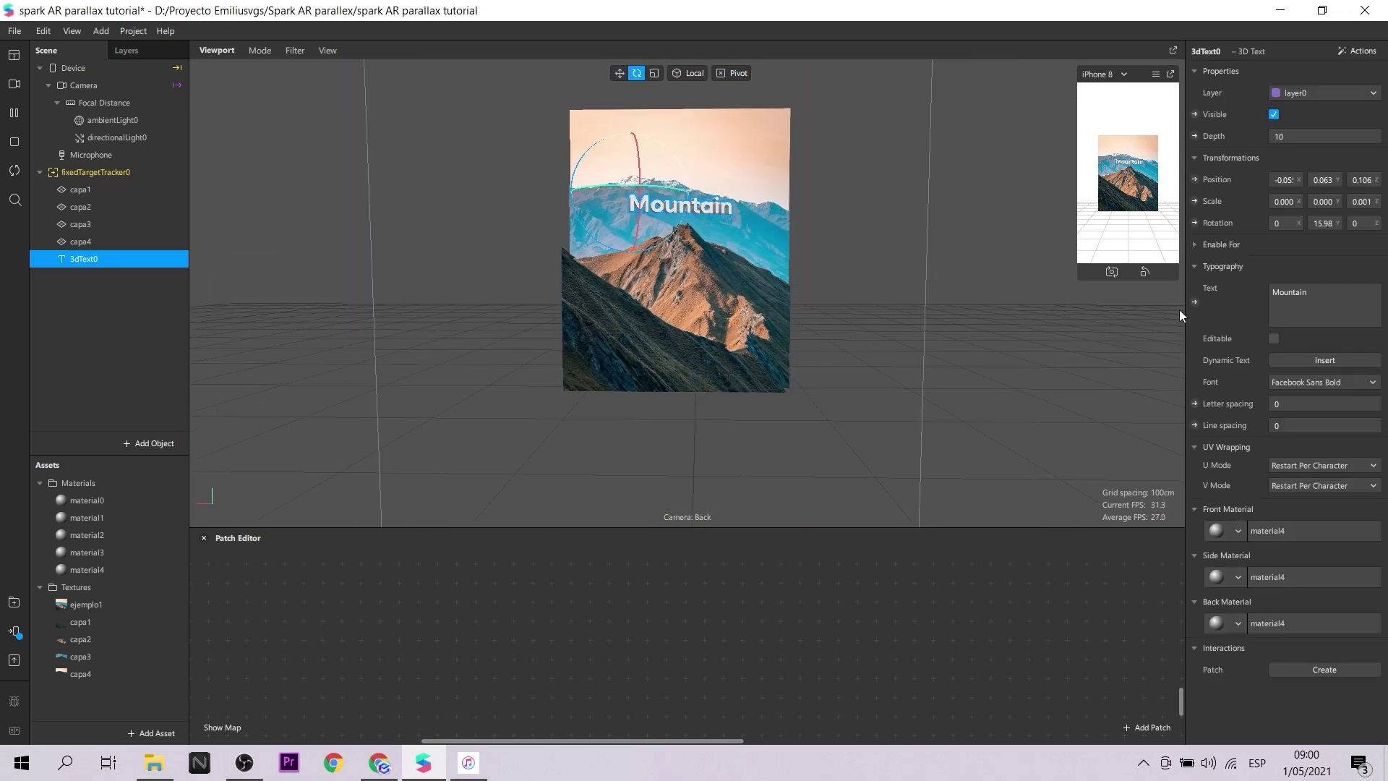
pyautogui.click(1306, 532)
# - Try capa1 and ejemplo1 as material4's texture, inspect the lettering, and remove the texture
pyautogui.click(1307, 159)
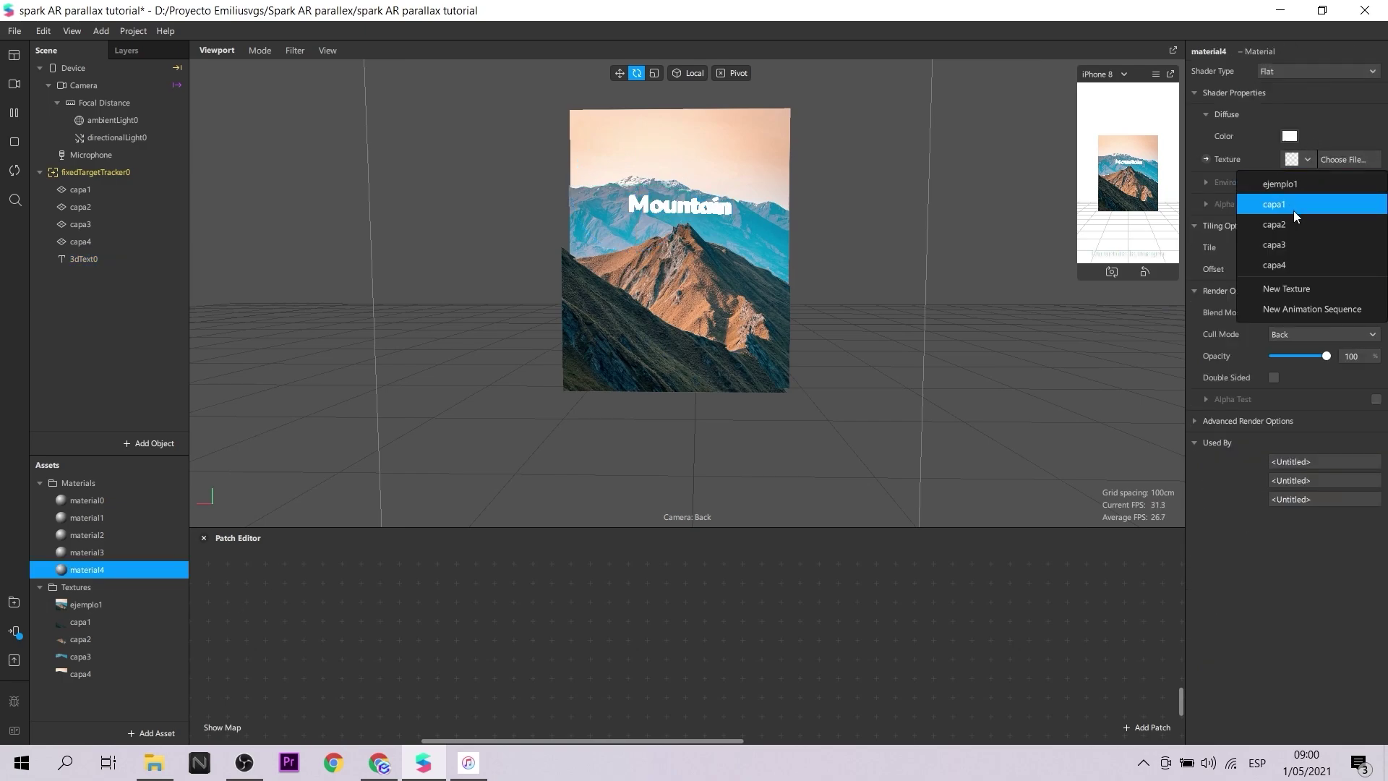
pyautogui.click(1294, 210)
pyautogui.click(1301, 159)
pyautogui.click(1294, 185)
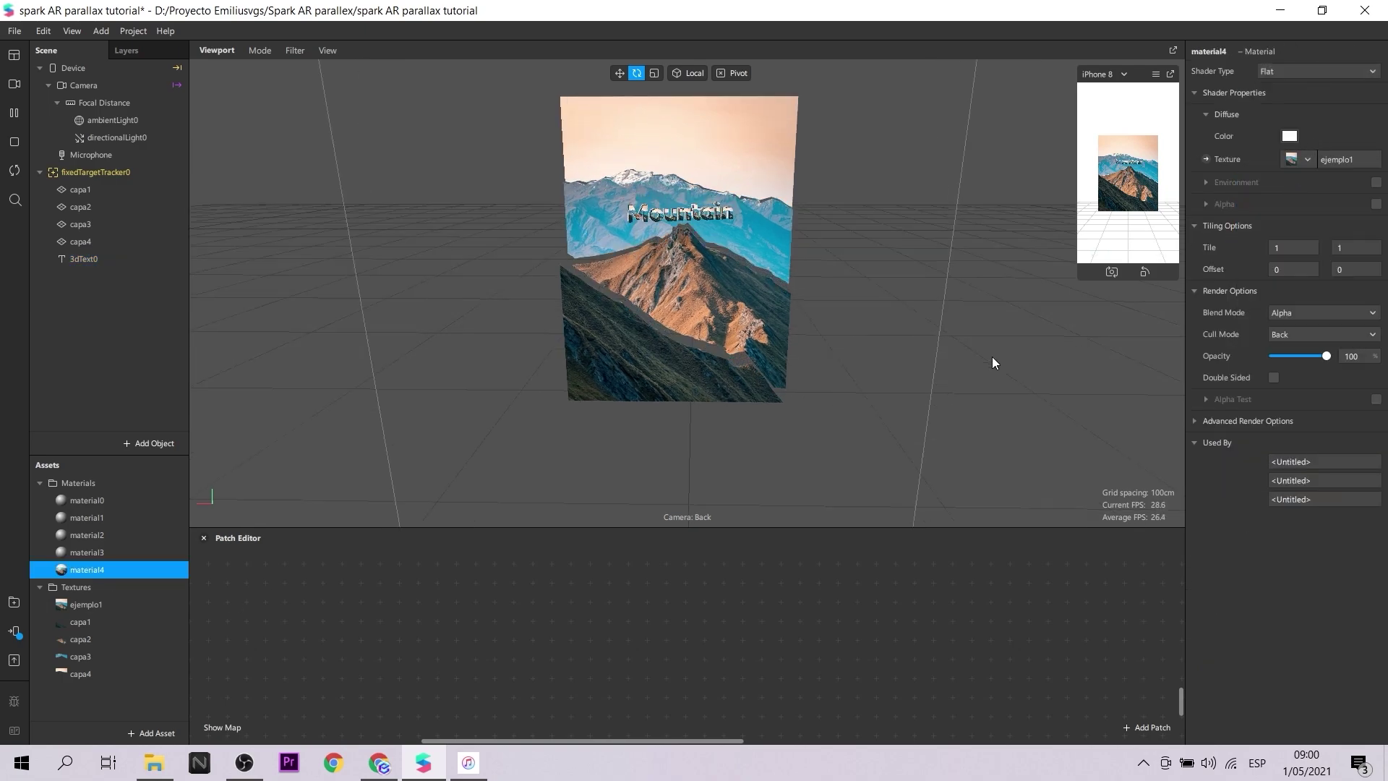
pyautogui.scroll(6, 992, 357)
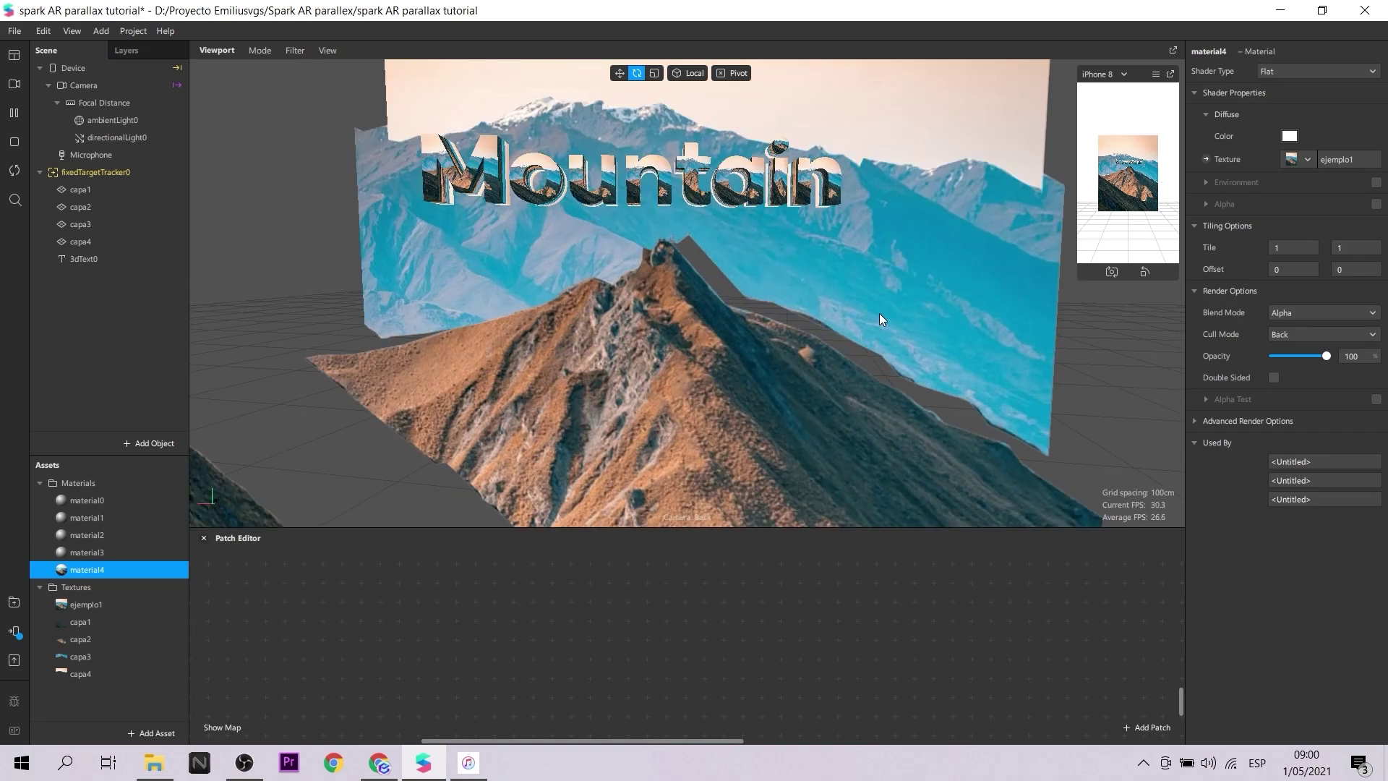
pyautogui.scroll(-8, 879, 314)
pyautogui.click(1307, 159)
pyautogui.click(1294, 332)
# - Set material4's diffuse color to the basic yellow
pyautogui.click(1289, 136)
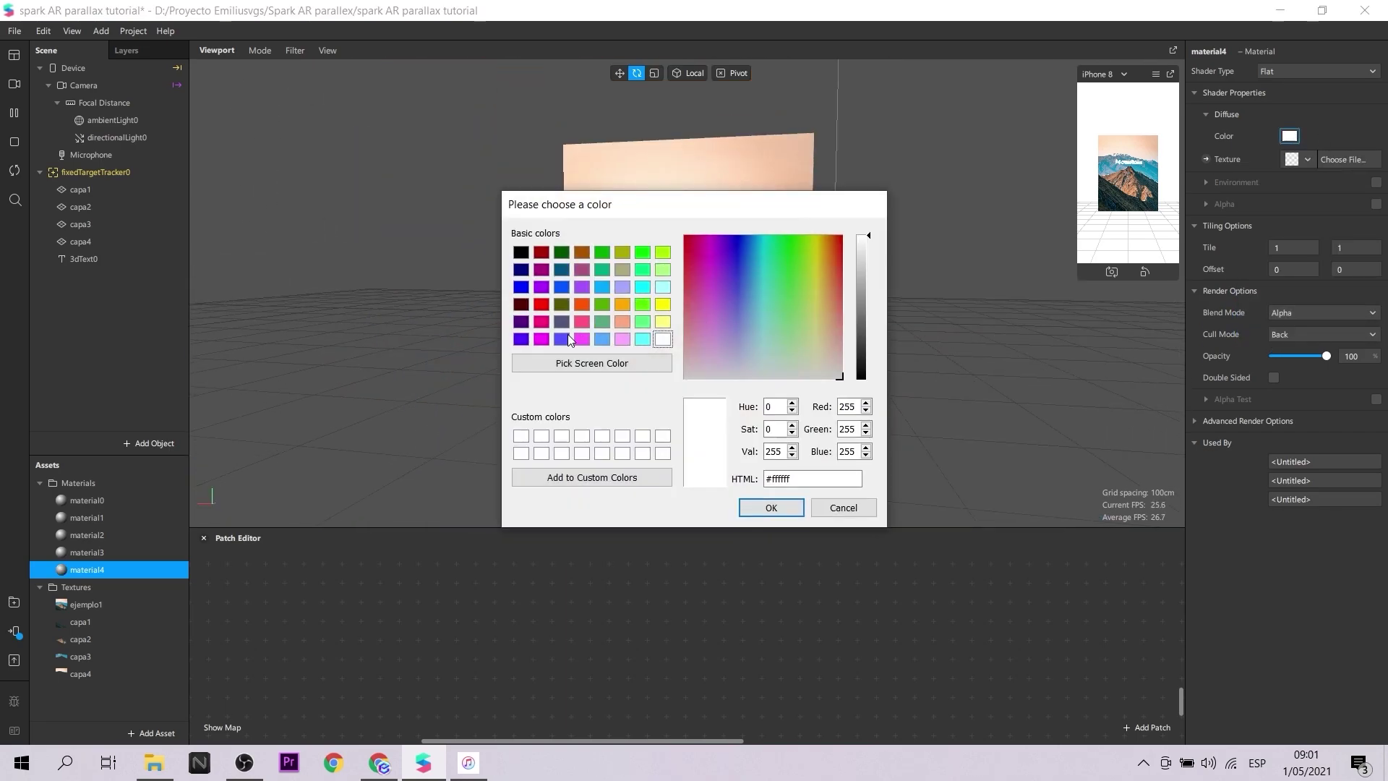
pyautogui.click(663, 304)
pyautogui.click(770, 508)
pyautogui.keyDown('alt'); pyautogui.moveTo(933, 336); pyautogui.dragTo(1012, 322); pyautogui.keyUp('alt')
# - Assign material0 to the Mountain text's sides and material3 to its back, and check the lettering from several angles
pyautogui.click(1292, 462)
pyautogui.click(1238, 577)
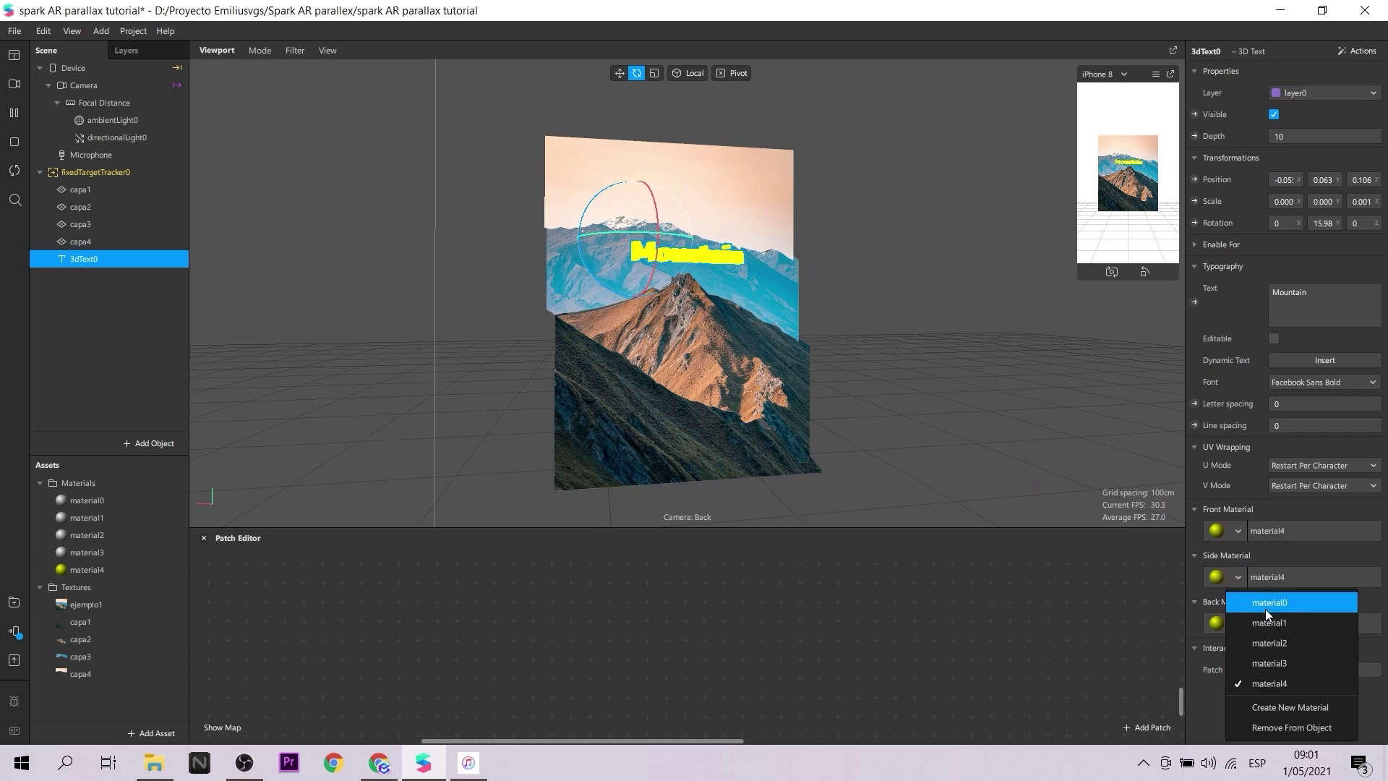
pyautogui.click(1269, 603)
pyautogui.click(1237, 624)
pyautogui.click(1272, 663)
pyautogui.moveTo(867, 506); pyautogui.dragTo(912, 300)
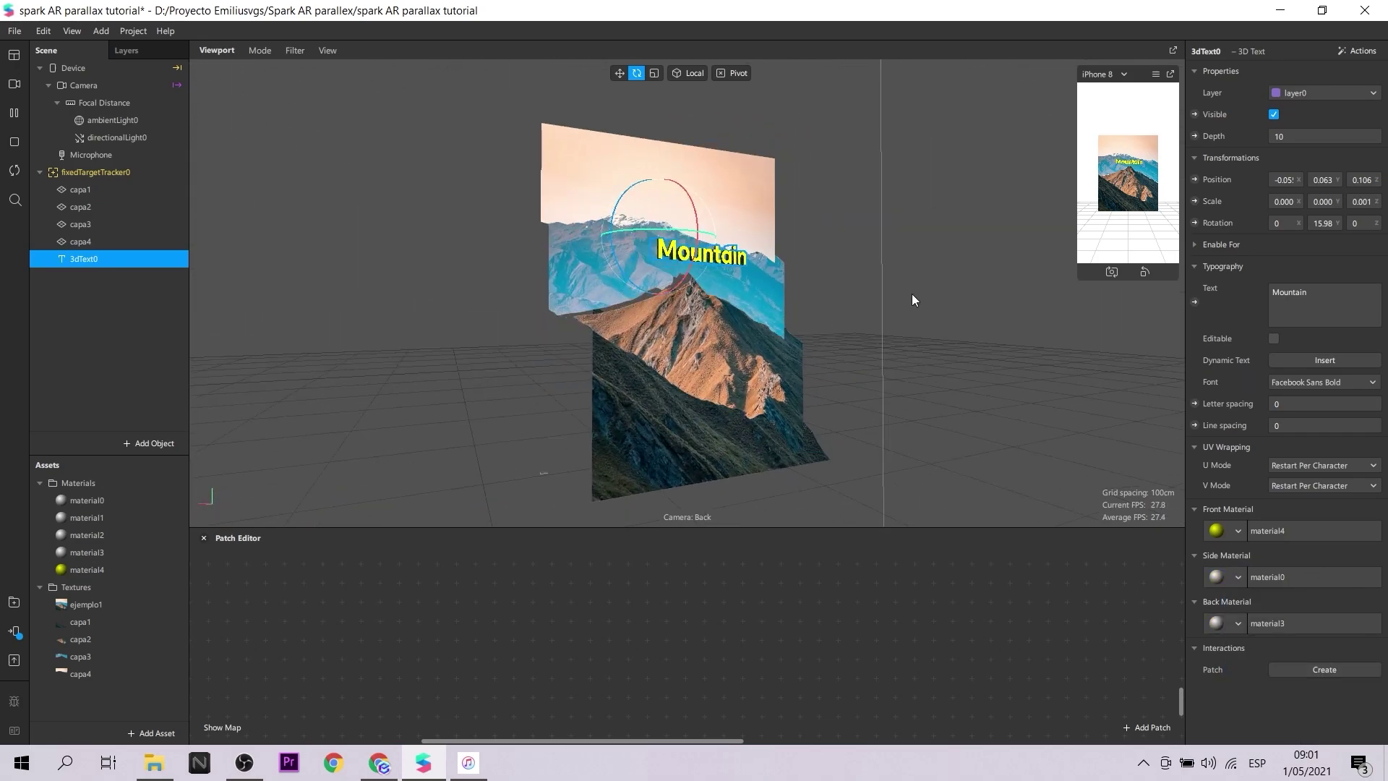
pyautogui.moveTo(904, 387); pyautogui.dragTo(913, 315)
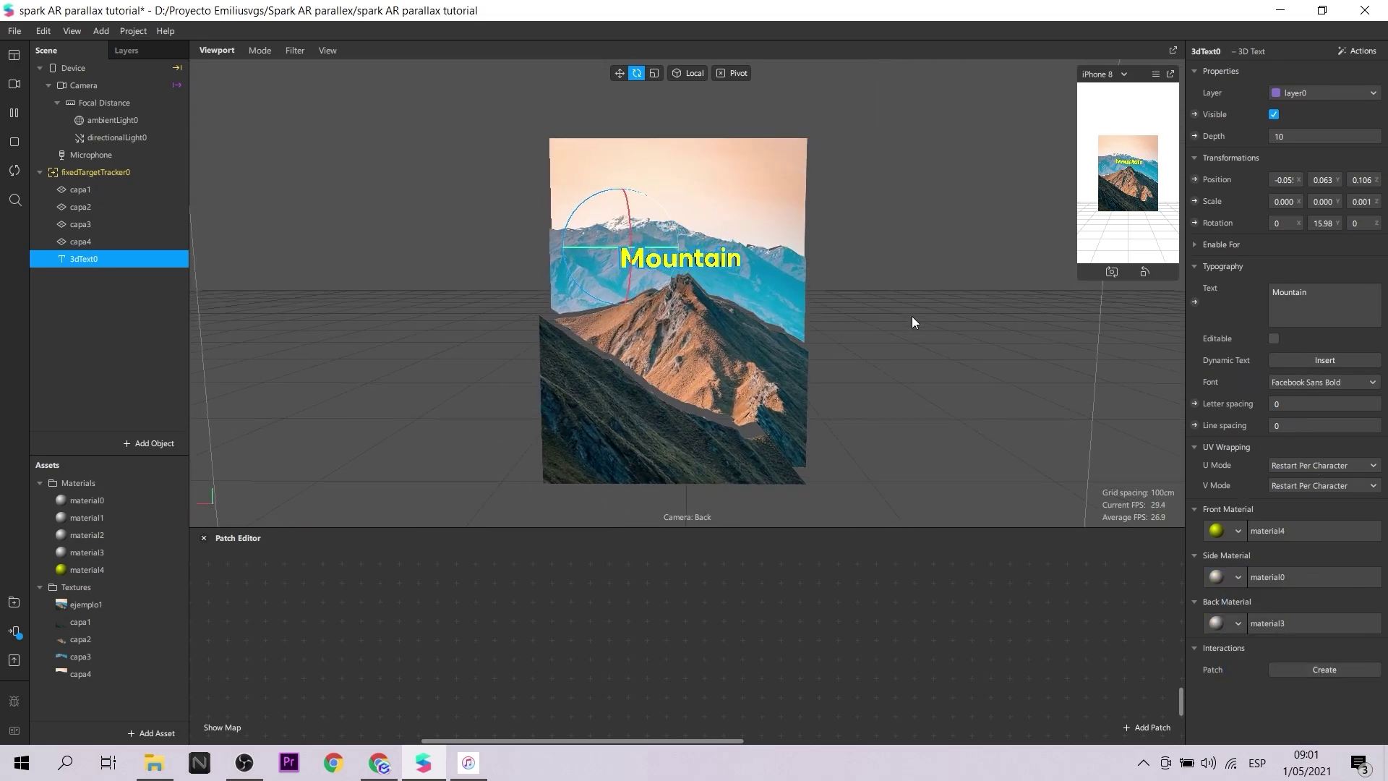
# - Animate the Mountain text with the Pulse preset and set its Loop Animation duration to 8
pyautogui.click(1364, 52)
pyautogui.moveTo(1338, 112)
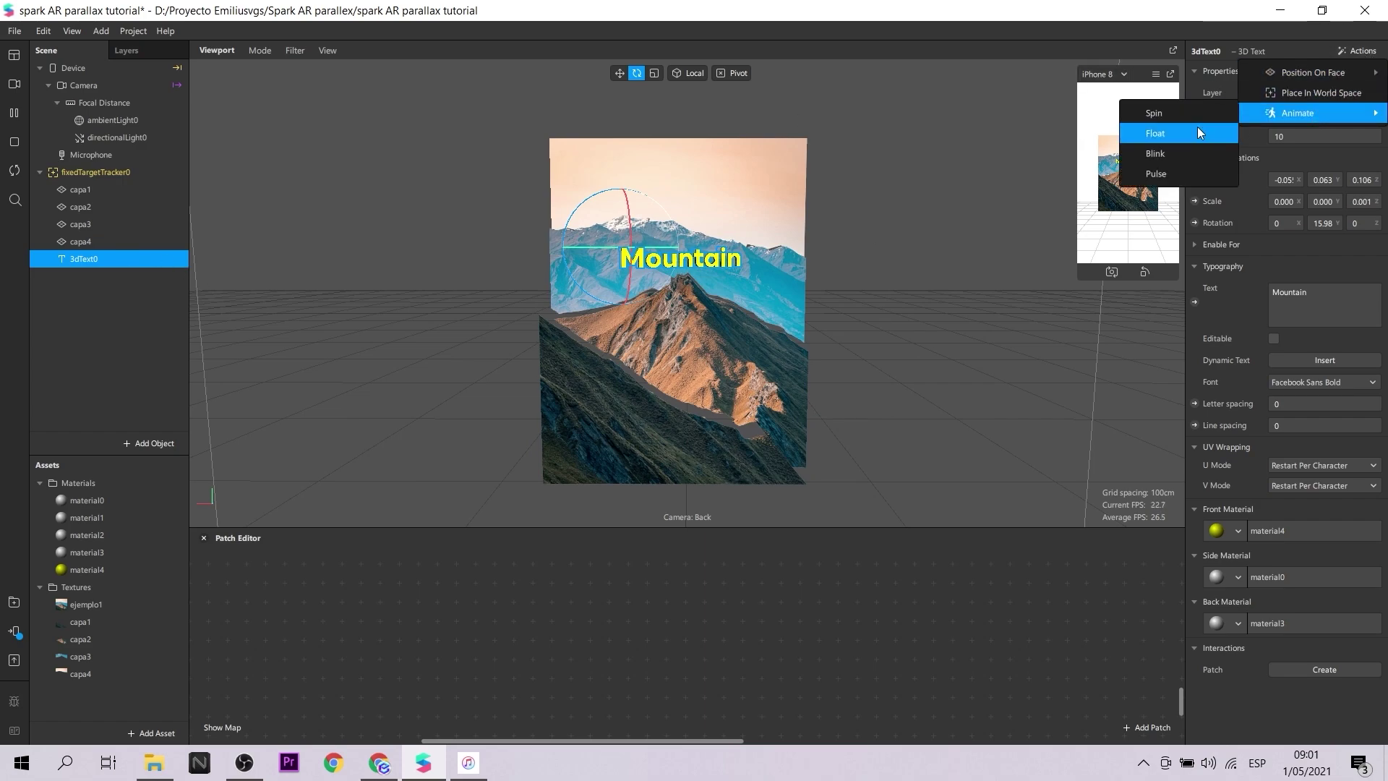
pyautogui.click(1186, 177)
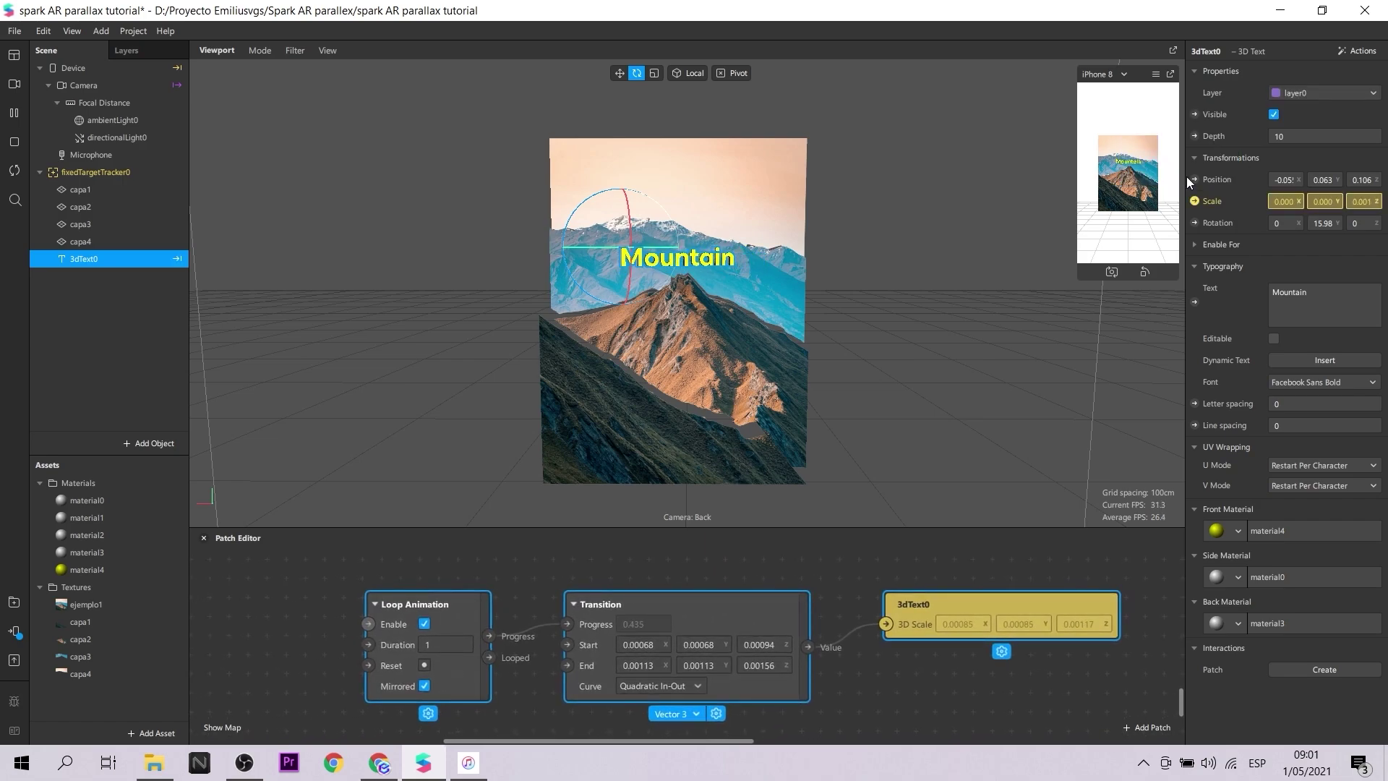
pyautogui.click(467, 640)
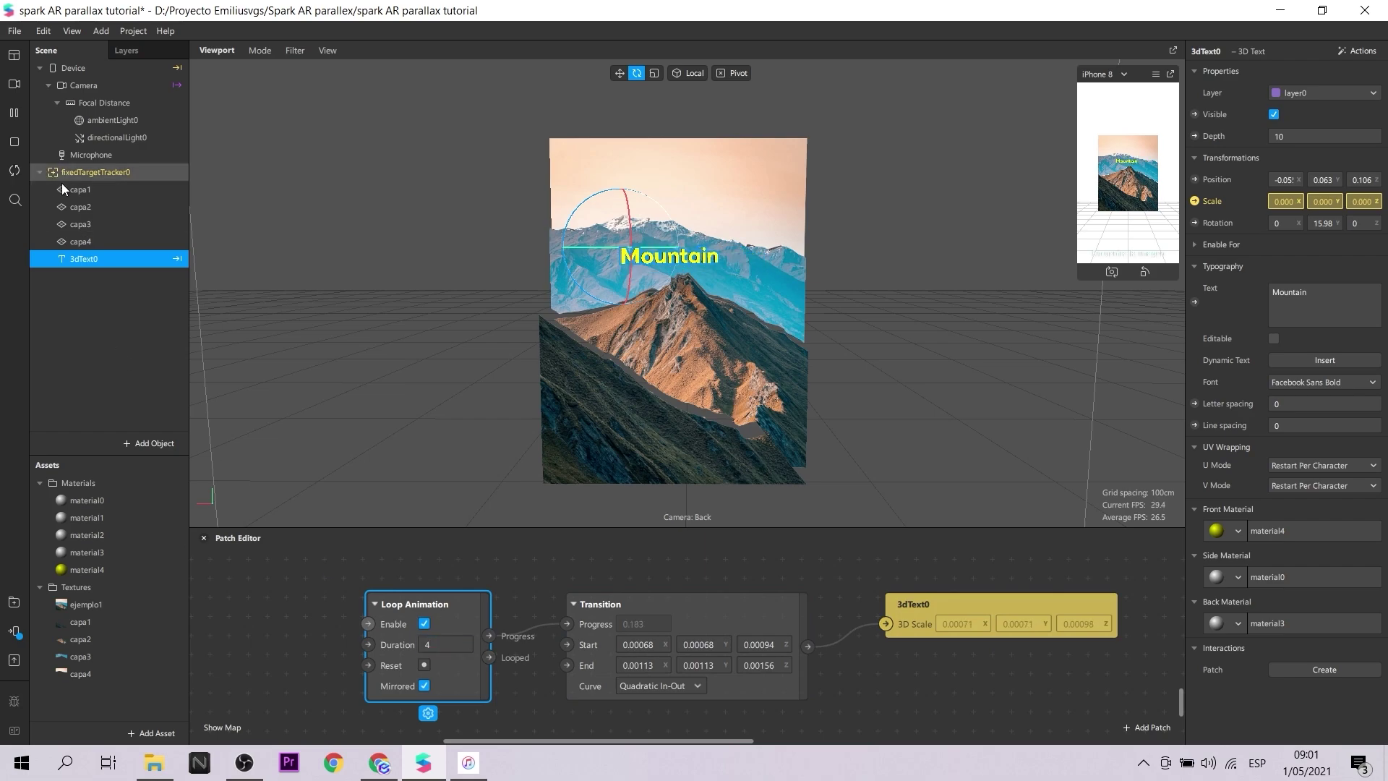
pyautogui.moveTo(395, 345); pyautogui.dragTo(367, 350)
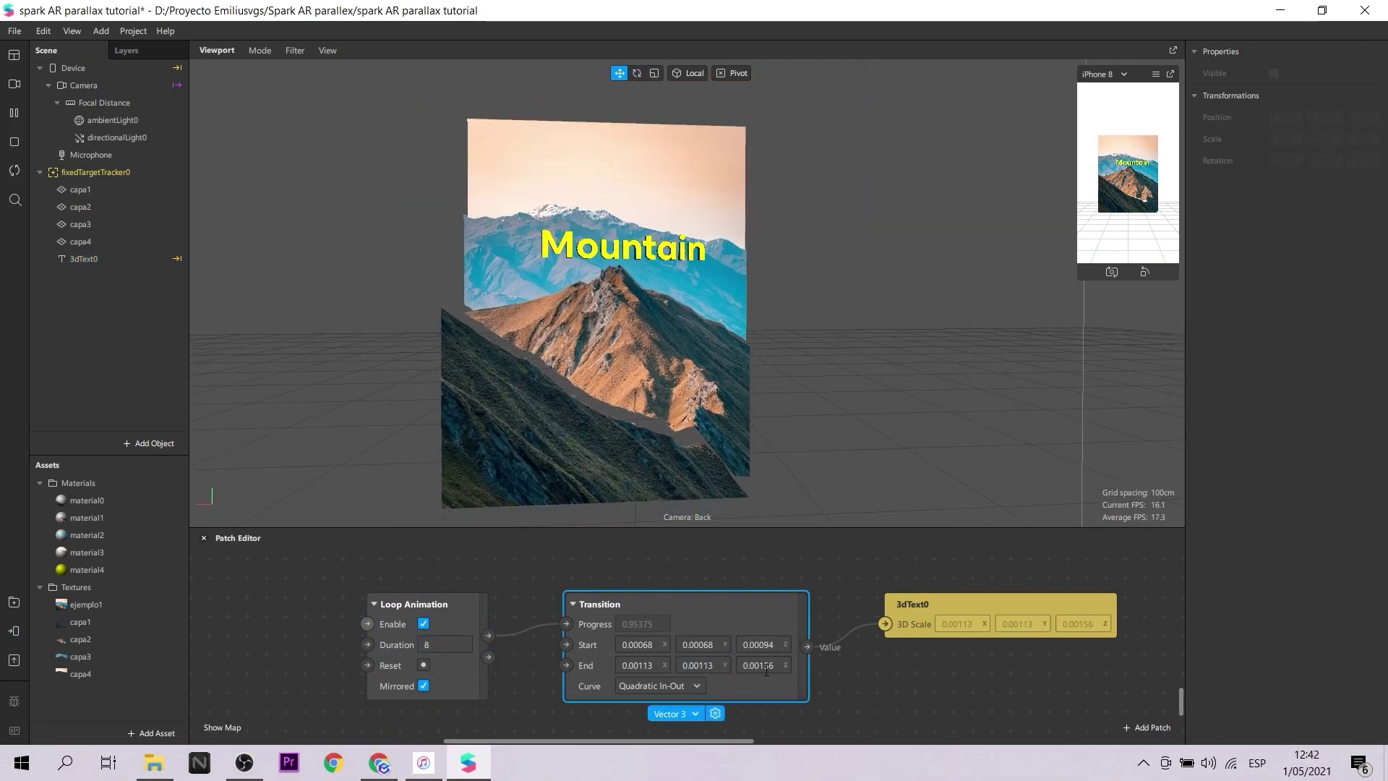
# - Set the Transition patch's End Z value to 0.00006
pyautogui.click(756, 665)
pyautogui.moveTo(408, 329); pyautogui.dragTo(520, 330)
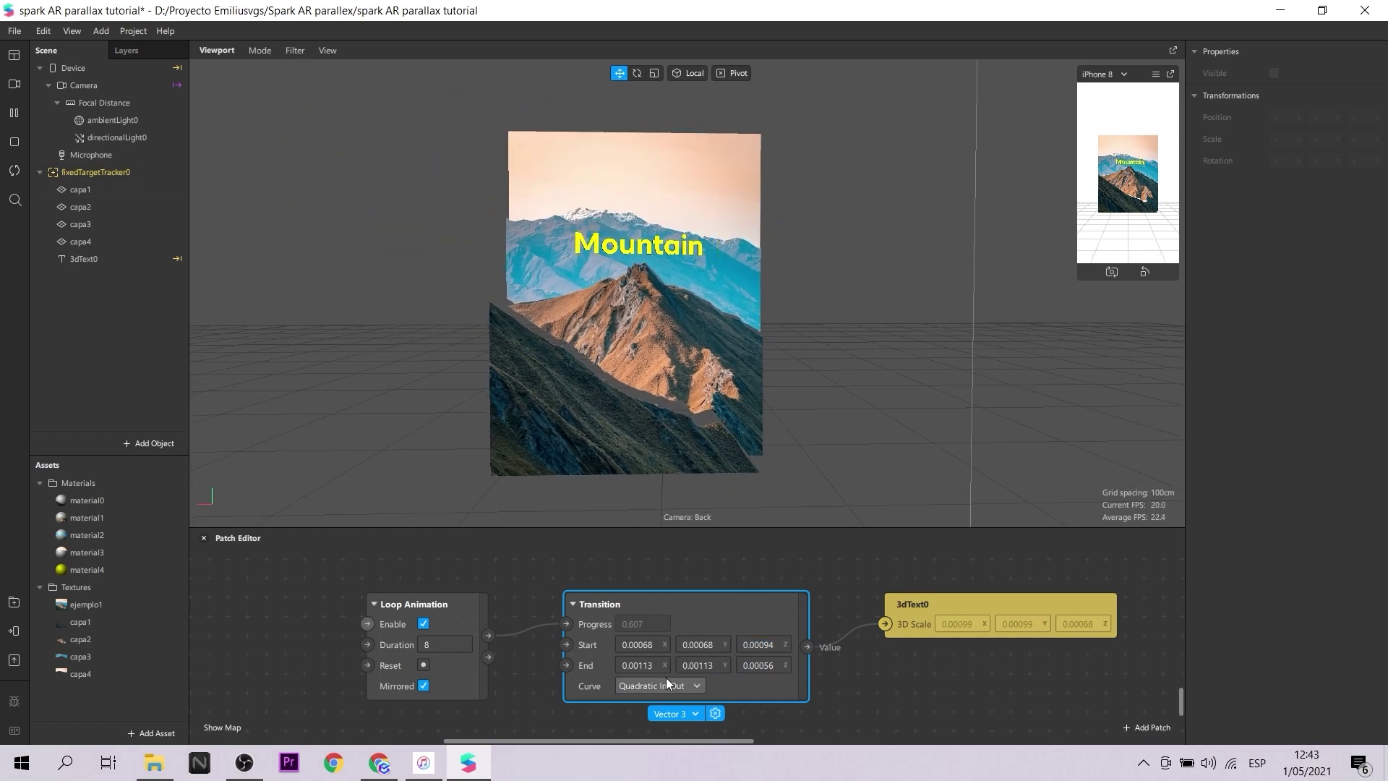
pyautogui.press('BackSpace')
pyautogui.write('0')
pyautogui.moveTo(383, 354); pyautogui.dragTo(731, 320)
# - Try material1 and material3 as the Mountain text's front material
pyautogui.click(646, 214)
pyautogui.click(1237, 531)
pyautogui.click(1270, 576)
pyautogui.click(1238, 530)
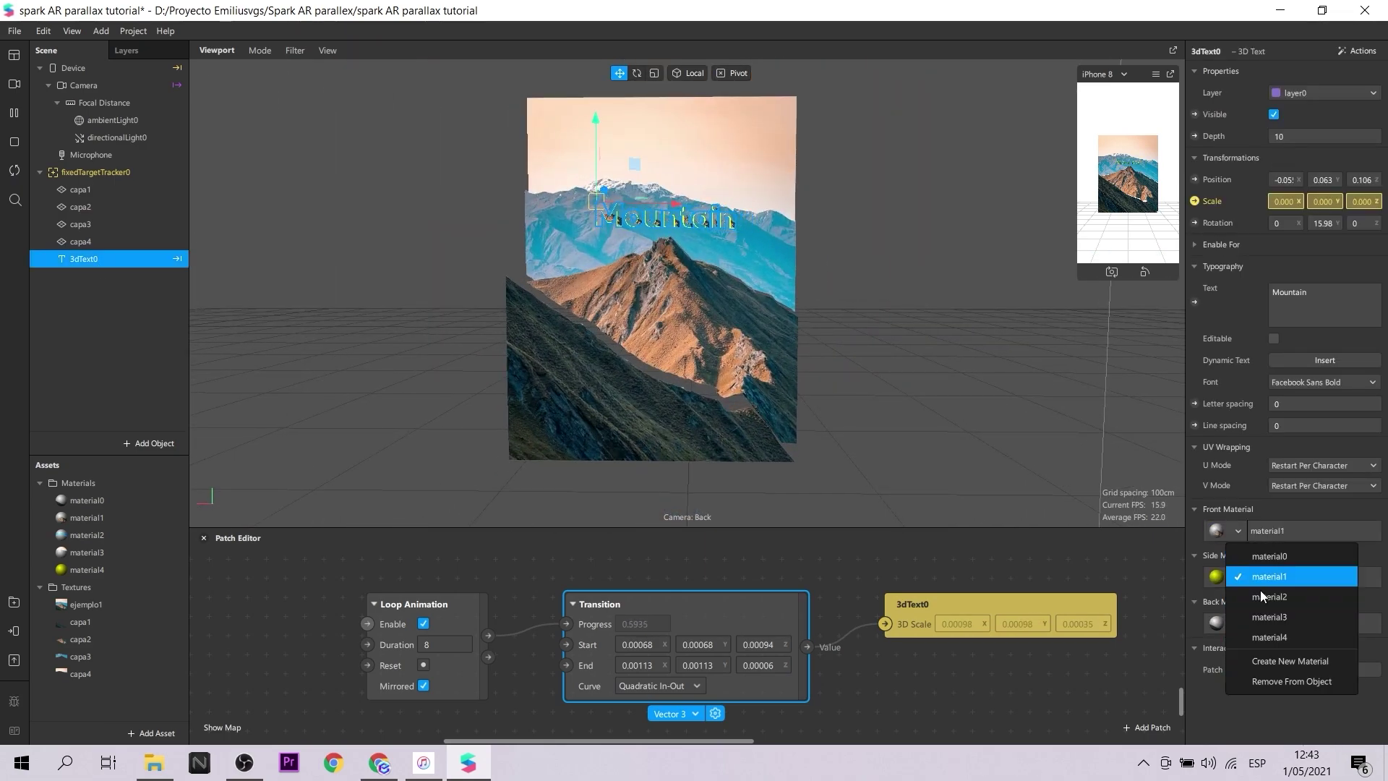
pyautogui.click(1265, 618)
# - Set the Mountain text's side, back and front materials to material4
pyautogui.click(1238, 577)
pyautogui.click(1269, 602)
pyautogui.click(1238, 577)
pyautogui.click(1271, 684)
pyautogui.click(1238, 530)
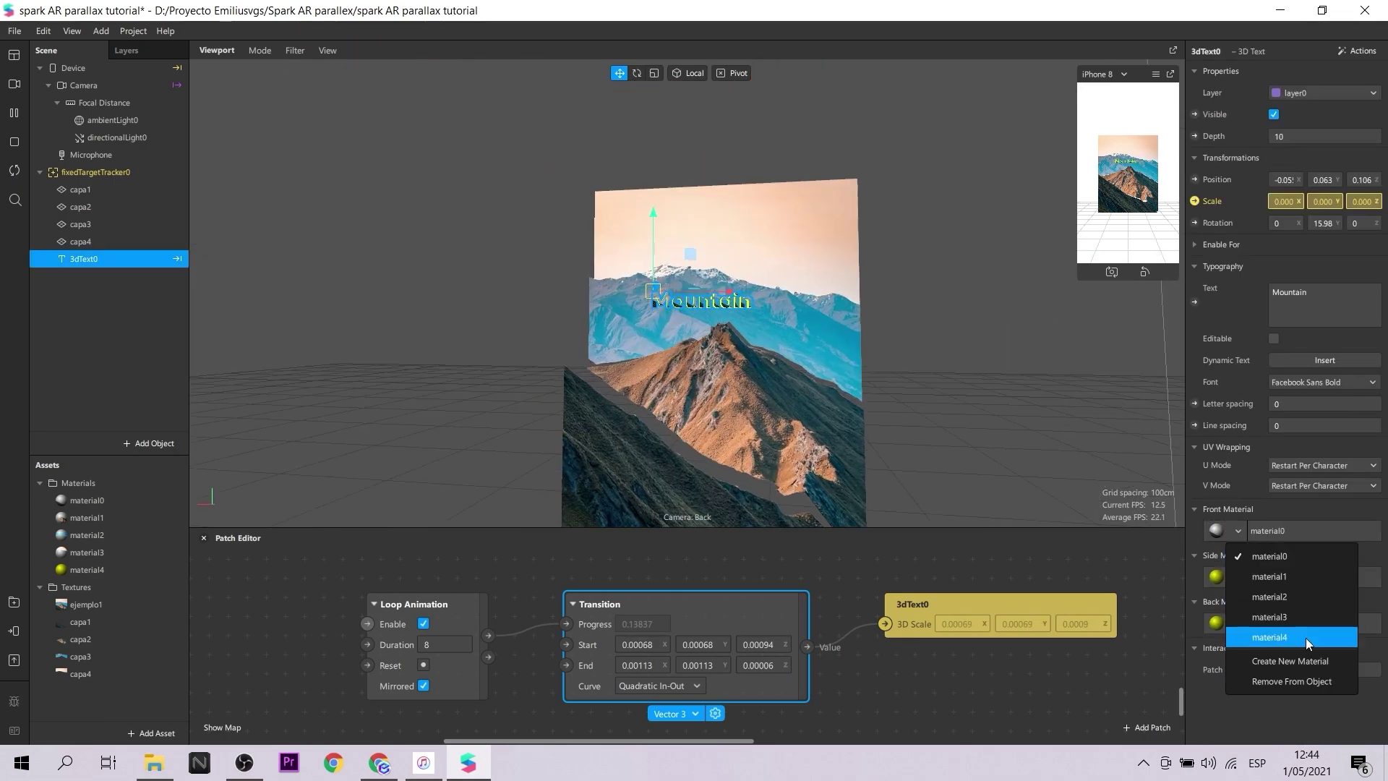
pyautogui.click(1305, 638)
pyautogui.click(931, 314)
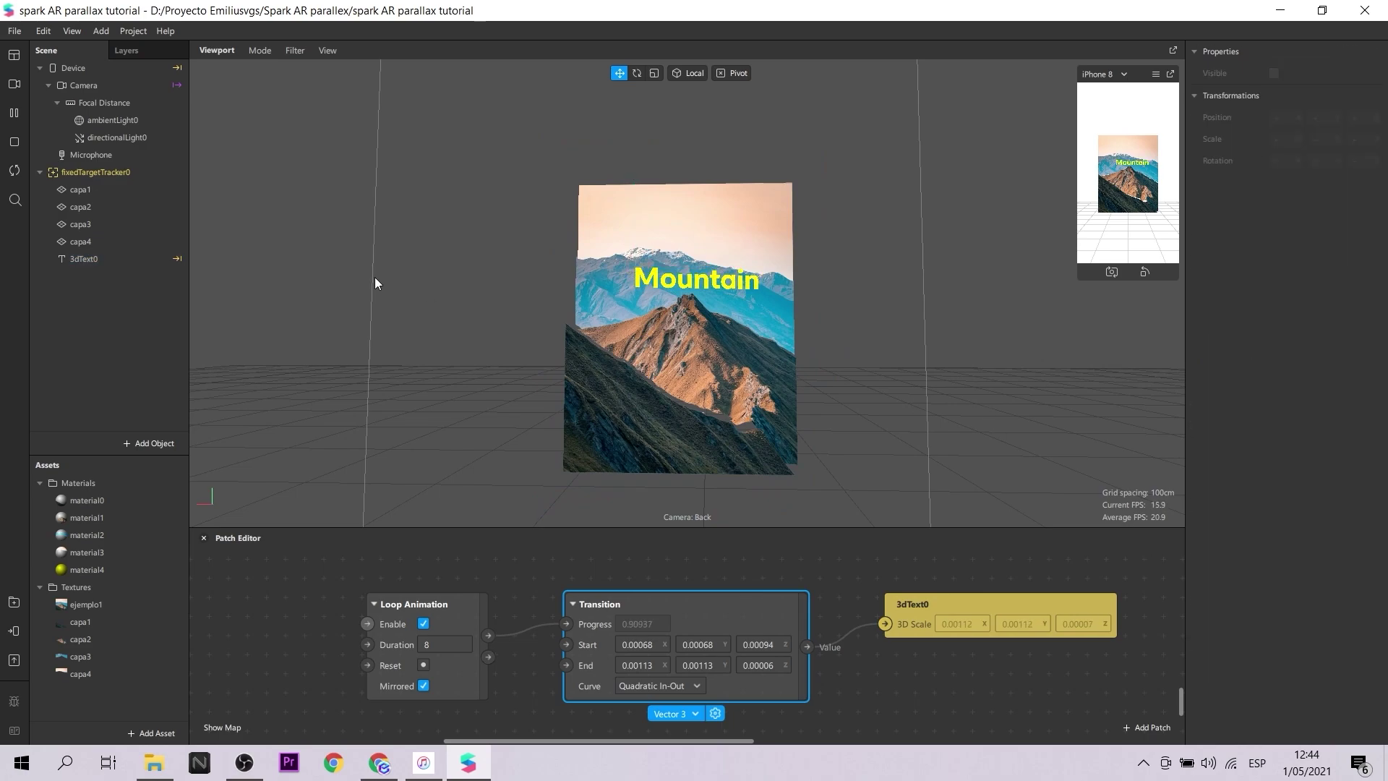
# - Add a plane to the target tracker and move it in front of the layers to a Z position of about 0.266
pyautogui.click(98, 171)
pyautogui.rightClick(98, 171)
pyautogui.moveTo(139, 183)
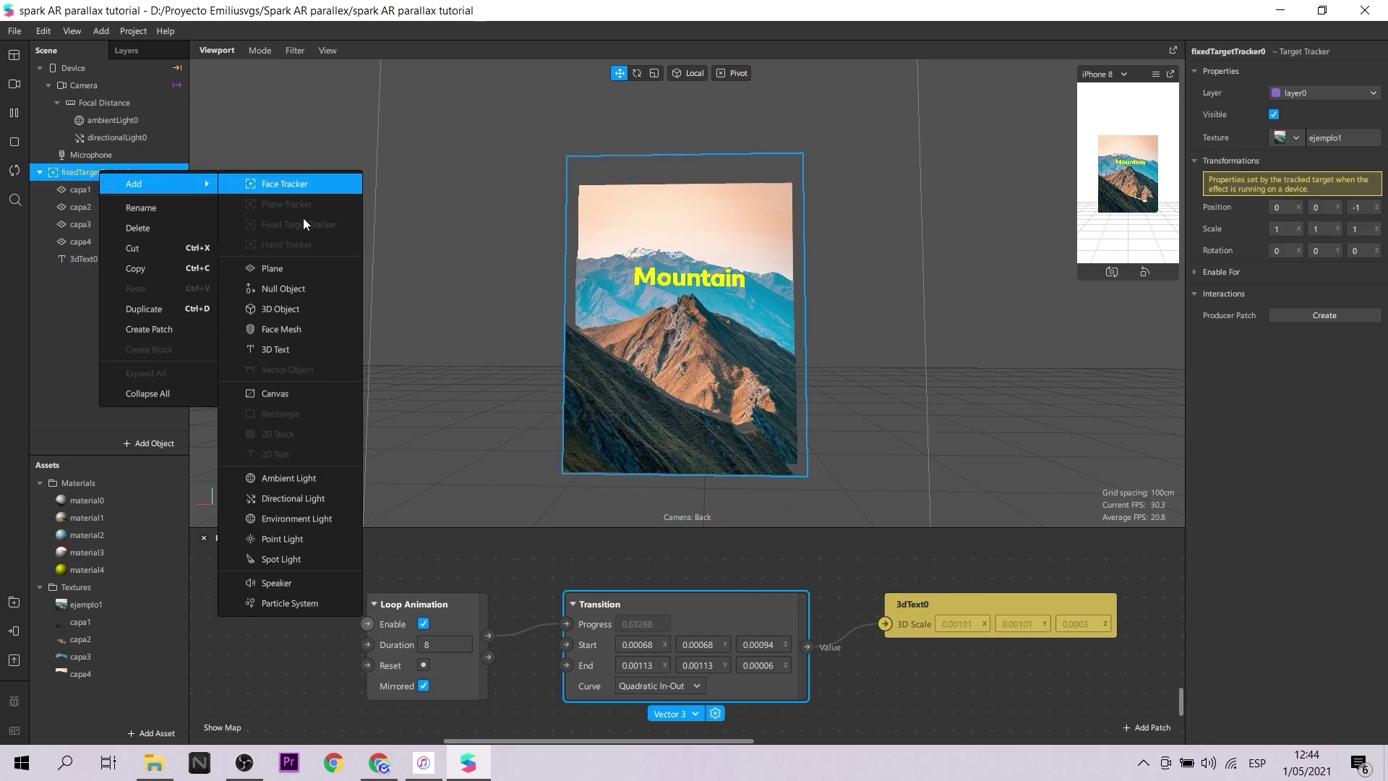
pyautogui.click(262, 270)
pyautogui.moveTo(834, 292); pyautogui.dragTo(655, 330)
pyautogui.keyDown('alt'); pyautogui.moveTo(655, 330); pyautogui.dragTo(1152, 279); pyautogui.keyUp('alt')
pyautogui.moveTo(710, 335); pyautogui.dragTo(649, 316)
# - Give plane0 a new Flat material and import the hot-air balloon image as its texture
pyautogui.click(1376, 244)
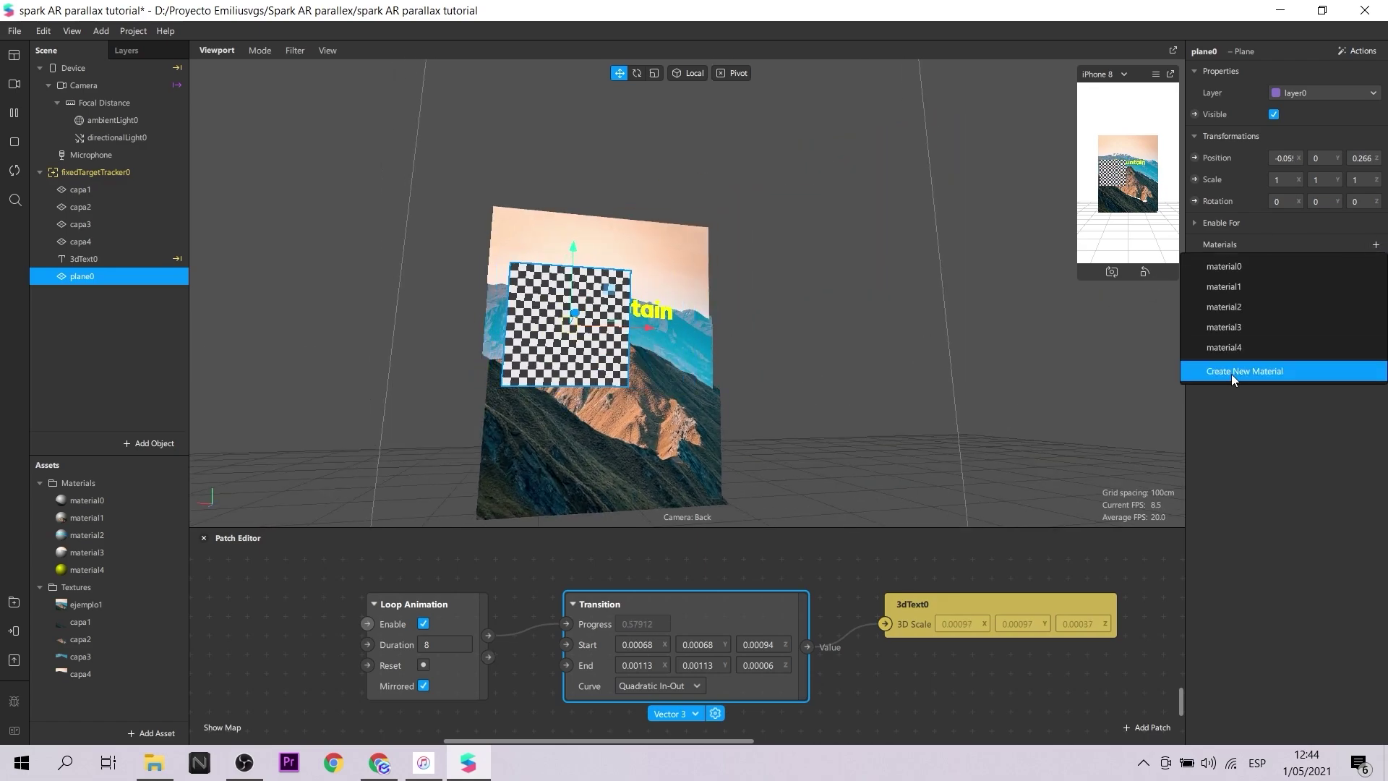
pyautogui.click(1231, 374)
pyautogui.click(1306, 159)
pyautogui.click(1283, 289)
pyautogui.click(587, 350)
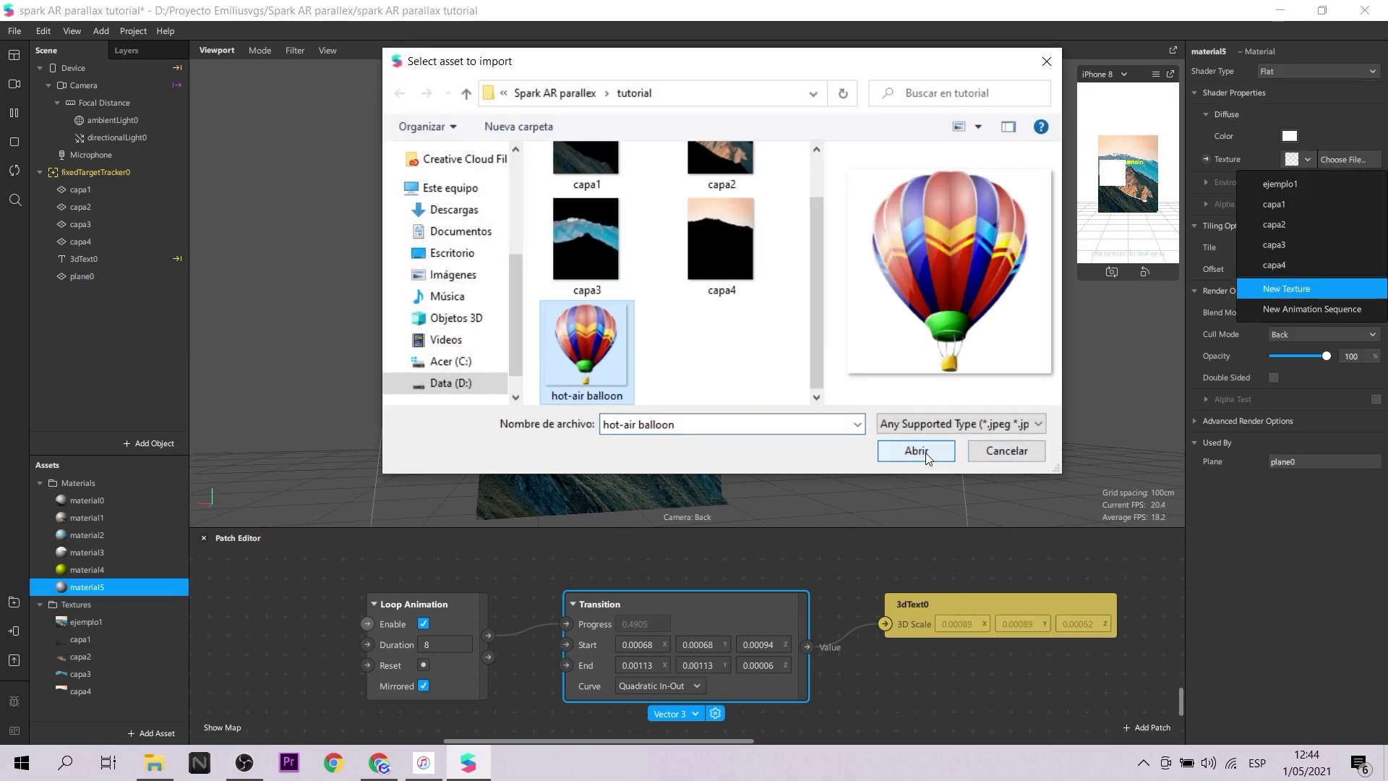
pyautogui.click(925, 453)
# - Turn off Use Depth Test in the balloon material's advanced render options
pyautogui.keyDown('alt'); pyautogui.moveTo(878, 426); pyautogui.dragTo(818, 443); pyautogui.keyUp('alt')
pyautogui.scroll(-1, 819, 443)
pyautogui.click(1216, 420)
pyautogui.click(1274, 464)
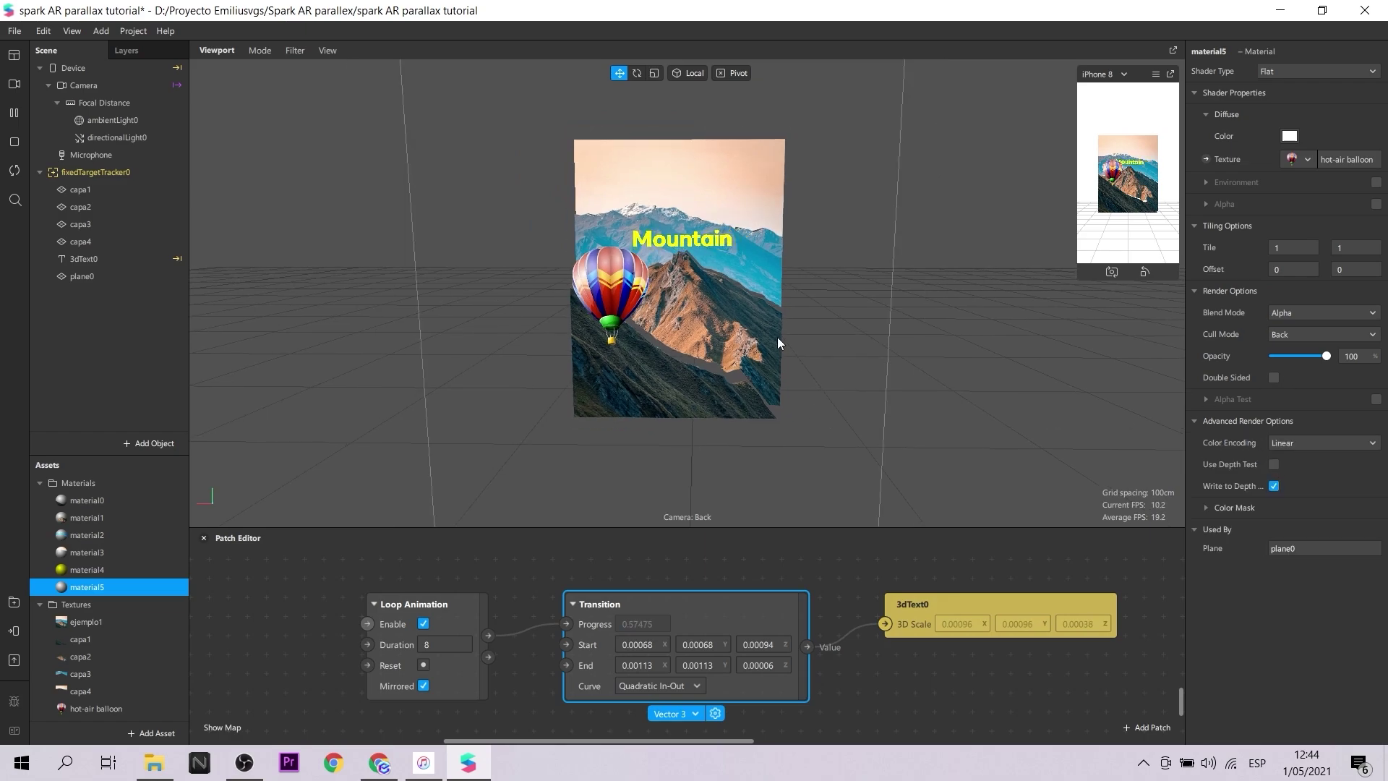
# - Scale plane0 down to about 0.747 in X and Y and move it forward to a Z position of about 0.288
pyautogui.scroll(2, 725, 311)
pyautogui.click(85, 279)
pyautogui.scroll(2, 668, 253)
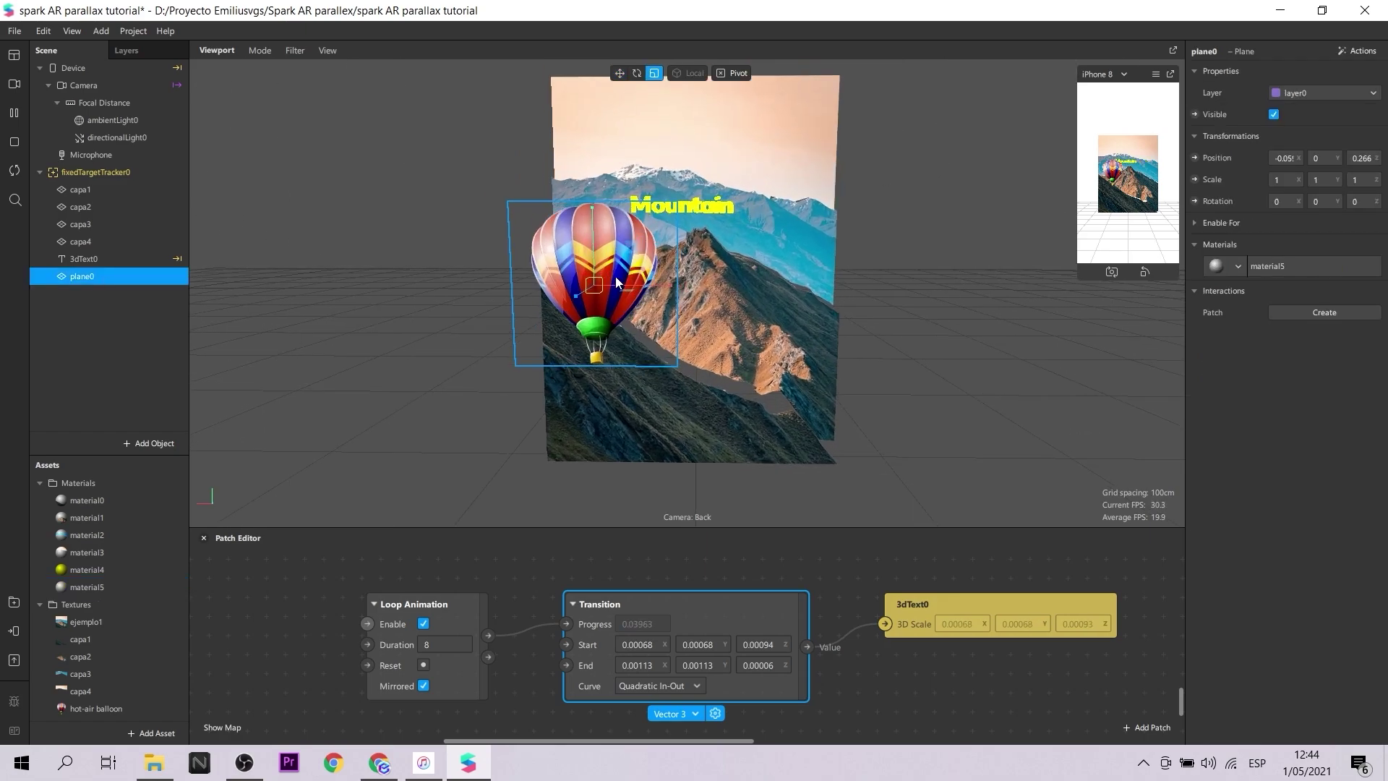
pyautogui.moveTo(628, 247); pyautogui.dragTo(616, 260)
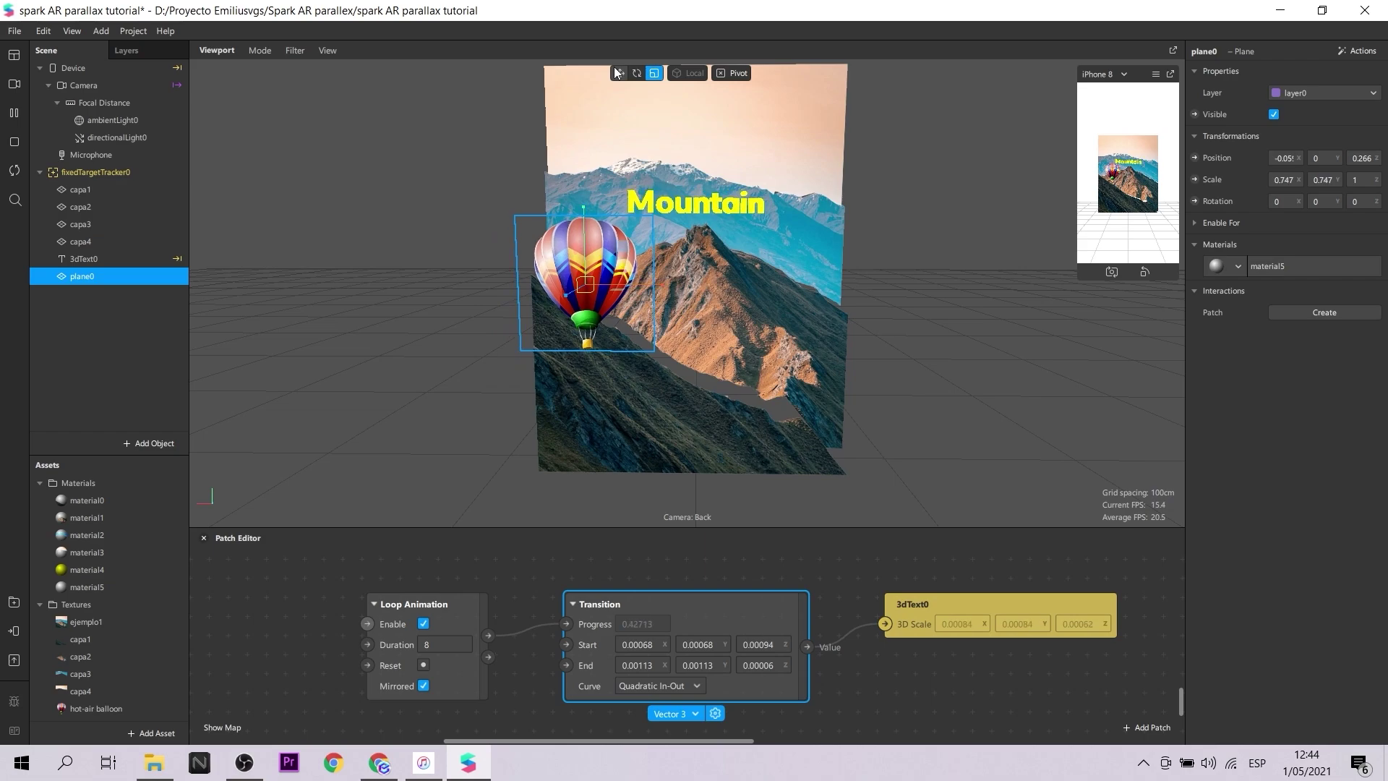
pyautogui.click(619, 73)
pyautogui.keyDown('alt'); pyautogui.moveTo(839, 289); pyautogui.dragTo(761, 316); pyautogui.keyUp('alt')
pyautogui.moveTo(632, 280)
pyautogui.mouseDown()
pyautogui.moveTo(614, 287)
pyautogui.moveTo(676, 266)
pyautogui.moveTo(587, 292)
pyautogui.moveTo(626, 279)
pyautogui.mouseUp()
pyautogui.keyDown('alt'); pyautogui.moveTo(536, 388); pyautogui.dragTo(645, 337); pyautogui.keyUp('alt')
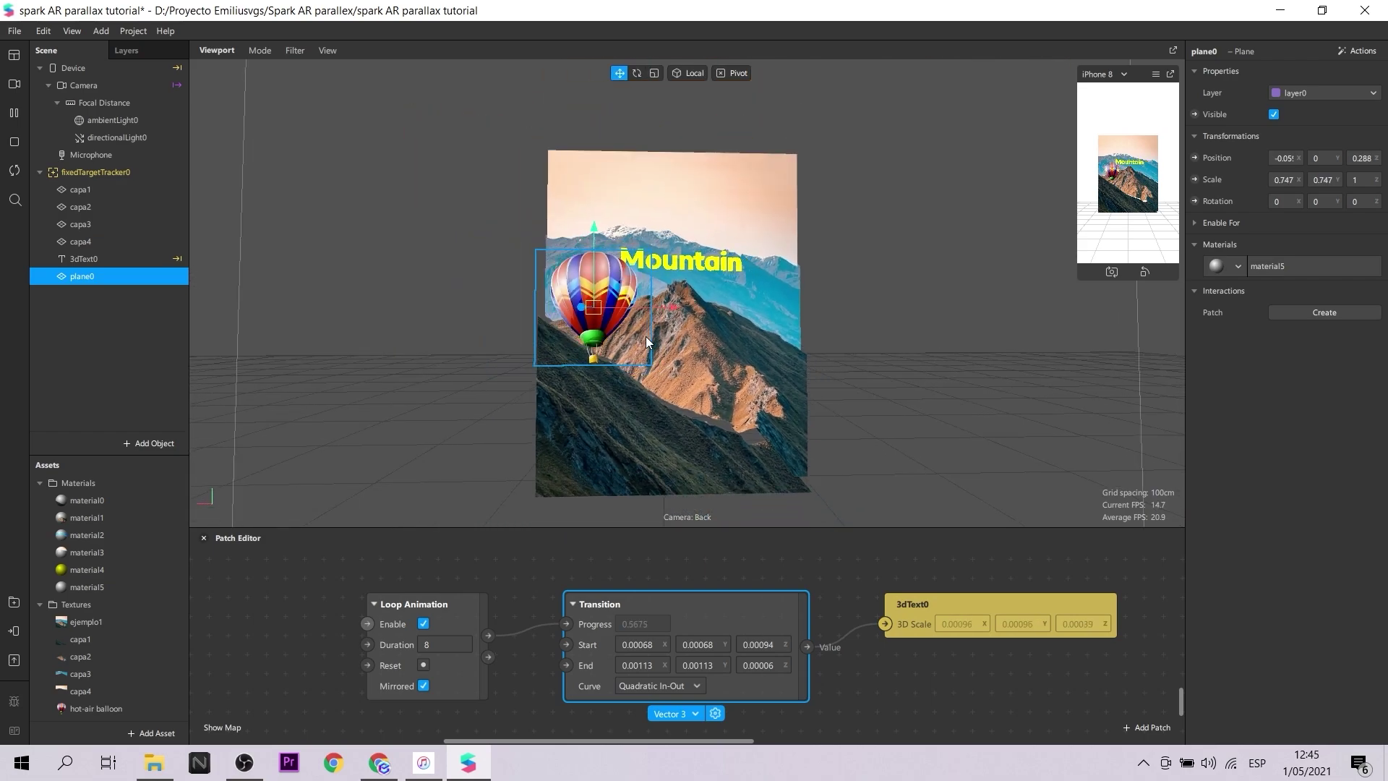
# - Add a looping position animation to plane0 and set the end Y of its Transition patch to 0.005
pyautogui.click(1356, 50)
pyautogui.moveTo(1298, 113)
pyautogui.click(1178, 135)
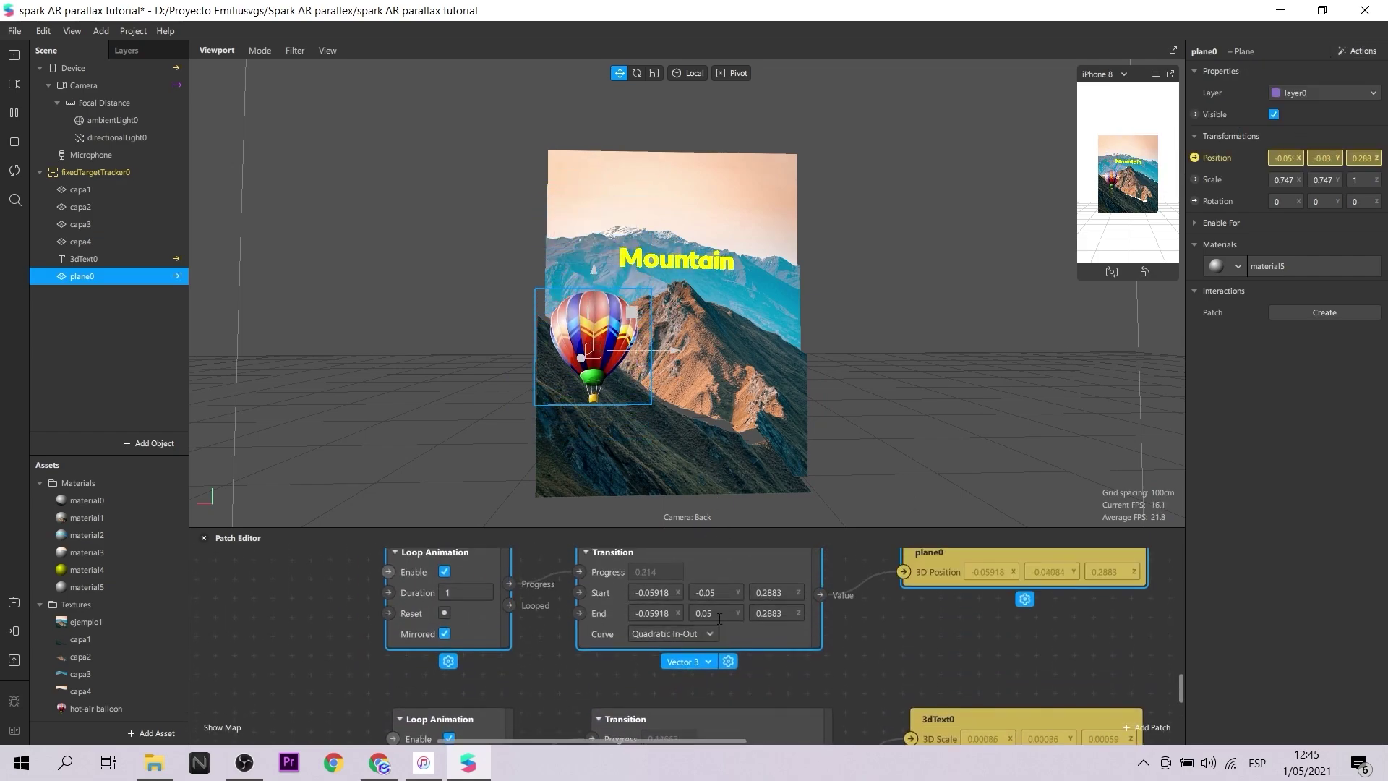
pyautogui.click(711, 614)
pyautogui.press('BackSpace')
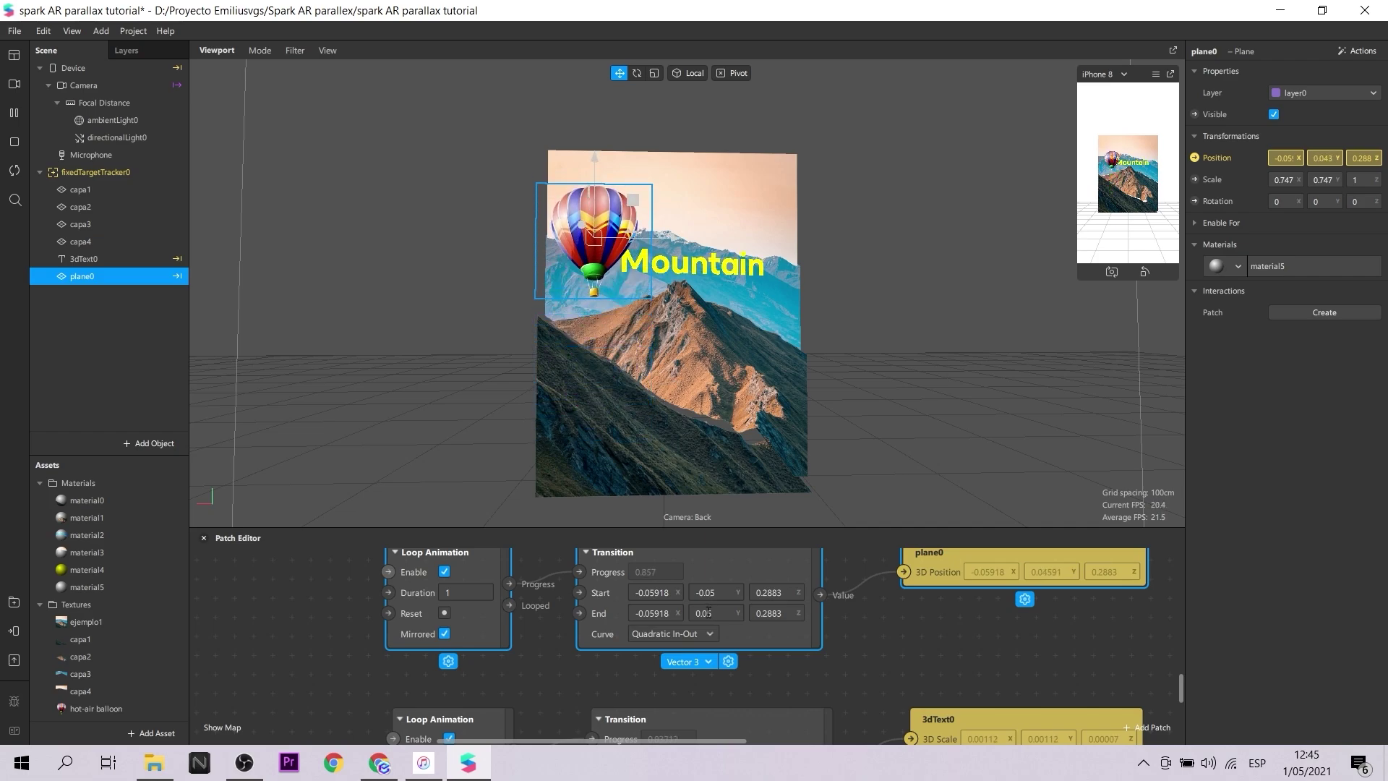
pyautogui.write('05')
pyautogui.click(768, 629)
# - Set the duration of plane0's Loop Animation patch to 10
pyautogui.click(470, 592)
pyautogui.press('BackSpace')
pyautogui.write('6')
pyautogui.click(466, 592)
pyautogui.write('10')
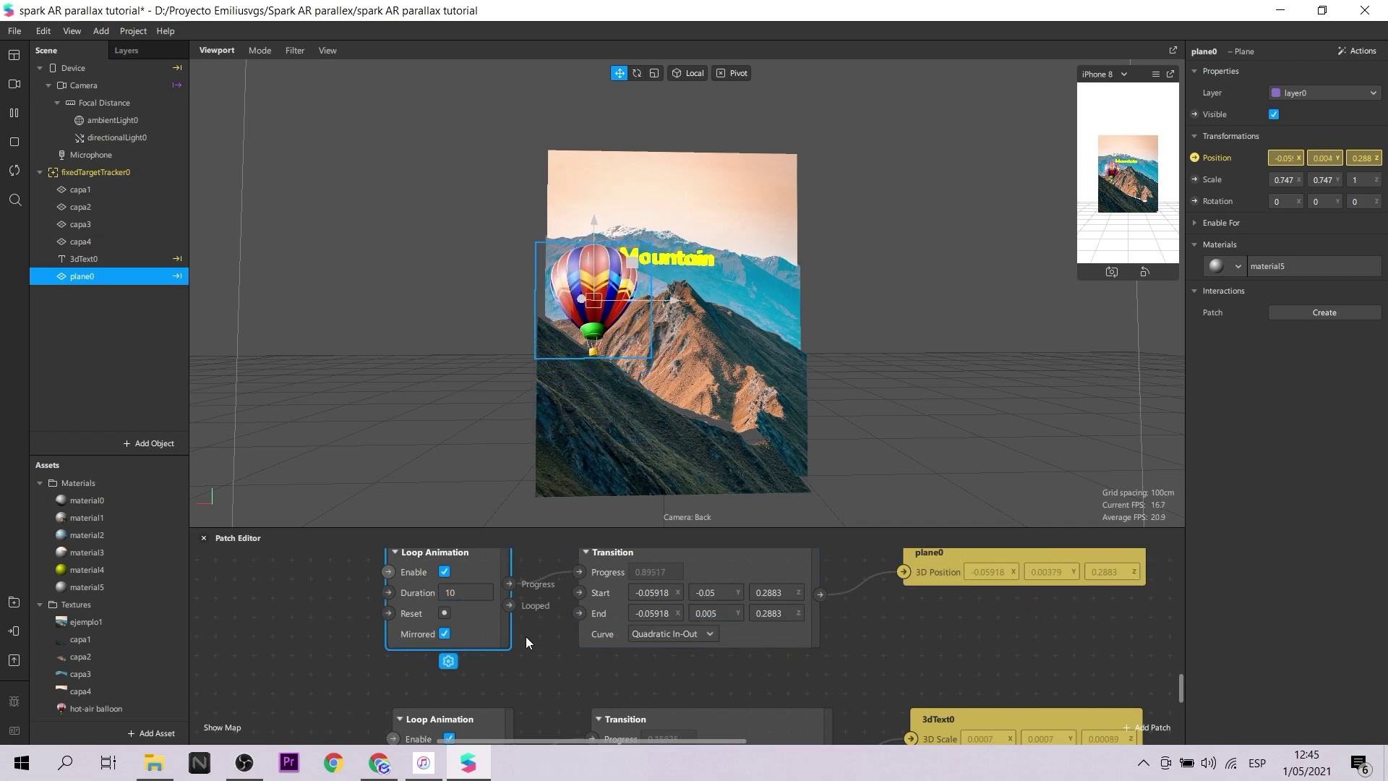
# - Set plane0's Transition to start at Y 0 and end at Y 0.005, with a Loop Animation duration of 2
pyautogui.click(711, 613)
pyautogui.write('0.0005')
pyautogui.click(711, 592)
pyautogui.write('0')
pyautogui.press('Return')
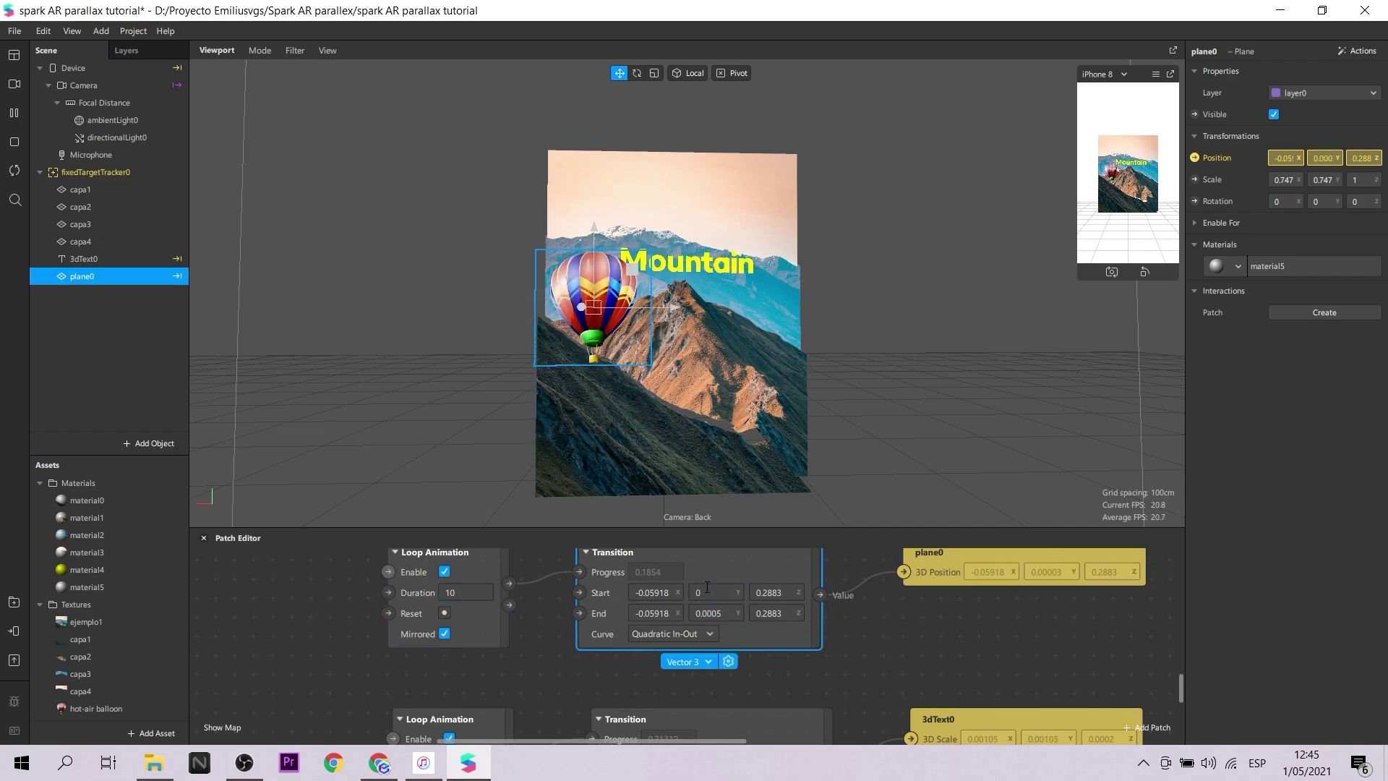
pyautogui.click(470, 592)
pyautogui.write('2')
pyautogui.click(518, 613)
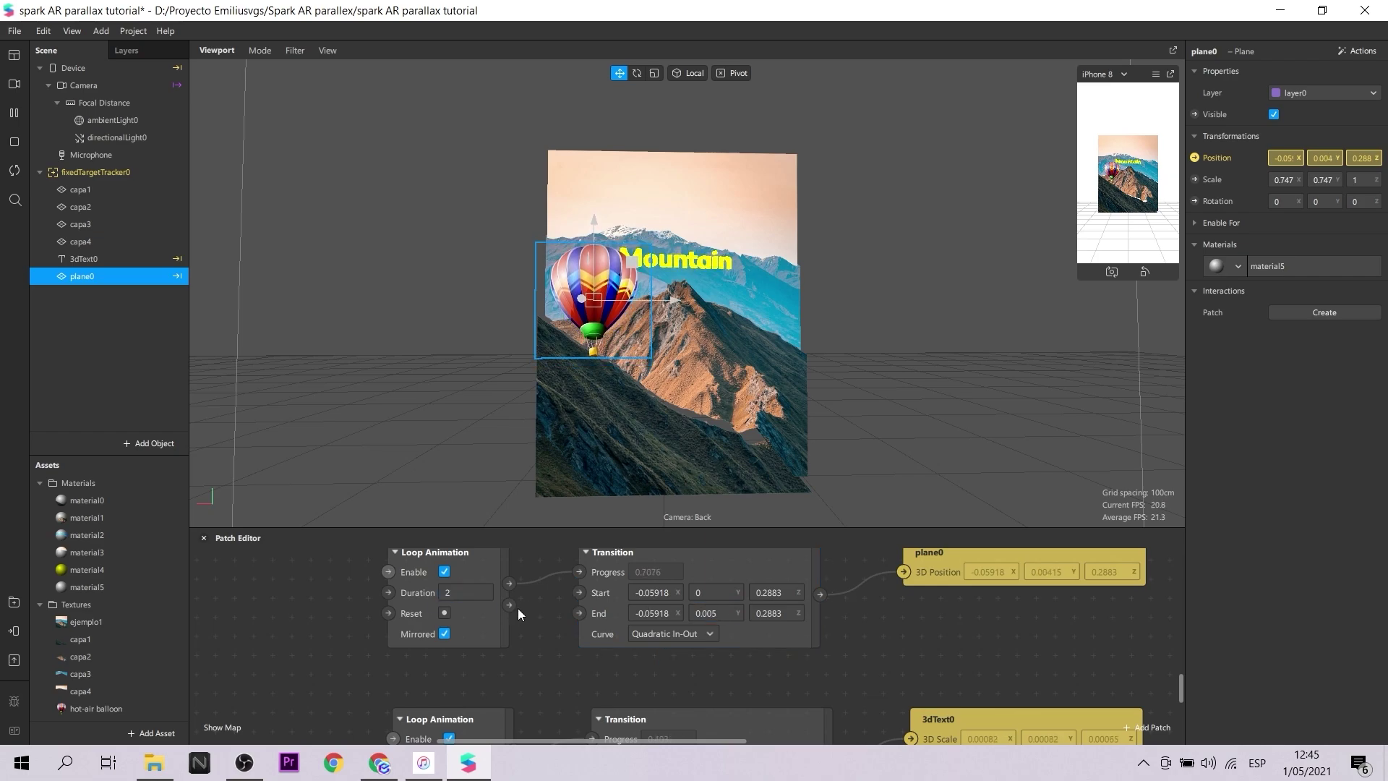
# - Enlarge the device preview and duplicate the hot-air balloon plane0
pyautogui.scroll(2, 631, 421)
pyautogui.moveTo(1078, 279); pyautogui.dragTo(996, 422)
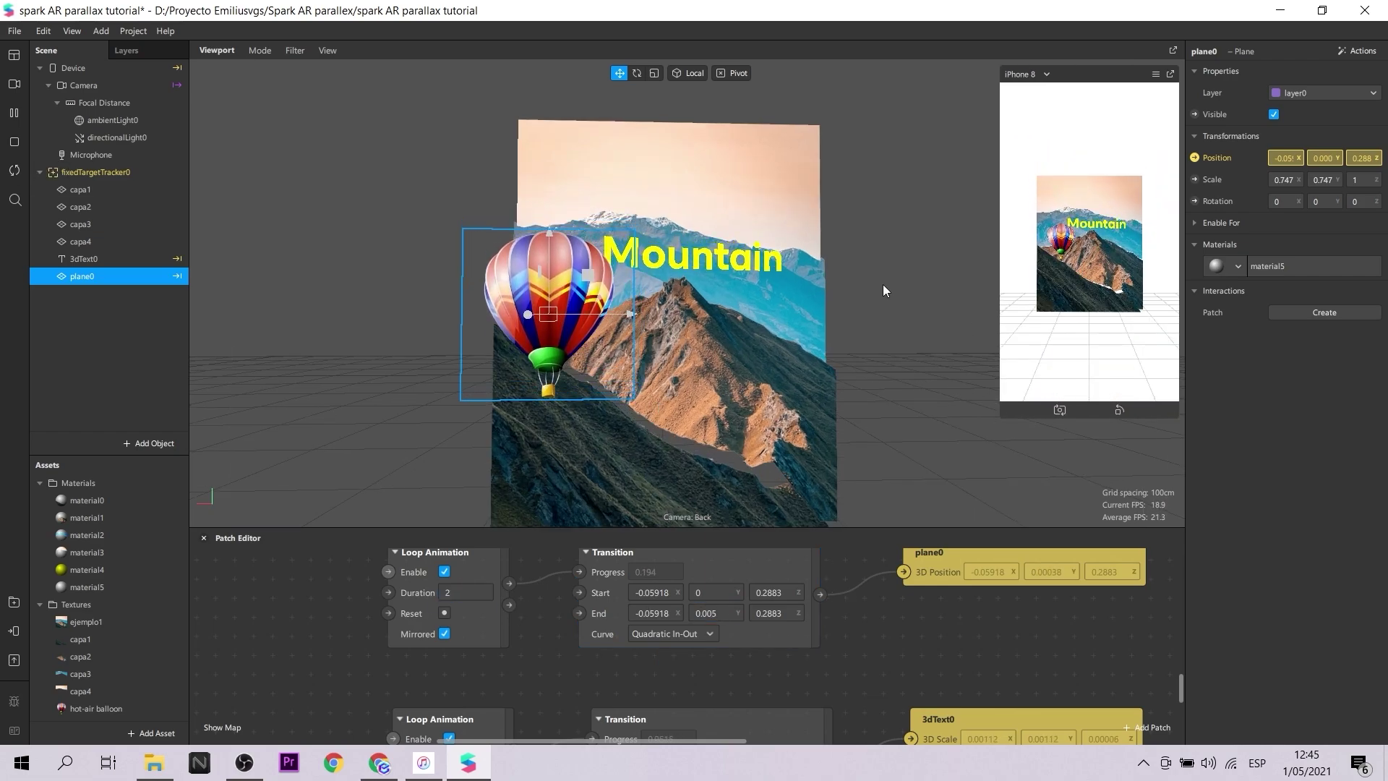
pyautogui.moveTo(765, 415); pyautogui.dragTo(739, 388, button='right')
pyautogui.rightClick(131, 272)
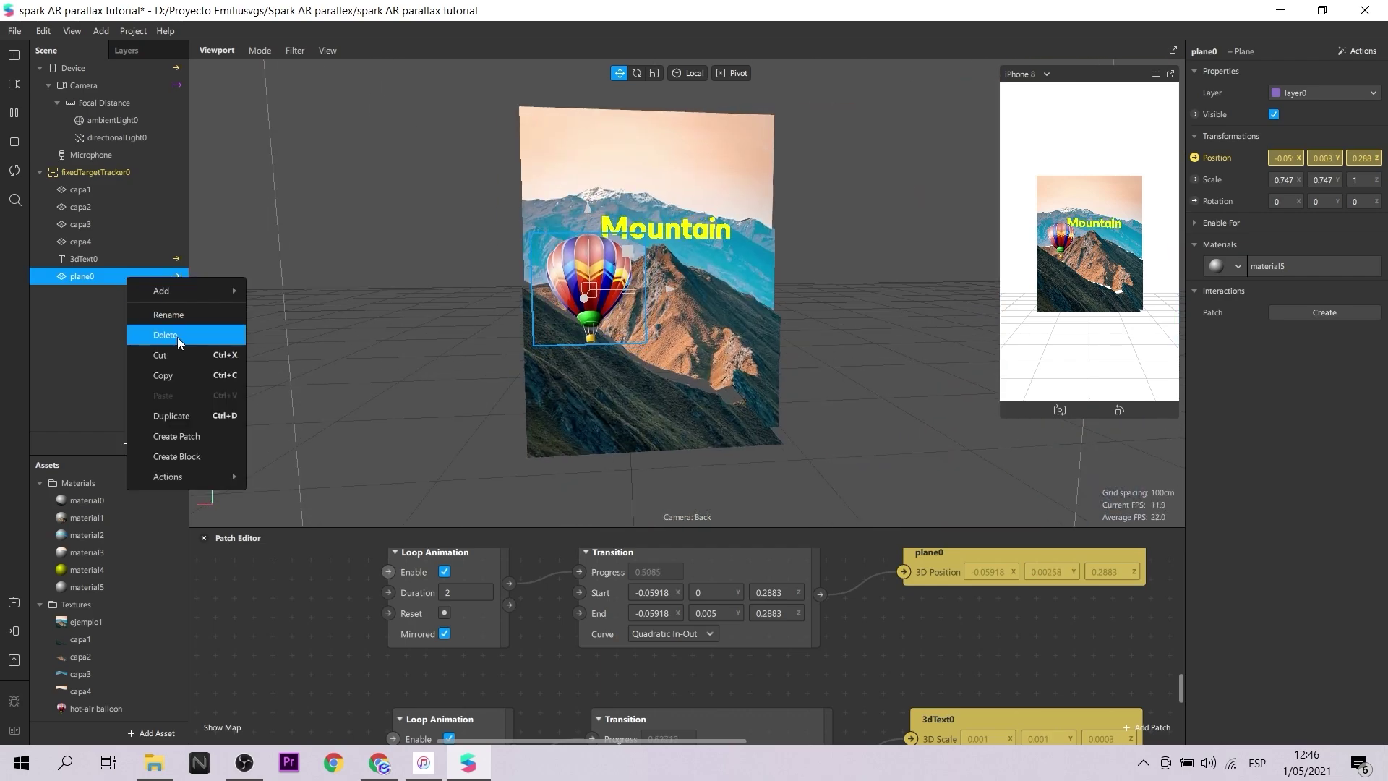
pyautogui.click(180, 413)
# - Move the duplicate balloon into the sky at about X 0.085, Y 0.117, Z 0.094 and scale it down to about 0.325
pyautogui.moveTo(666, 293); pyautogui.dragTo(788, 292)
pyautogui.moveTo(788, 311); pyautogui.dragTo(557, 463, button='right')
pyautogui.moveTo(741, 321); pyautogui.dragTo(996, 243)
pyautogui.moveTo(636, 365); pyautogui.dragTo(861, 228, button='right')
pyautogui.moveTo(831, 228); pyautogui.dragTo(887, 225)
pyautogui.moveTo(806, 152); pyautogui.dragTo(796, 45)
pyautogui.moveTo(861, 82); pyautogui.dragTo(833, 95)
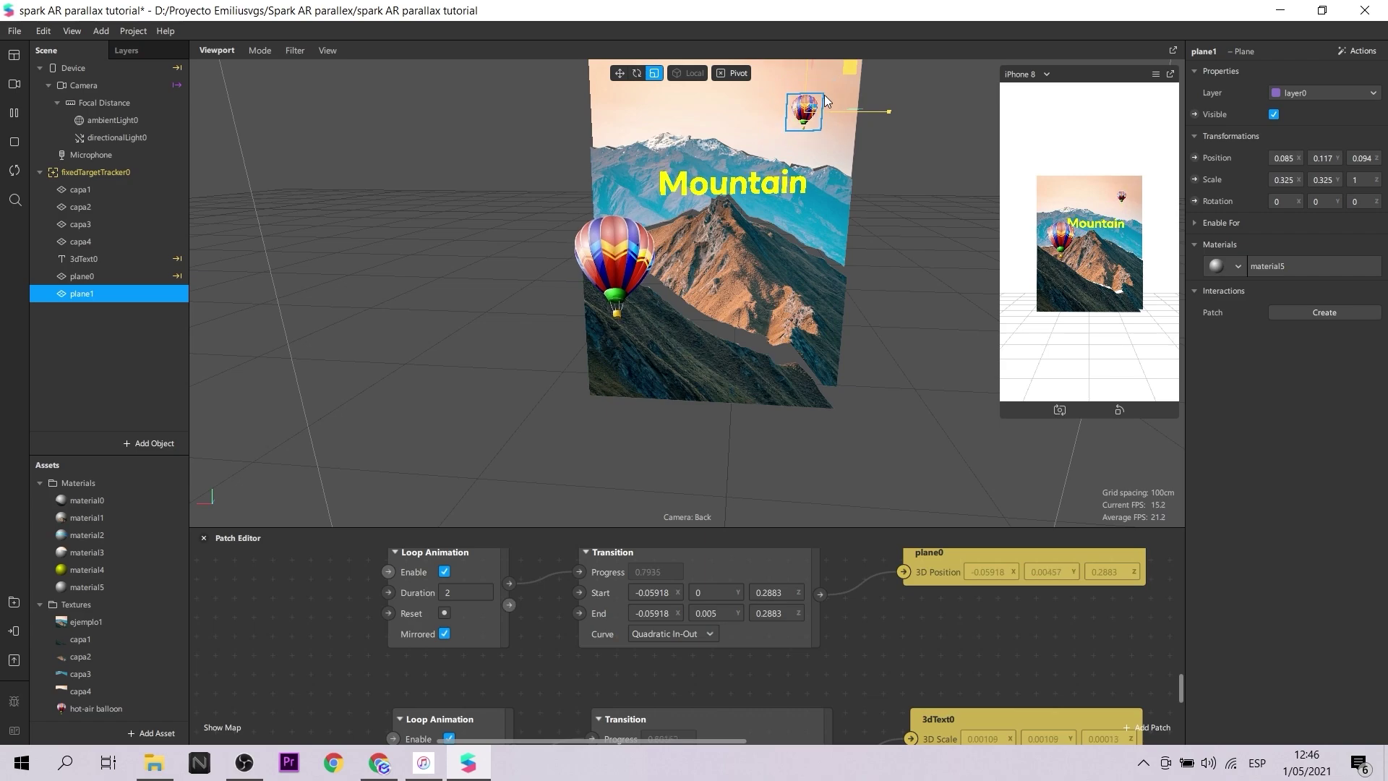
# - Enlarge plane1 to a scale of about 0.381 and raise it to a Y position of about 0.138
pyautogui.scroll(-2, 914, 304)
pyautogui.click(912, 304)
pyautogui.scroll(-2, 836, 279)
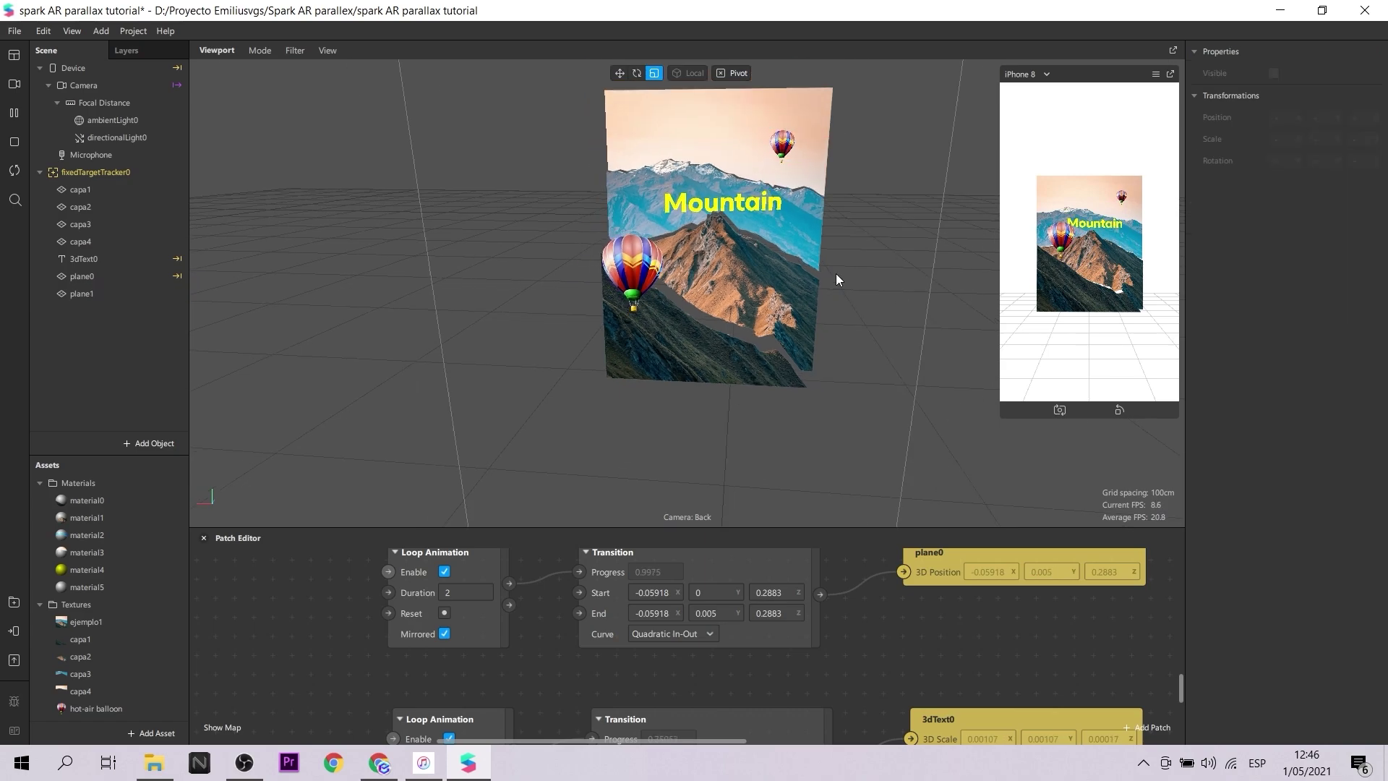
pyautogui.click(785, 155)
pyautogui.click(109, 295)
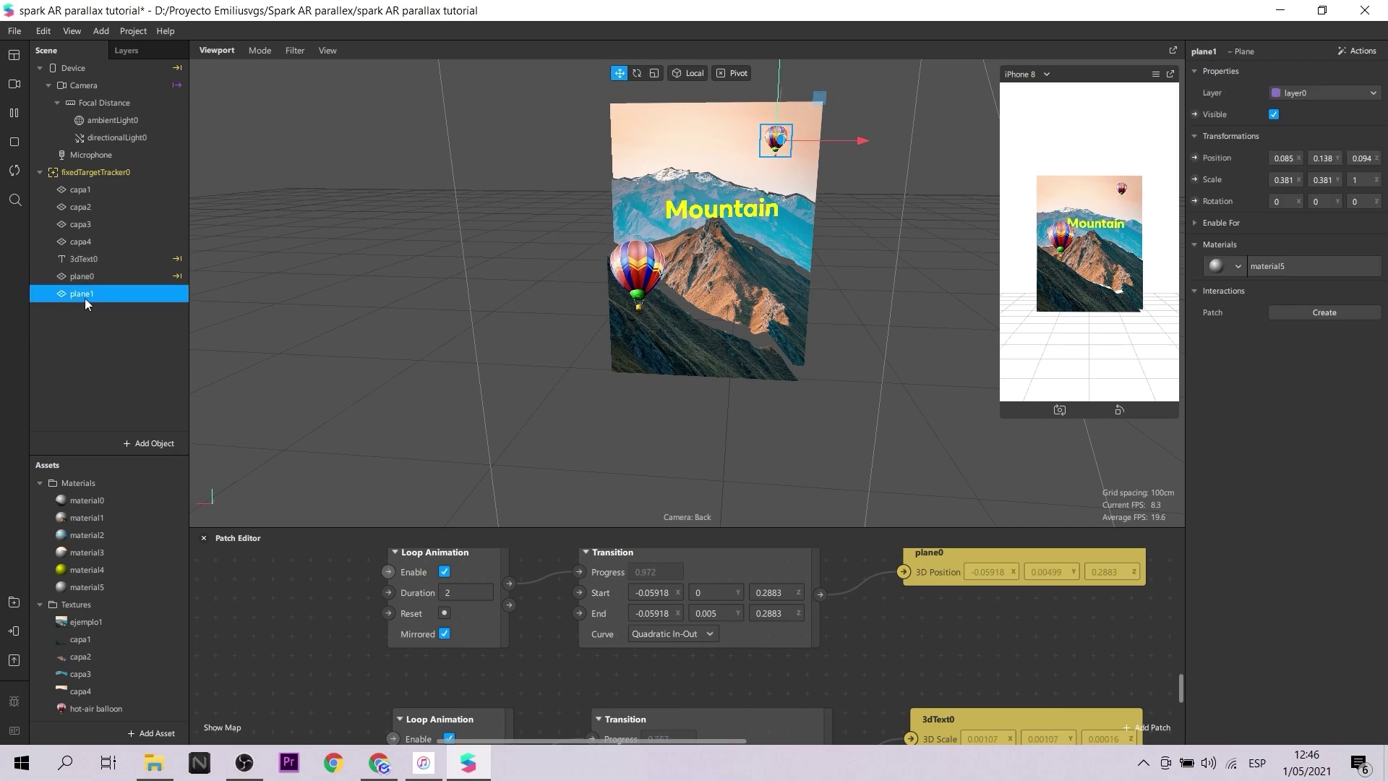
# - Rename the two balloon planes globo1 and globo2, and add a looping position animation to globo2
pyautogui.click(83, 276)
pyautogui.click(83, 292)
pyautogui.doubleClick(85, 279)
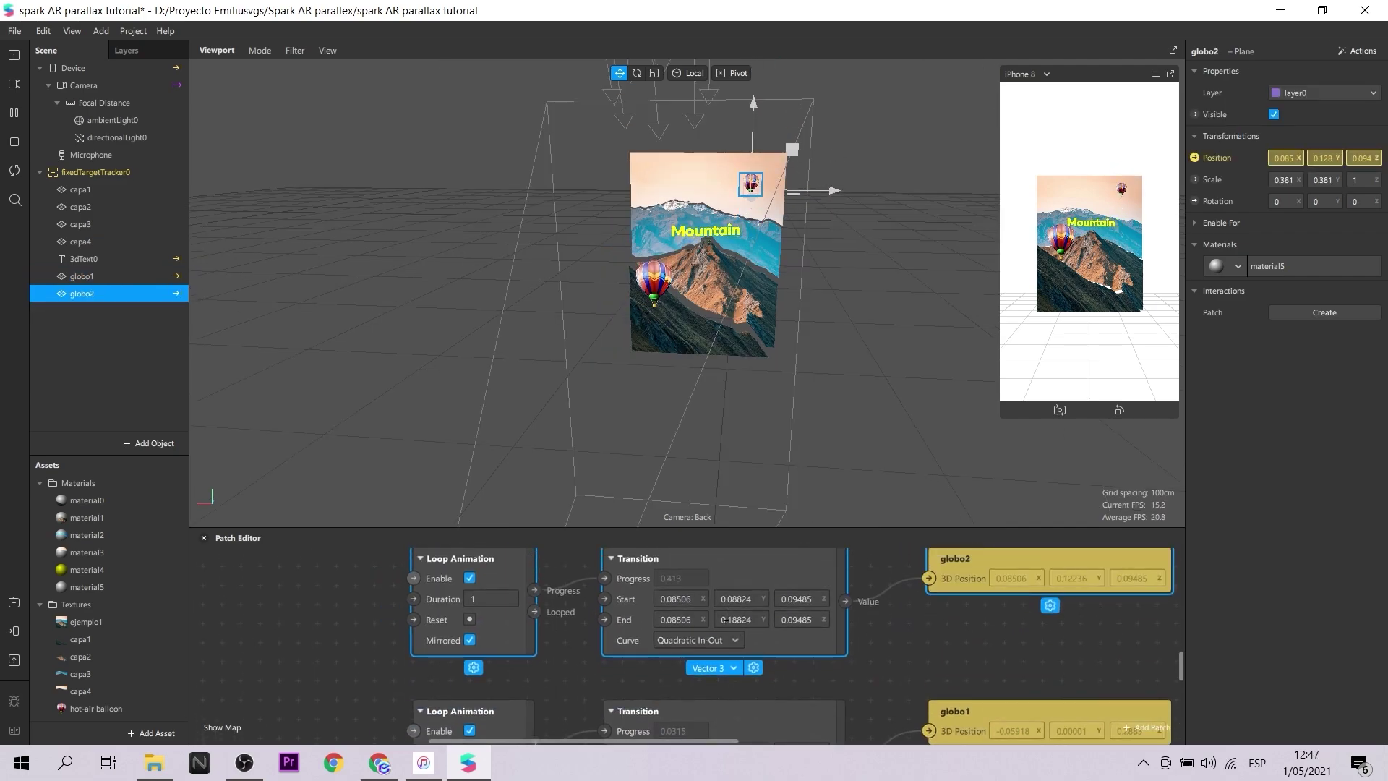
# - Set globo2's Loop Animation duration to 5 and its Transition to go from X 0.5 to X 0, with Y at 0.08824
pyautogui.click(479, 600)
pyautogui.write('5')
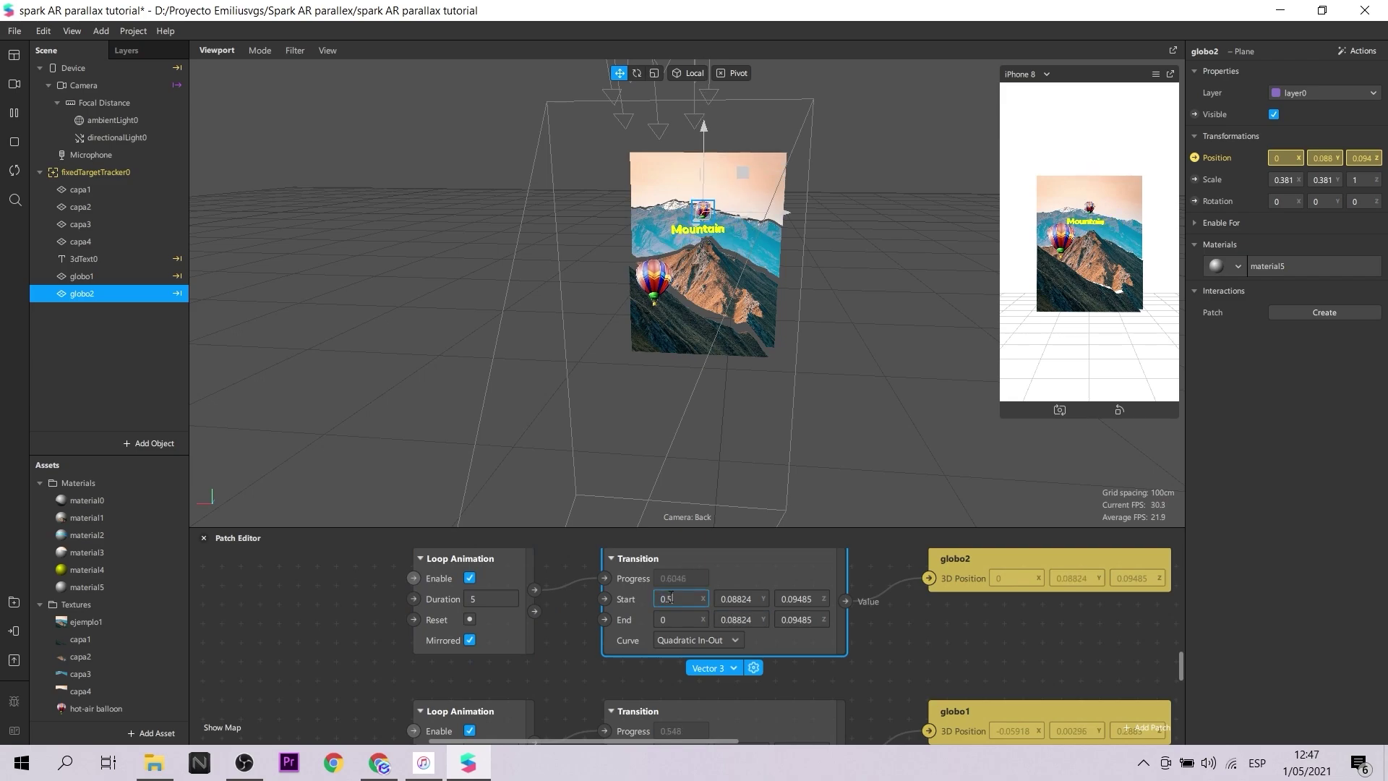
# - Try a start Y of 0 in globo2's Transition patch and undo it
pyautogui.click(739, 599)
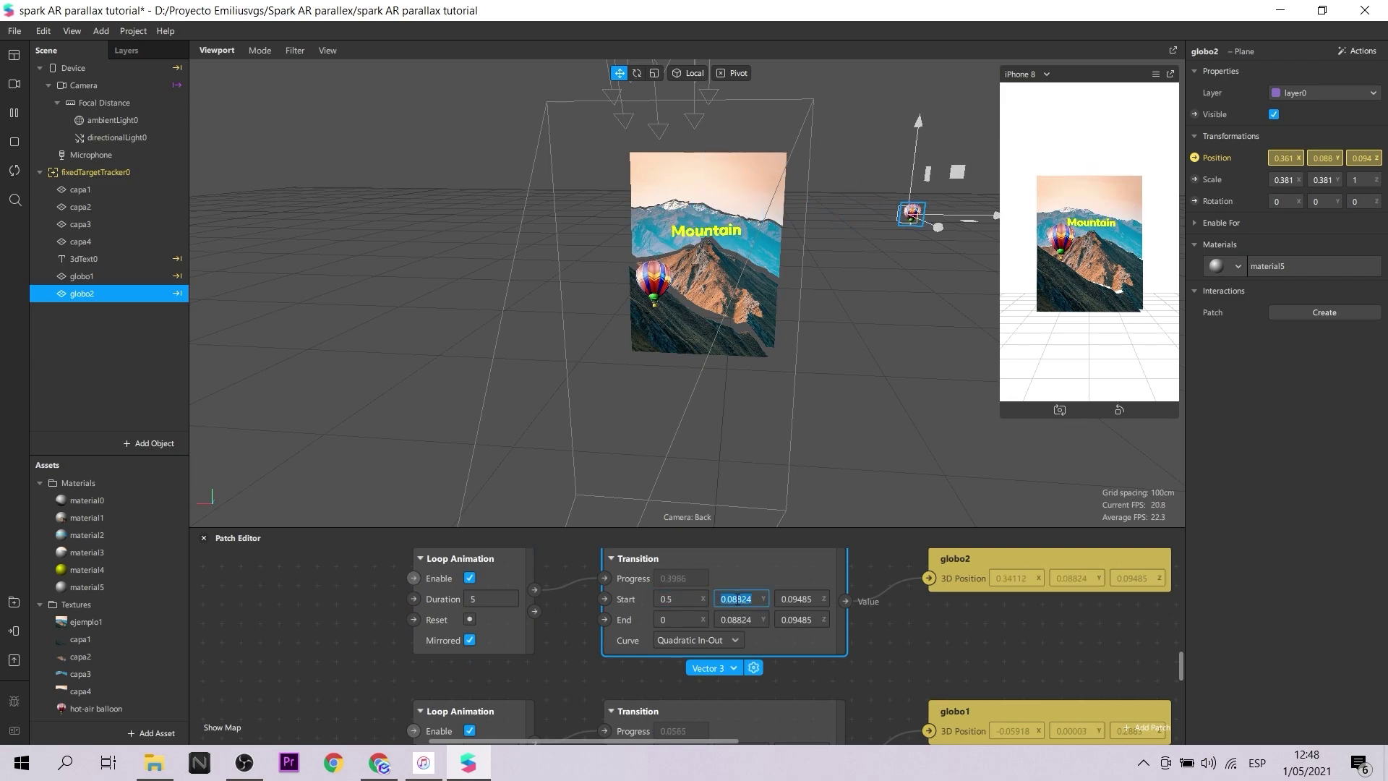
pyautogui.click(738, 599)
pyautogui.doubleClick(730, 599)
pyautogui.click(740, 598)
pyautogui.press('BackSpace')
pyautogui.write('0')
pyautogui.press('Return')
pyautogui.hotkey('ctrl', 'z')
# - Set the start X of globo2's Transition patch to 0.05
pyautogui.doubleClick(666, 598)
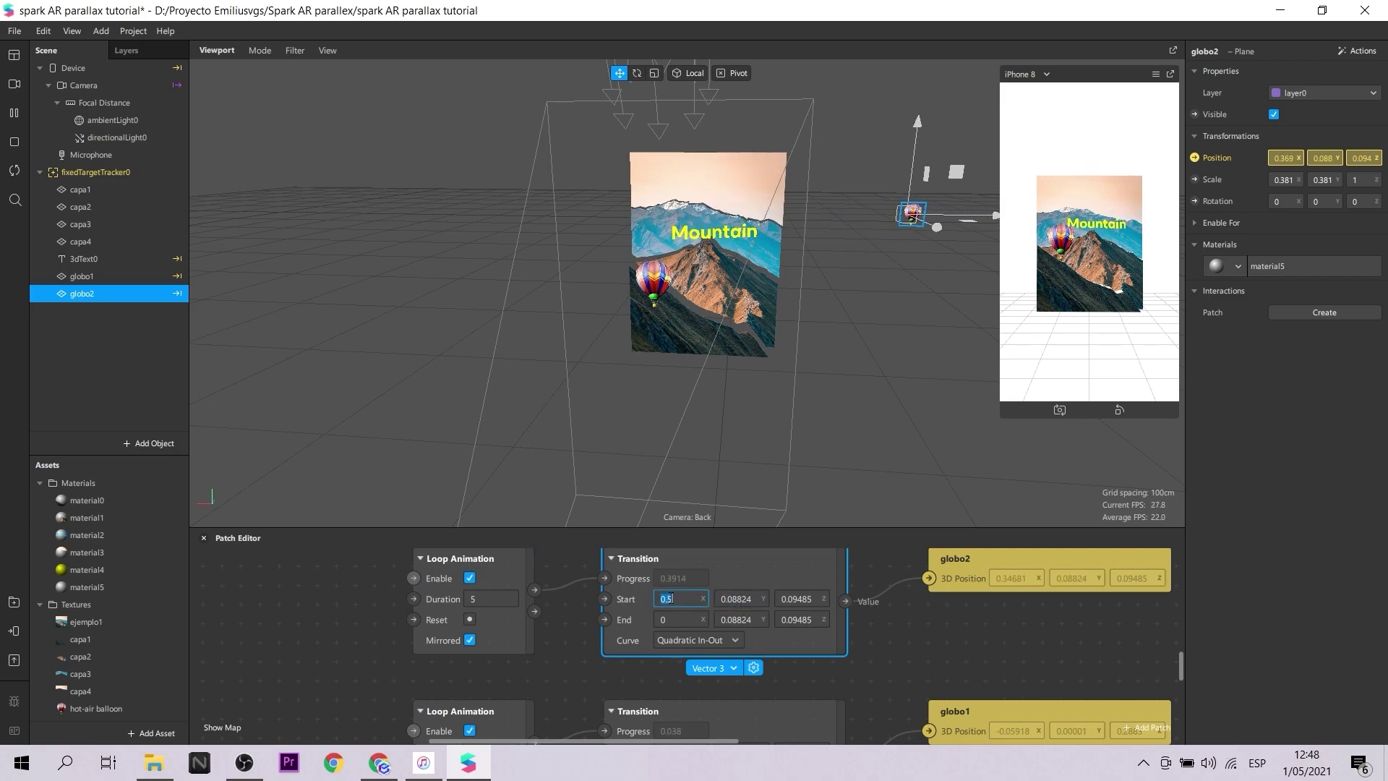
pyautogui.write('0.05')
pyautogui.press('Return')
pyautogui.click(928, 623)
# - Hide the Mountain 3D text and select globo2 again
pyautogui.keyDown('ctrl'); pyautogui.scroll(-1, 928, 623); pyautogui.keyUp('ctrl')
pyautogui.scroll(-3, 1078, 699)
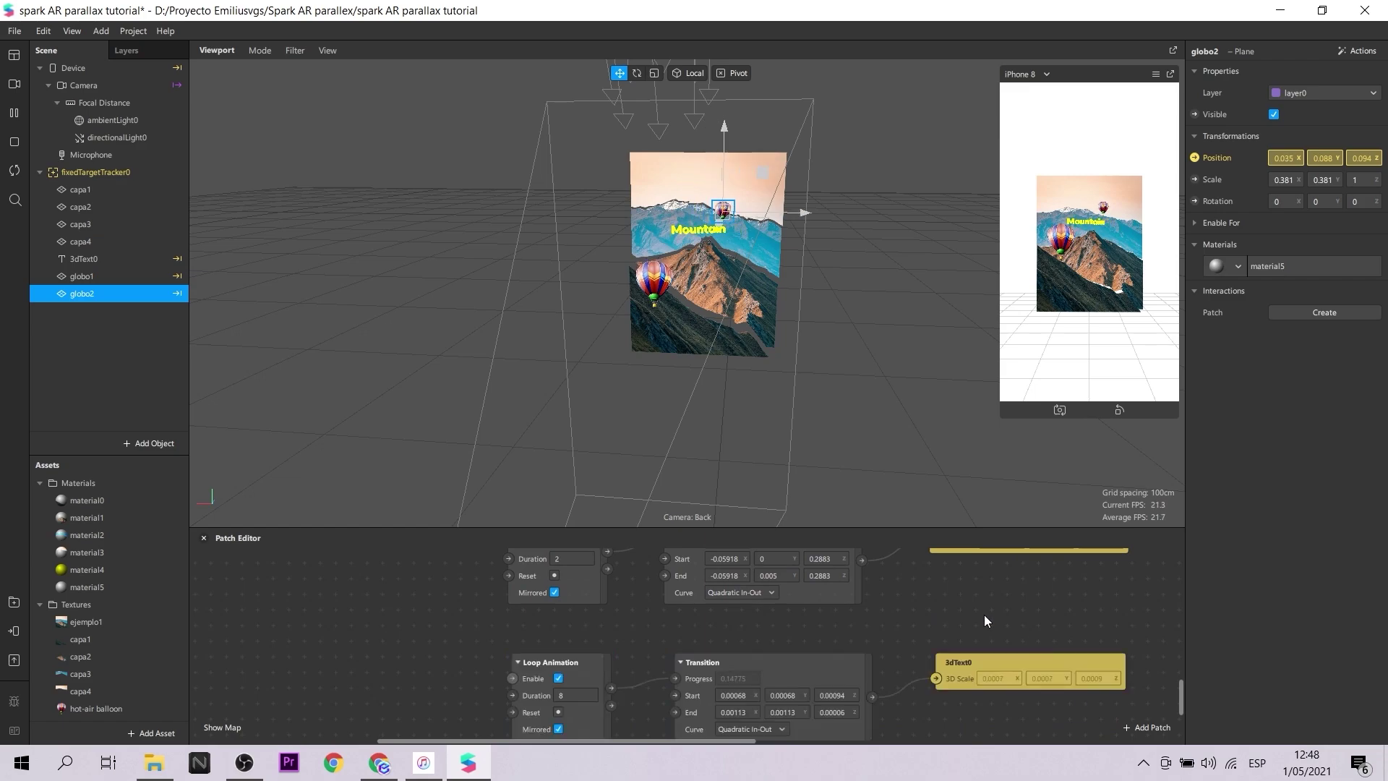
pyautogui.click(84, 259)
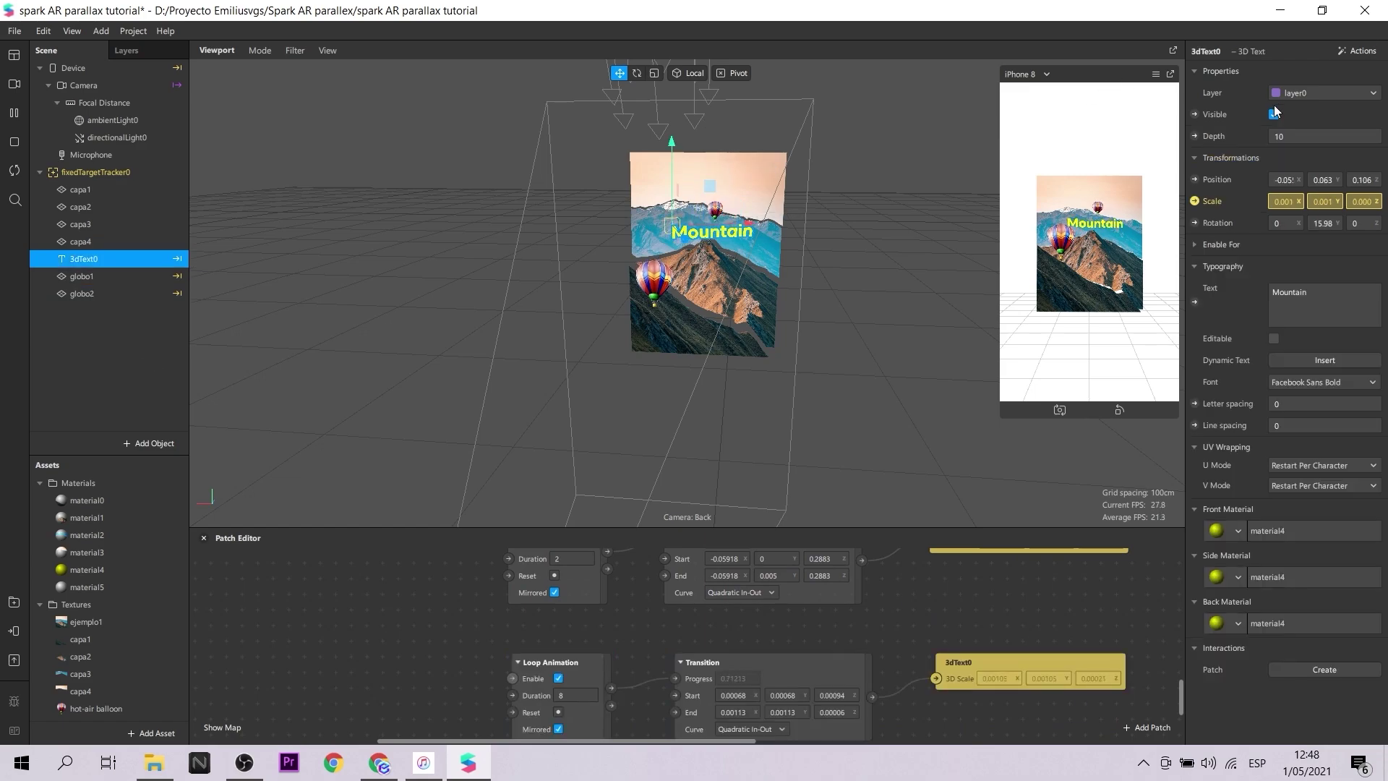
pyautogui.click(82, 294)
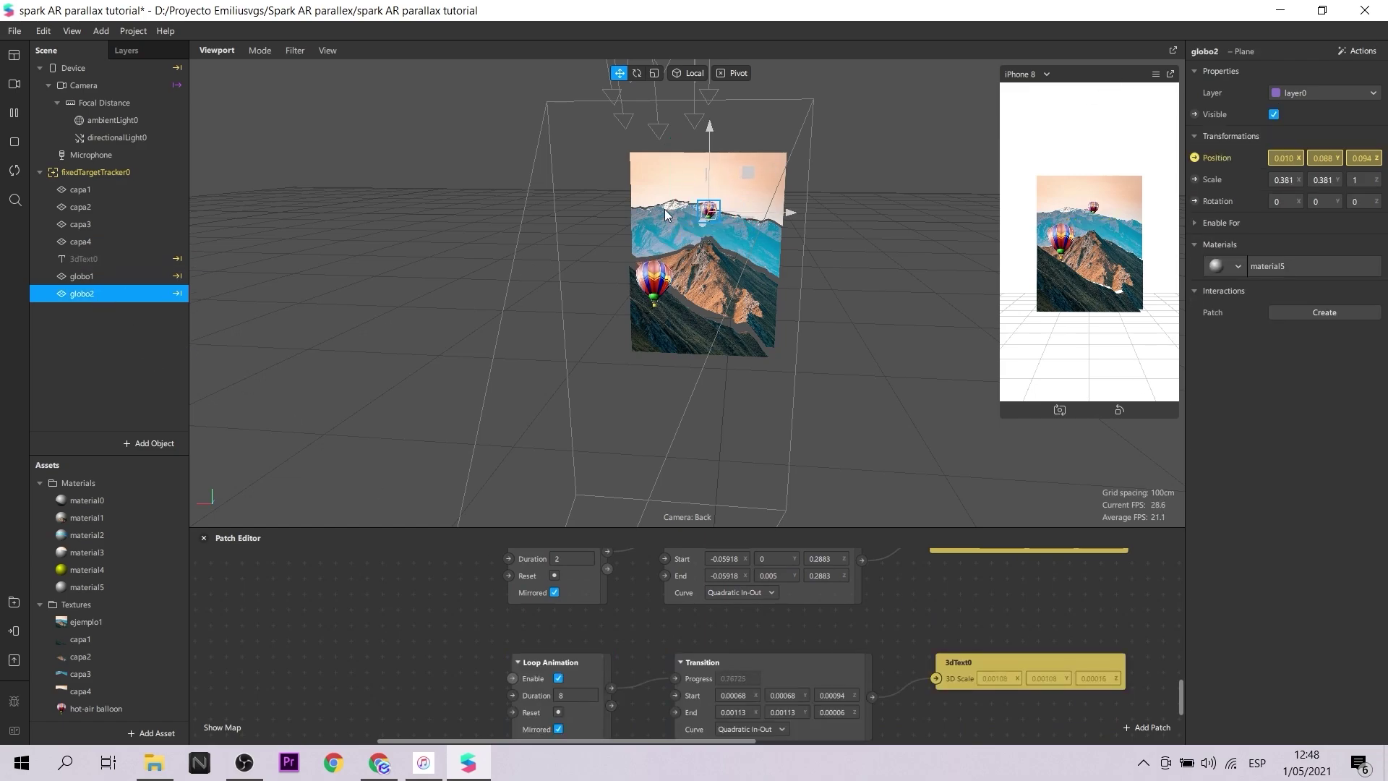
# - Enlarge the device preview further and set the end X of globo2's Transition patch to -0.2
pyautogui.scroll(-2, 816, 660)
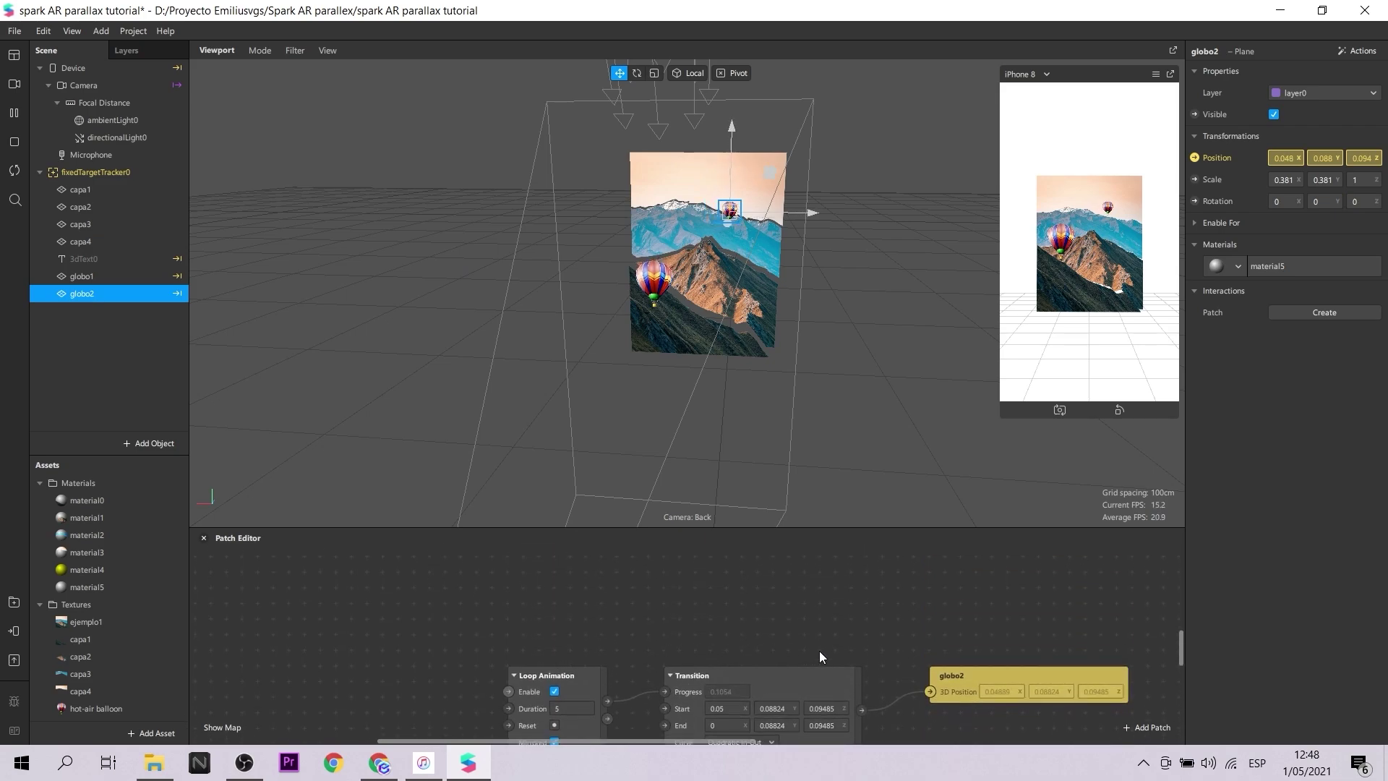
pyautogui.moveTo(1025, 418); pyautogui.dragTo(1024, 494)
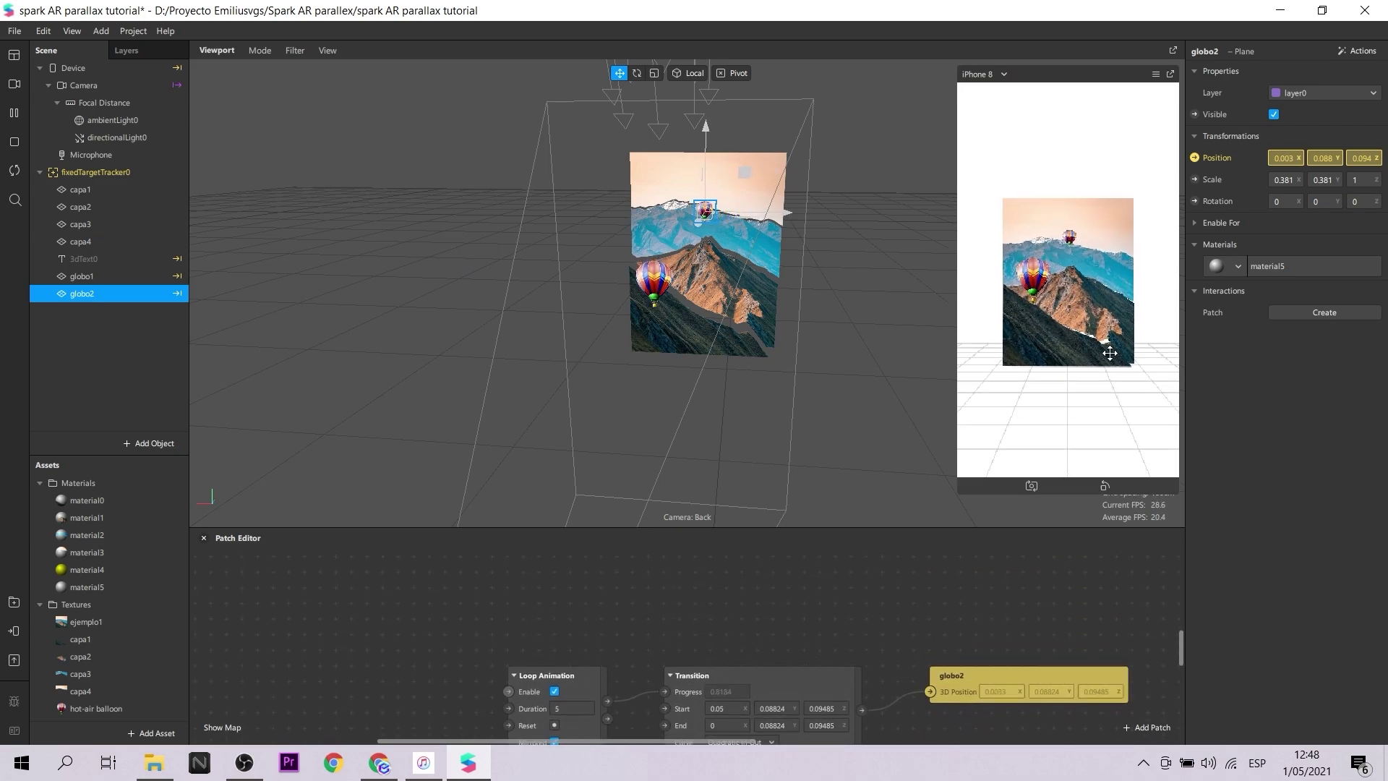
pyautogui.moveTo(831, 434); pyautogui.dragTo(886, 360)
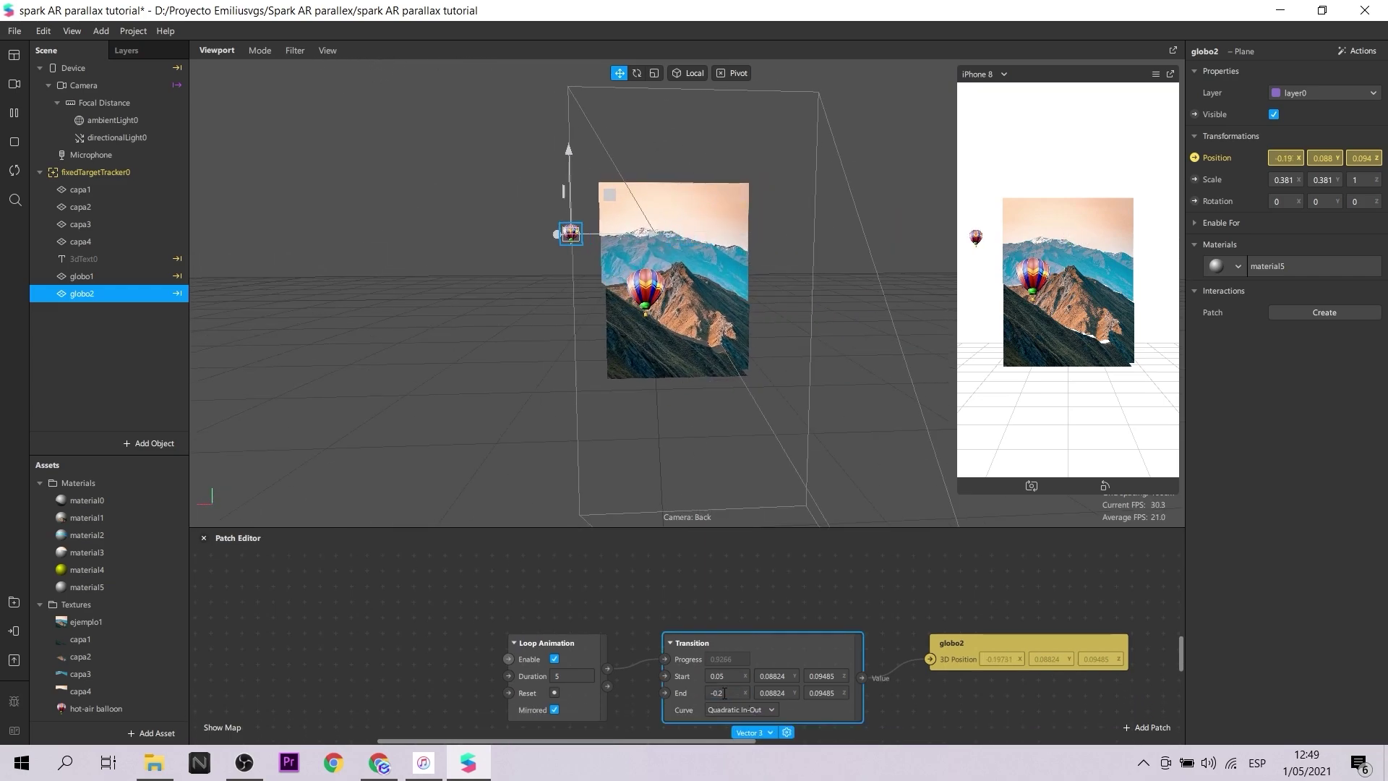